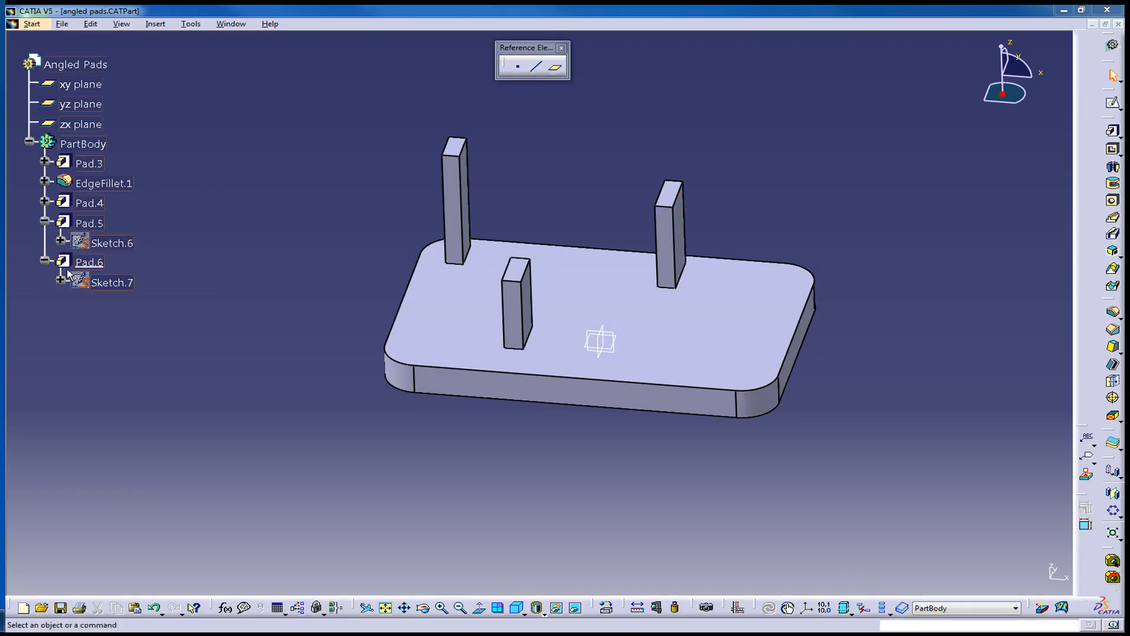
Display the base pad's Sketch.4 to inspect its profile against the plate, and hide the sketch again
{"action": "left_click", "coordinate": [44, 161]}
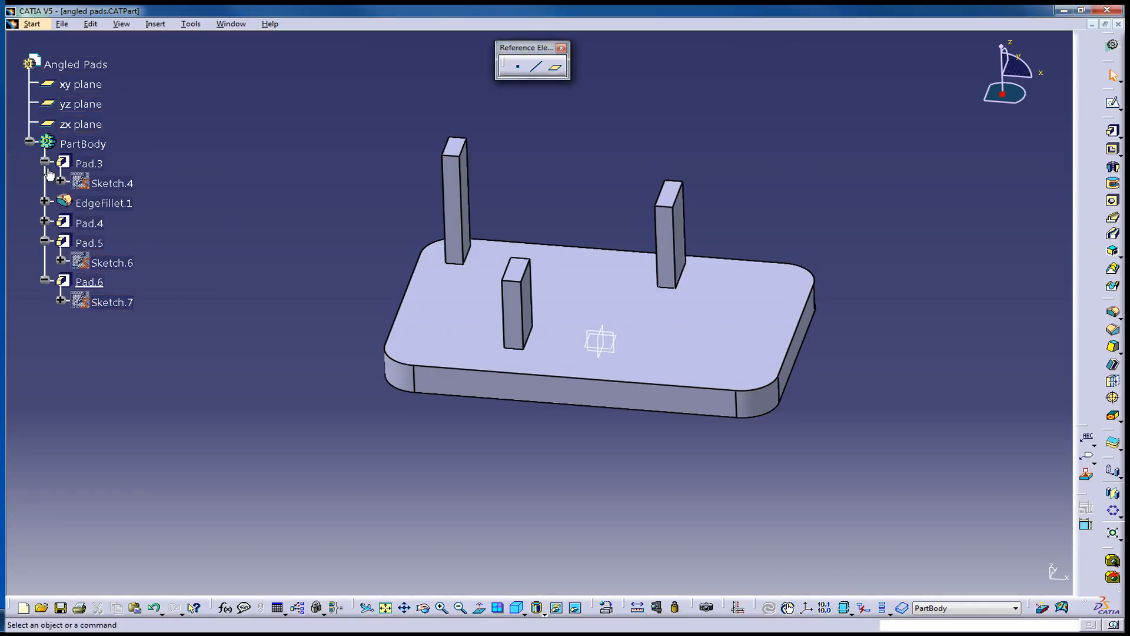
{"action": "left_click", "coordinate": [90, 183]}
{"action": "right_click", "coordinate": [89, 184]}
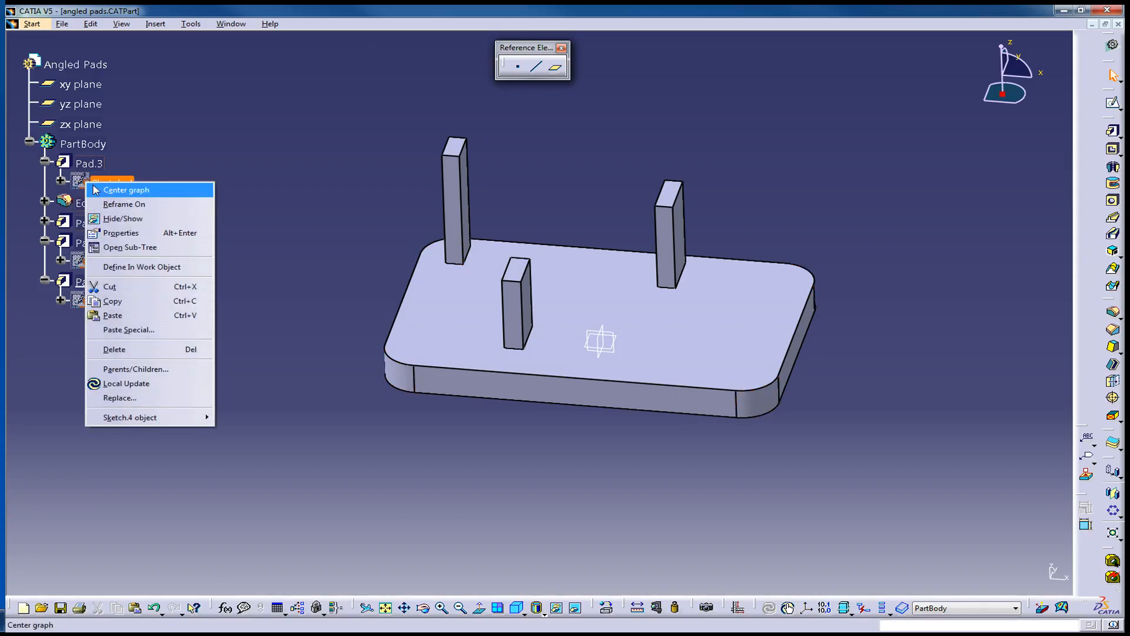
{"action": "left_click", "coordinate": [140, 219]}
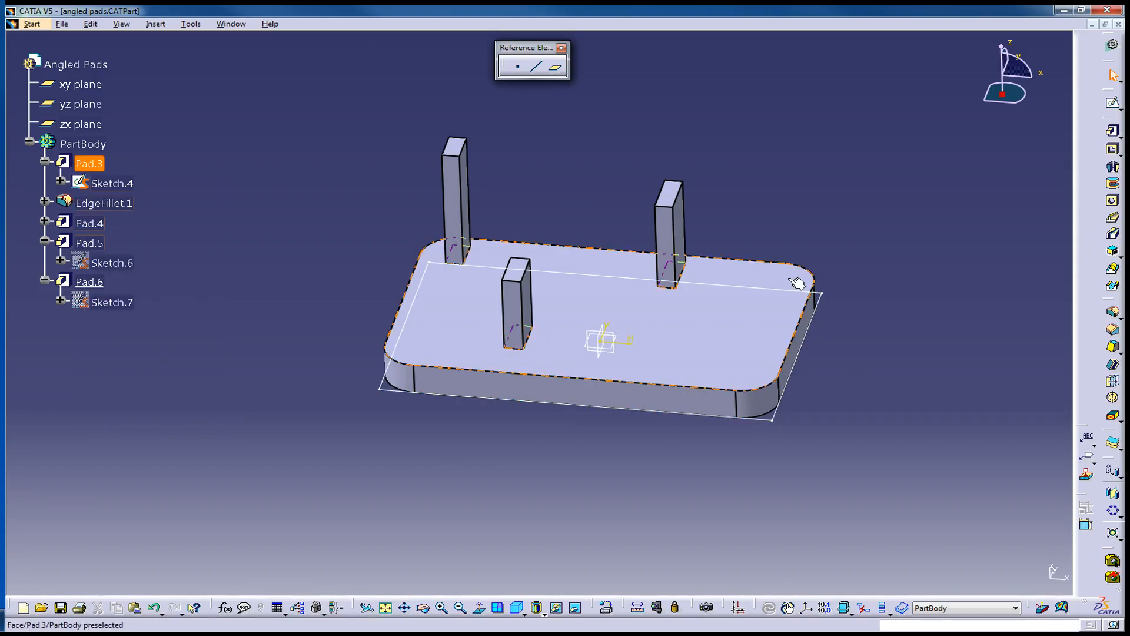
{"action": "middle_click_drag", "start_coordinate": [544, 259], "coordinate": [493, 246]}
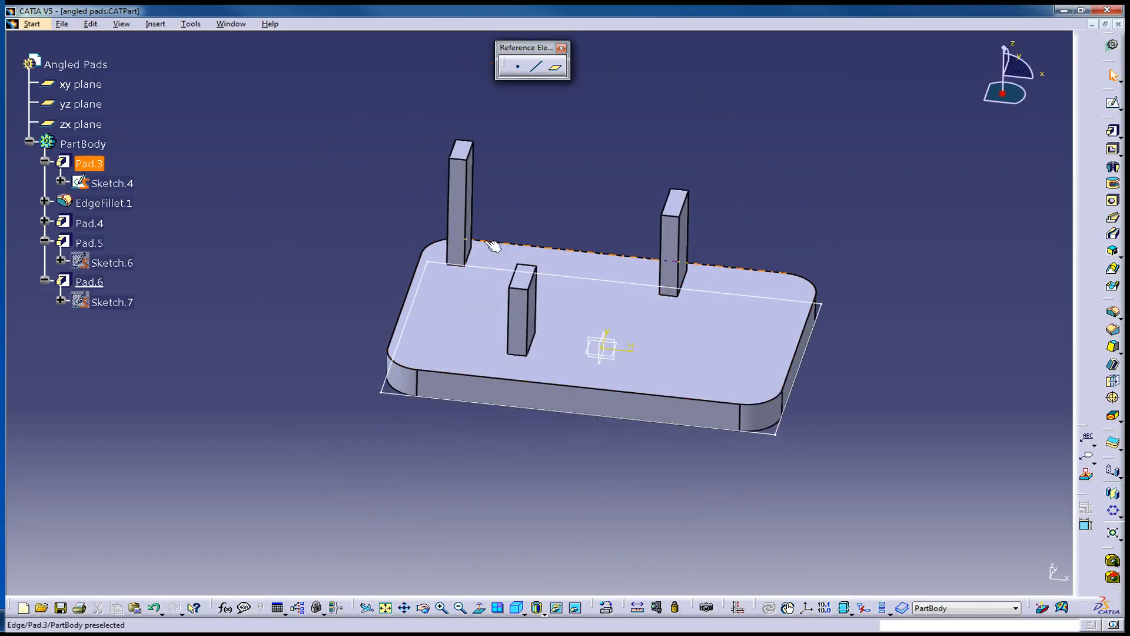
{"action": "right_click", "coordinate": [107, 185]}
{"action": "left_click", "coordinate": [142, 218]}
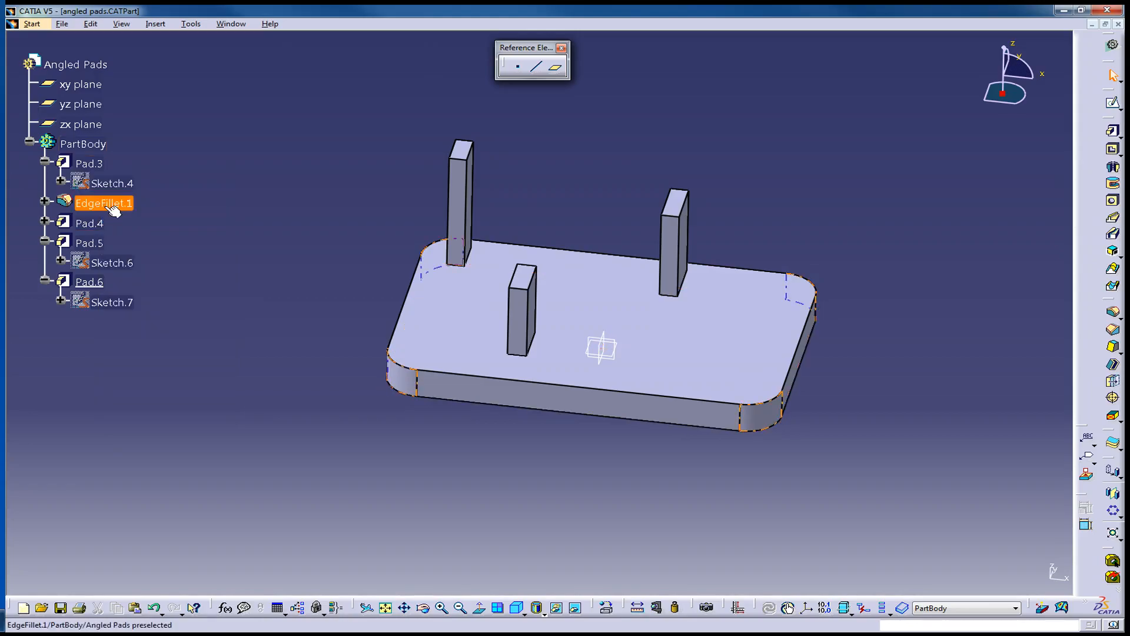
Inspect the parents and children of EdgeFillet.1, expanding the relations of Pad.3 and Sketch.4
{"action": "right_click", "coordinate": [109, 204]}
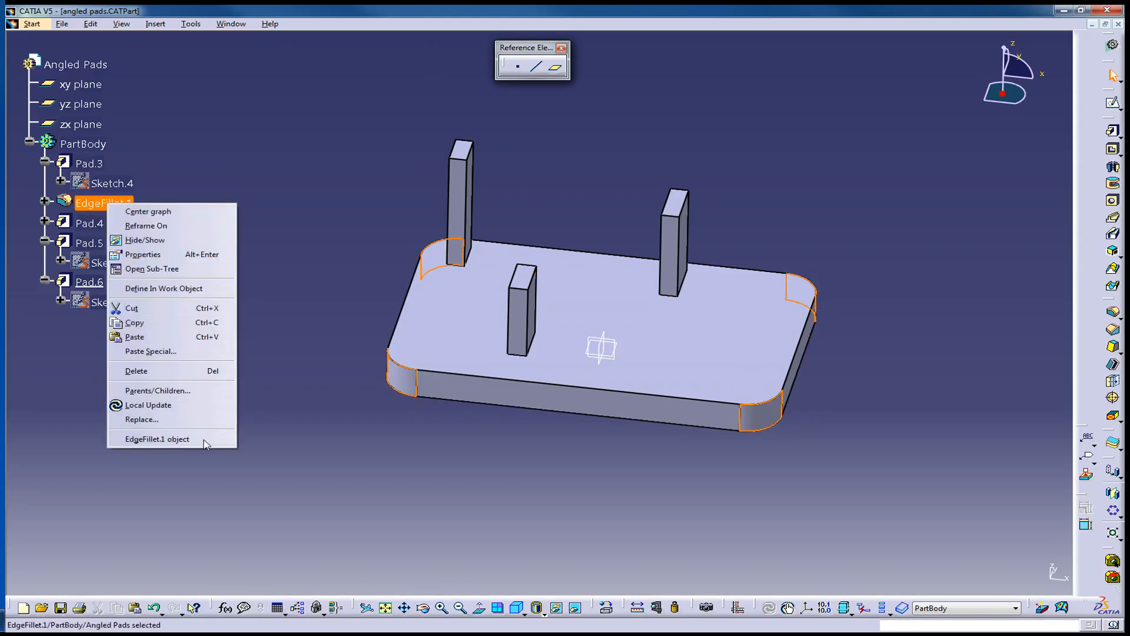
{"action": "left_click", "coordinate": [158, 390]}
{"action": "middle_click_drag", "start_coordinate": [390, 281], "coordinate": [574, 219]}
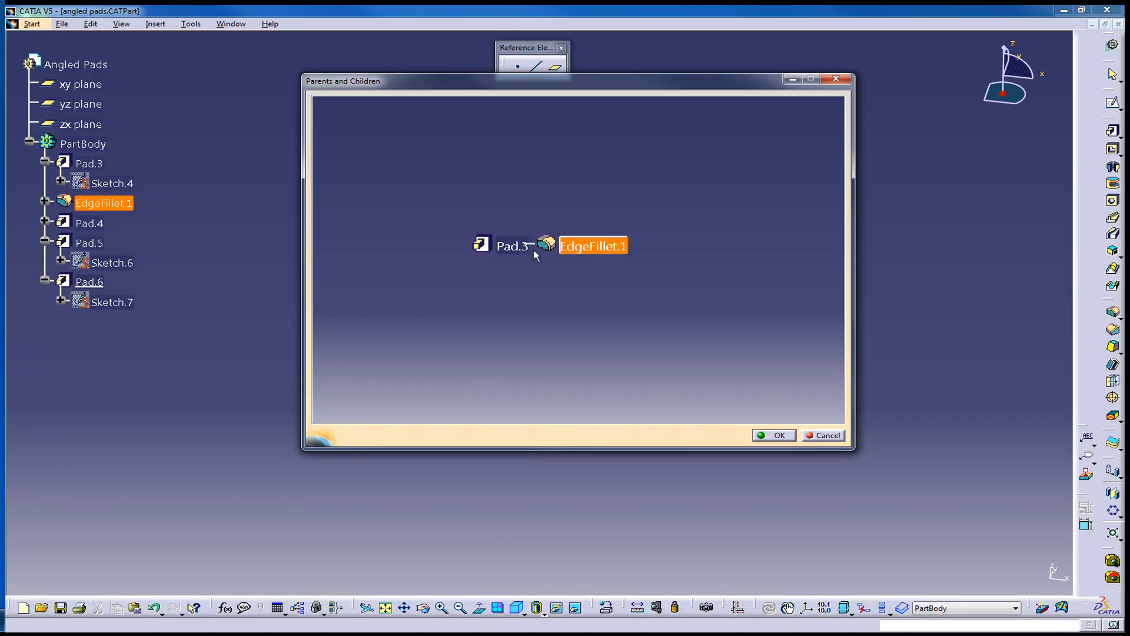
{"action": "double_click", "coordinate": [510, 249]}
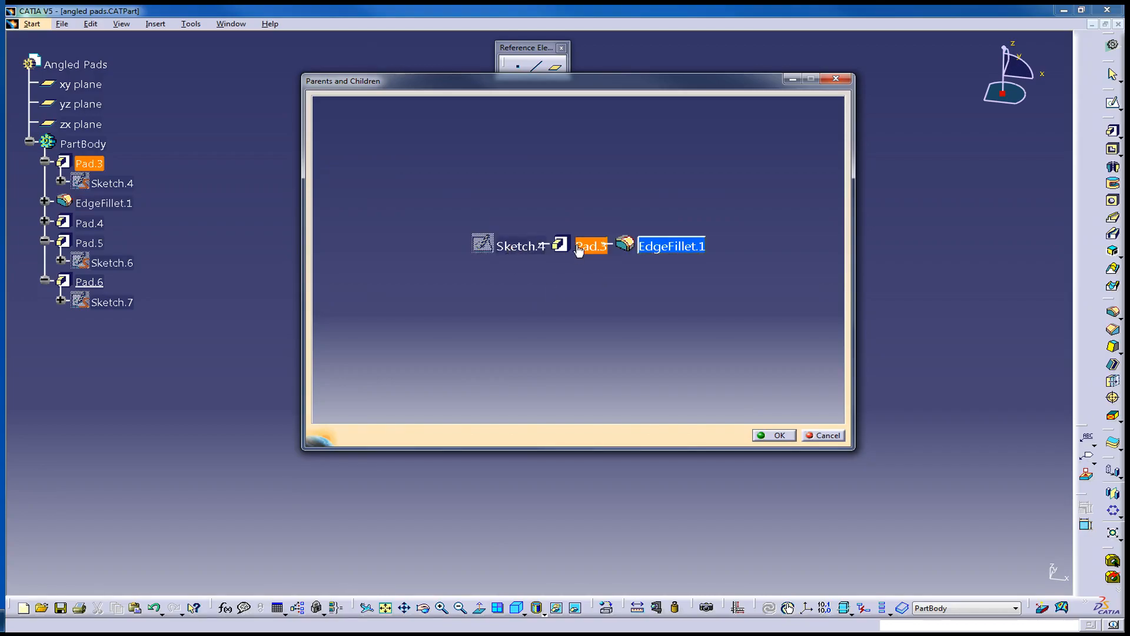
{"action": "double_click", "coordinate": [517, 247]}
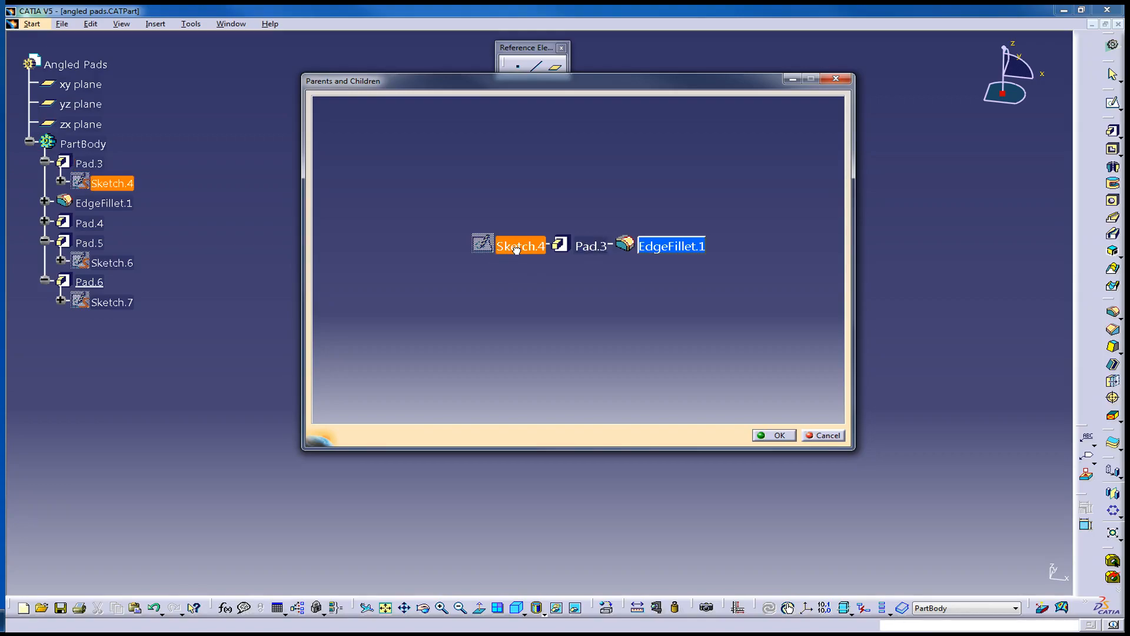
{"action": "left_click", "coordinate": [514, 250]}
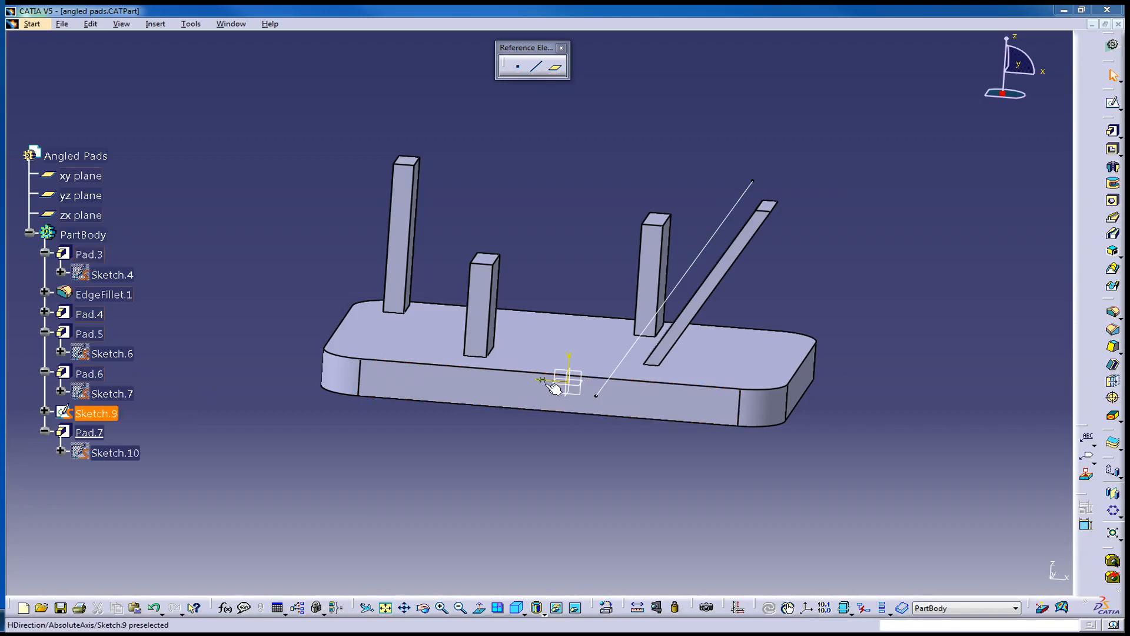
Delete the slanted line's Sketch.9 together with all its children, including the angled pad
{"action": "mouse_move", "coordinate": [550, 406]}
{"action": "middle_mouse_down"}
{"action": "mouse_move", "coordinate": [534, 416]}
{"action": "mouse_move", "coordinate": [554, 418]}
{"action": "middle_mouse_up"}
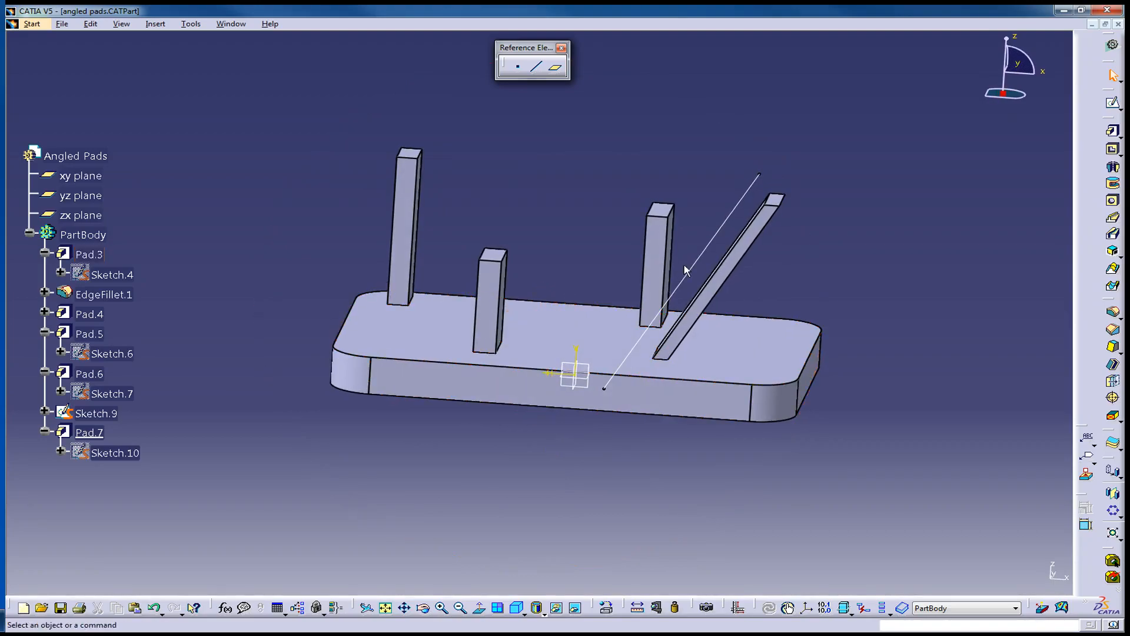
{"action": "left_click", "coordinate": [710, 258]}
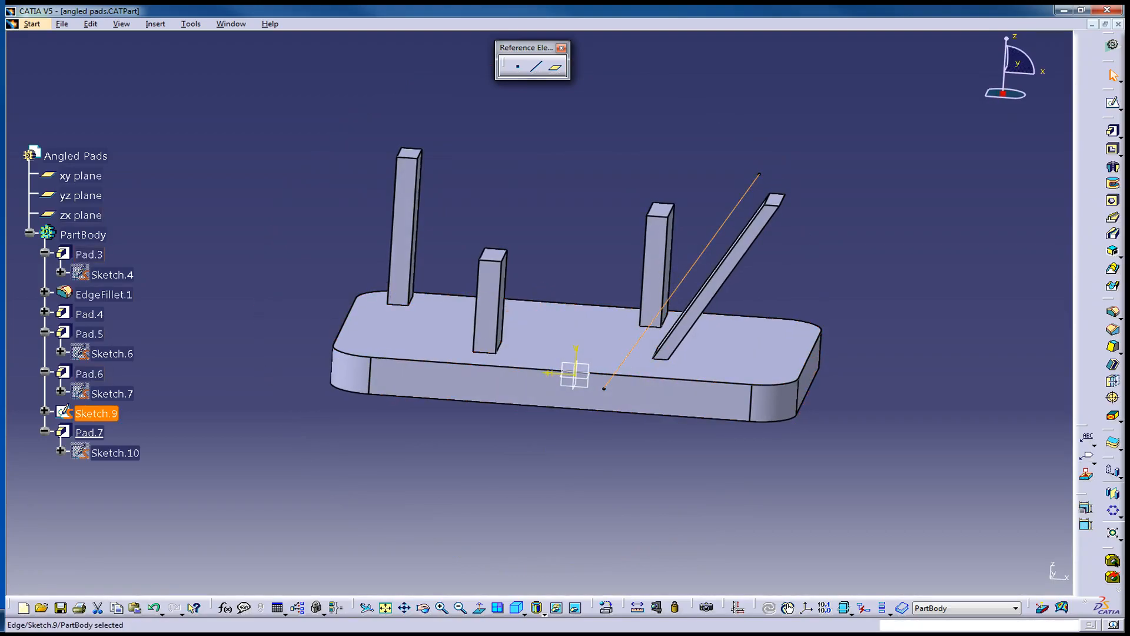
{"action": "left_click", "coordinate": [97, 434], "text": "ctrl"}
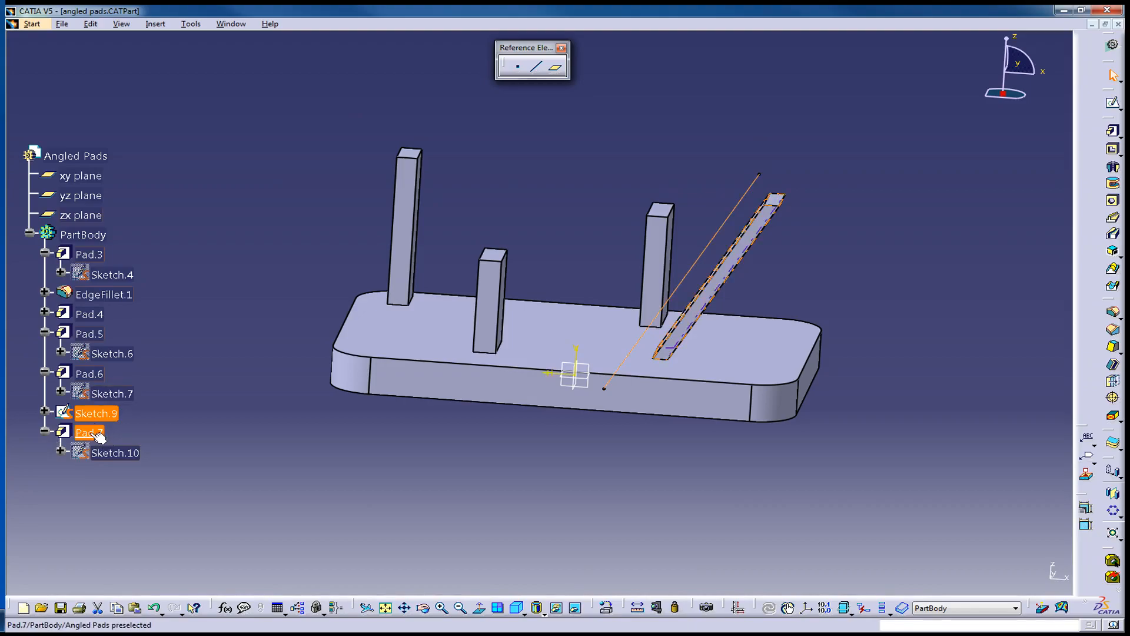
{"action": "left_click", "coordinate": [82, 452], "text": "ctrl"}
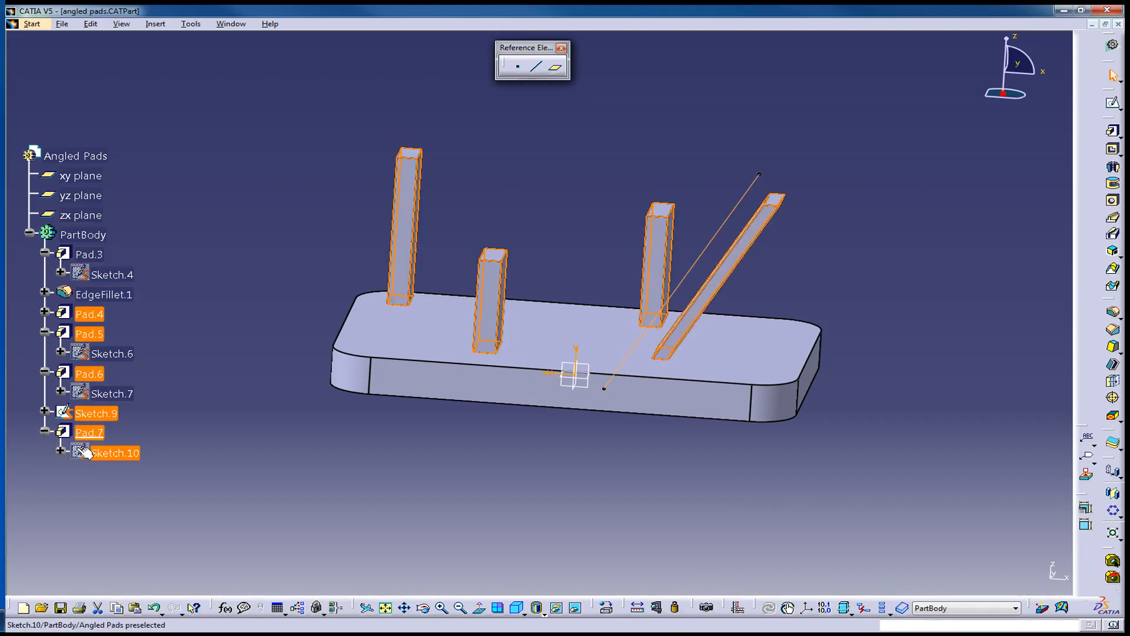
{"action": "left_click", "coordinate": [232, 449]}
{"action": "left_click", "coordinate": [100, 414]}
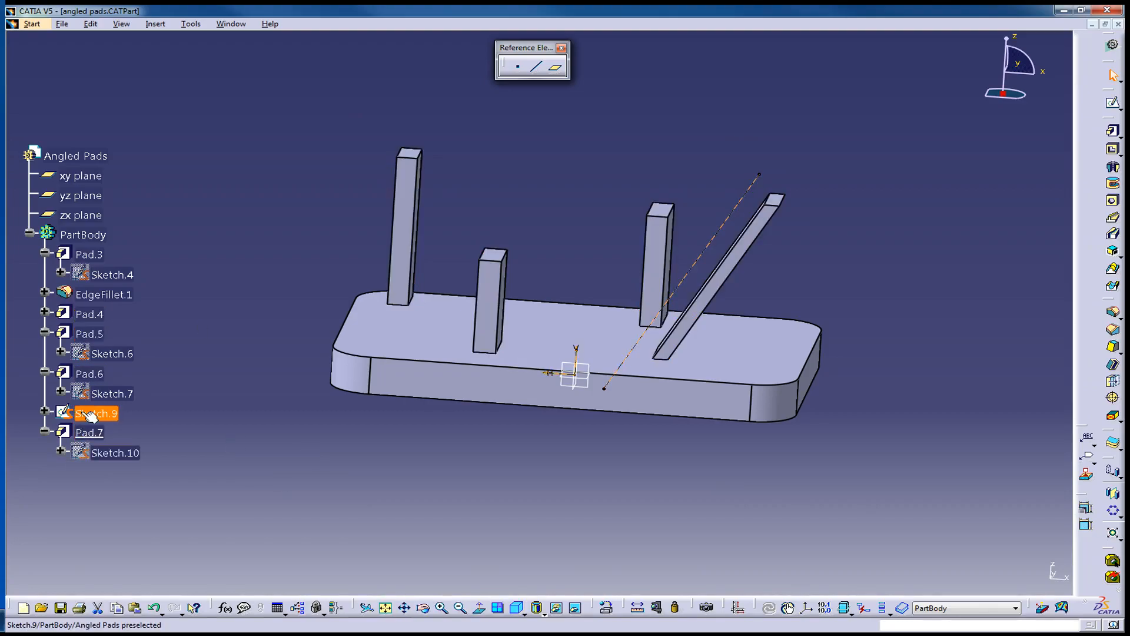
{"action": "key", "text": "Delete"}
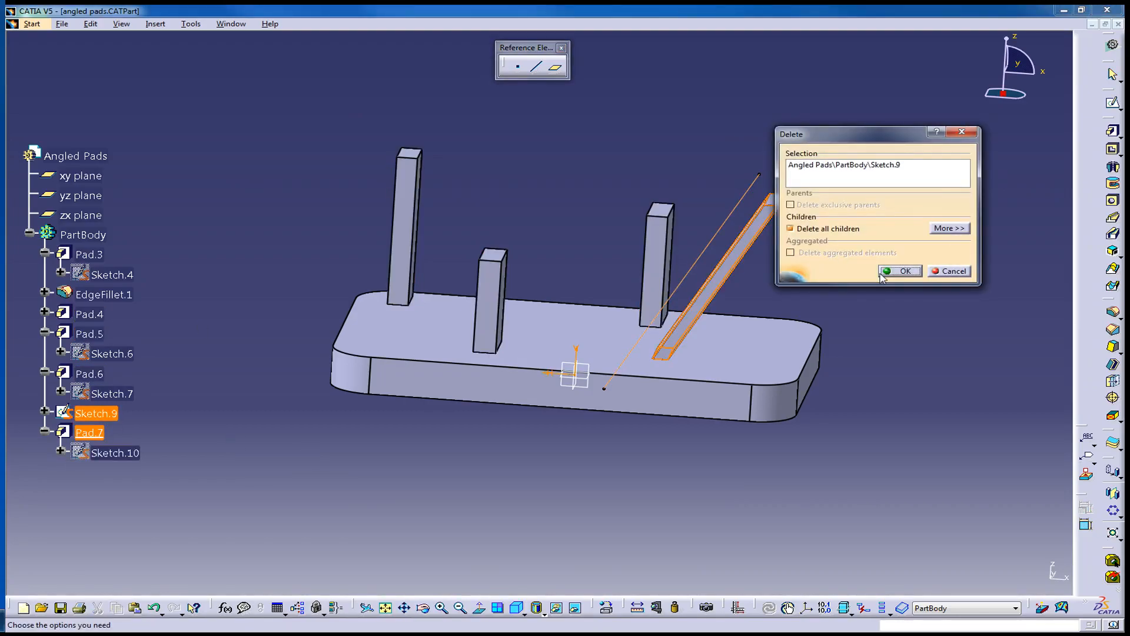
{"action": "left_click", "coordinate": [884, 272]}
{"action": "mouse_move", "coordinate": [795, 277]}
{"action": "middle_mouse_down"}
{"action": "mouse_move", "coordinate": [728, 245]}
{"action": "mouse_move", "coordinate": [689, 298]}
{"action": "mouse_move", "coordinate": [707, 276]}
{"action": "middle_mouse_up"}
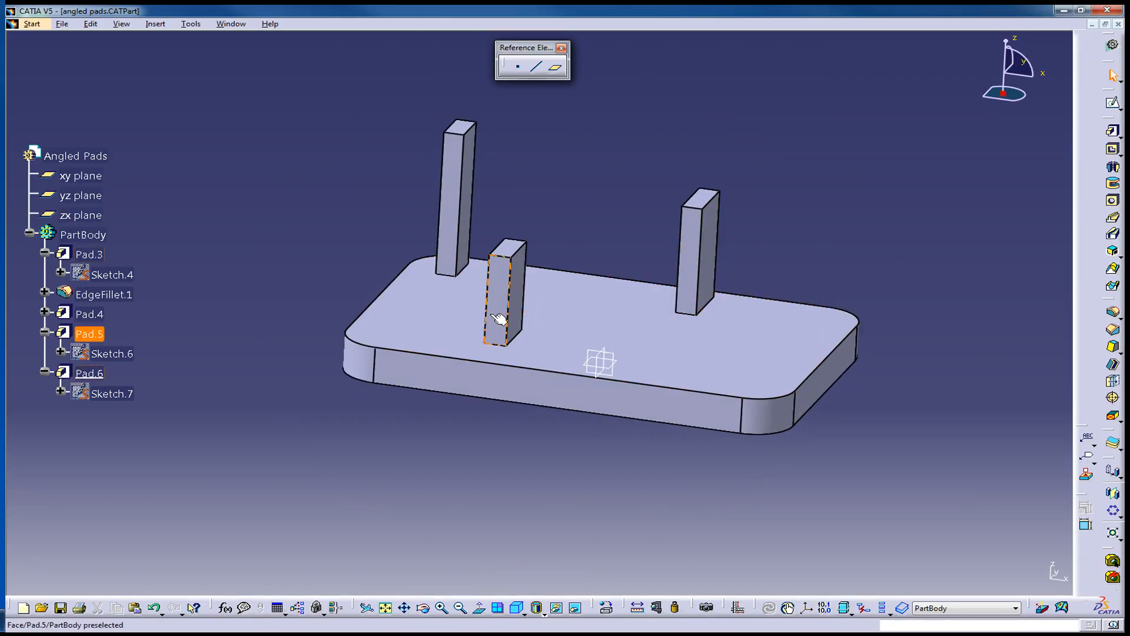
{"action": "middle_click_drag", "start_coordinate": [576, 348], "coordinate": [620, 397]}
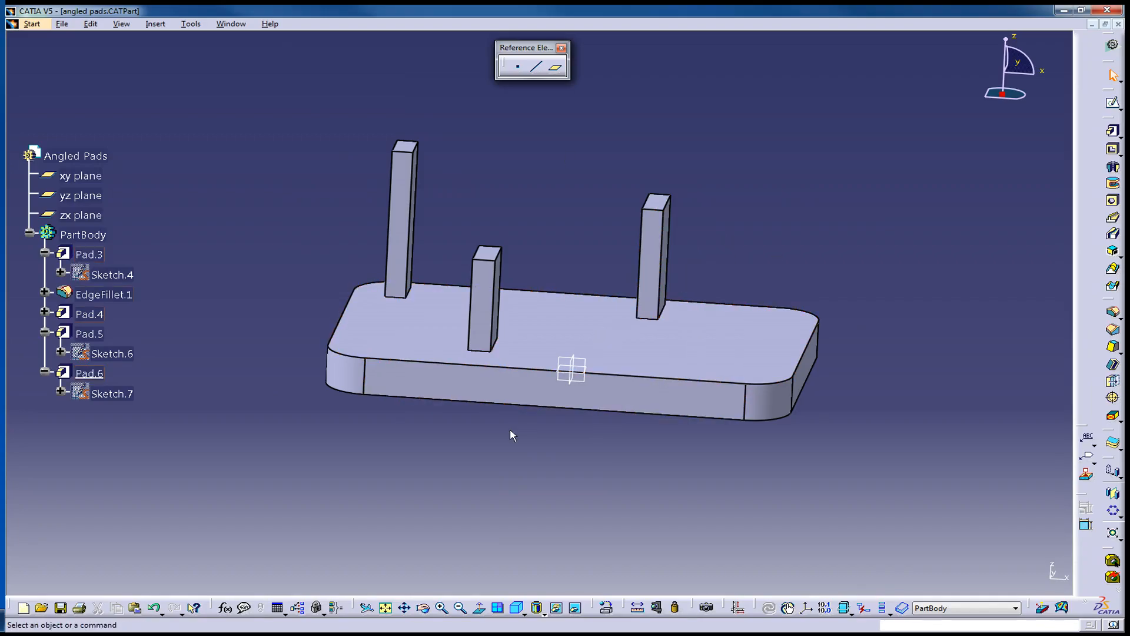
{"action": "mouse_move", "coordinate": [582, 388]}
{"action": "middle_mouse_down"}
{"action": "mouse_move", "coordinate": [575, 371]}
{"action": "mouse_move", "coordinate": [541, 415]}
{"action": "mouse_move", "coordinate": [559, 411]}
{"action": "mouse_move", "coordinate": [576, 372]}
{"action": "mouse_move", "coordinate": [563, 407]}
{"action": "mouse_move", "coordinate": [574, 390]}
{"action": "middle_mouse_up"}
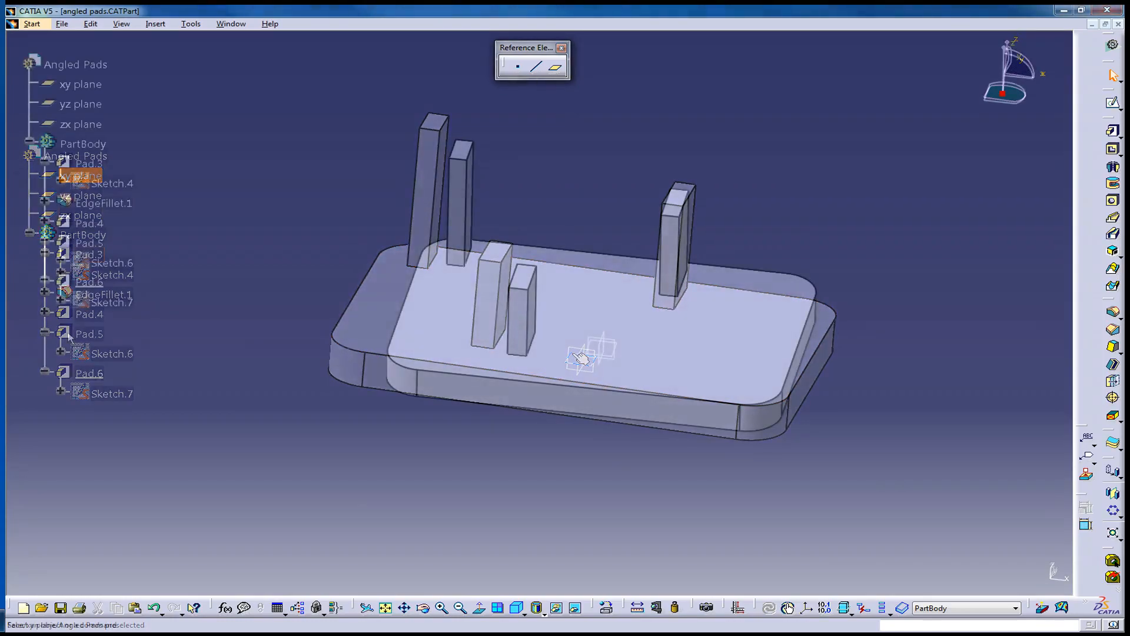
{"action": "middle_click_drag", "start_coordinate": [530, 330], "coordinate": [599, 280]}
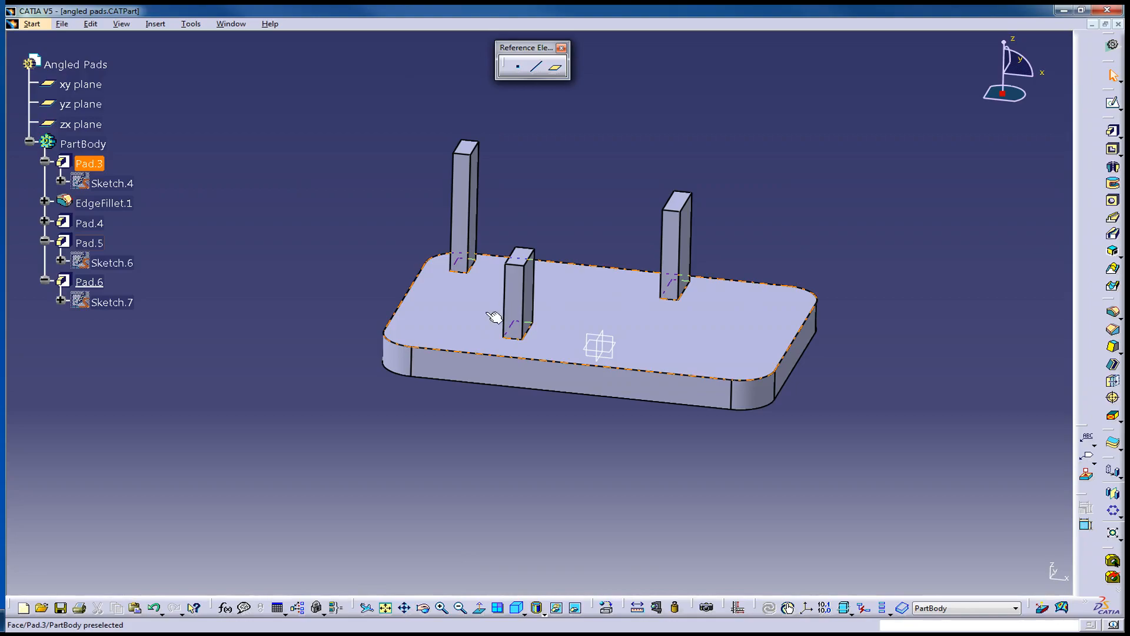
{"action": "middle_click_drag", "start_coordinate": [677, 375], "coordinate": [638, 377]}
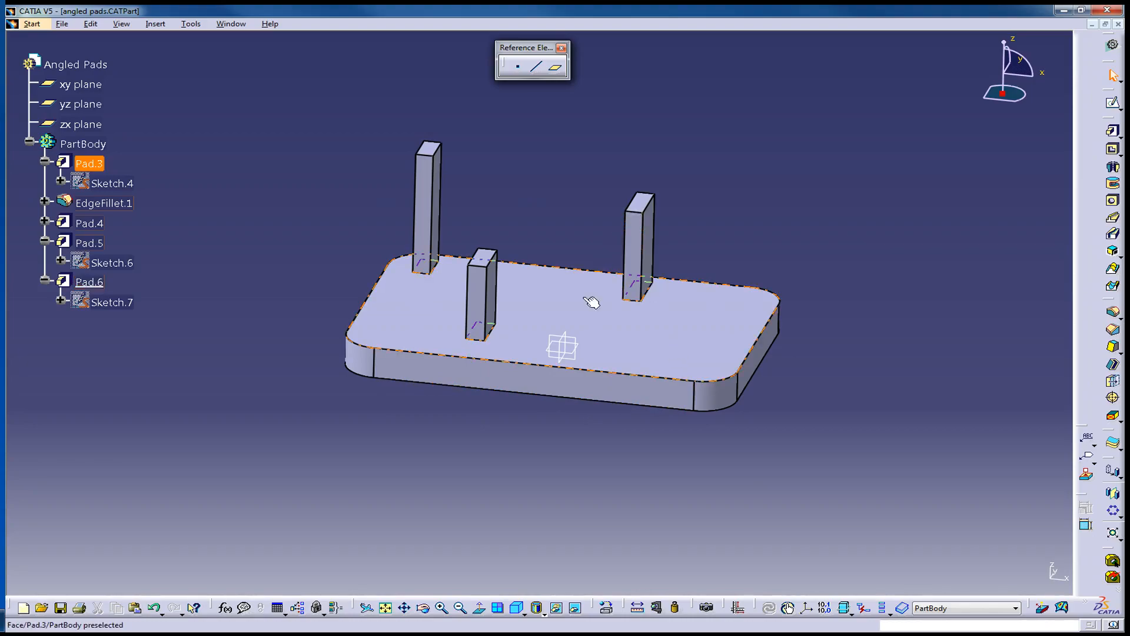
{"action": "middle_click_drag", "start_coordinate": [587, 331], "coordinate": [642, 323]}
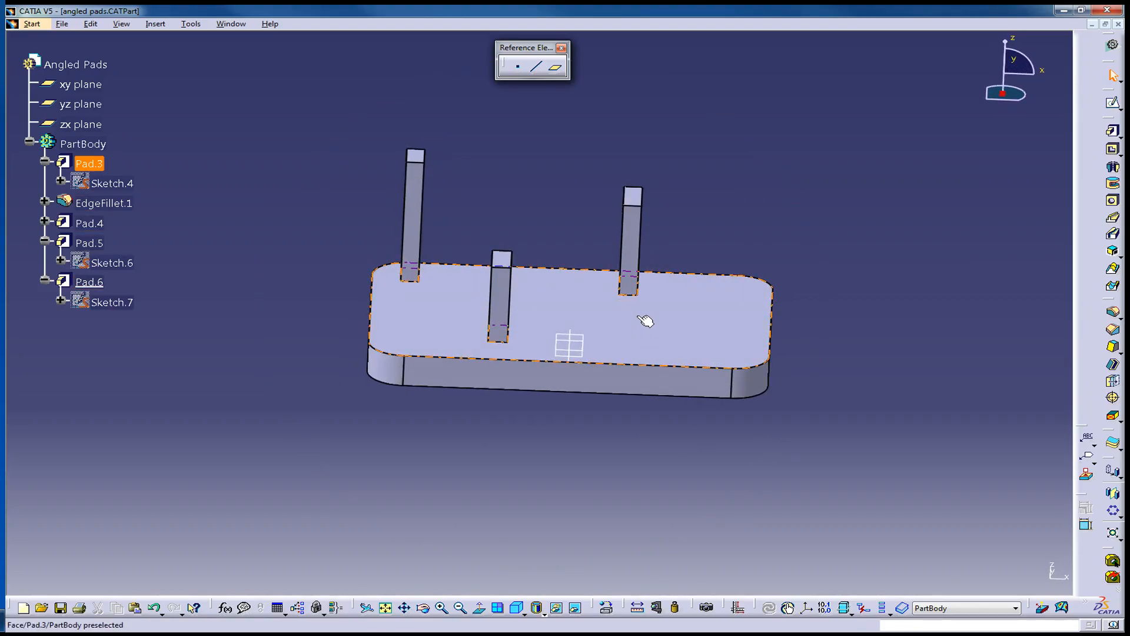
{"action": "middle_click_drag", "start_coordinate": [585, 464], "coordinate": [572, 384]}
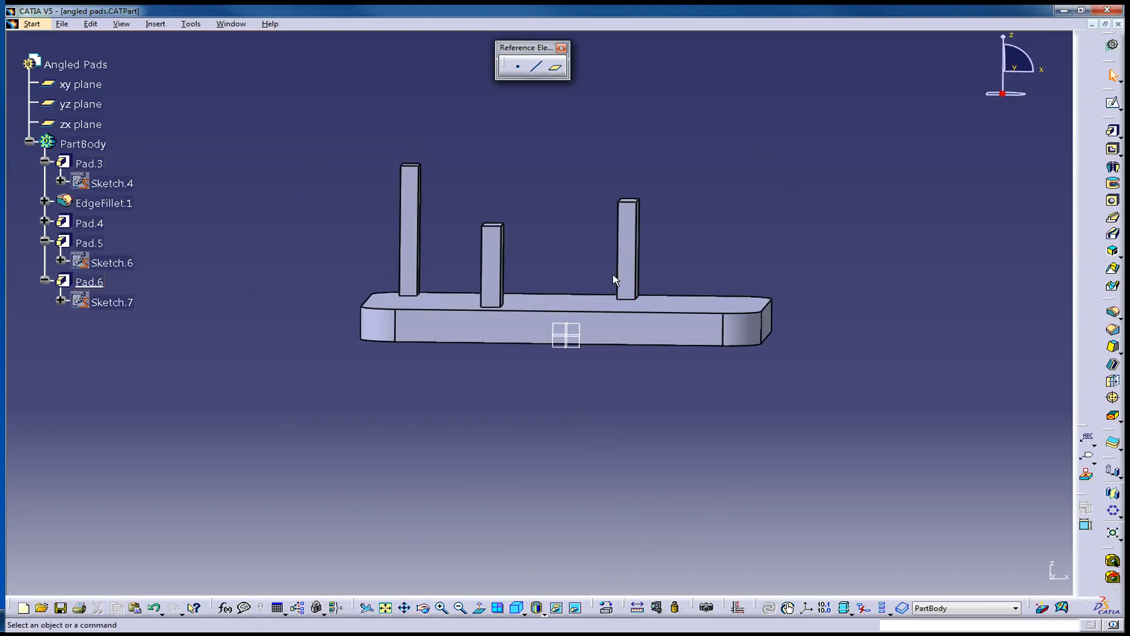
Sketch a slanted line on the zx plane from just below the base near the origin to above the nearest post, and exit the sketch
{"action": "mouse_move", "coordinate": [591, 327]}
{"action": "middle_mouse_down"}
{"action": "mouse_move", "coordinate": [549, 366]}
{"action": "mouse_move", "coordinate": [585, 327]}
{"action": "middle_mouse_up"}
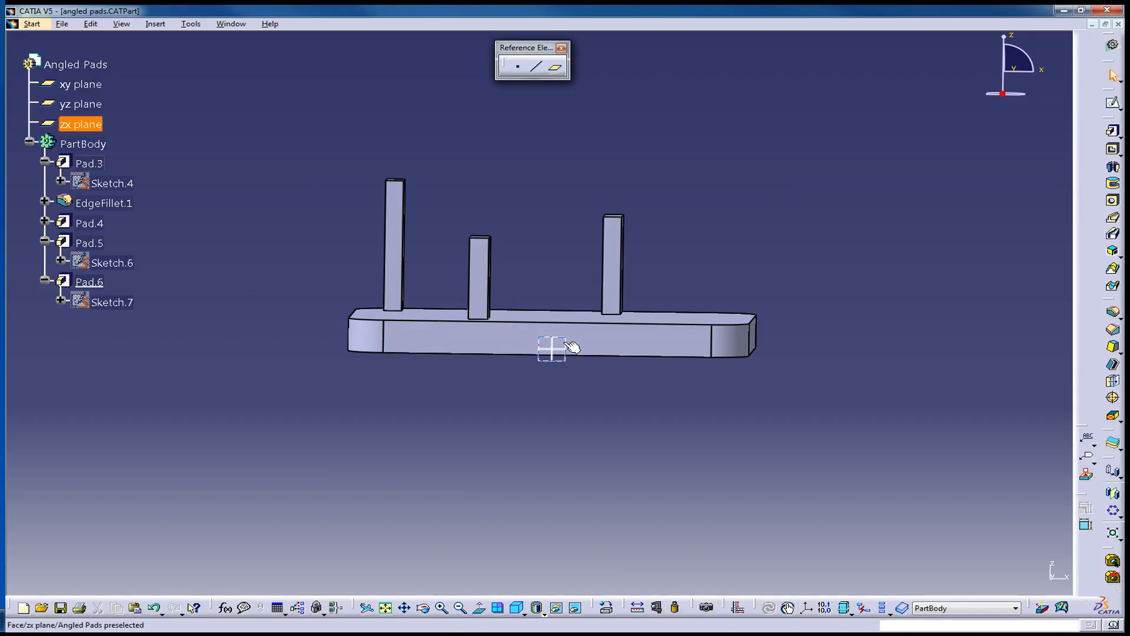
{"action": "left_click", "coordinate": [574, 347]}
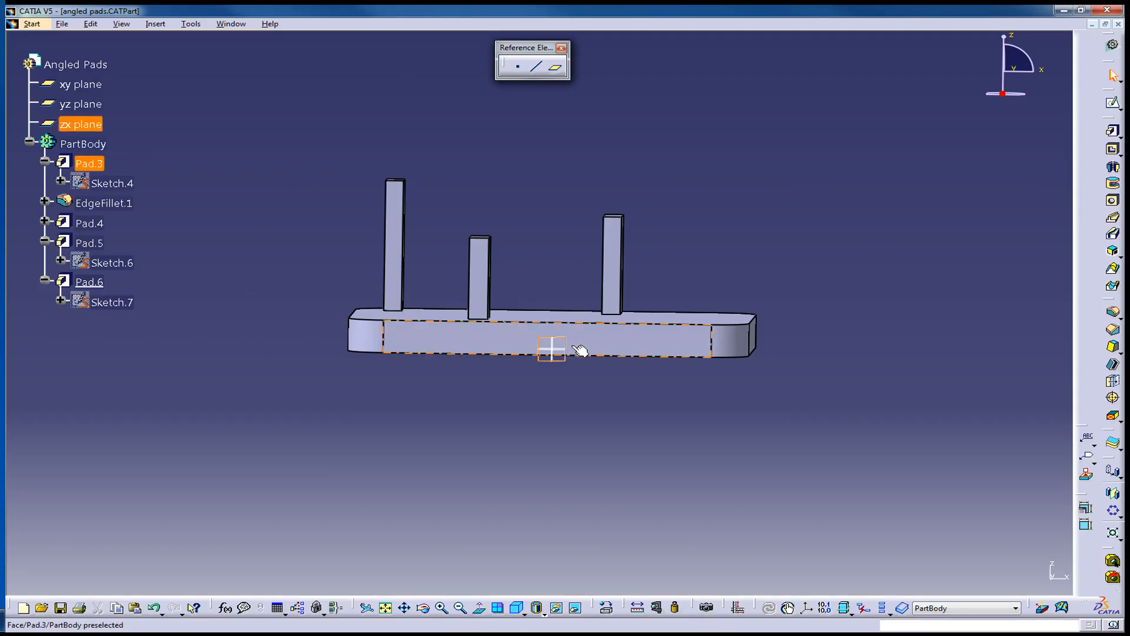
{"action": "left_click", "coordinate": [1113, 105]}
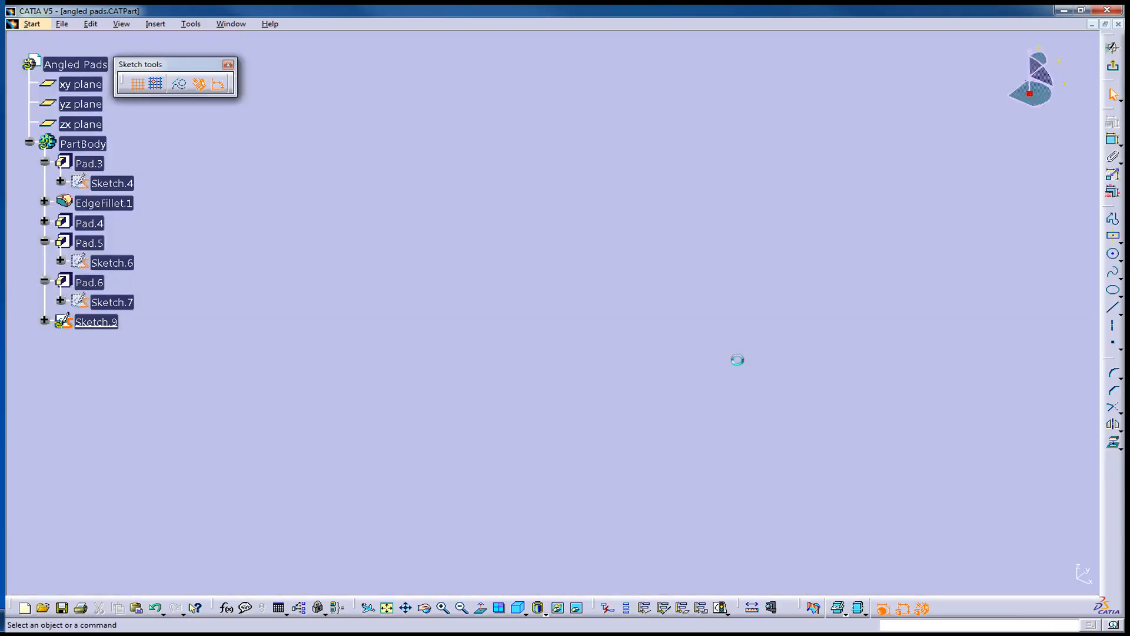
{"action": "left_click", "coordinate": [1113, 312]}
{"action": "left_click", "coordinate": [514, 359]}
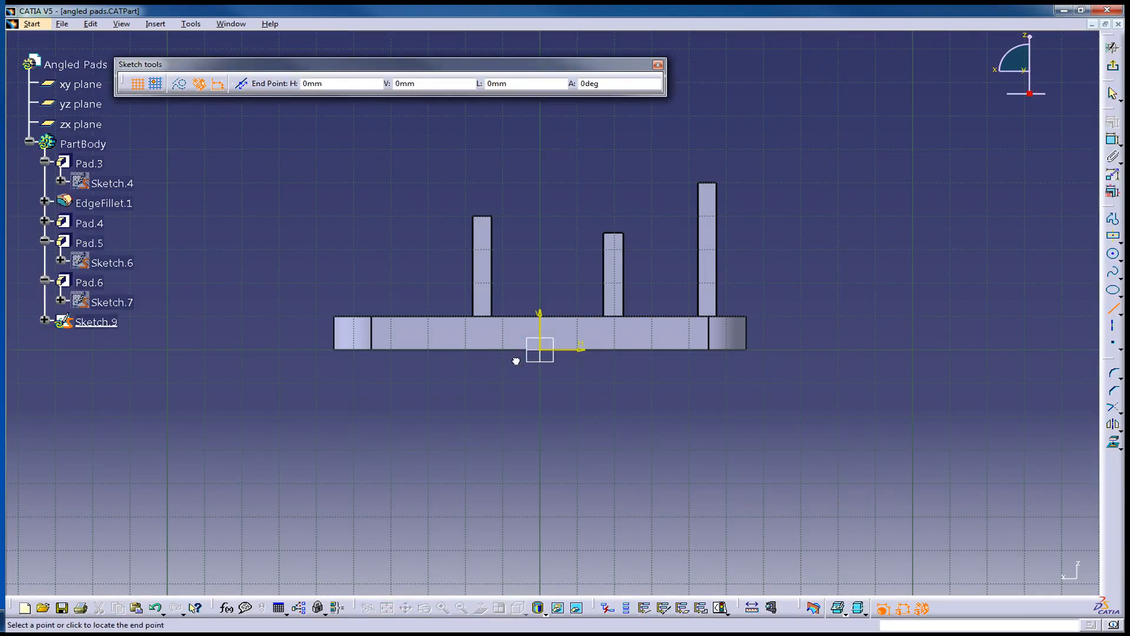
{"action": "left_click", "coordinate": [389, 157]}
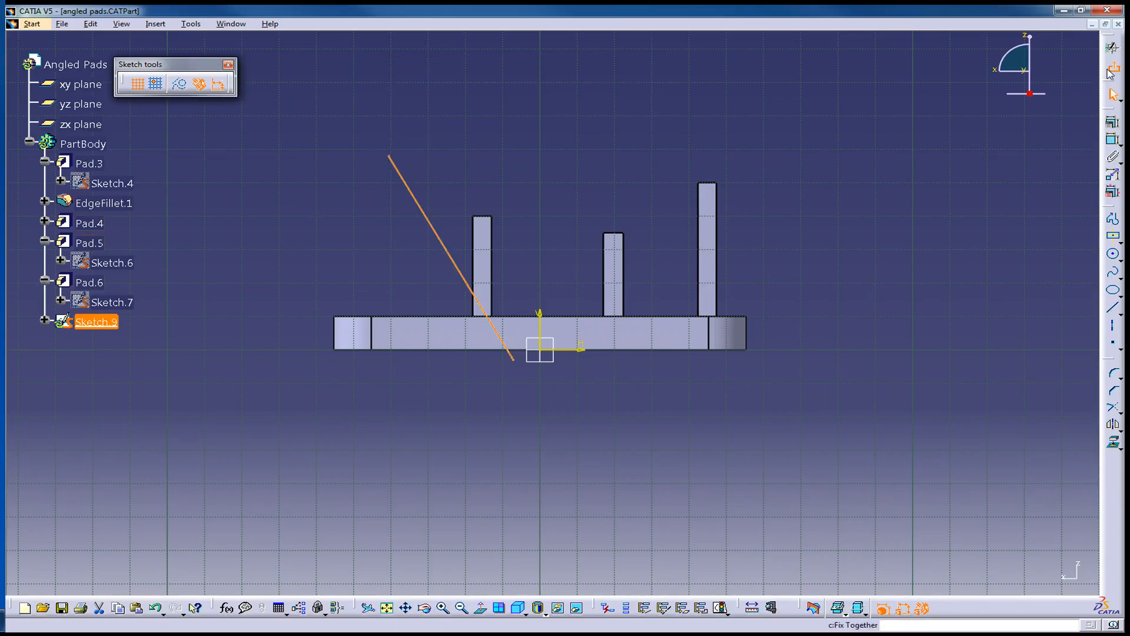
{"action": "left_click", "coordinate": [1113, 47]}
{"action": "left_click", "coordinate": [509, 398]}
Sketch a centered rectangle about 12.7 mm high and 3.6 mm wide on the plate's top face beside the slanted line, and exit the sketch
{"action": "mouse_move", "coordinate": [623, 388]}
{"action": "middle_mouse_down"}
{"action": "mouse_move", "coordinate": [595, 416]}
{"action": "mouse_move", "coordinate": [602, 410]}
{"action": "middle_mouse_up"}
{"action": "mouse_move", "coordinate": [589, 436]}
{"action": "middle_mouse_down"}
{"action": "mouse_move", "coordinate": [616, 429]}
{"action": "mouse_move", "coordinate": [636, 444]}
{"action": "mouse_move", "coordinate": [620, 430]}
{"action": "middle_mouse_up"}
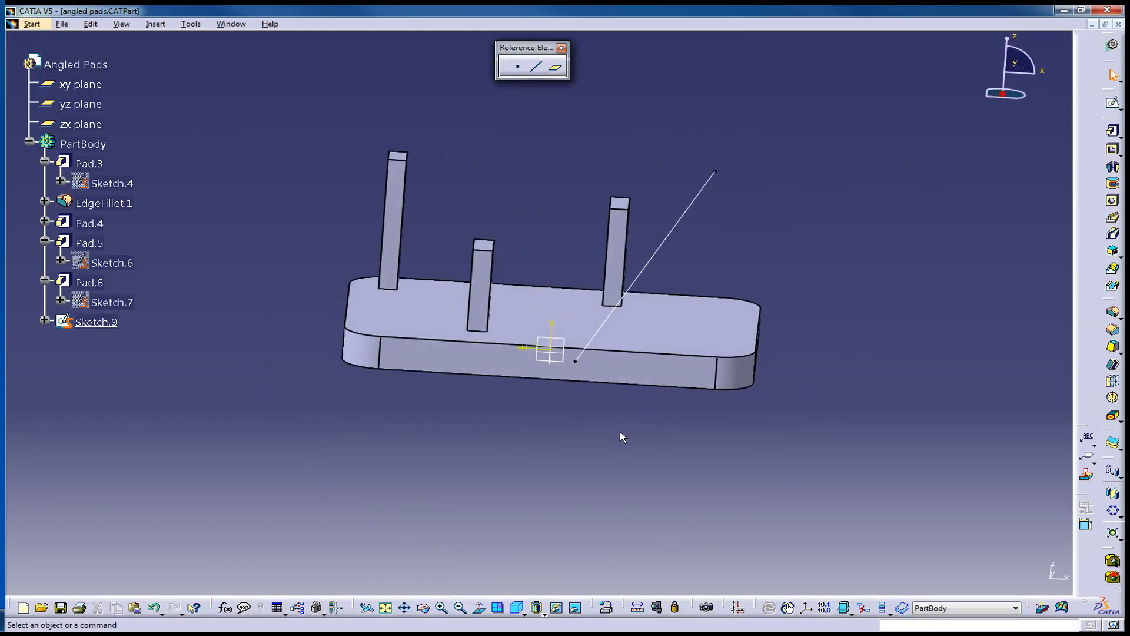
{"action": "left_click", "coordinate": [630, 338]}
{"action": "left_click", "coordinate": [1115, 106]}
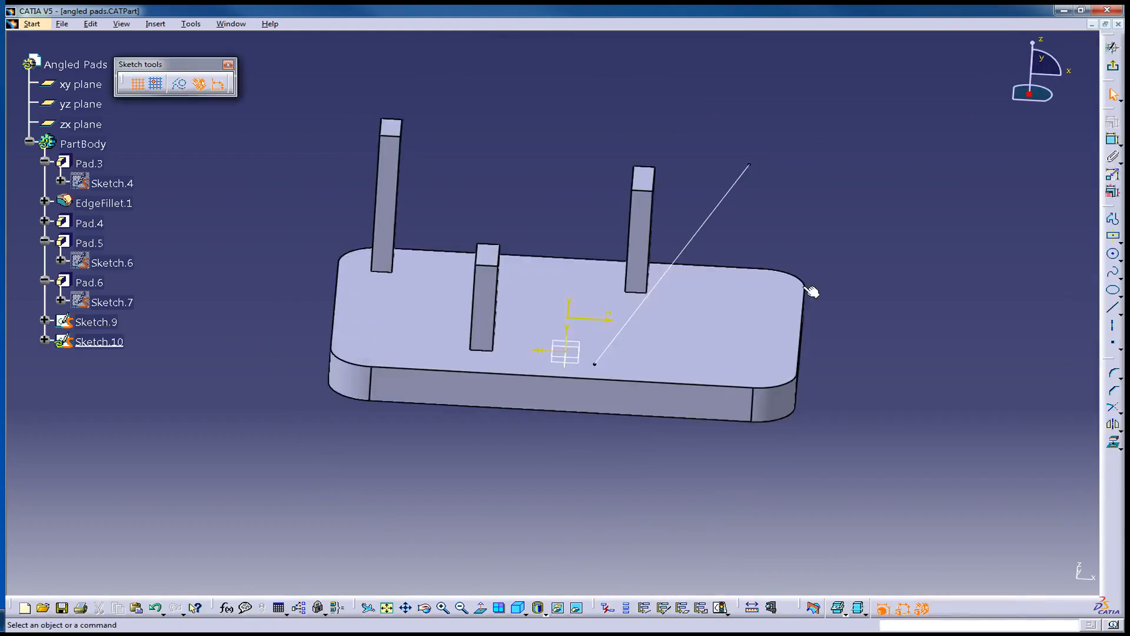
{"action": "left_click", "coordinate": [1118, 235]}
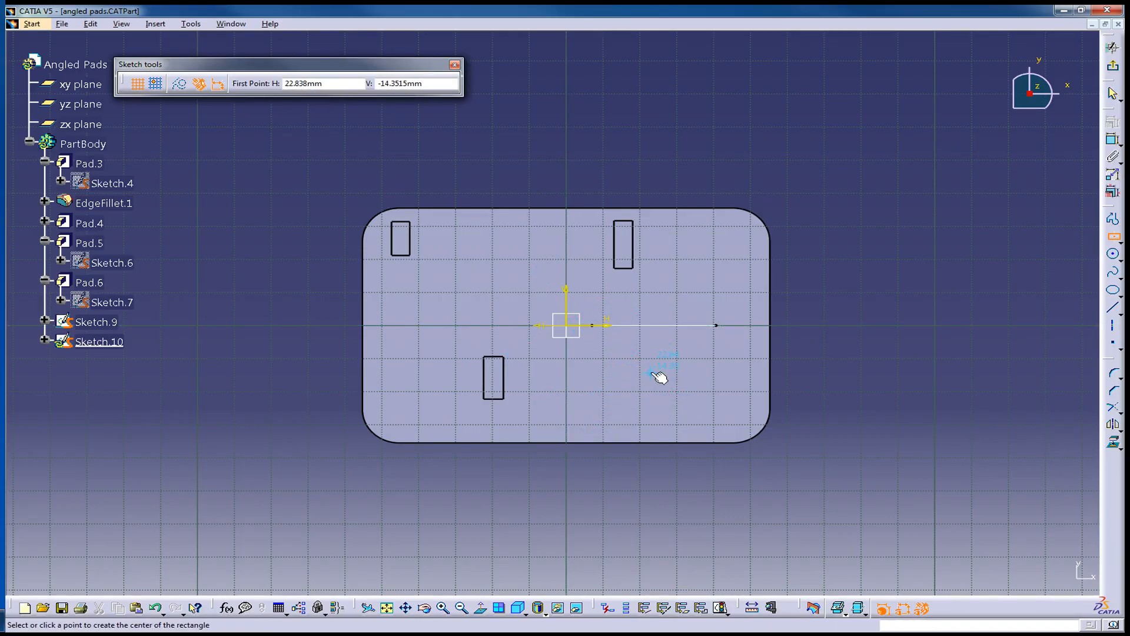
{"action": "left_click", "coordinate": [645, 357]}
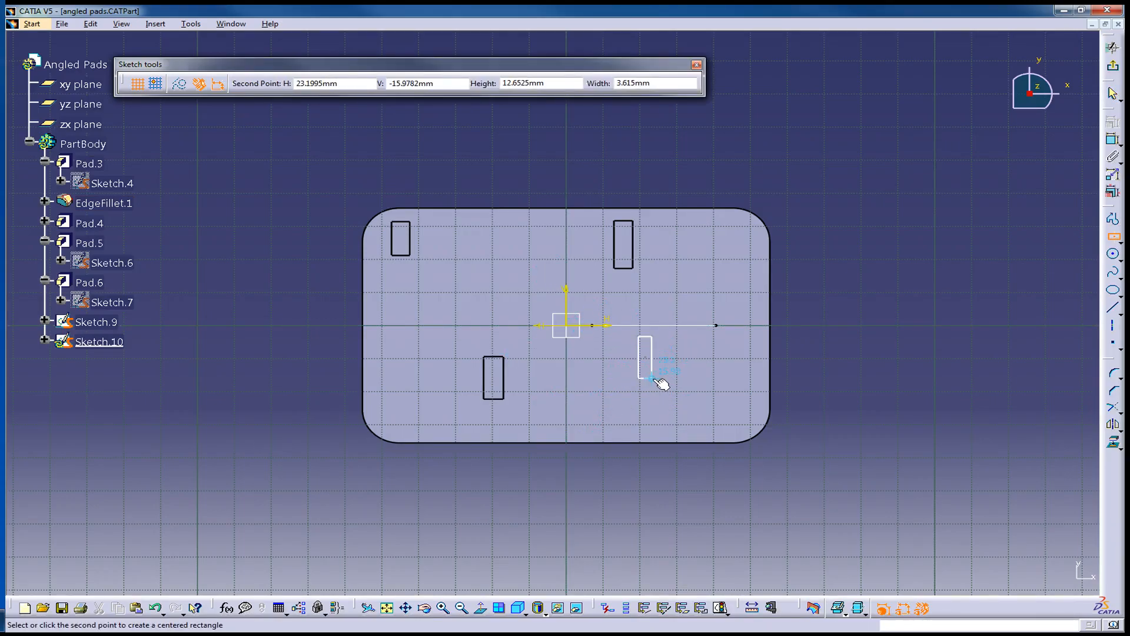
{"action": "left_click", "coordinate": [653, 379]}
{"action": "left_click", "coordinate": [1112, 47]}
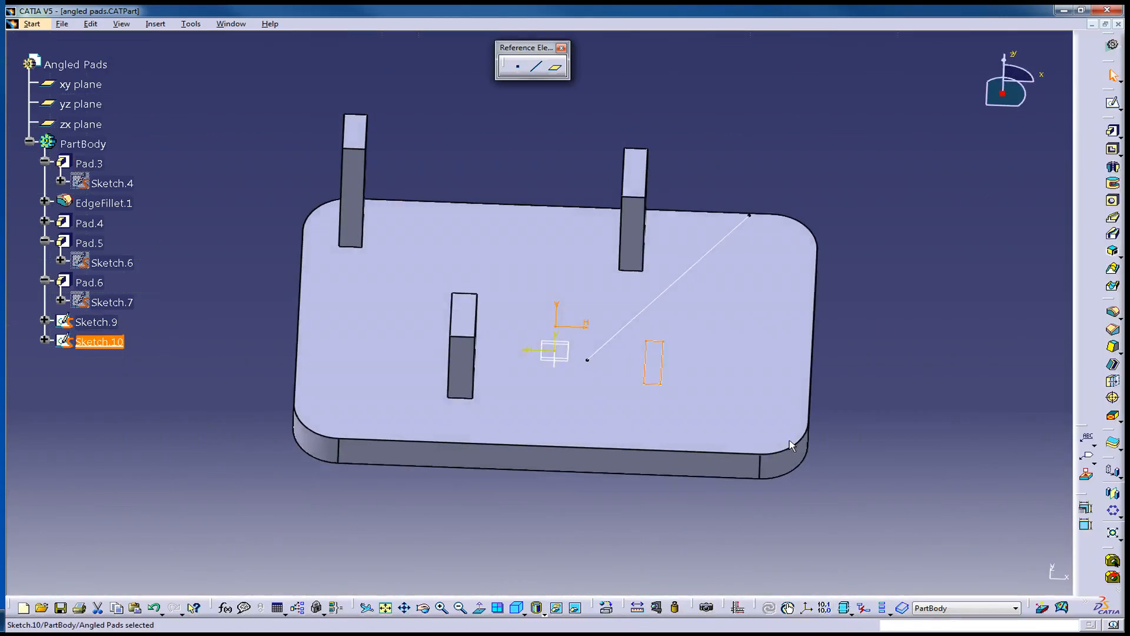
Extrude the rectangle Sketch.10 as a pad 50 mm long, with Normal to profile off and the slanted Sketch.9 line as direction reference
{"action": "left_click", "coordinate": [1113, 131]}
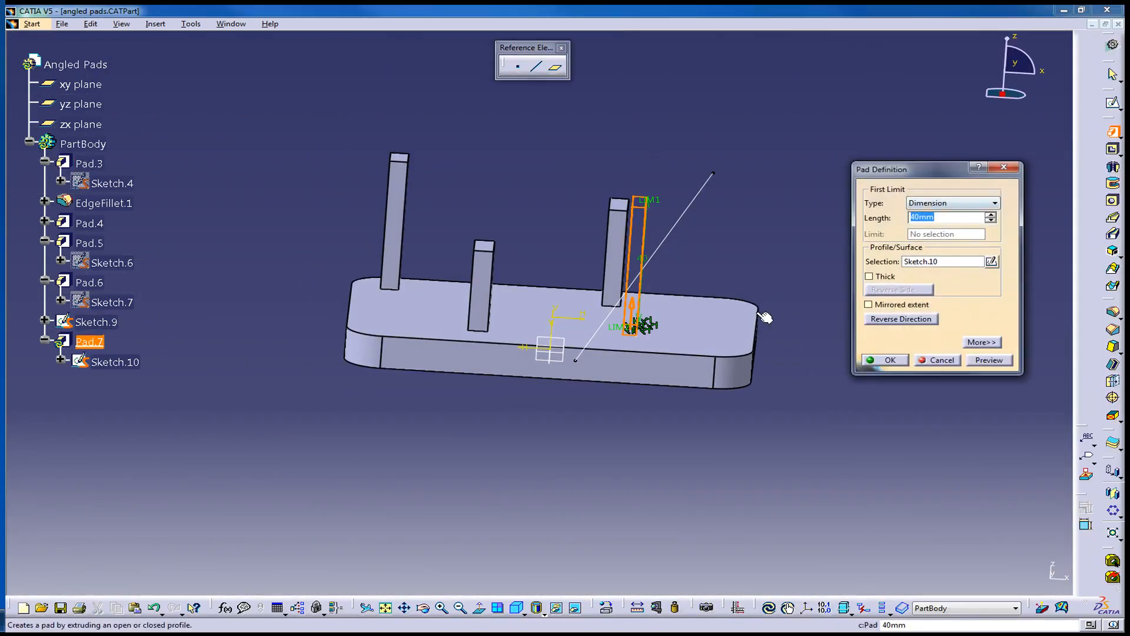
{"action": "type", "text": "50"}
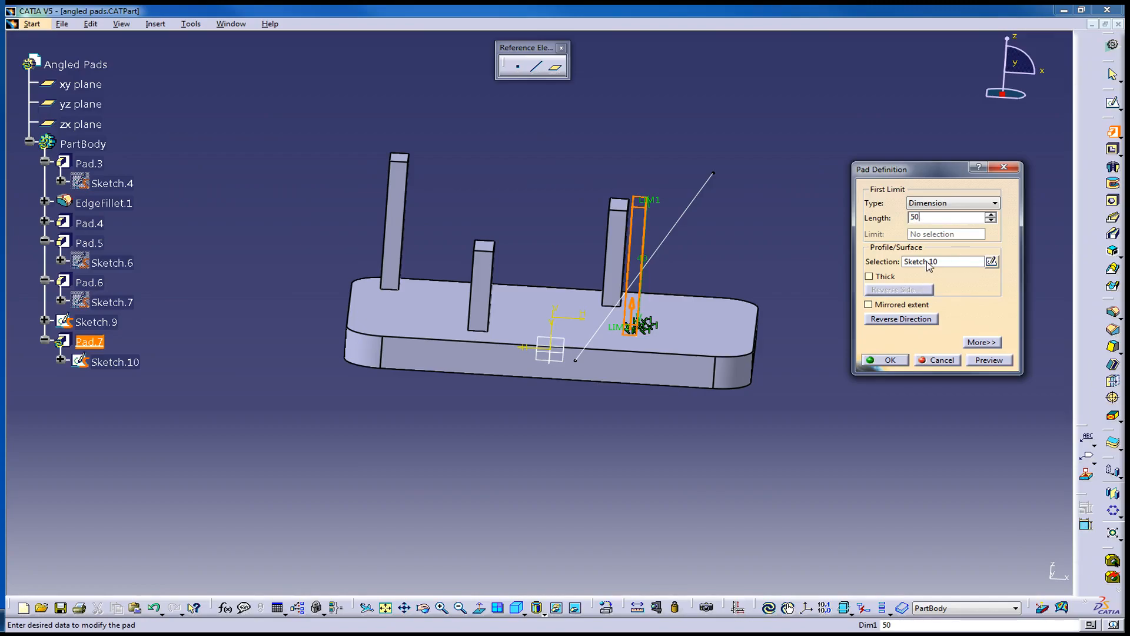
{"action": "left_click", "coordinate": [929, 263]}
{"action": "mouse_move", "coordinate": [466, 337]}
{"action": "middle_mouse_down"}
{"action": "mouse_move", "coordinate": [511, 357]}
{"action": "mouse_move", "coordinate": [562, 352]}
{"action": "mouse_move", "coordinate": [489, 337]}
{"action": "mouse_move", "coordinate": [500, 339]}
{"action": "middle_mouse_up"}
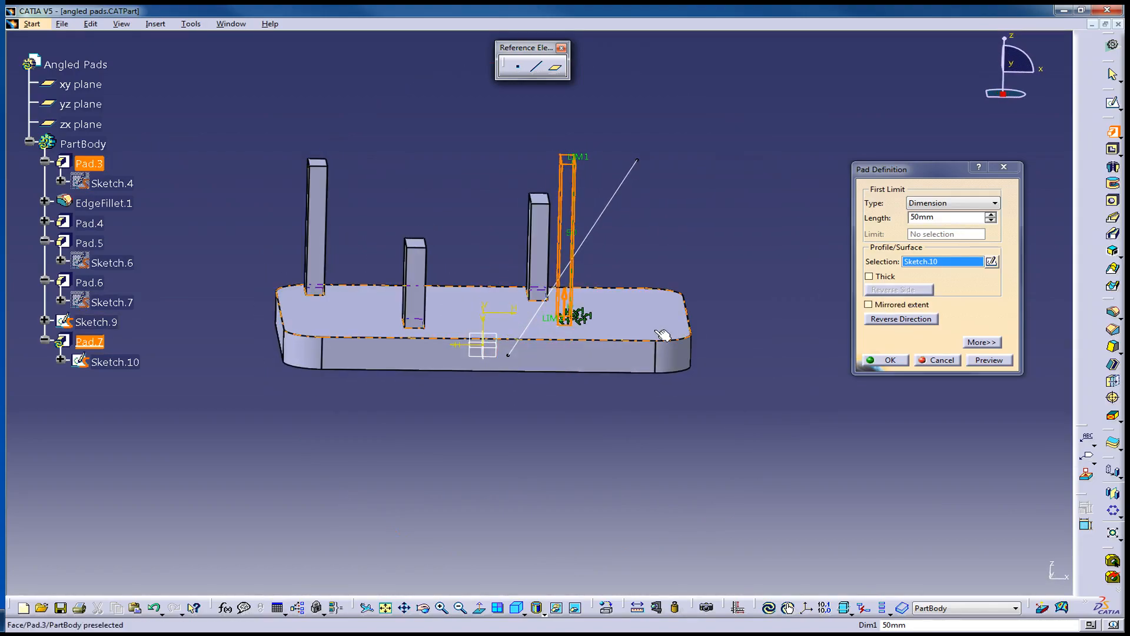
{"action": "left_click", "coordinate": [981, 342]}
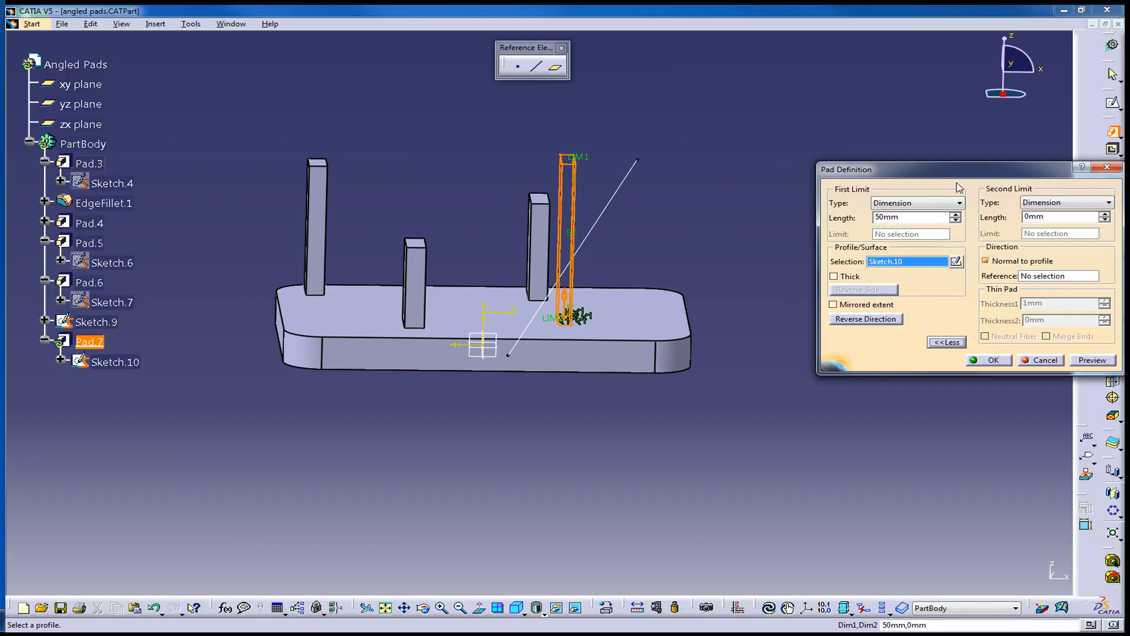
{"action": "left_click_drag", "start_coordinate": [964, 169], "coordinate": [855, 130]}
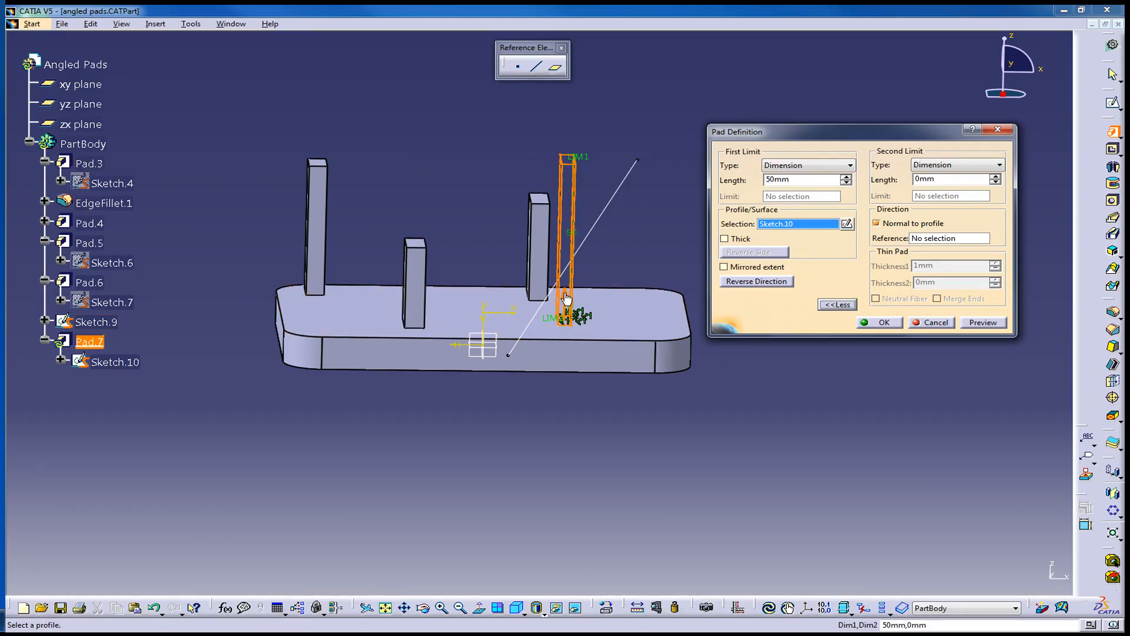
{"action": "left_click", "coordinate": [878, 225]}
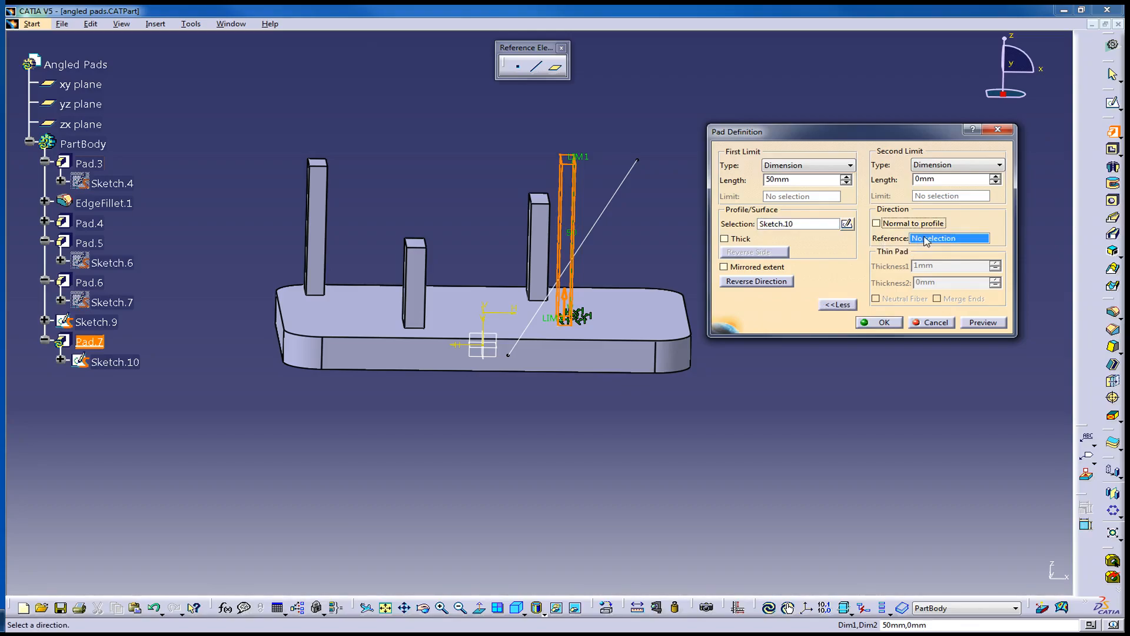
{"action": "left_click", "coordinate": [600, 229]}
{"action": "mouse_move", "coordinate": [570, 339]}
{"action": "middle_mouse_down"}
{"action": "mouse_move", "coordinate": [532, 361]}
{"action": "mouse_move", "coordinate": [518, 348]}
{"action": "mouse_move", "coordinate": [585, 388]}
{"action": "mouse_move", "coordinate": [565, 334]}
{"action": "mouse_move", "coordinate": [573, 339]}
{"action": "middle_mouse_up"}
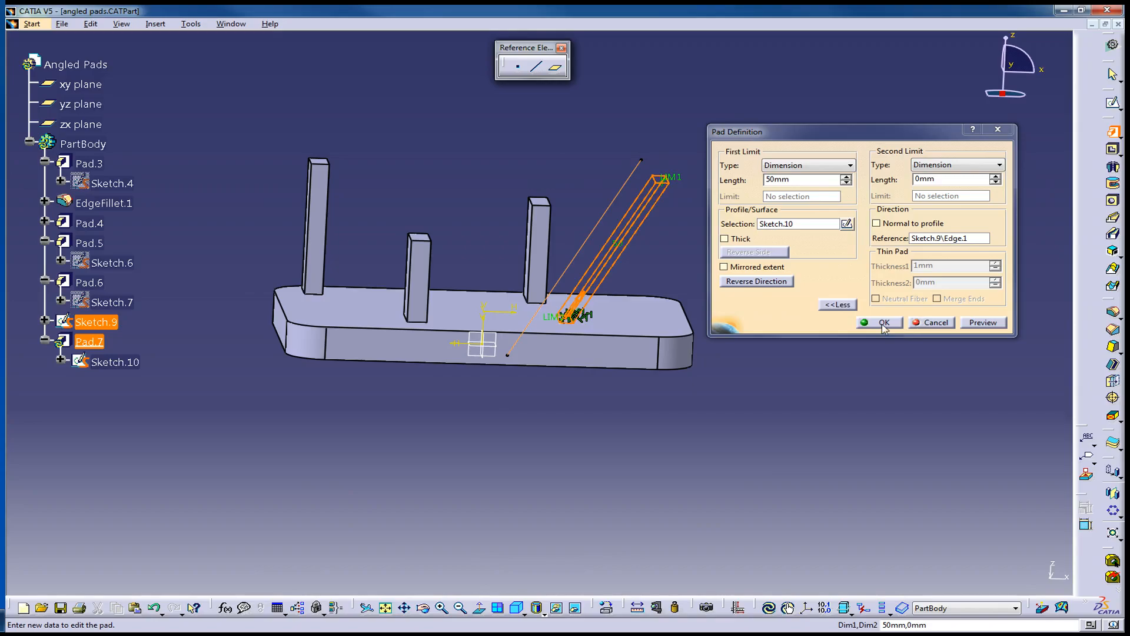
{"action": "left_click", "coordinate": [881, 322]}
Examine the angled pad against its slanted reference line and the vertical posts from several viewing angles
{"action": "middle_click_drag", "start_coordinate": [736, 387], "coordinate": [651, 295]}
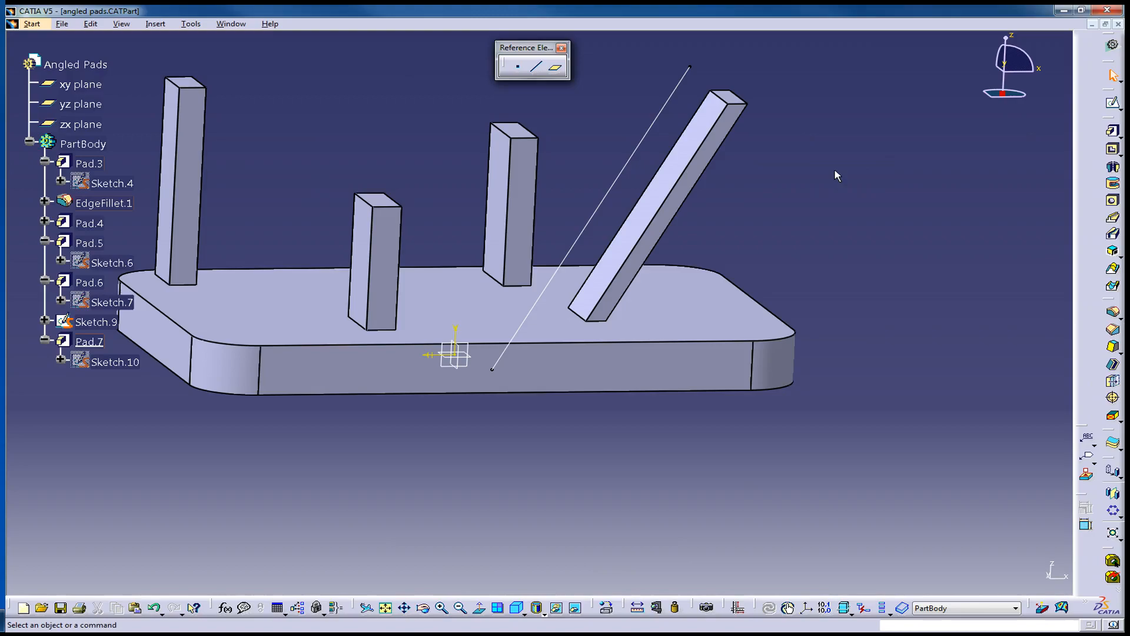
{"action": "middle_click_drag", "start_coordinate": [656, 386], "coordinate": [701, 396]}
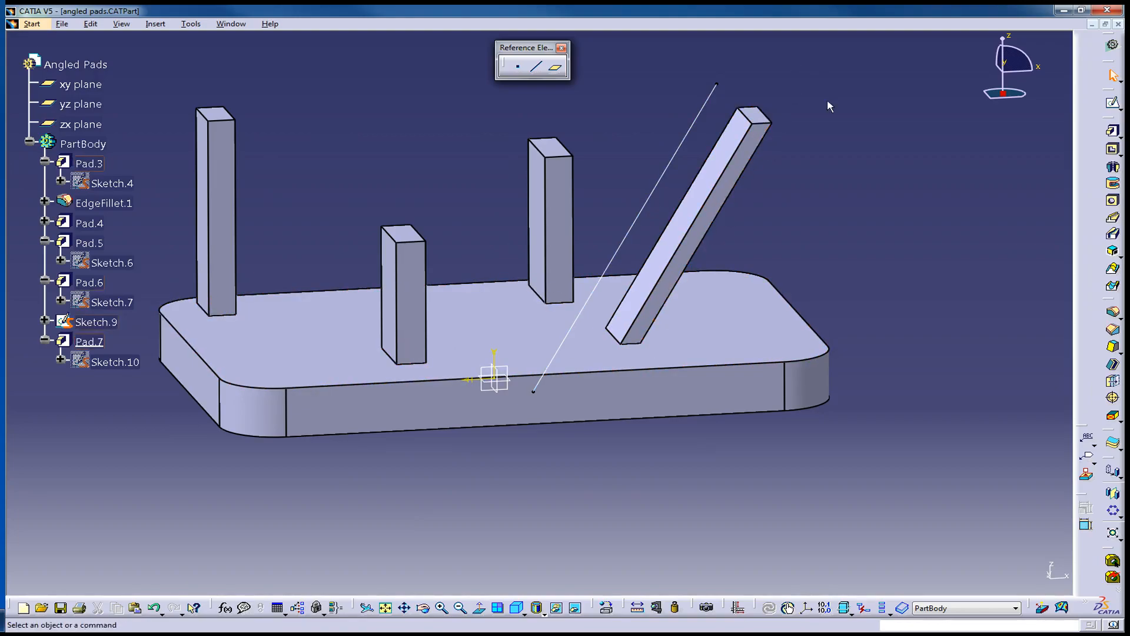
{"action": "middle_click_drag", "start_coordinate": [618, 306], "coordinate": [641, 253]}
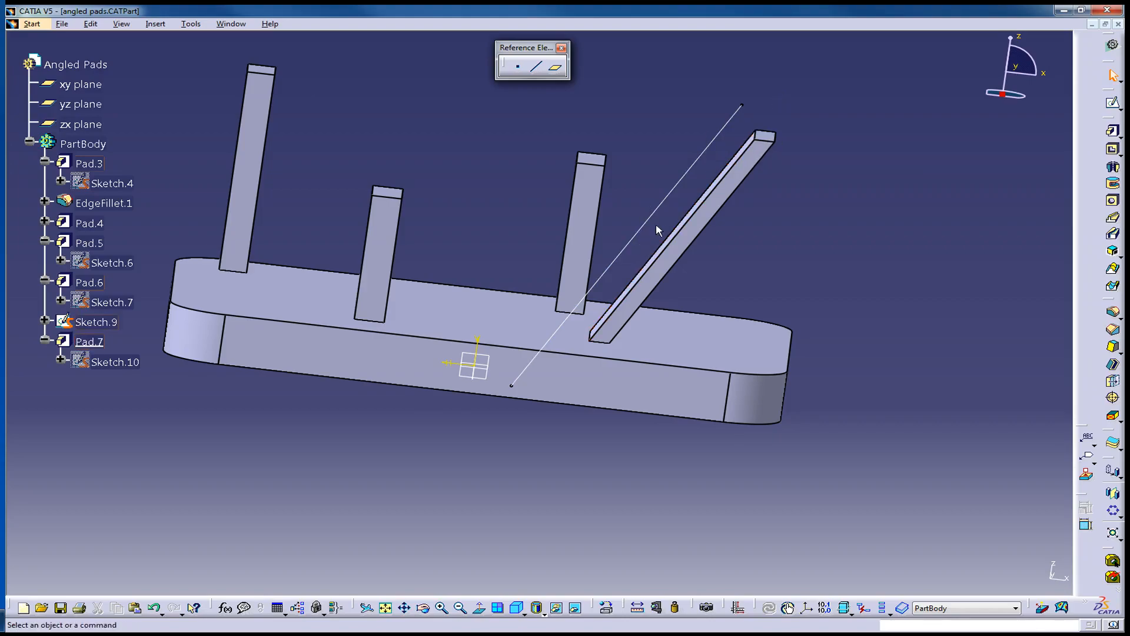
{"action": "mouse_move", "coordinate": [648, 241]}
{"action": "middle_mouse_down"}
{"action": "mouse_move", "coordinate": [630, 262]}
{"action": "mouse_move", "coordinate": [662, 223]}
{"action": "mouse_move", "coordinate": [640, 308]}
{"action": "mouse_move", "coordinate": [698, 282]}
{"action": "middle_mouse_up"}
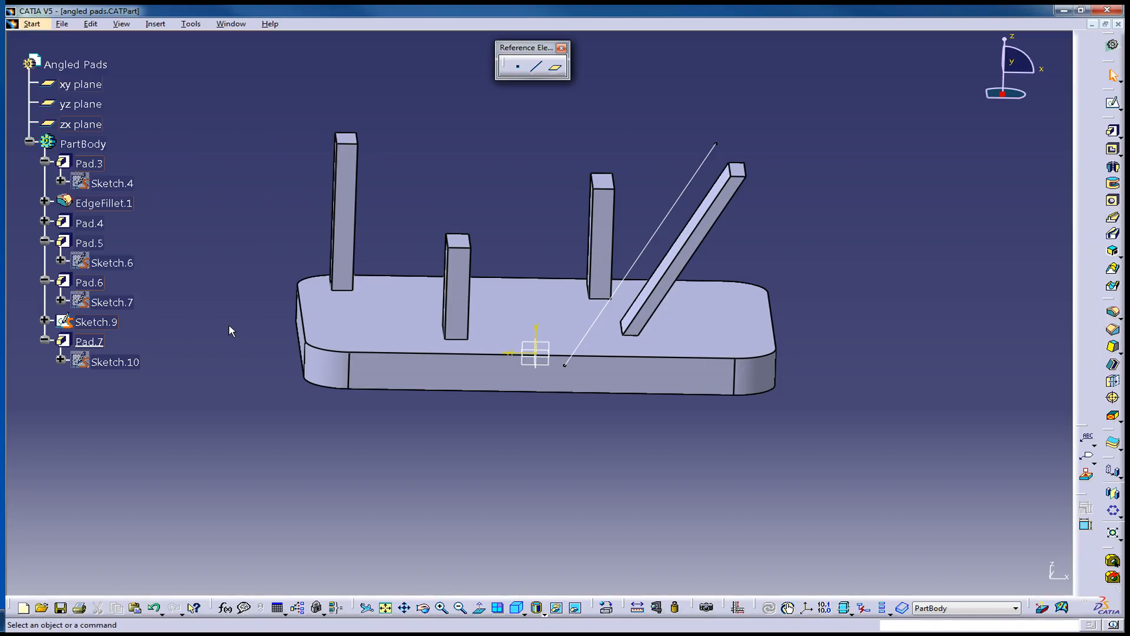
{"action": "middle_click_drag", "start_coordinate": [497, 330], "coordinate": [533, 333]}
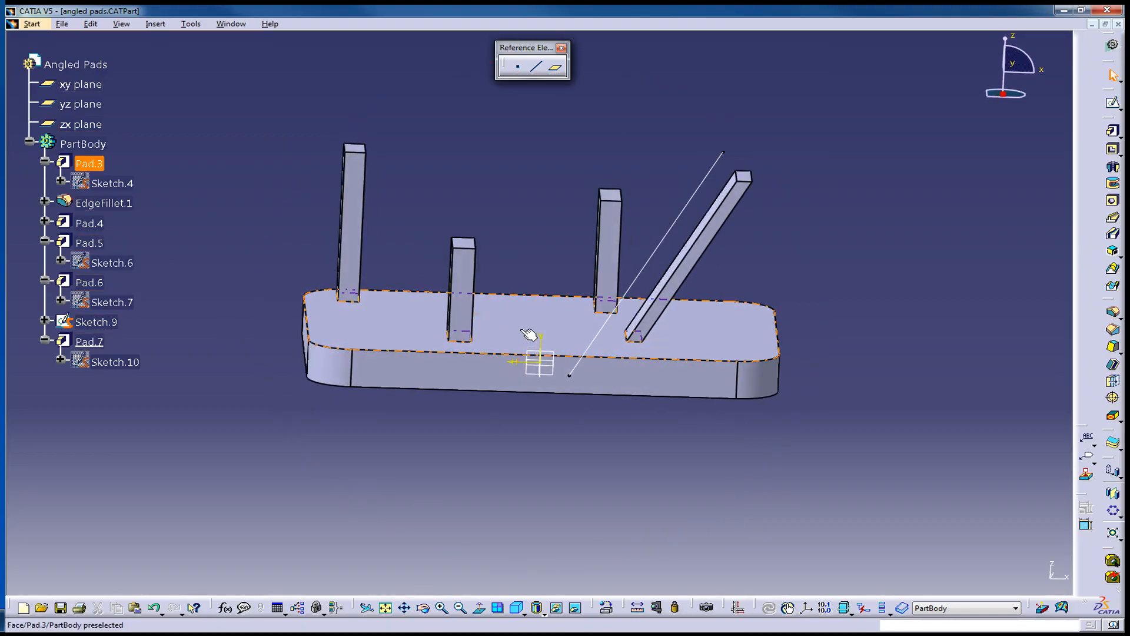
{"action": "middle_click_drag", "start_coordinate": [352, 398], "coordinate": [429, 361]}
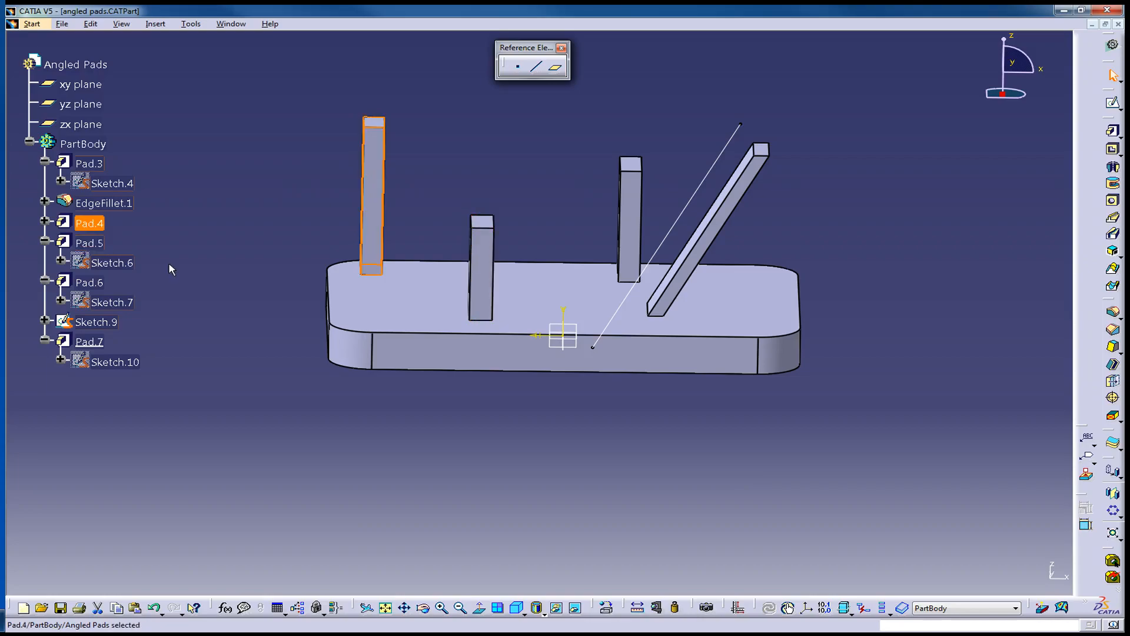
{"action": "left_click", "coordinate": [376, 197]}
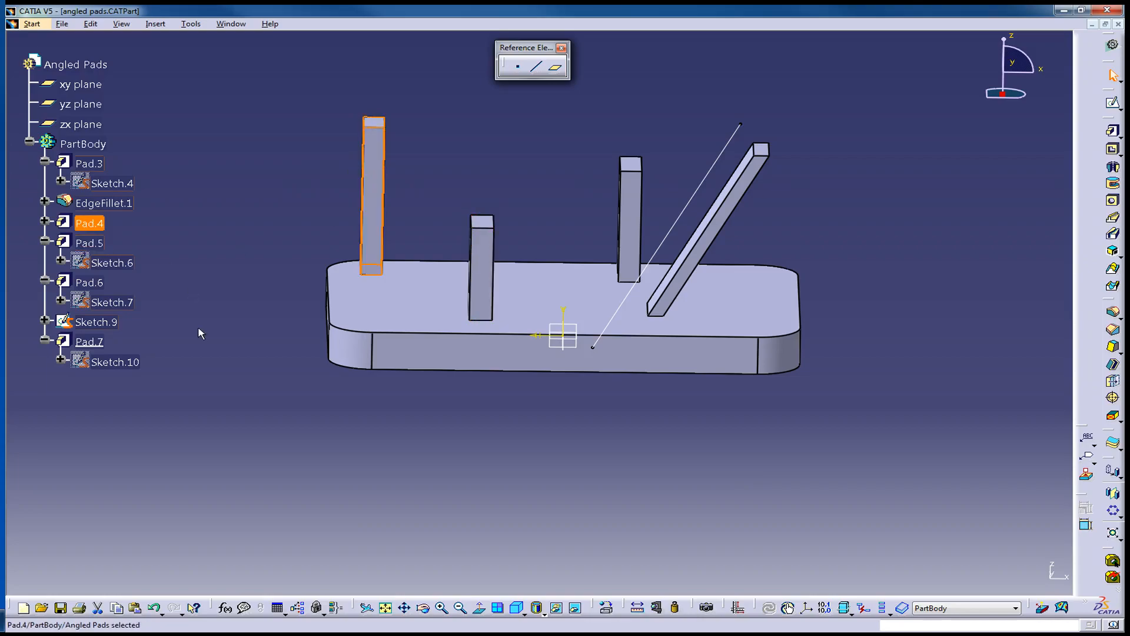
{"action": "left_click", "coordinate": [214, 235]}
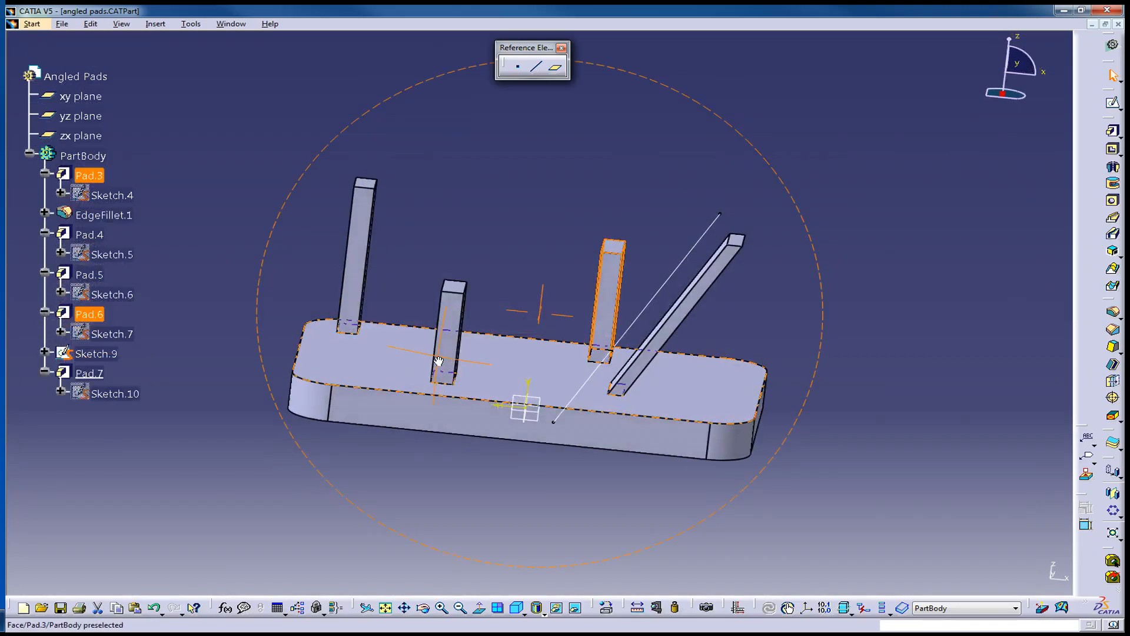
Edit the tallest post, Pad.4, and turn off its Normal to profile direction to look for a reference line
{"action": "middle_click_drag", "start_coordinate": [439, 361], "coordinate": [411, 380]}
{"action": "right_click", "coordinate": [361, 212]}
{"action": "left_click", "coordinate": [409, 222]}
{"action": "double_click", "coordinate": [87, 314]}
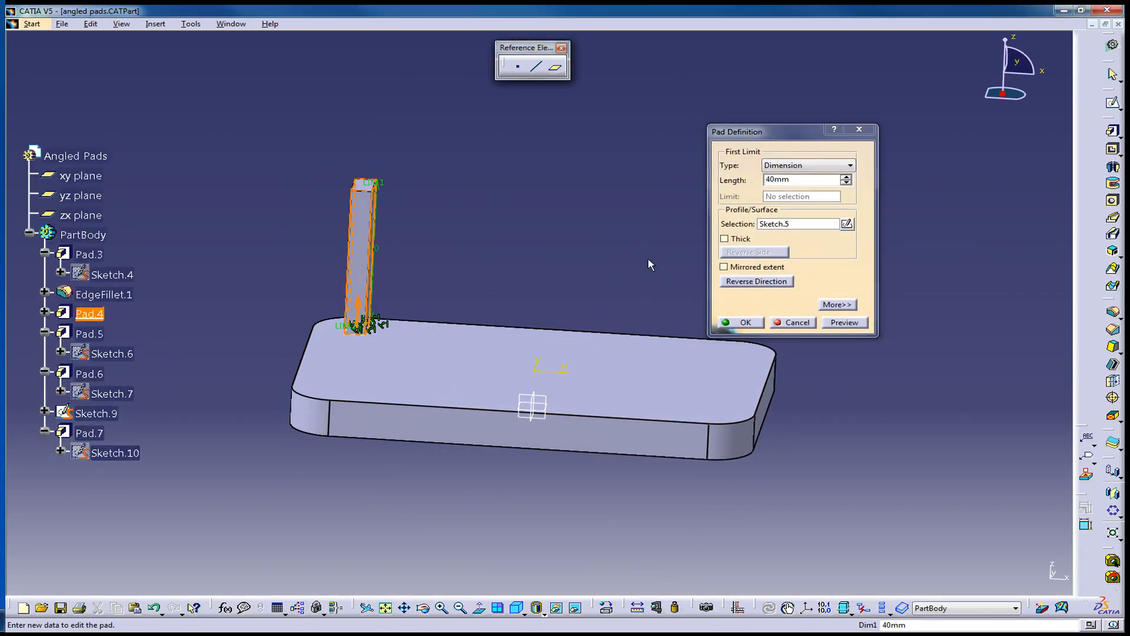
{"action": "left_click", "coordinate": [836, 305]}
{"action": "left_click_drag", "start_coordinate": [792, 131], "coordinate": [662, 74]}
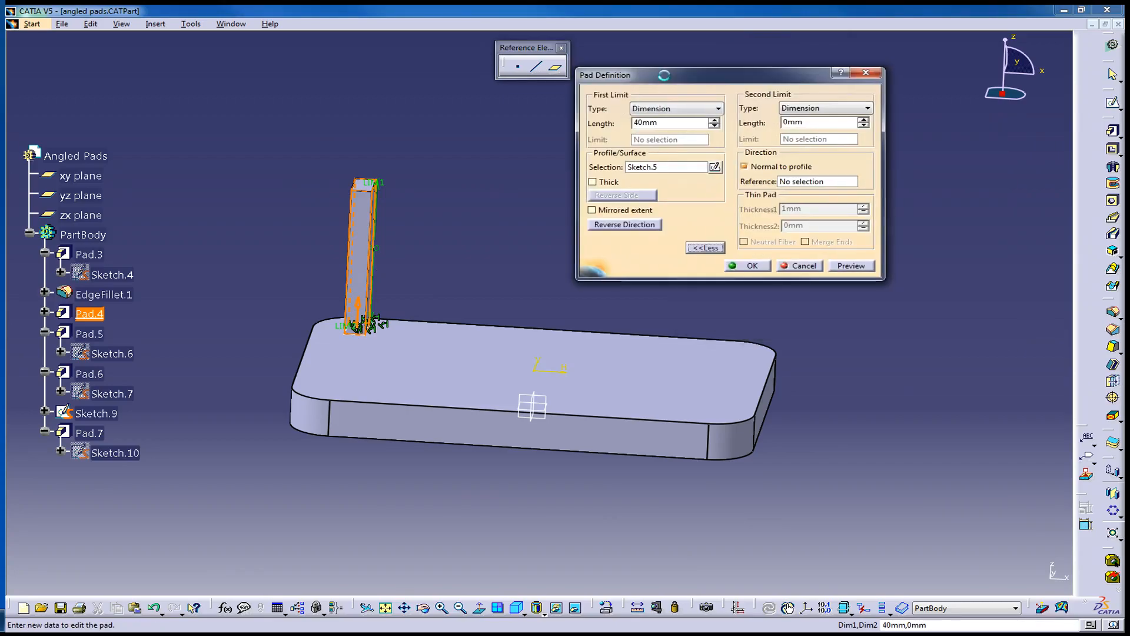
{"action": "left_click", "coordinate": [766, 167]}
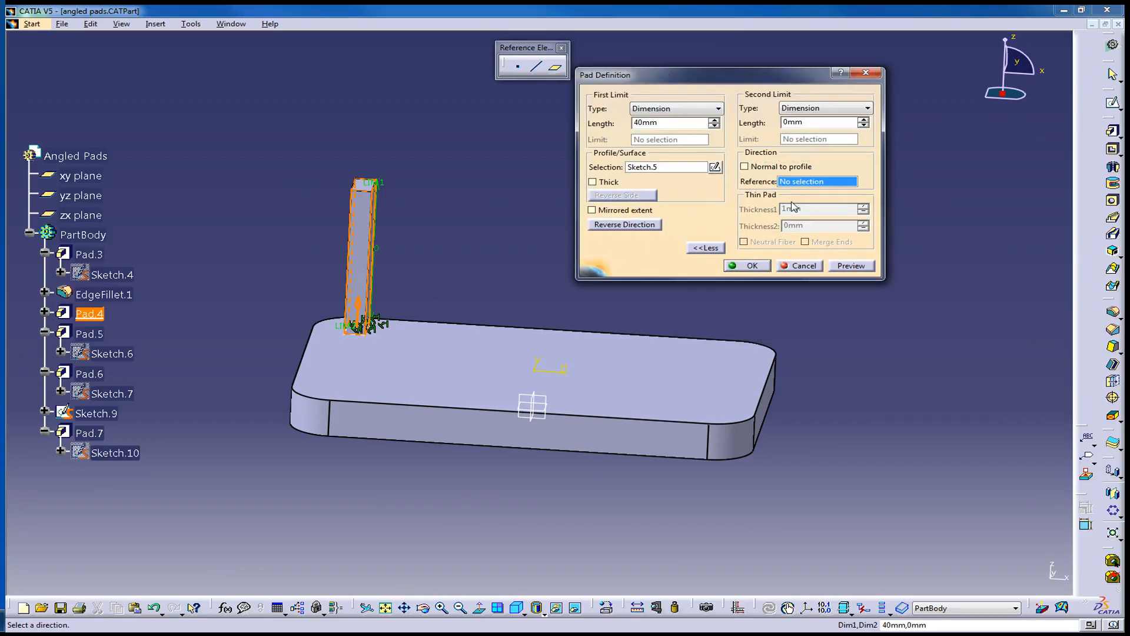
{"action": "middle_click_drag", "start_coordinate": [629, 363], "coordinate": [583, 390]}
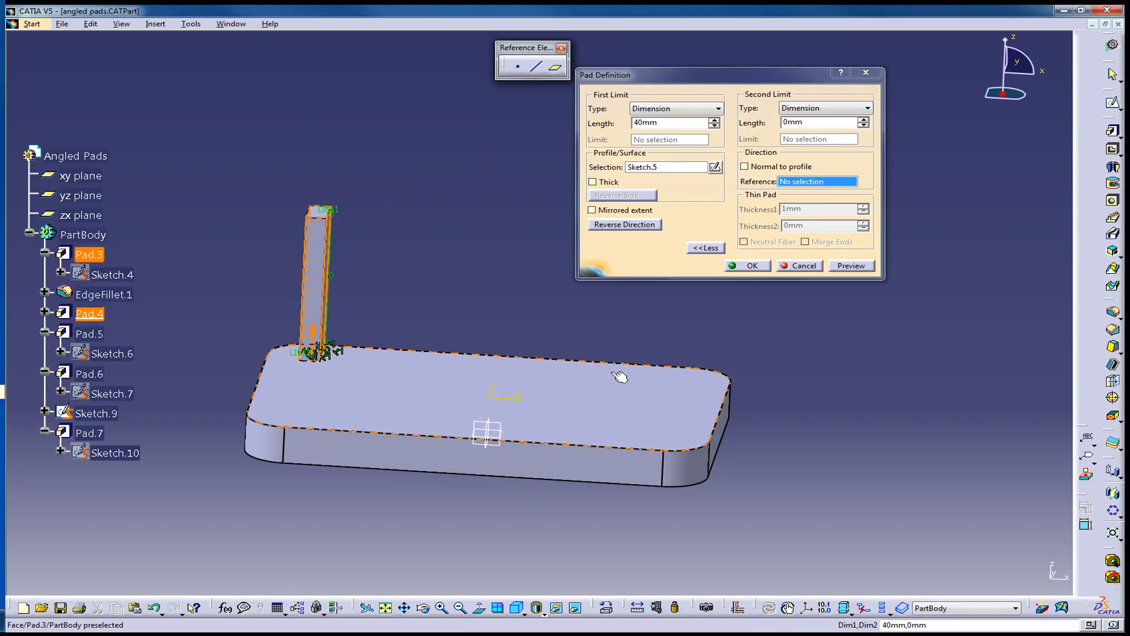
{"action": "middle_click_drag", "start_coordinate": [348, 337], "coordinate": [405, 321]}
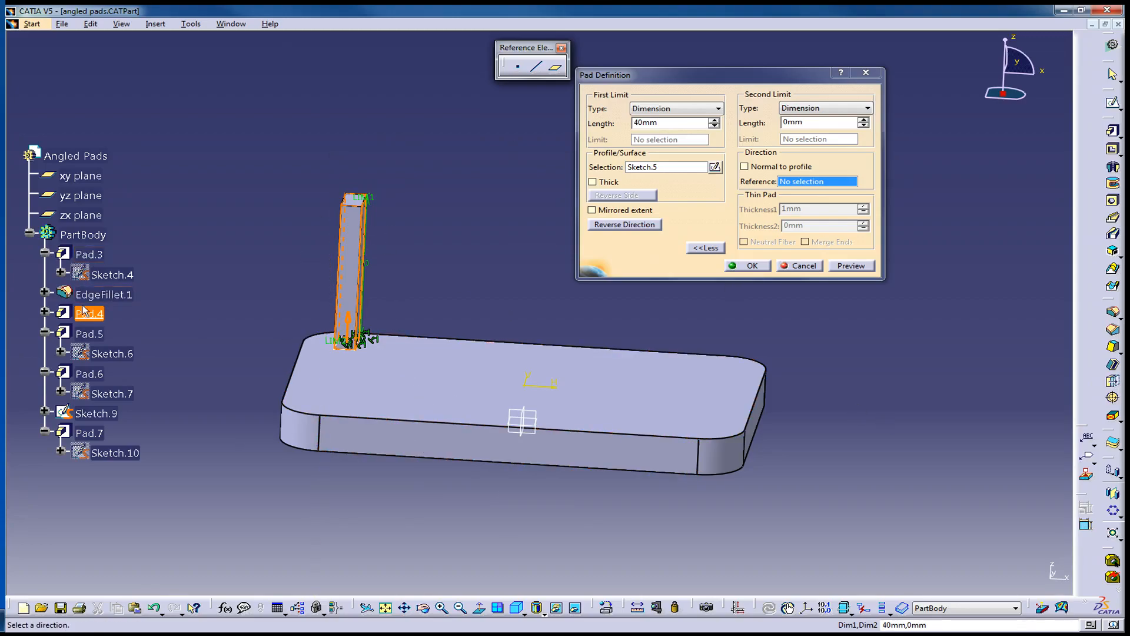
{"action": "middle_click_drag", "start_coordinate": [591, 359], "coordinate": [630, 352]}
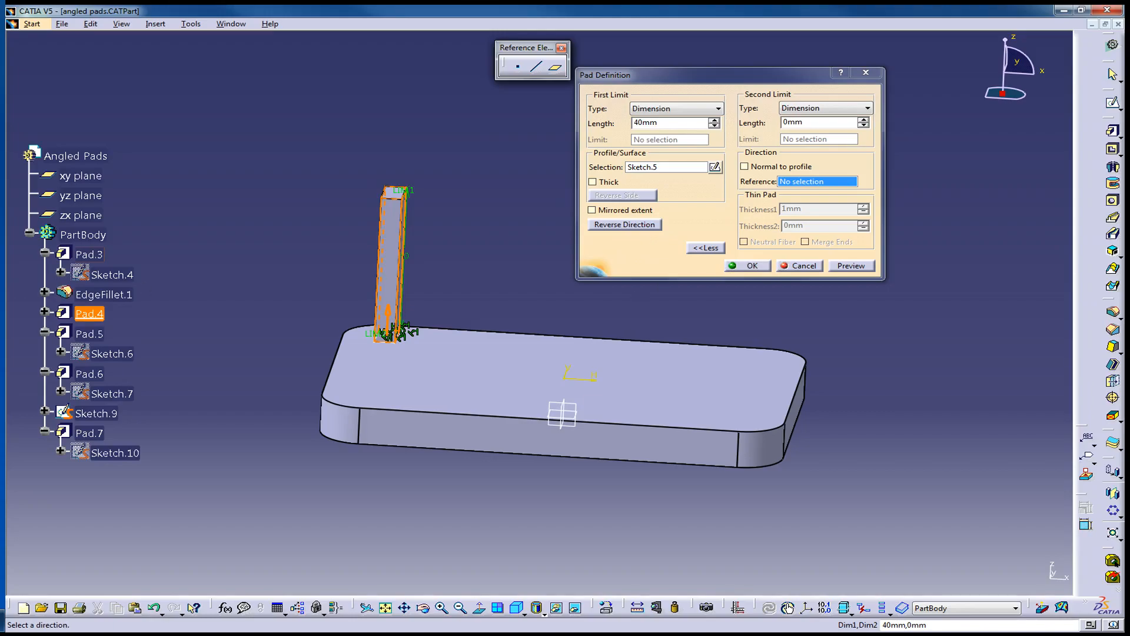
{"action": "middle_click_drag", "start_coordinate": [492, 449], "coordinate": [568, 427]}
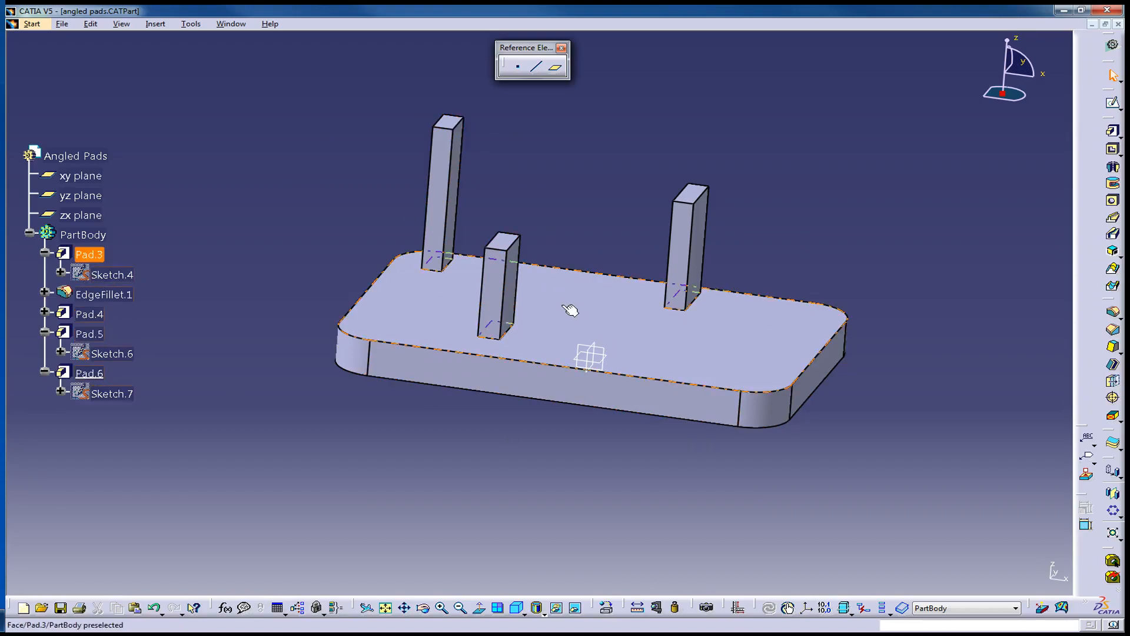
Define Pad.4 as the in-work object
{"action": "middle_click_drag", "start_coordinate": [462, 405], "coordinate": [487, 379]}
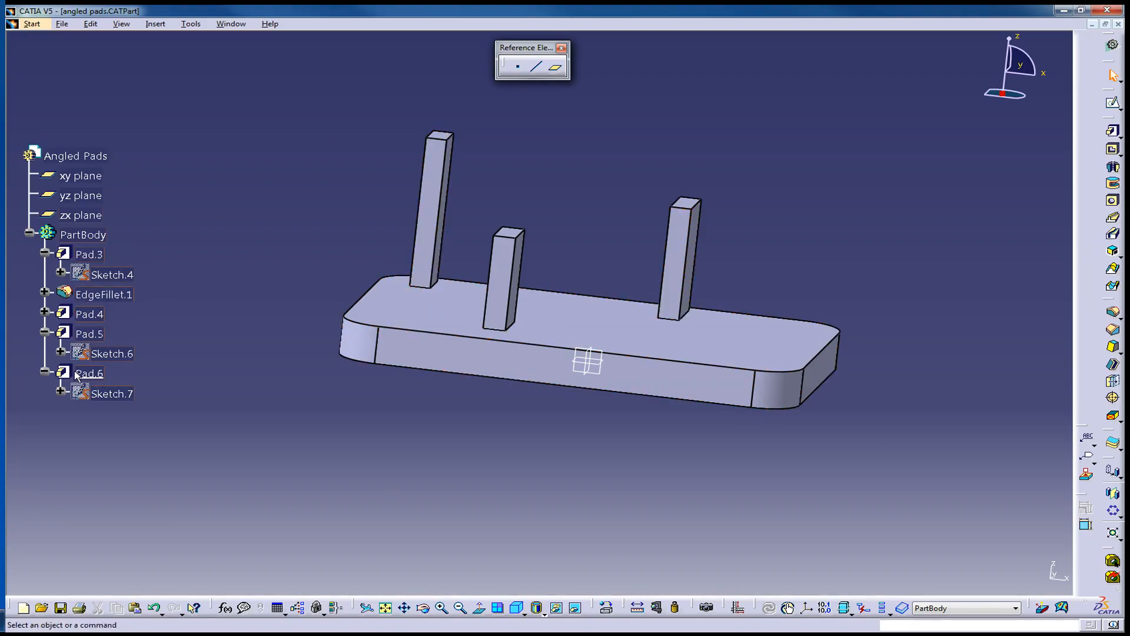
{"action": "left_click", "coordinate": [95, 314]}
{"action": "right_click", "coordinate": [94, 314]}
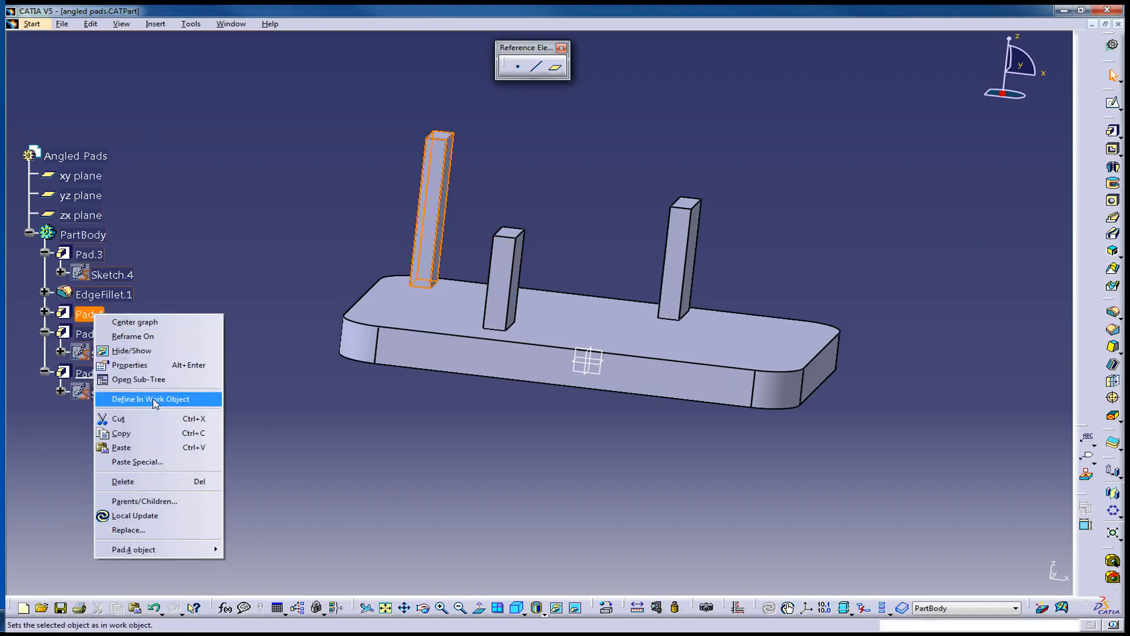
{"action": "left_click", "coordinate": [155, 400]}
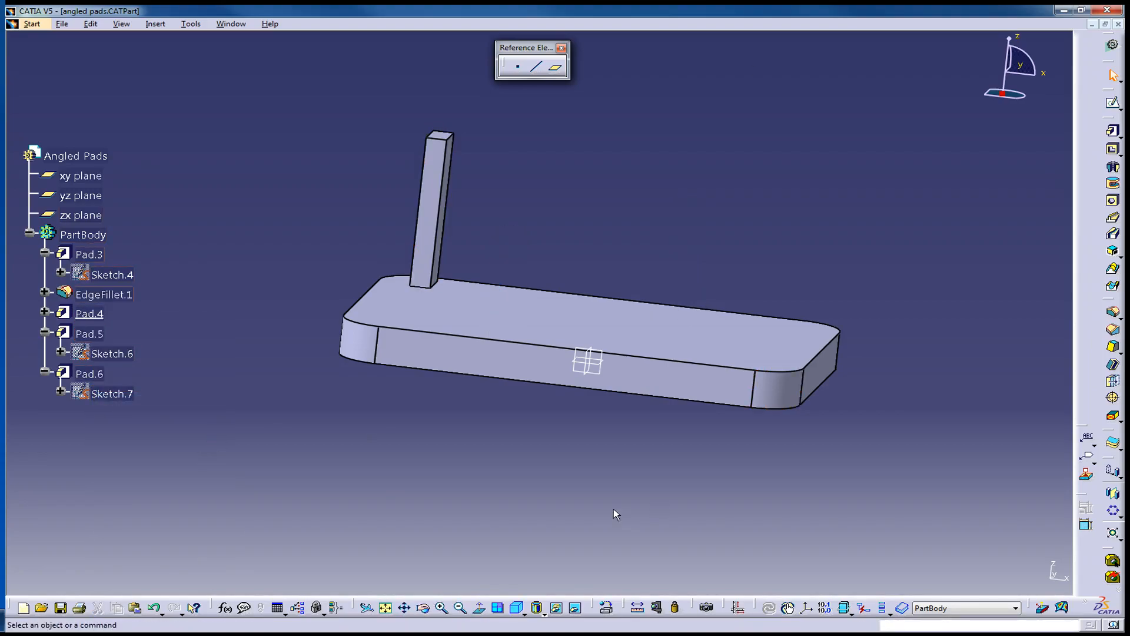
Check the pad definition of Pad.6 without changing it, and define Pad.6 as the in-work object
{"action": "left_click", "coordinate": [90, 334]}
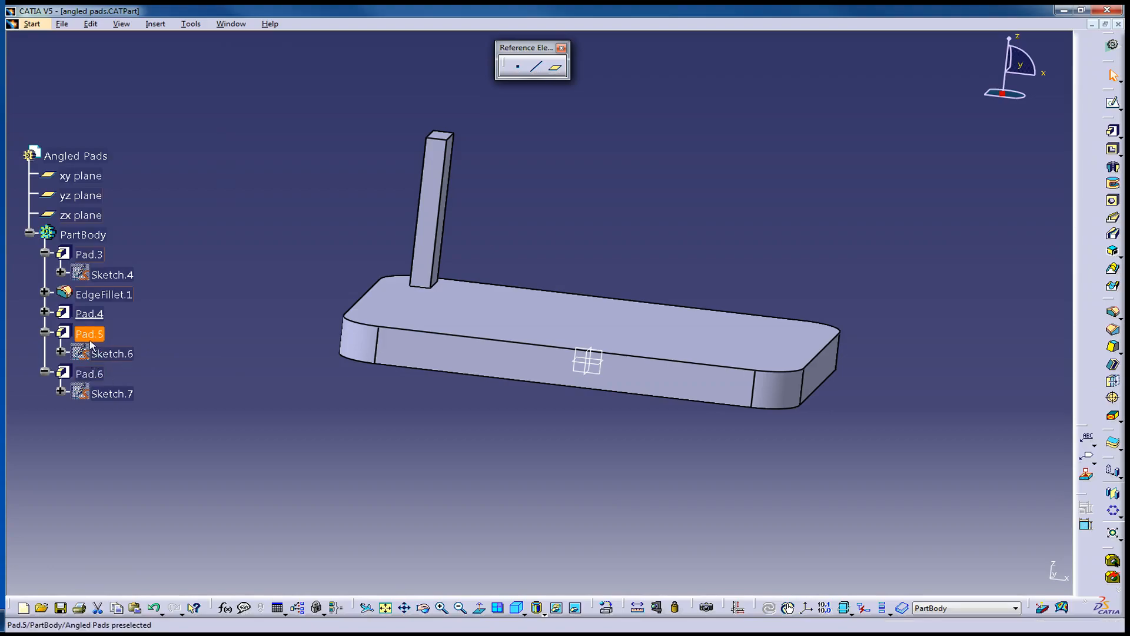
{"action": "double_click", "coordinate": [90, 373]}
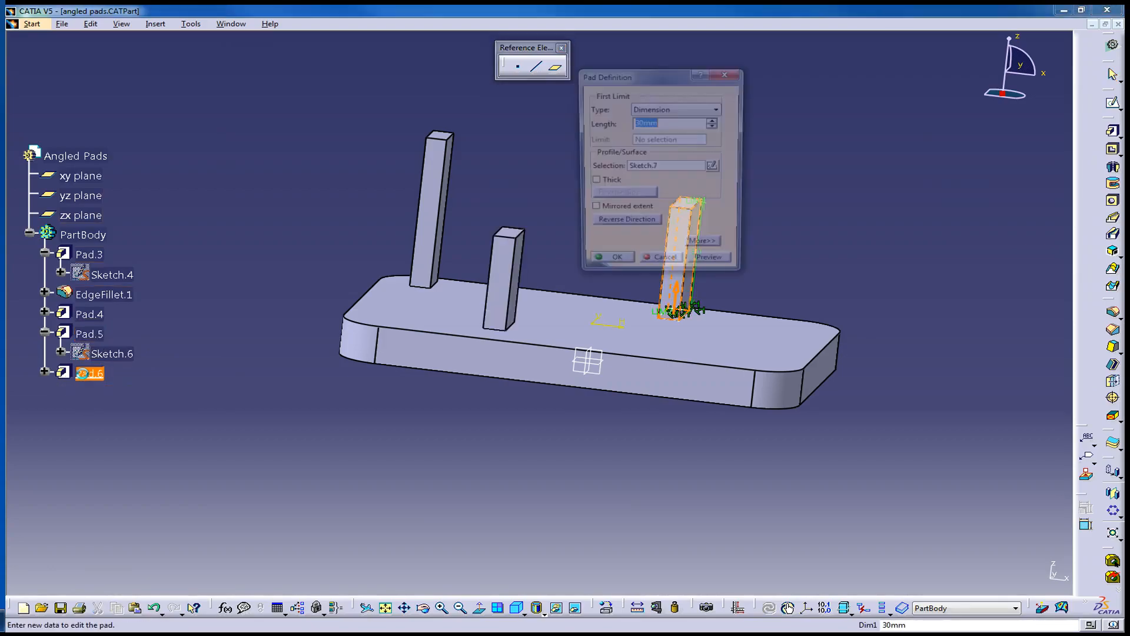
{"action": "left_click", "coordinate": [665, 266]}
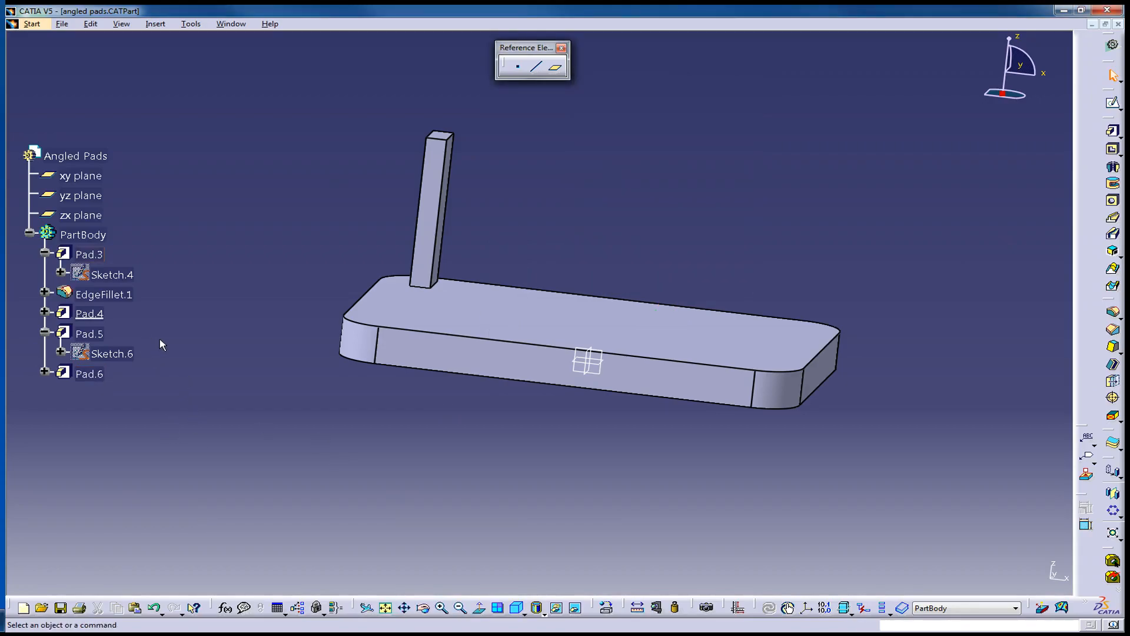
{"action": "right_click", "coordinate": [93, 379]}
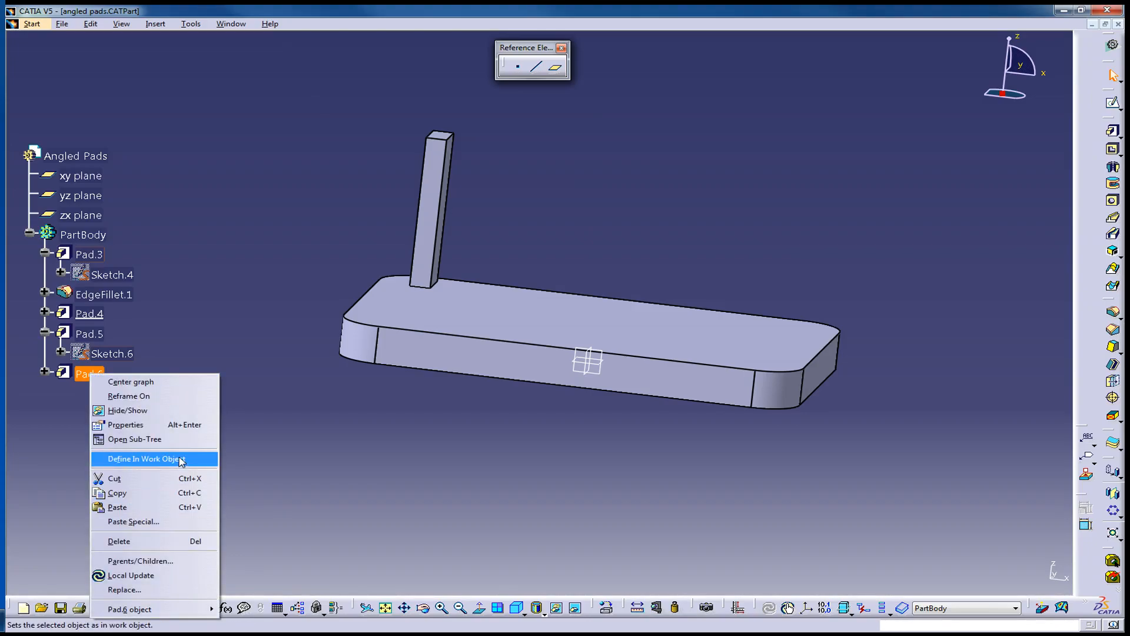
{"action": "left_click", "coordinate": [147, 460]}
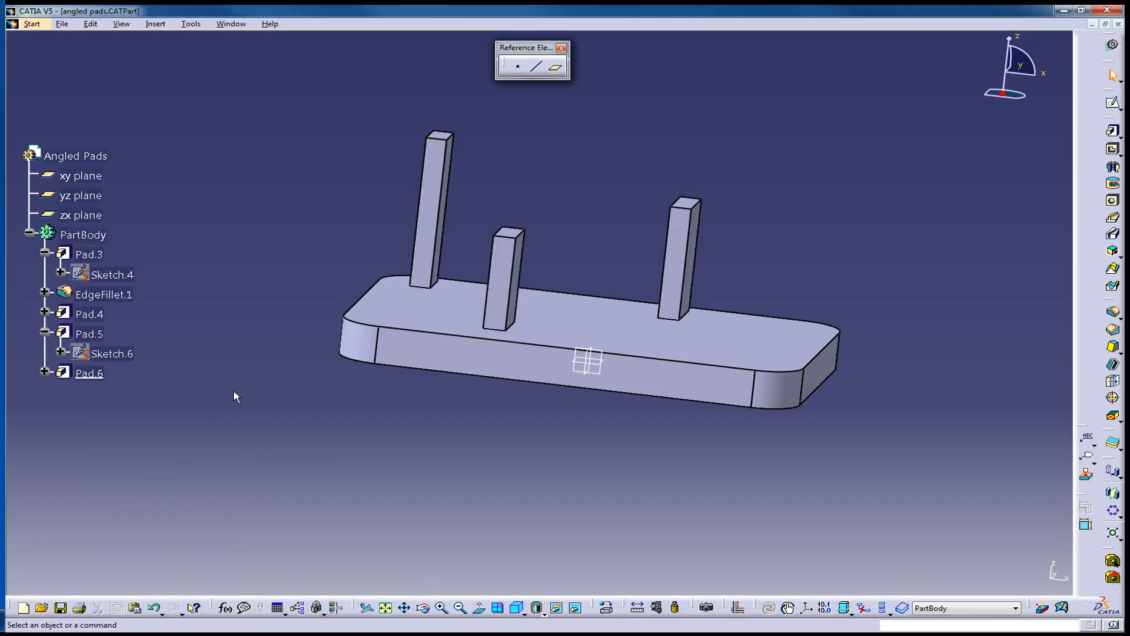
Define EdgeFillet.1 as the in-work object and sketch a slanted line on the zx plane from just below the base near the origin to well above it
{"action": "right_click", "coordinate": [103, 295]}
{"action": "left_click", "coordinate": [148, 380]}
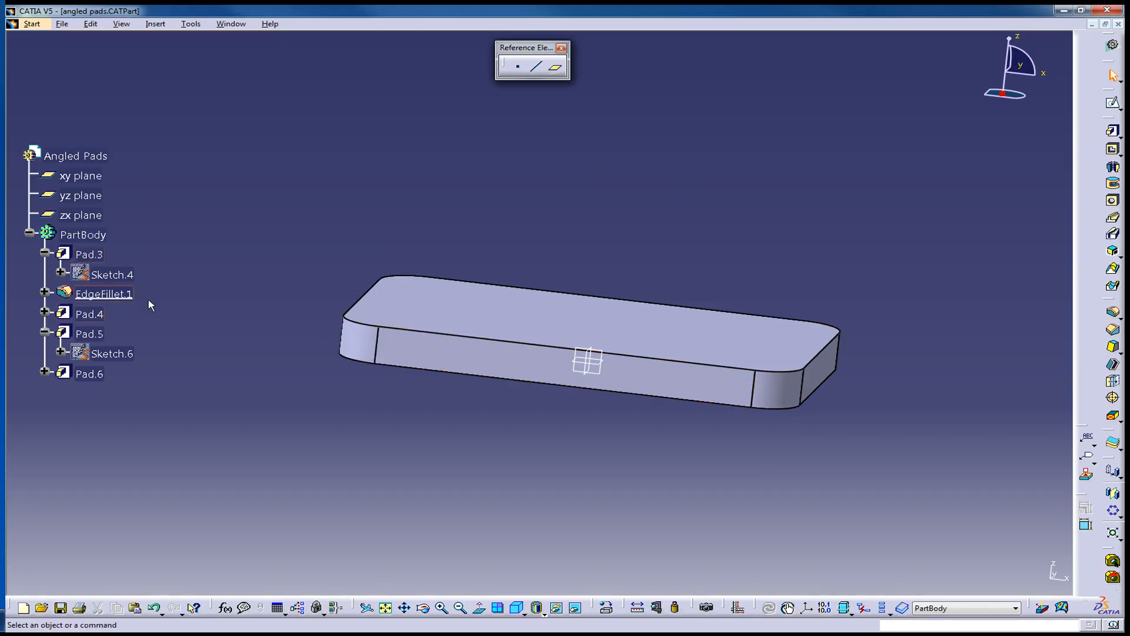
{"action": "left_click", "coordinate": [1112, 103]}
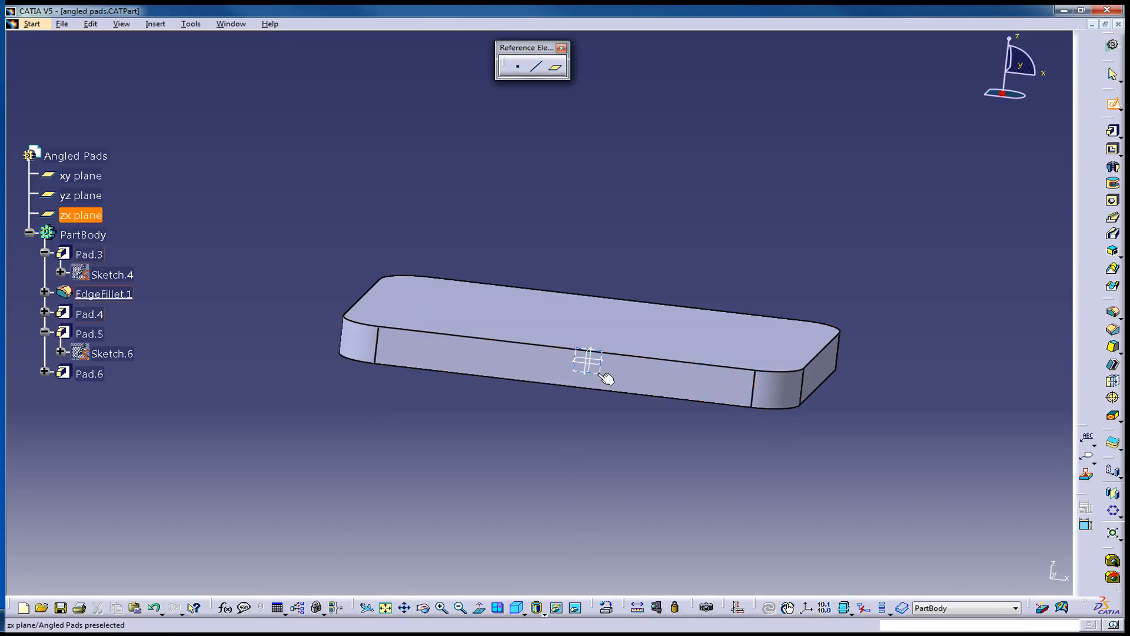
{"action": "left_click", "coordinate": [607, 378]}
{"action": "left_click", "coordinate": [1112, 308]}
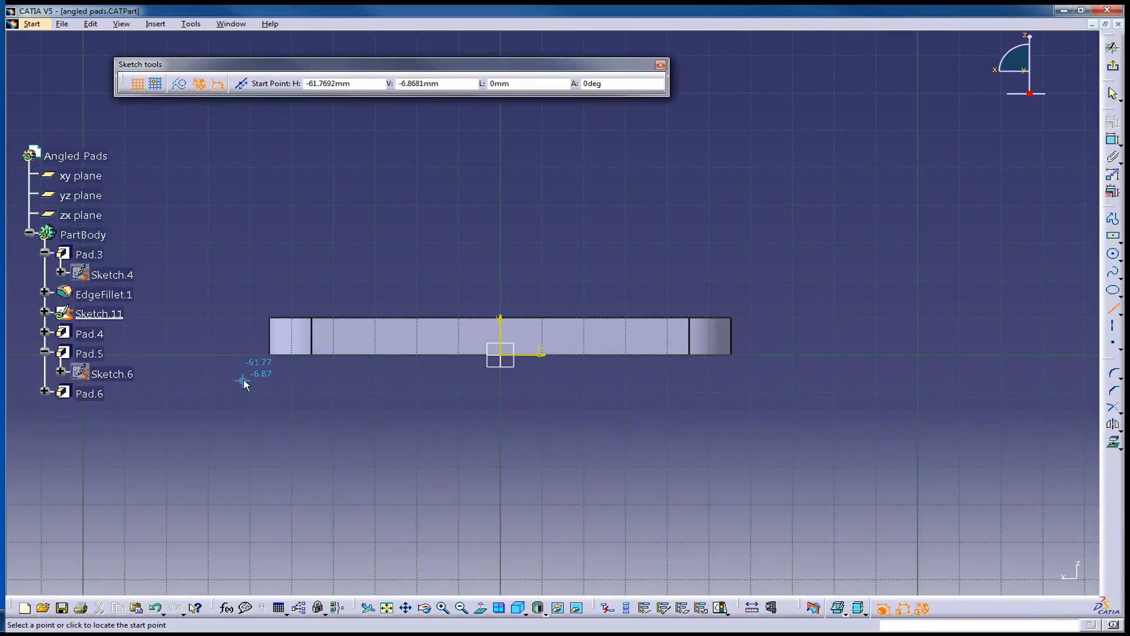
{"action": "left_click", "coordinate": [480, 367]}
{"action": "left_click", "coordinate": [402, 134]}
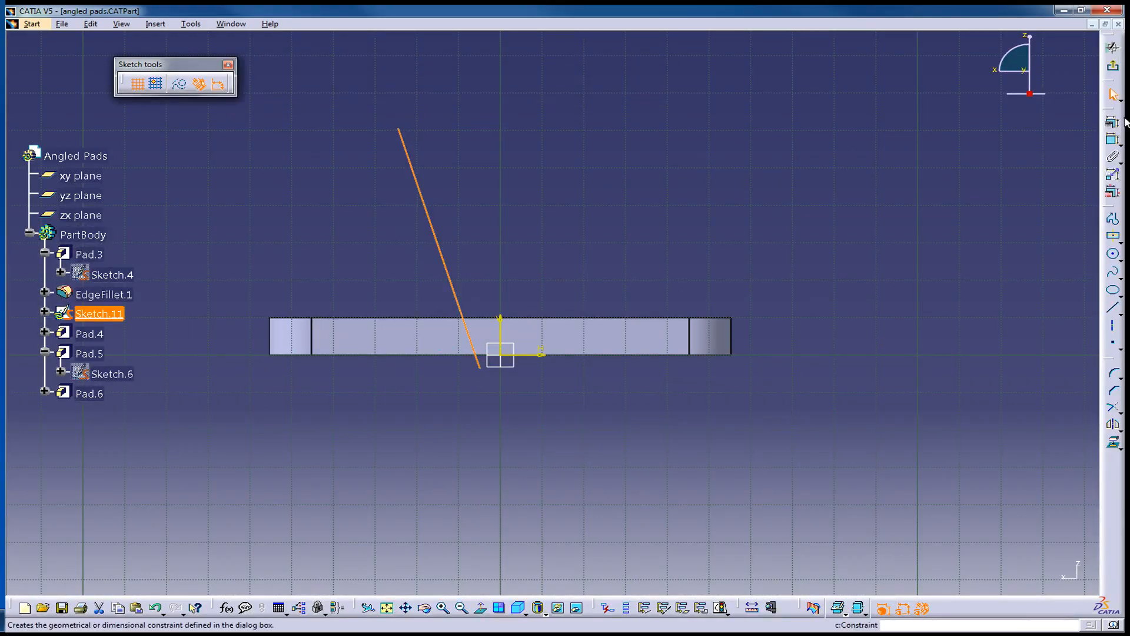
{"action": "left_click", "coordinate": [1114, 66]}
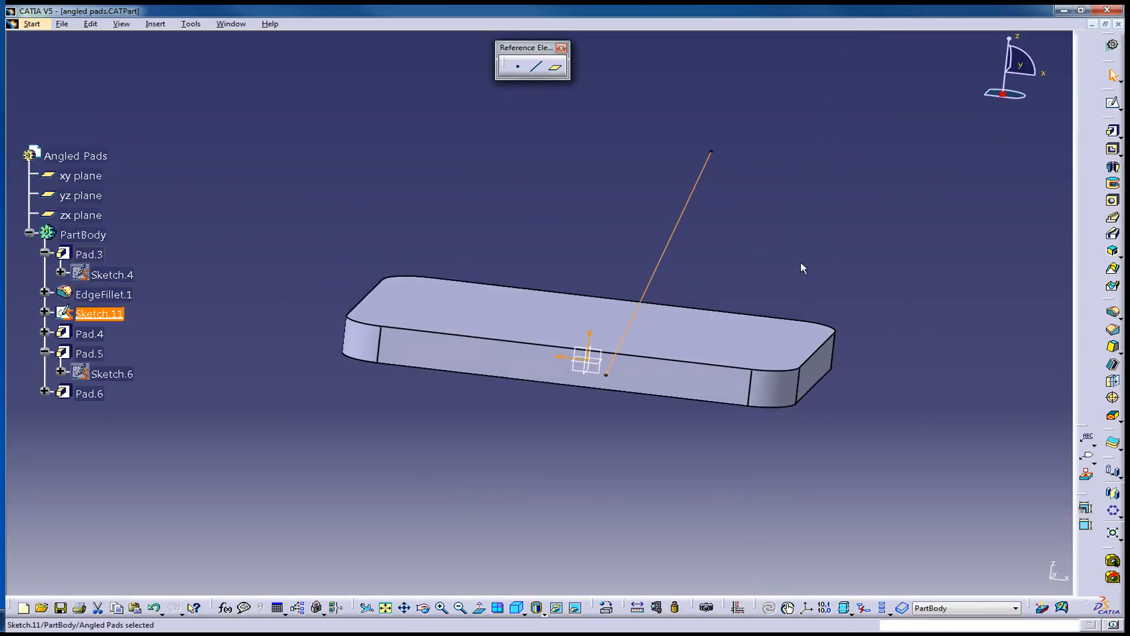
{"action": "left_click", "coordinate": [1008, 157]}
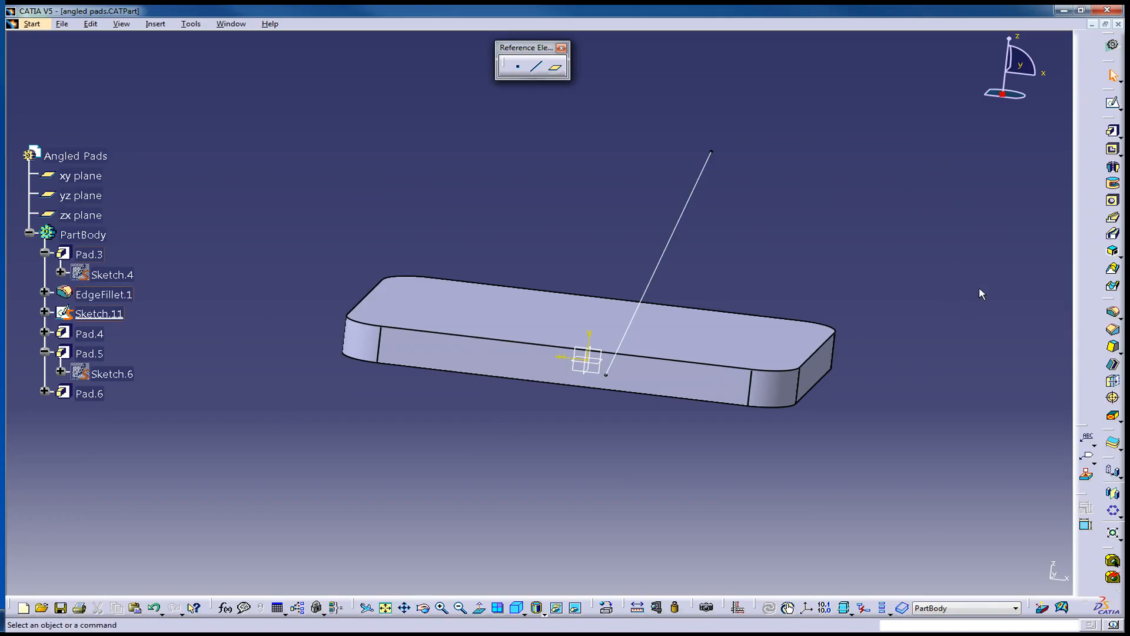
{"action": "left_click", "coordinate": [1112, 131]}
{"action": "left_click", "coordinate": [740, 328]}
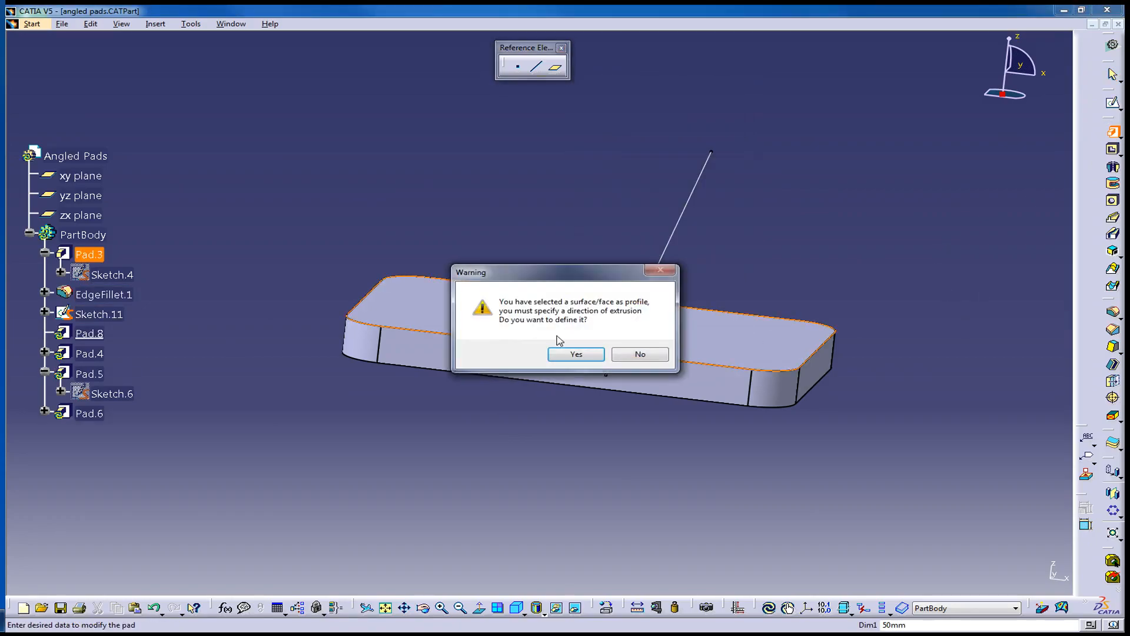
{"action": "left_click", "coordinate": [639, 354]}
{"action": "left_click", "coordinate": [659, 266]}
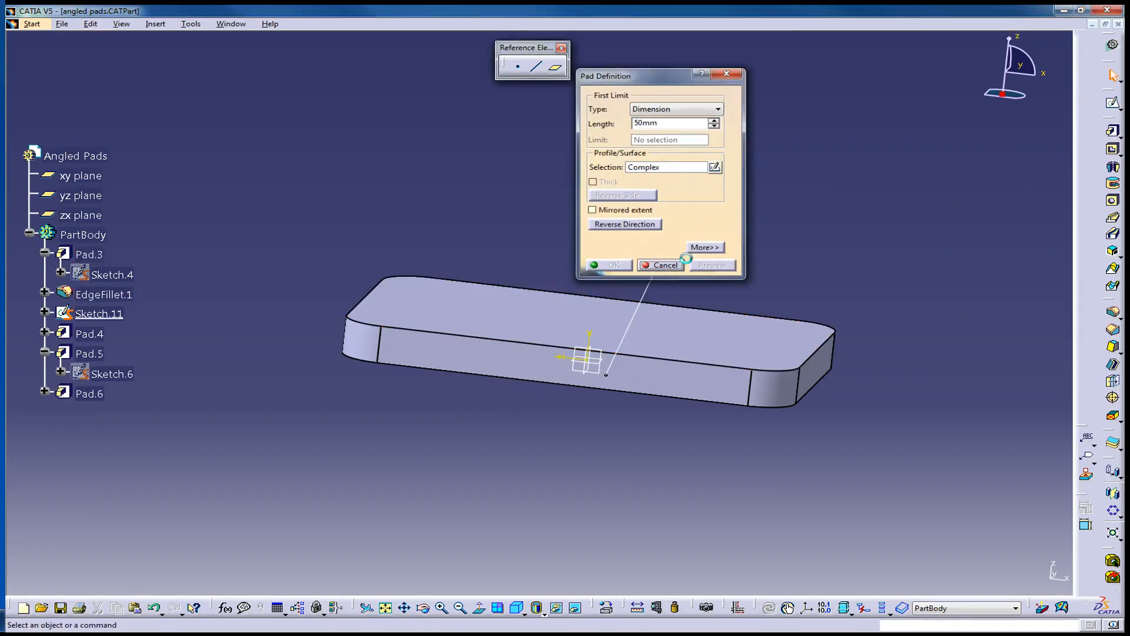
Sketch a small centered rectangle on the base plate's top face, just below the slanted line near its lower end
{"action": "left_click", "coordinate": [1110, 110]}
{"action": "left_click", "coordinate": [749, 305]}
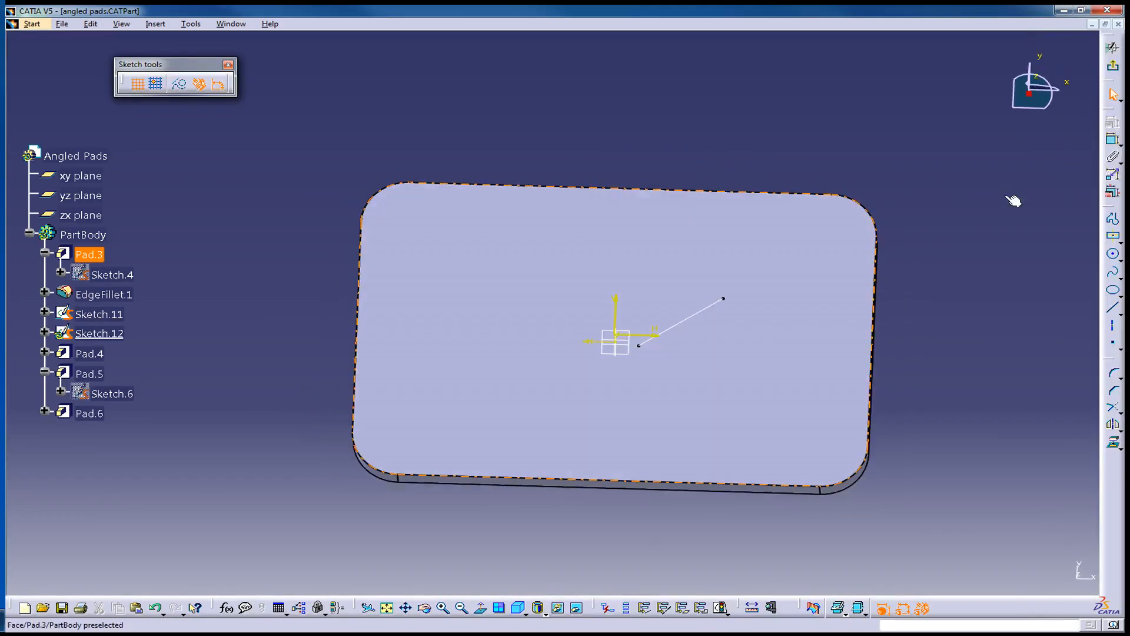
{"action": "left_click", "coordinate": [1112, 235]}
{"action": "left_click", "coordinate": [646, 357]}
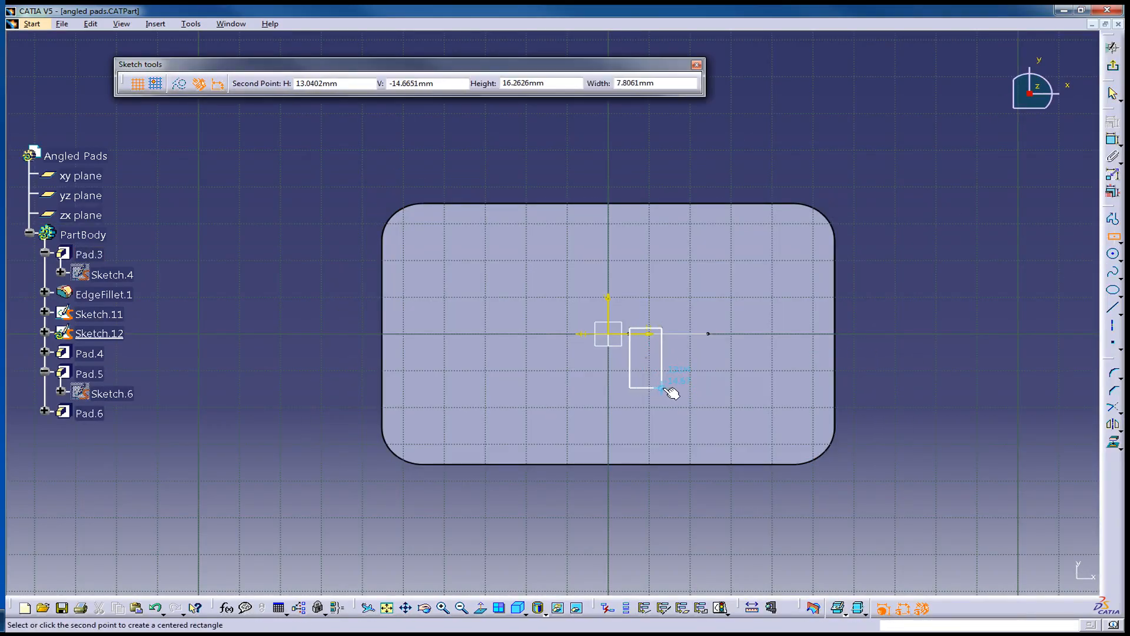
{"action": "left_click", "coordinate": [654, 377]}
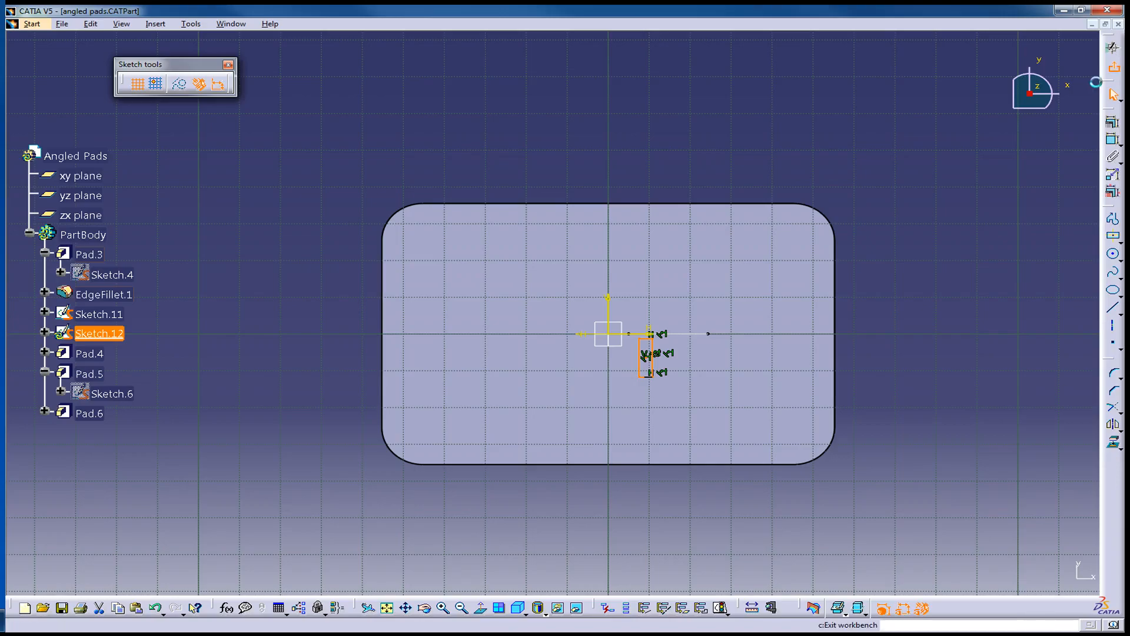
{"action": "left_click", "coordinate": [1112, 65]}
Pad the small rectangle 50 mm with Normal to profile turned off, using the slanted sketch line as the direction reference
{"action": "left_click", "coordinate": [1112, 130]}
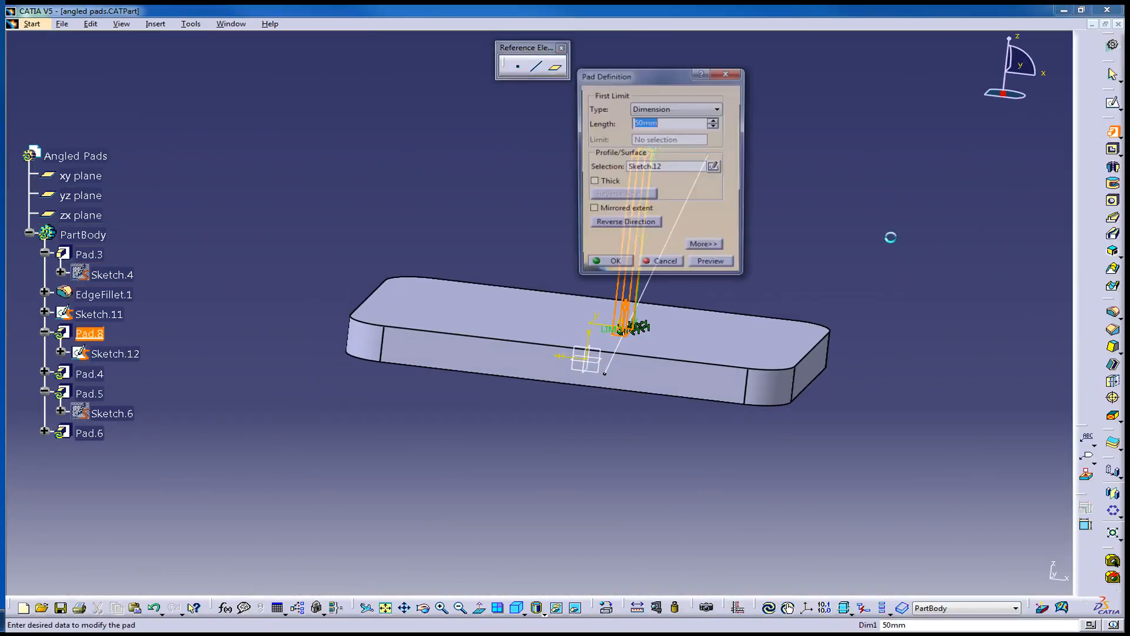
{"action": "left_click", "coordinate": [706, 248]}
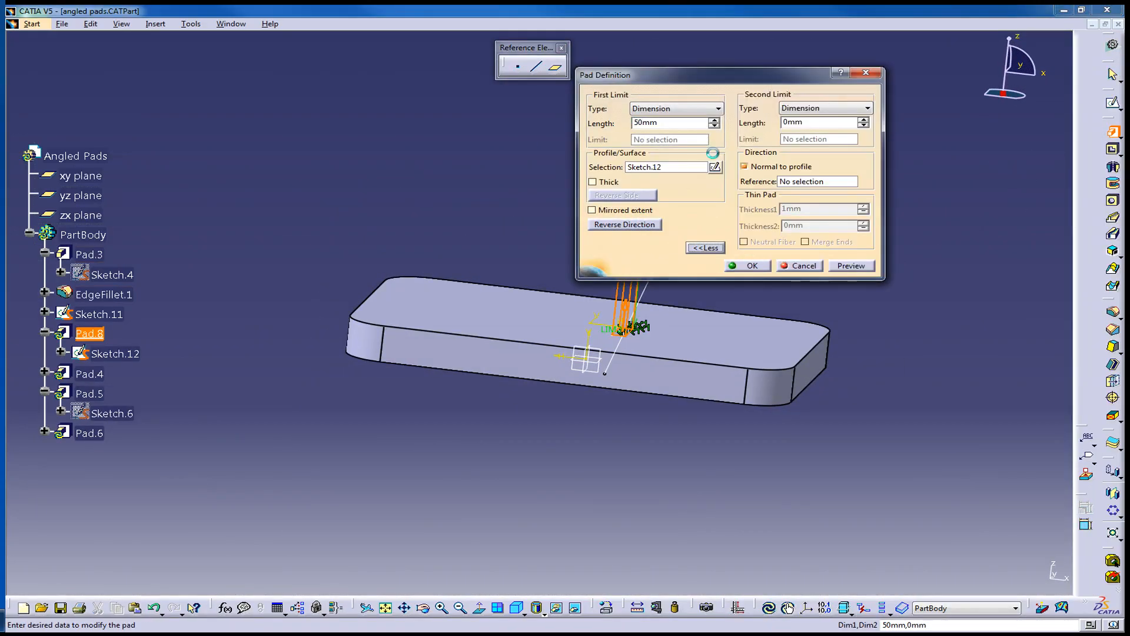
{"action": "left_click_drag", "start_coordinate": [710, 71], "coordinate": [323, 61]}
{"action": "left_click", "coordinate": [351, 154]}
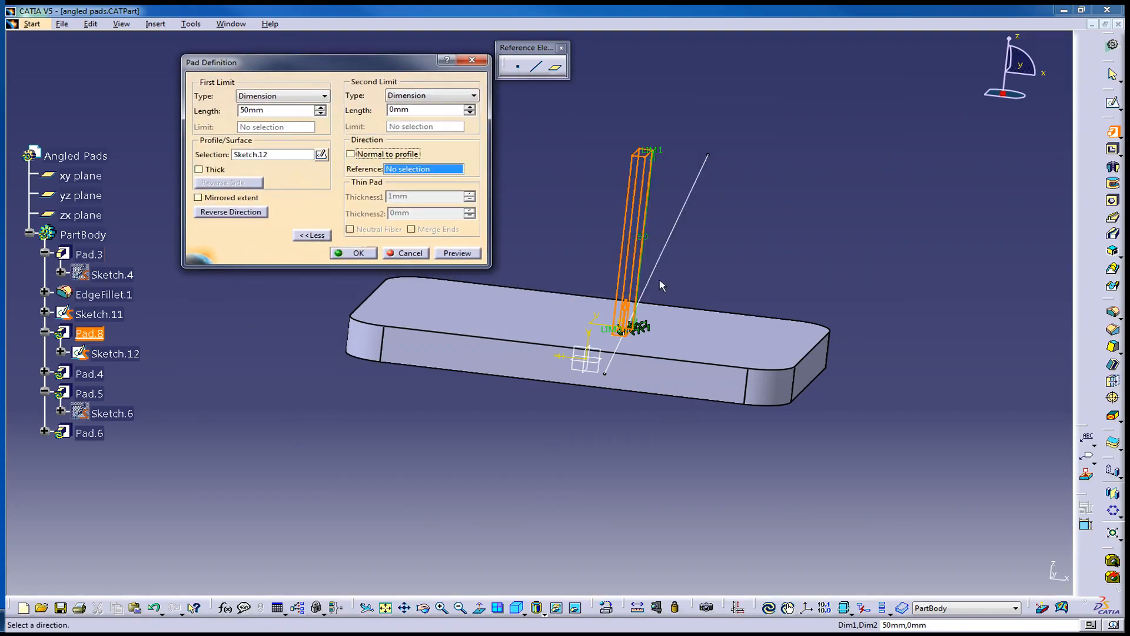
{"action": "left_click", "coordinate": [660, 258]}
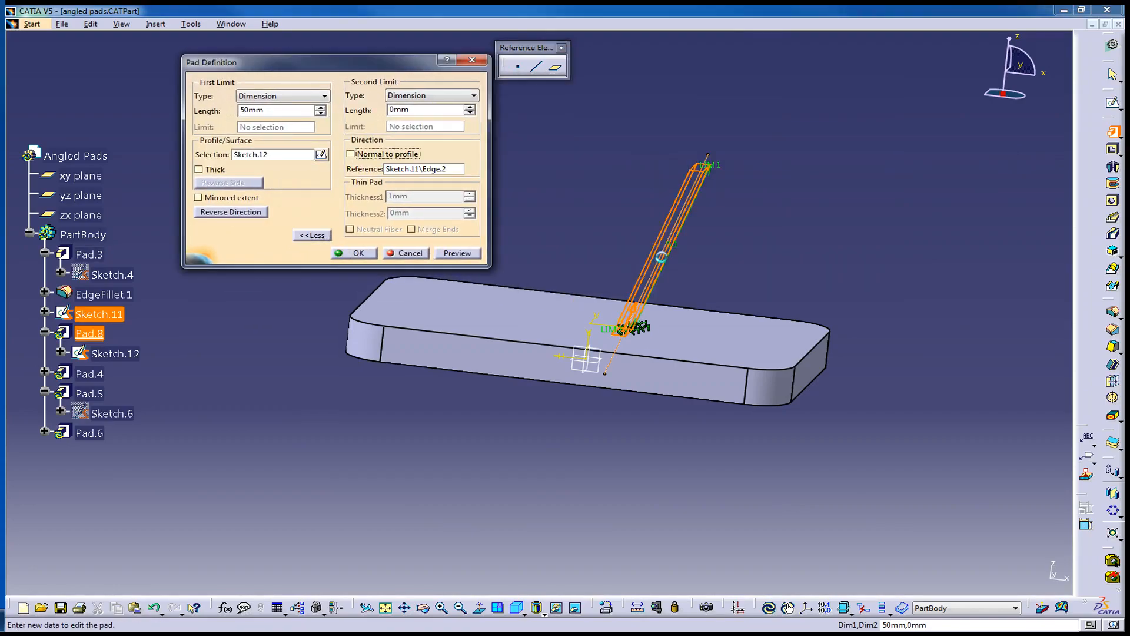
{"action": "left_click", "coordinate": [353, 253]}
Define Pad.6 as the in-work object and highlight the slanted-line sketch, Sketch.11
{"action": "mouse_move", "coordinate": [521, 290]}
{"action": "middle_mouse_down"}
{"action": "mouse_move", "coordinate": [535, 245]}
{"action": "mouse_move", "coordinate": [570, 299]}
{"action": "middle_mouse_up"}
{"action": "left_click", "coordinate": [531, 236]}
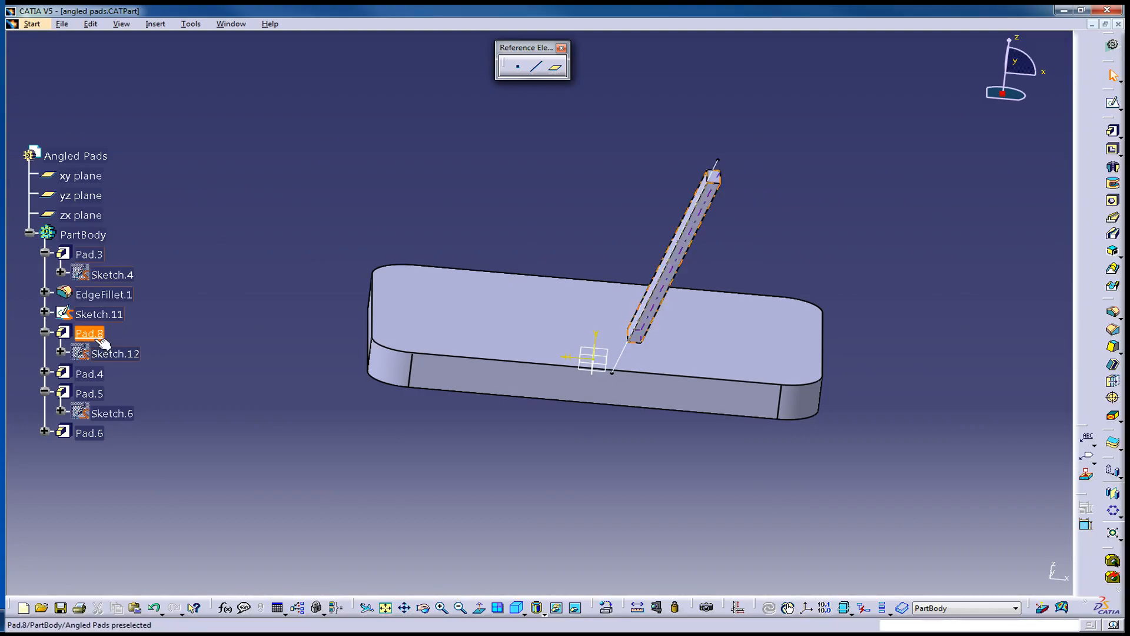
{"action": "right_click", "coordinate": [101, 436]}
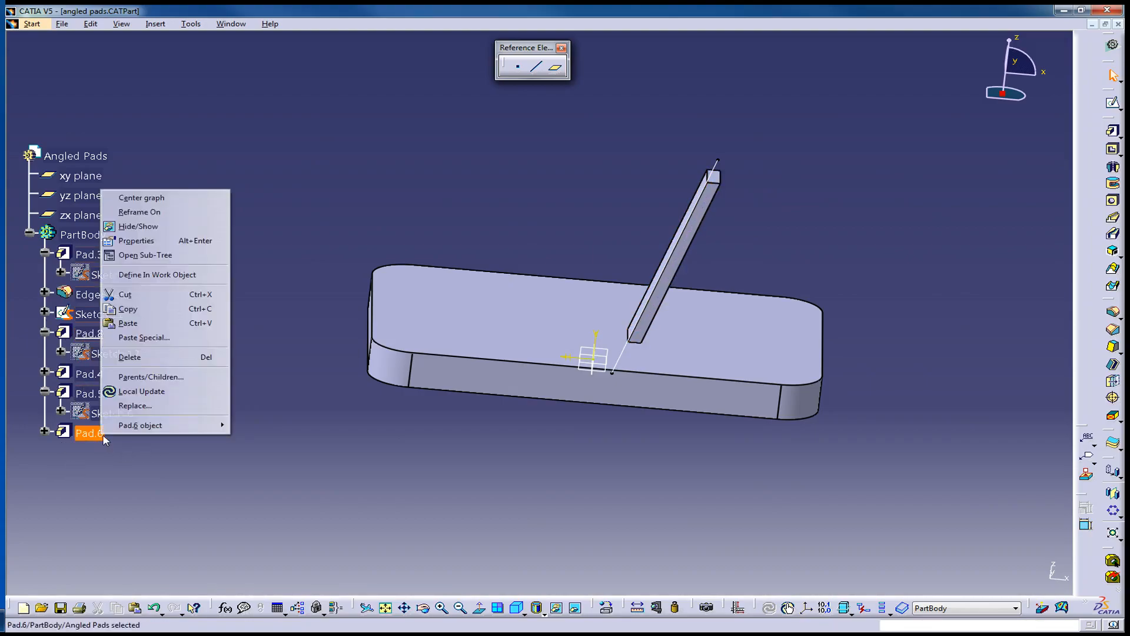
{"action": "left_click", "coordinate": [168, 277]}
{"action": "middle_click_drag", "start_coordinate": [512, 456], "coordinate": [559, 435]}
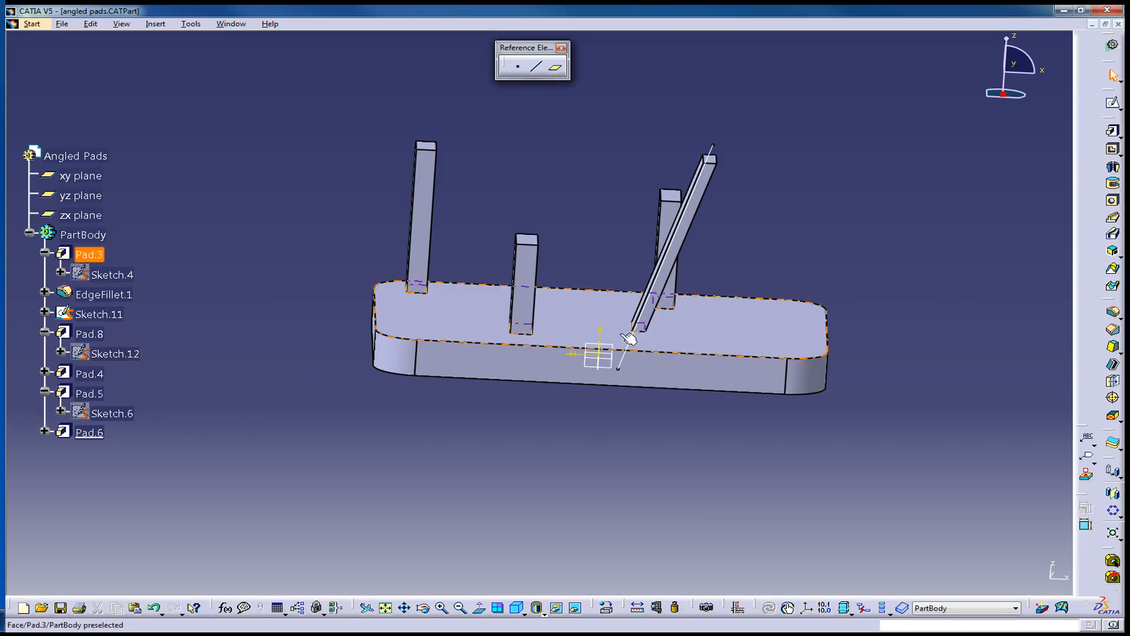
{"action": "left_click", "coordinate": [97, 317]}
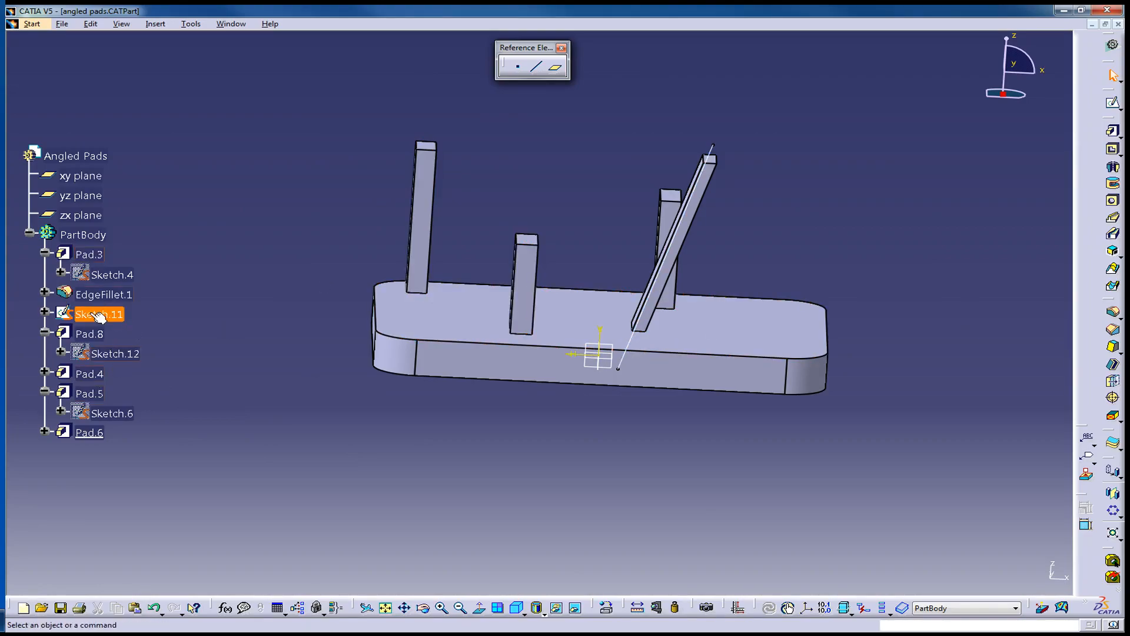
Edit the tallest upright post, Pad.4, turning off Normal to profile and using the slanted sketch line as its direction
{"action": "double_click", "coordinate": [85, 372]}
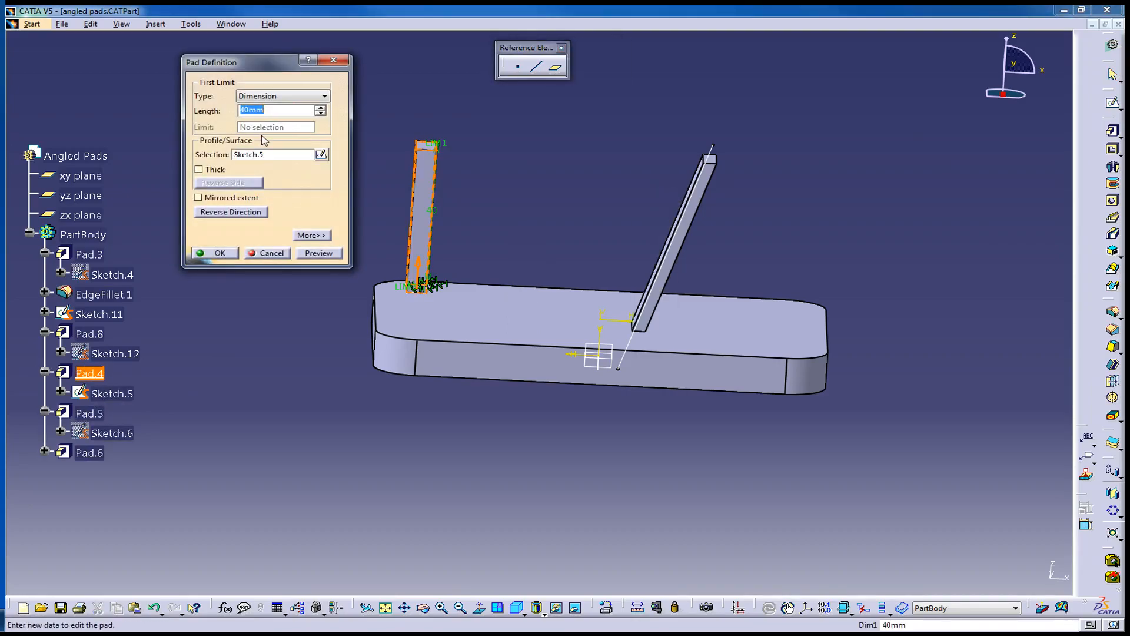
{"action": "left_click", "coordinate": [311, 235]}
{"action": "left_click", "coordinate": [351, 153]}
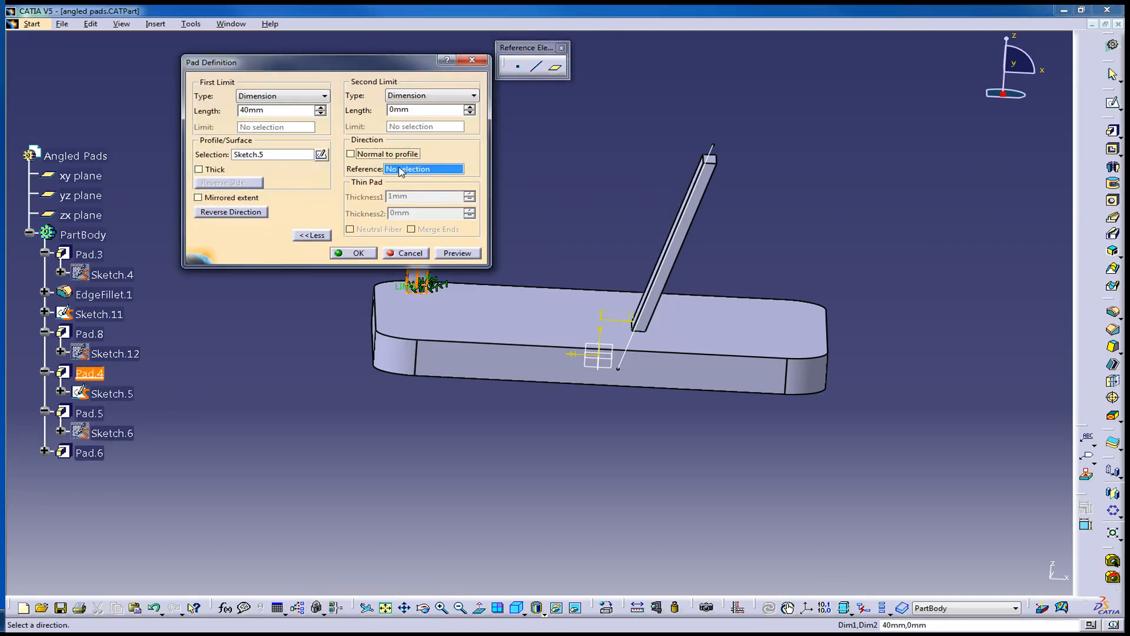
{"action": "left_click", "coordinate": [713, 149]}
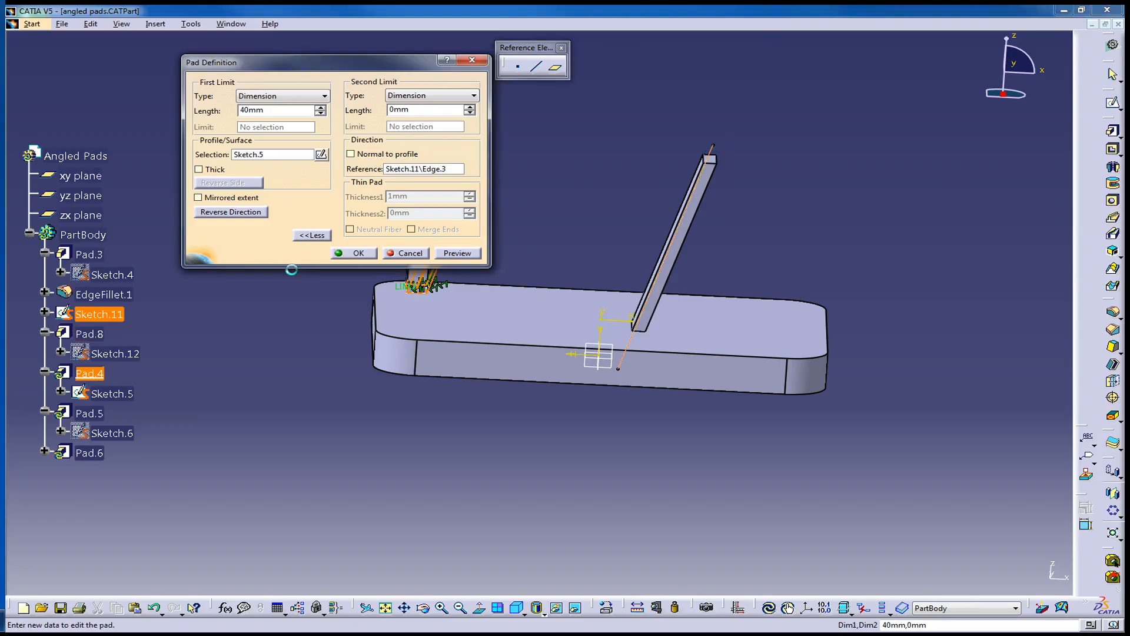
{"action": "left_click", "coordinate": [356, 253]}
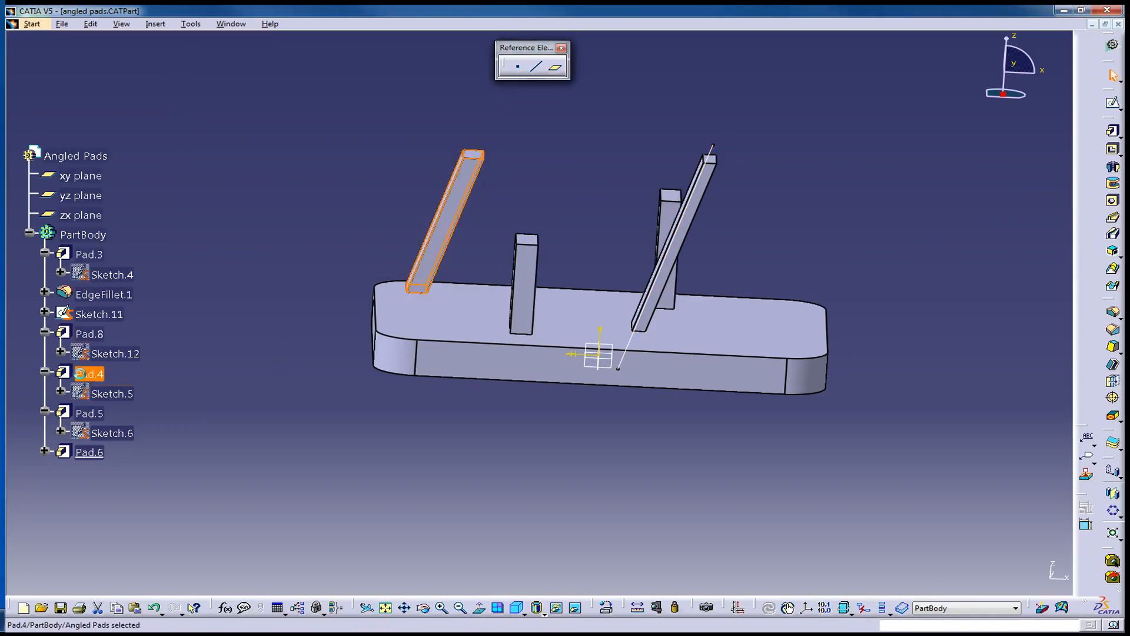
Angle the shortest post, Pad.5, by replacing its Normal to profile direction with the slanted line of Sketch.11
{"action": "double_click", "coordinate": [87, 414]}
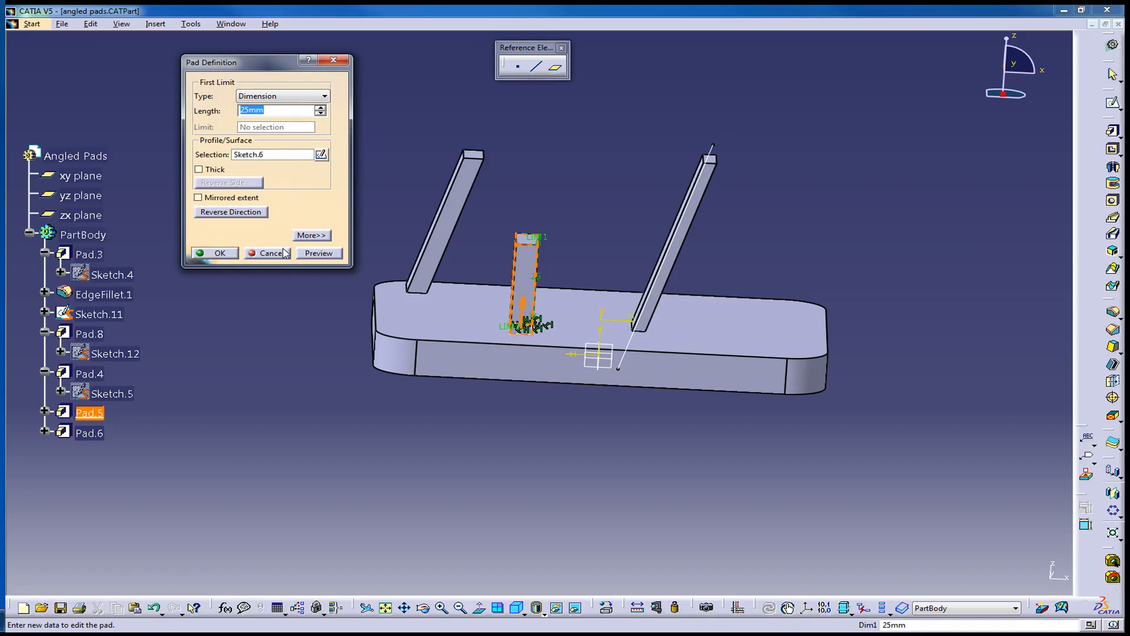
{"action": "left_click", "coordinate": [311, 234]}
{"action": "left_click", "coordinate": [411, 154]}
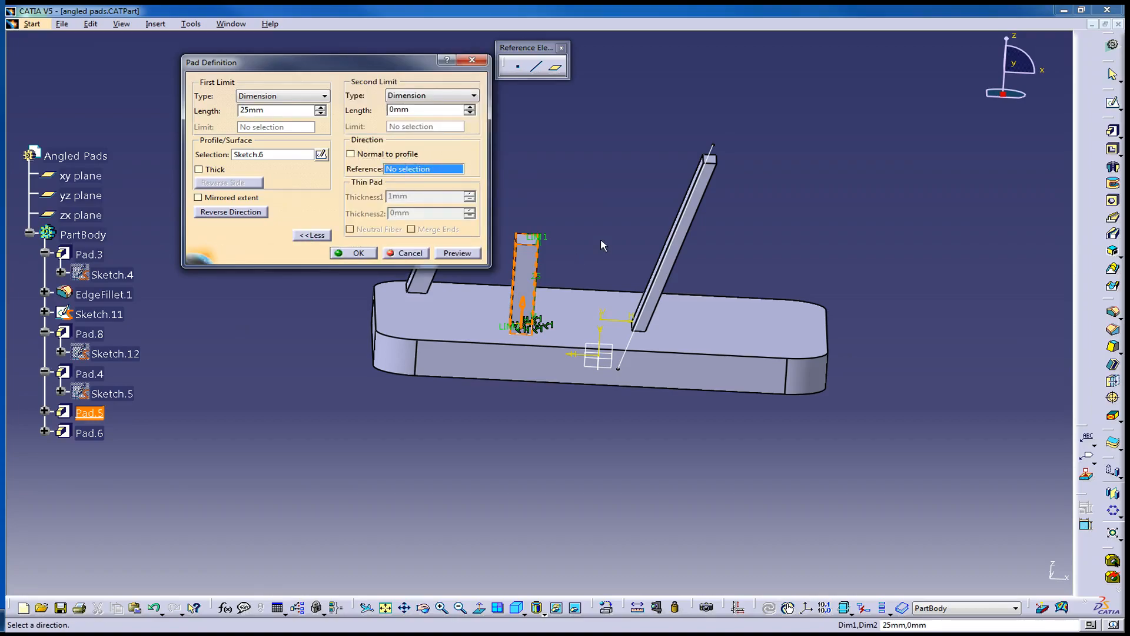
{"action": "left_click", "coordinate": [709, 157]}
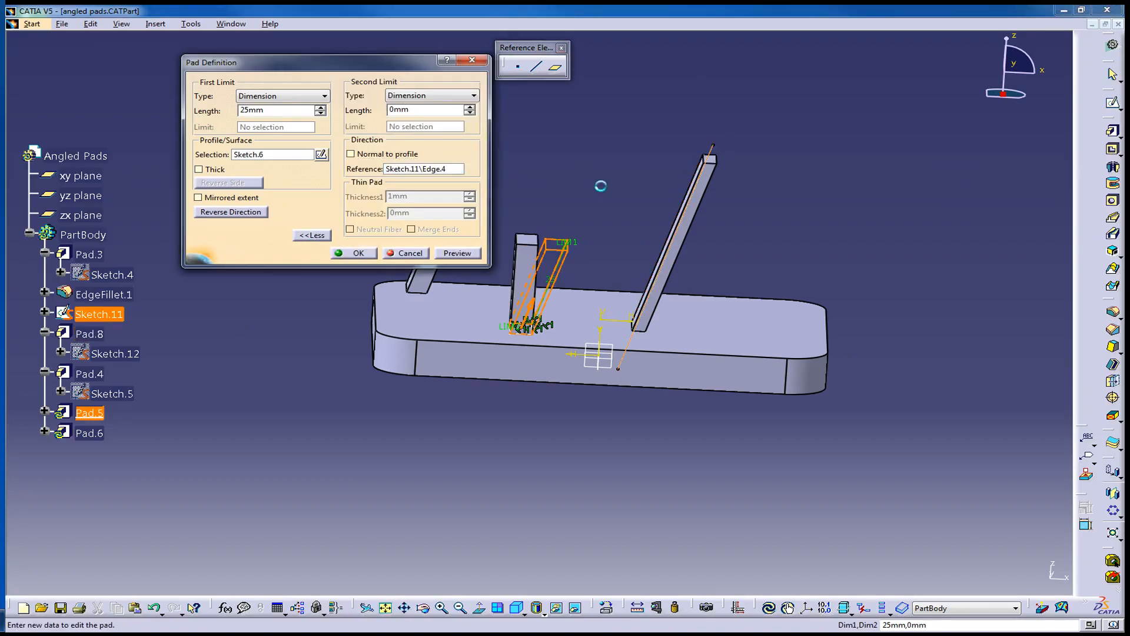
{"action": "left_click", "coordinate": [357, 254]}
Redirect the remaining upright post, Pad.6, along the slanted reference line instead of normal to its profile
{"action": "double_click", "coordinate": [89, 432]}
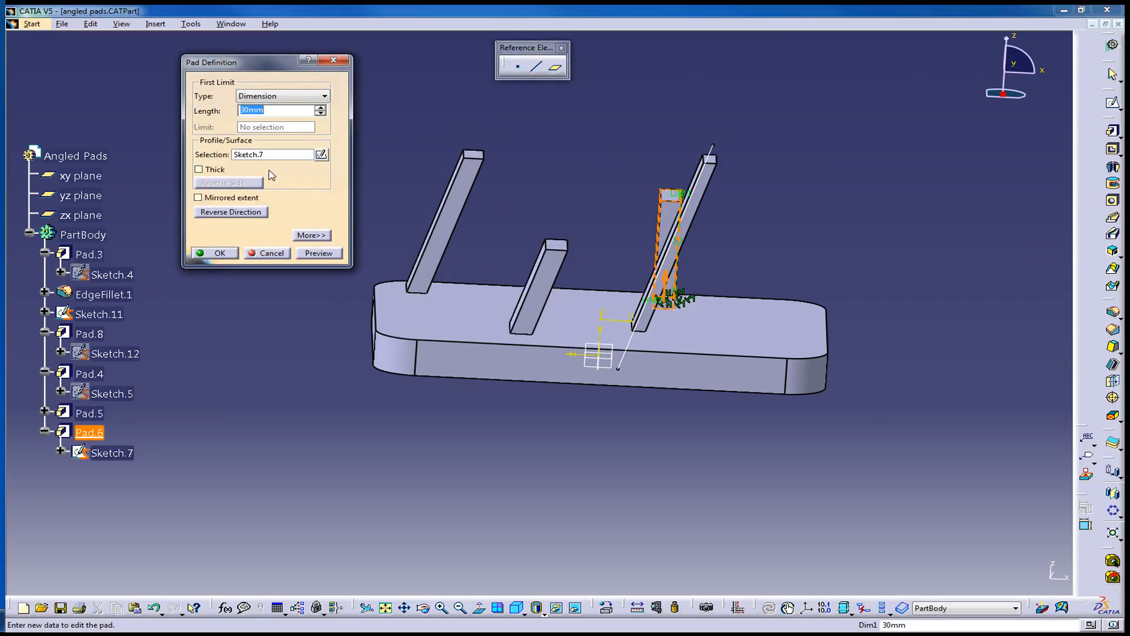
{"action": "left_click", "coordinate": [311, 235]}
{"action": "left_click", "coordinate": [415, 169]}
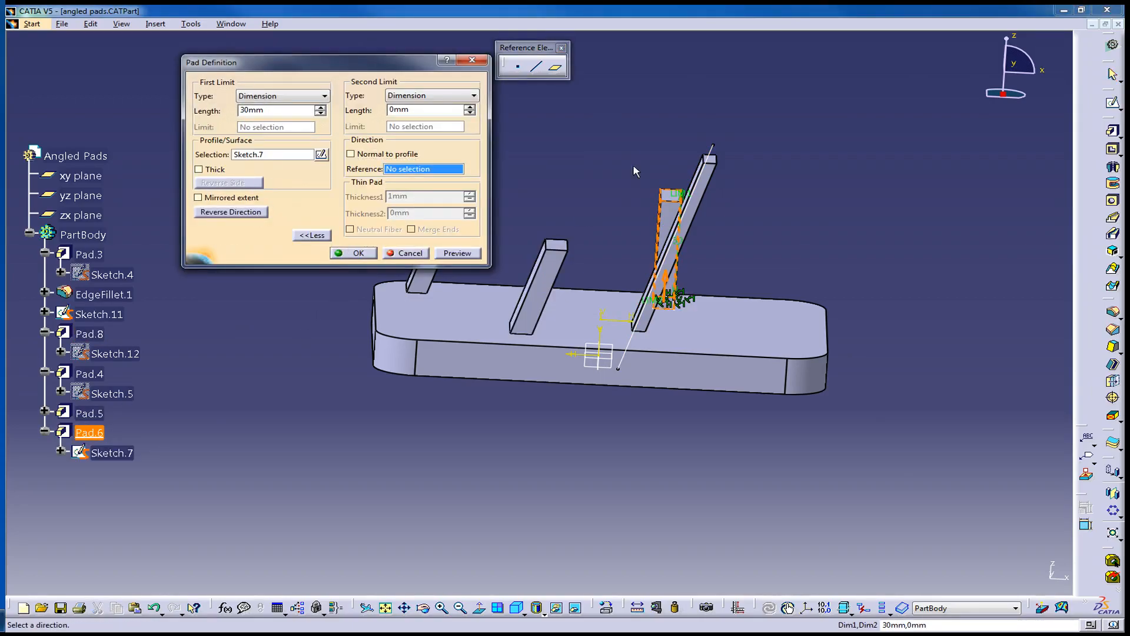
{"action": "left_click", "coordinate": [714, 156]}
{"action": "left_click", "coordinate": [354, 254]}
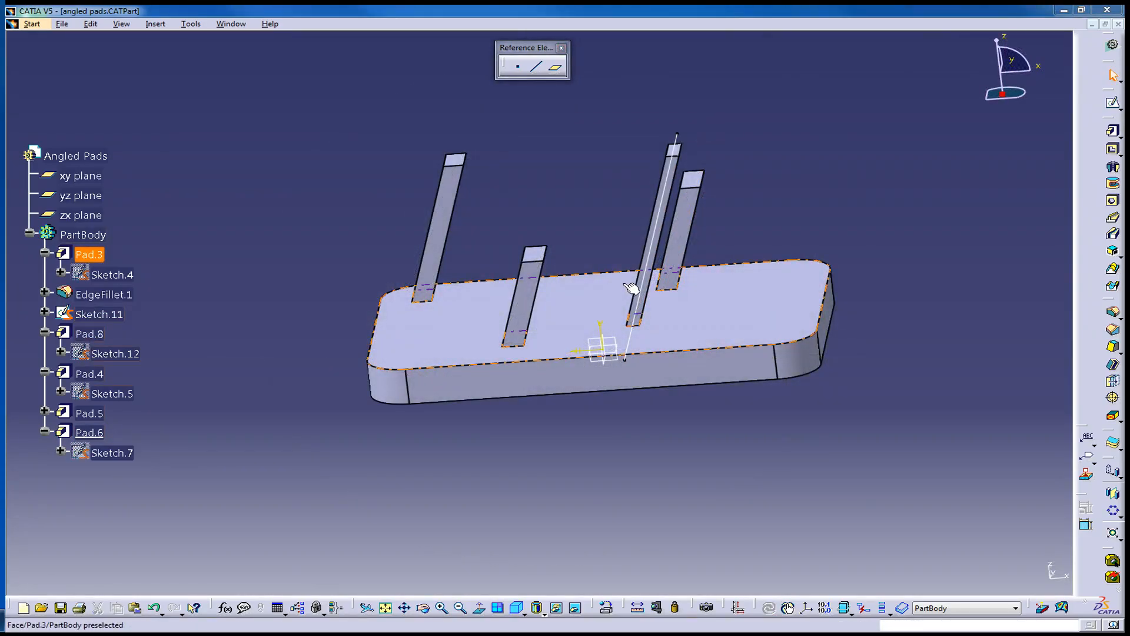
Check the angled posts from several sides and define Pad.3, the base plate, as the in-work object
{"action": "middle_click_drag", "start_coordinate": [631, 289], "coordinate": [510, 370]}
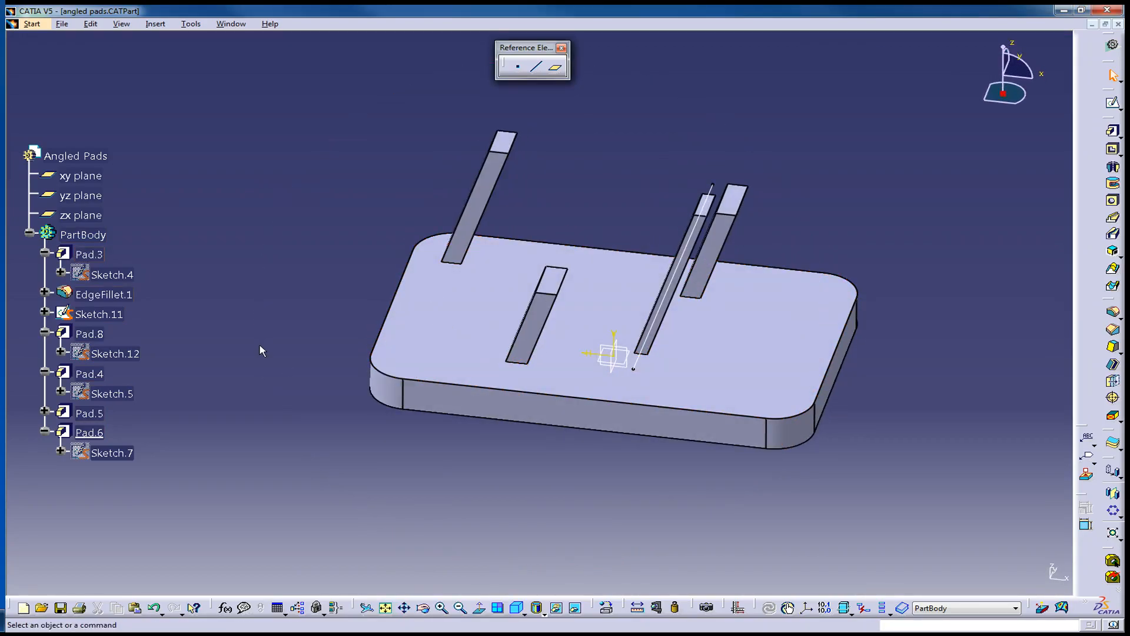
{"action": "middle_click_drag", "start_coordinate": [278, 338], "coordinate": [328, 345]}
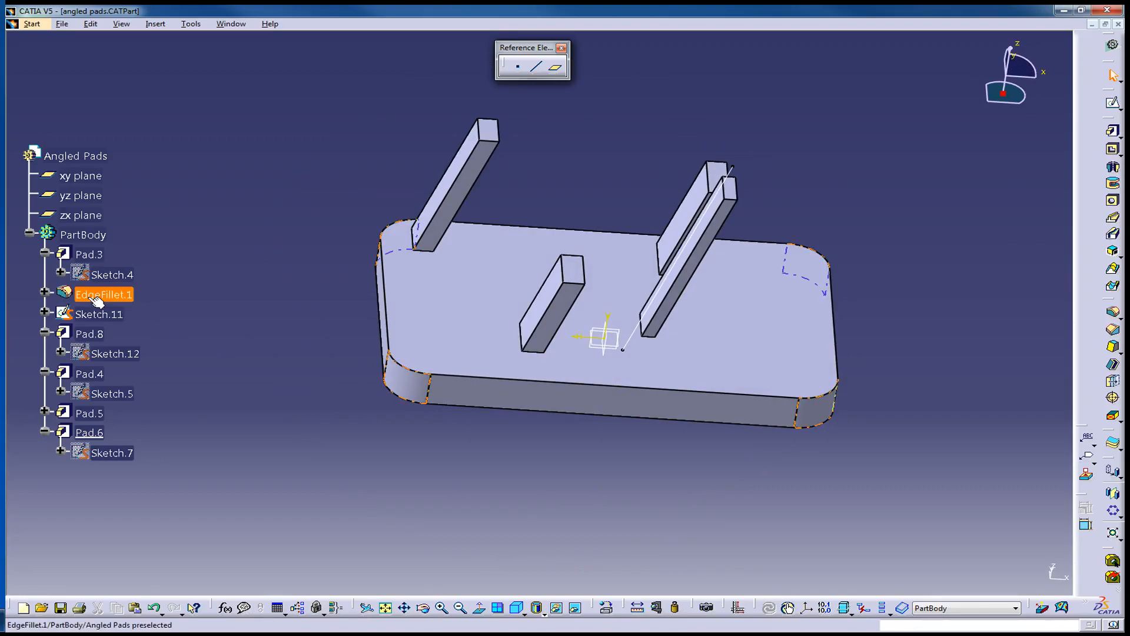
{"action": "right_click", "coordinate": [93, 254]}
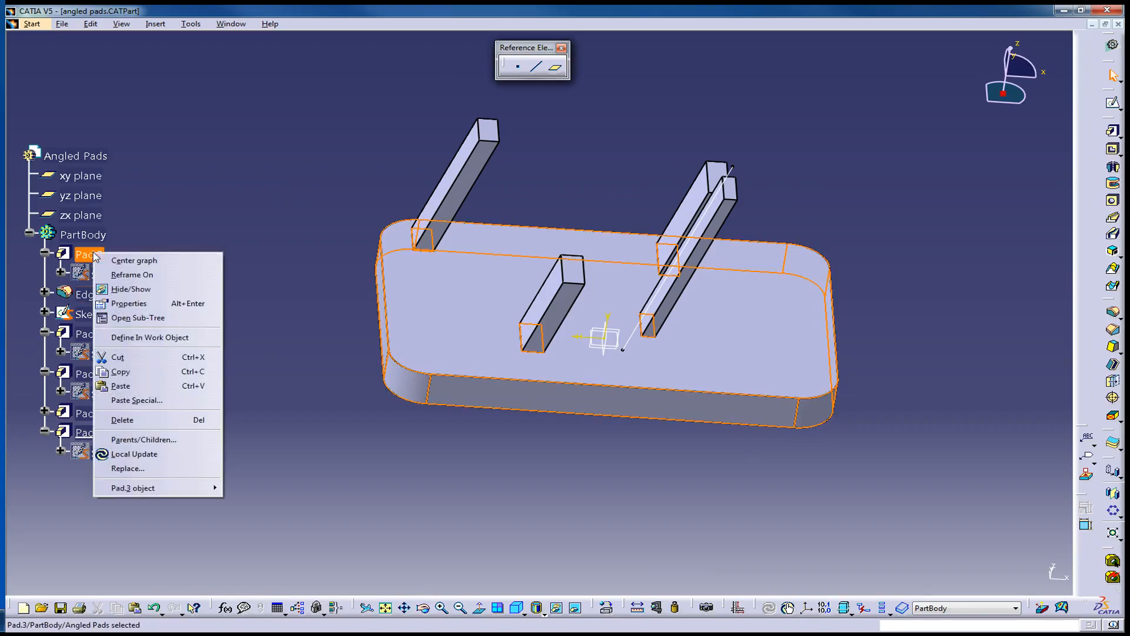
{"action": "left_click", "coordinate": [139, 336]}
{"action": "left_click", "coordinate": [207, 397]}
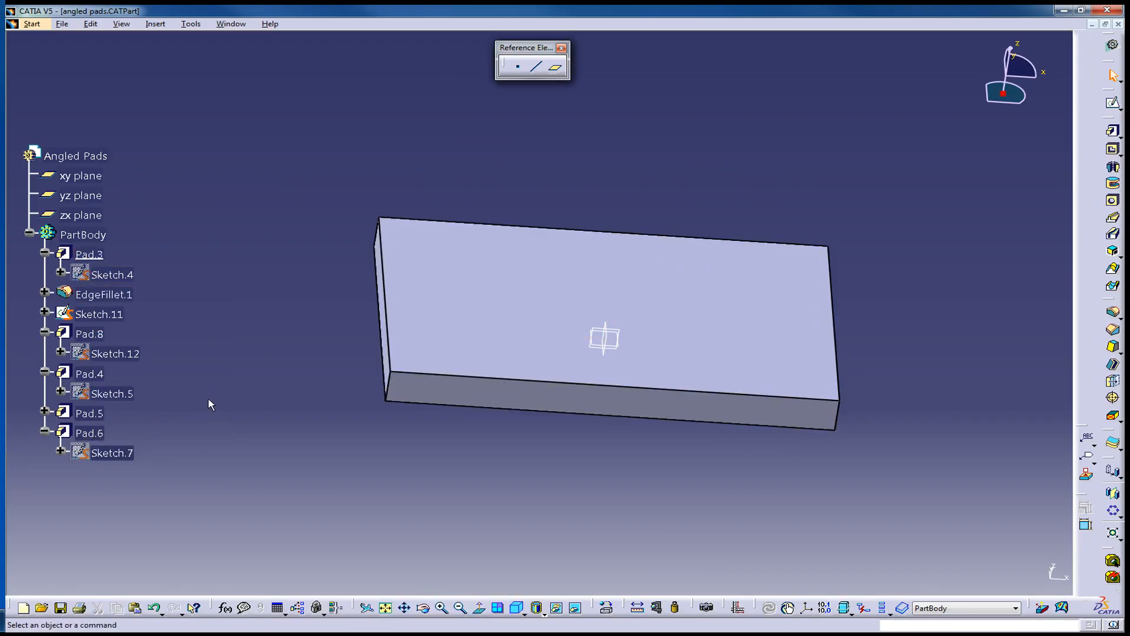
{"action": "mouse_move", "coordinate": [252, 355]}
{"action": "middle_mouse_down"}
{"action": "mouse_move", "coordinate": [287, 404]}
{"action": "mouse_move", "coordinate": [244, 383]}
{"action": "mouse_move", "coordinate": [255, 355]}
{"action": "middle_mouse_up"}
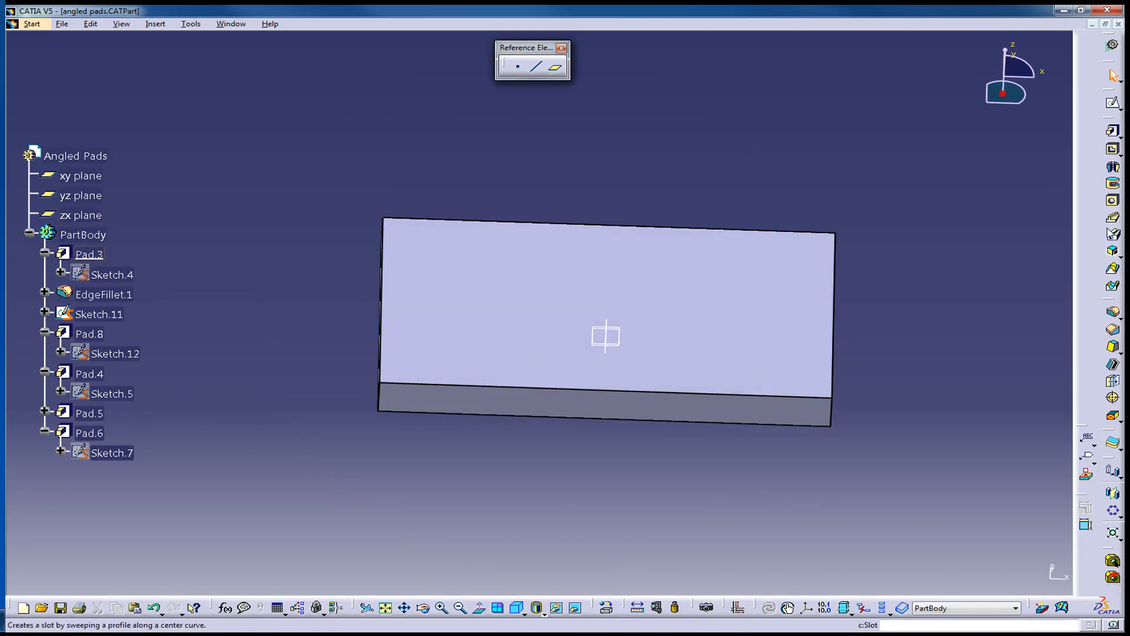
Sketch a small circle on the plate's top face near its front left corner
{"action": "left_click", "coordinate": [810, 292]}
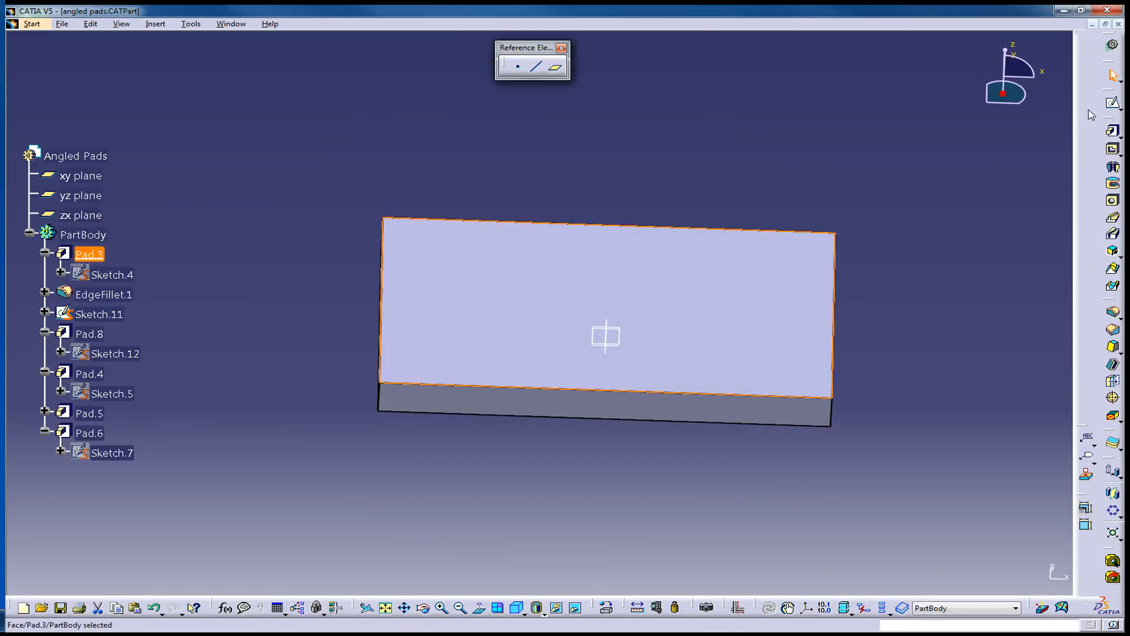
{"action": "left_click", "coordinate": [1112, 103]}
{"action": "left_click", "coordinate": [1110, 255]}
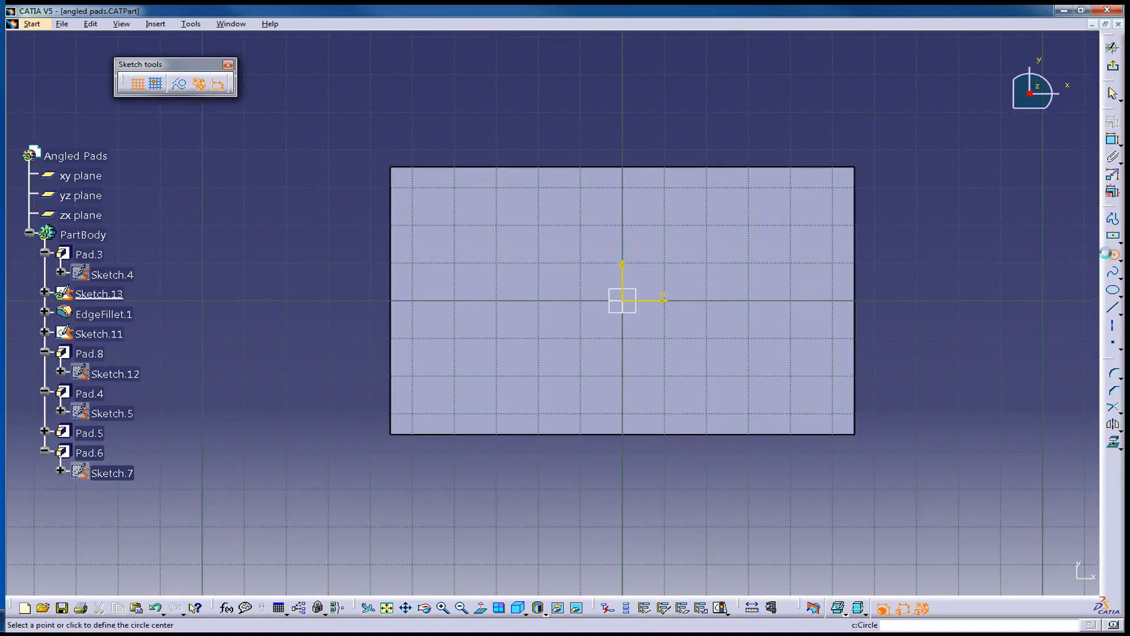
{"action": "left_click", "coordinate": [426, 409]}
{"action": "left_click", "coordinate": [437, 411]}
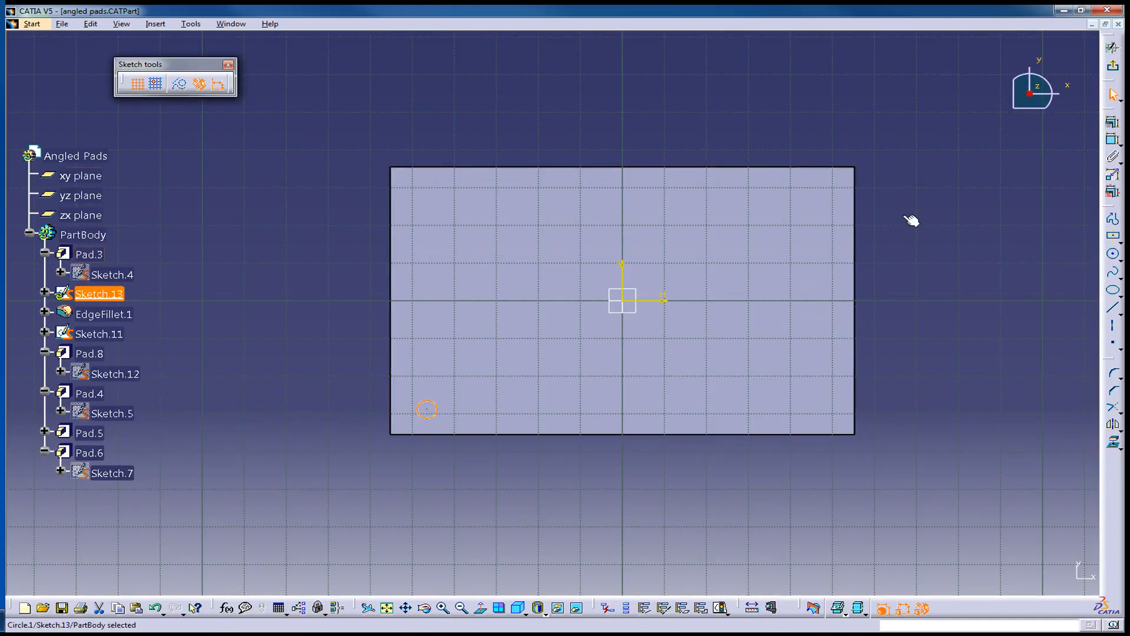
{"action": "left_click", "coordinate": [1112, 66]}
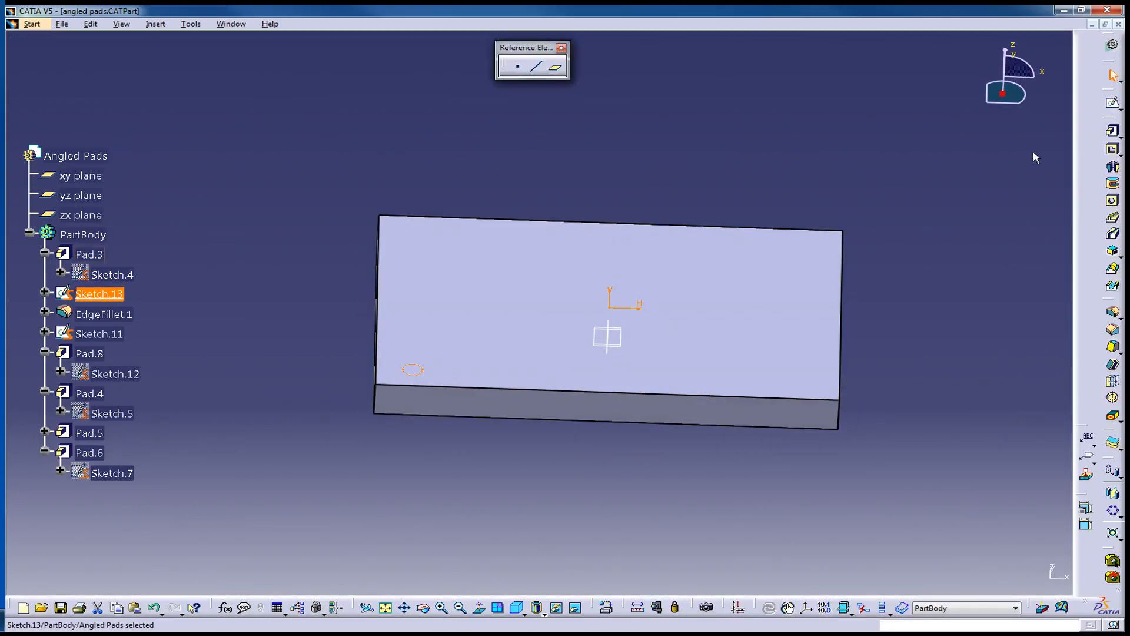
Pad the small circle 30 mm upward from the plate's top face
{"action": "left_click", "coordinate": [1113, 130]}
{"action": "middle_click_drag", "start_coordinate": [537, 355], "coordinate": [555, 267]}
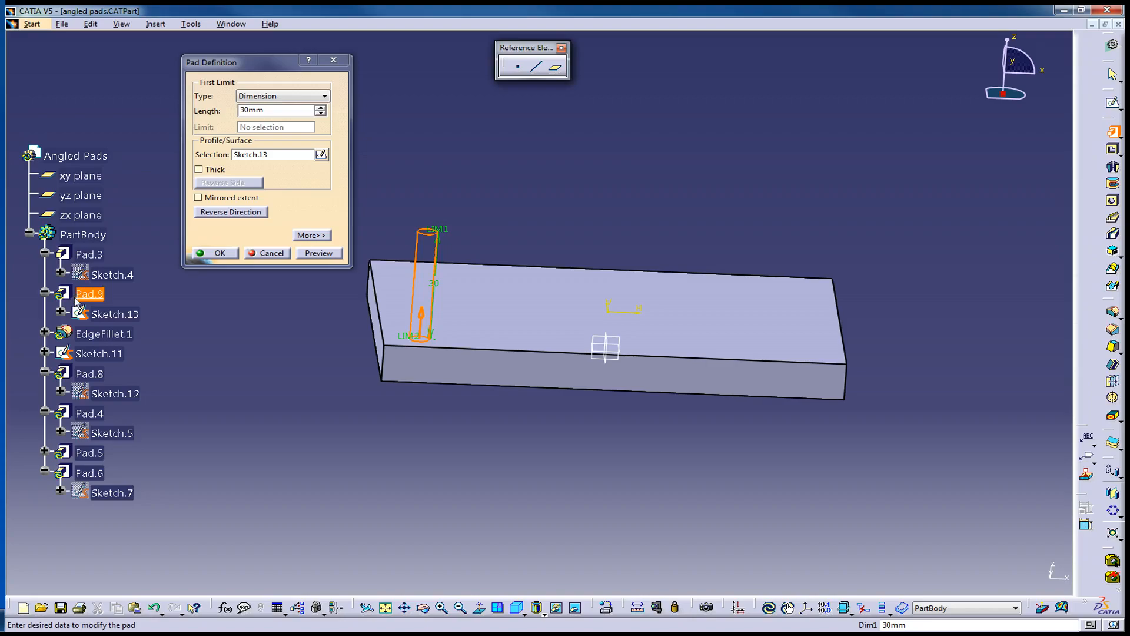
{"action": "left_click", "coordinate": [266, 253]}
Check which pads depend on the slanted line's sketch, Sketch.11, by starting its deletion and backing out
{"action": "right_click", "coordinate": [121, 356]}
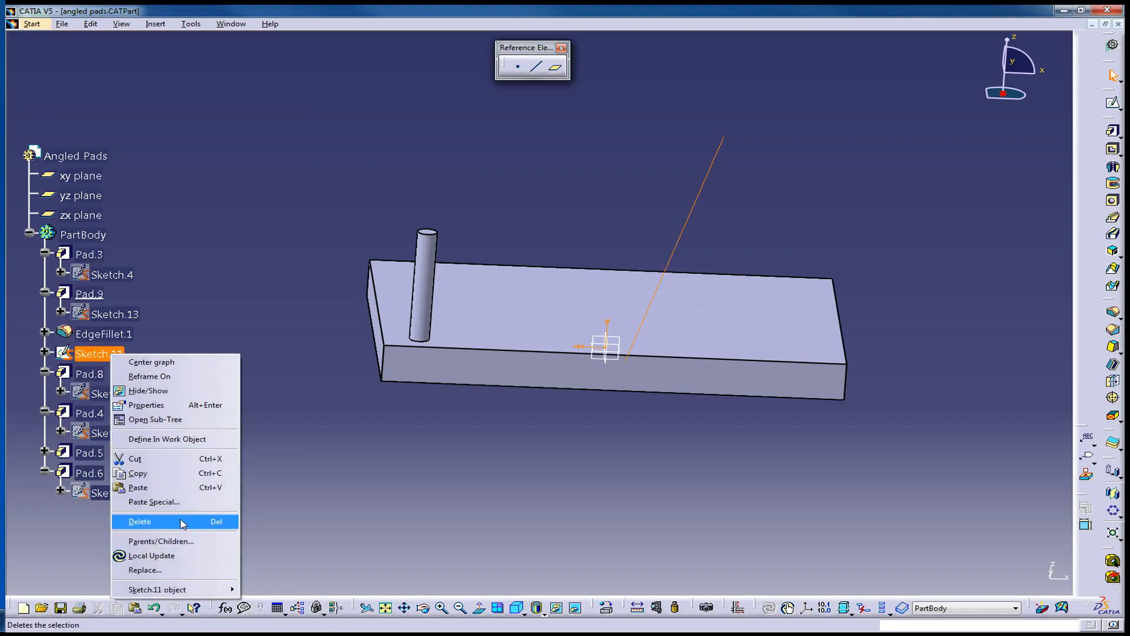
{"action": "left_click", "coordinate": [183, 522]}
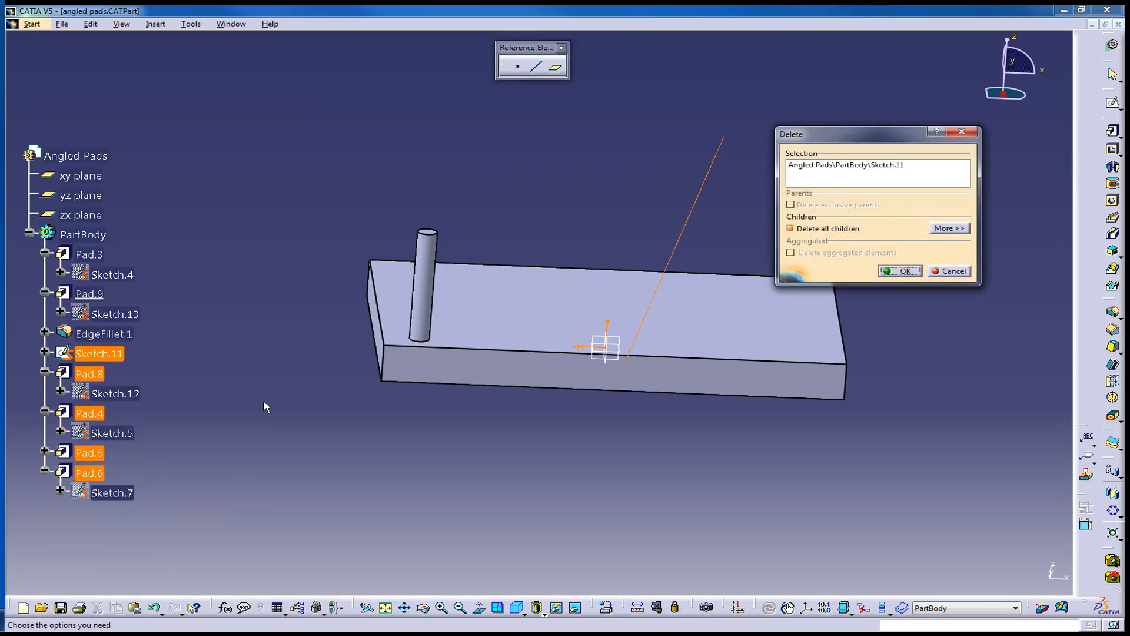
{"action": "left_click", "coordinate": [901, 271]}
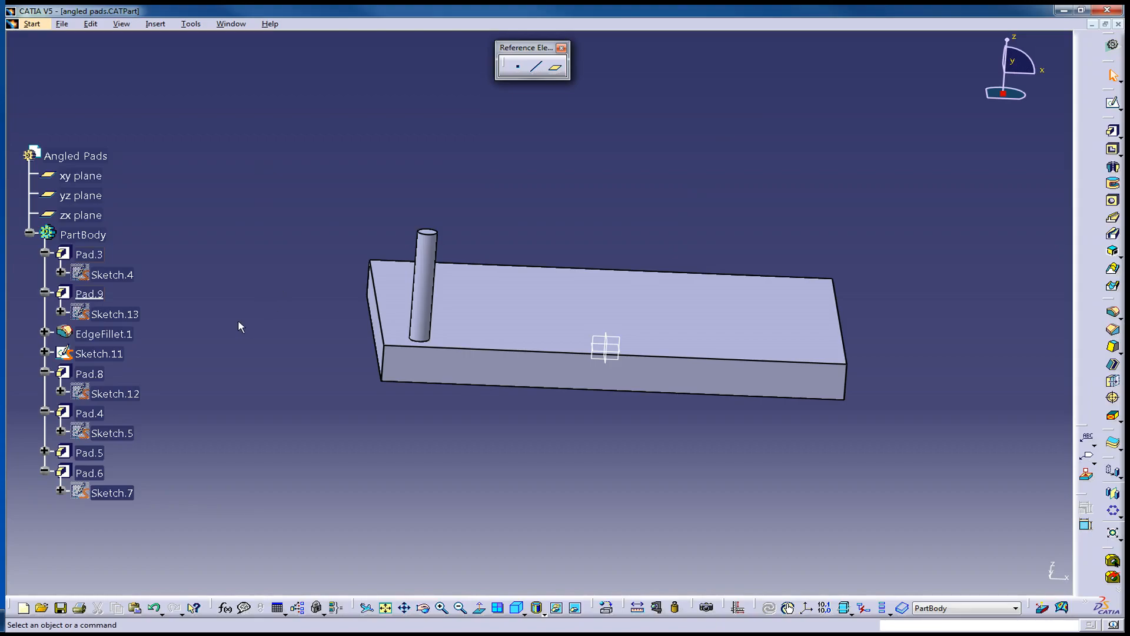
Undo the small round pad near the plate's front left corner and delete its circle sketch, Sketch.13
{"action": "key", "text": "ctrl+z"}
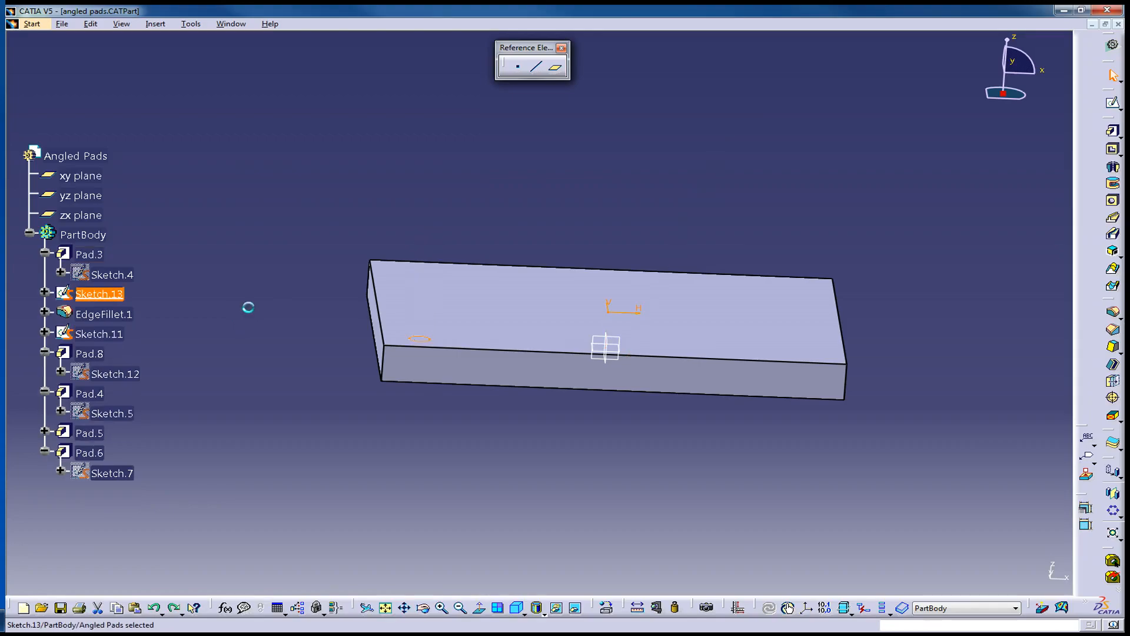
{"action": "left_click", "coordinate": [249, 306]}
{"action": "middle_click_drag", "start_coordinate": [550, 376], "coordinate": [567, 345]}
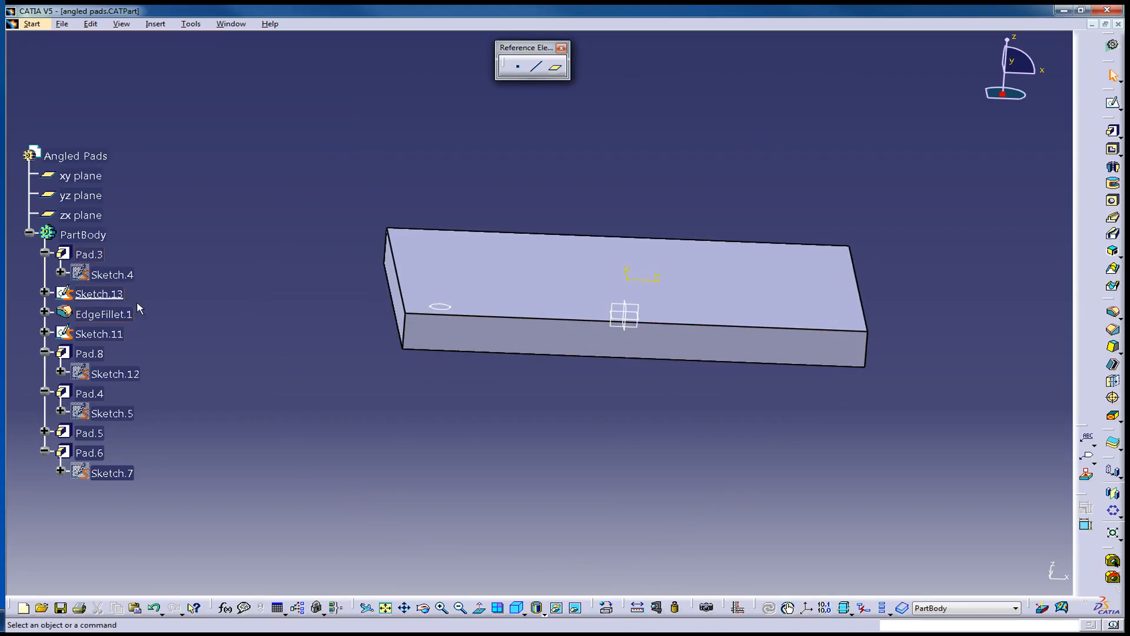
{"action": "left_click", "coordinate": [118, 298]}
{"action": "key", "text": "Delete"}
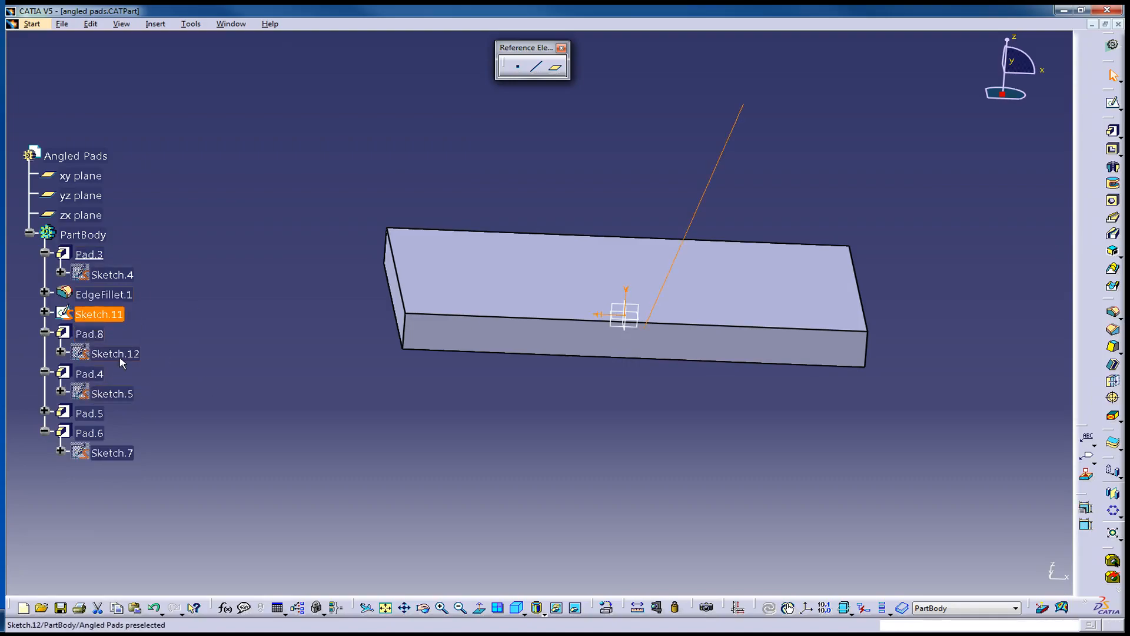
Define Pad.6, the last pad of PartBody, as the in-work object
{"action": "right_click", "coordinate": [95, 438]}
{"action": "left_click", "coordinate": [151, 279]}
{"action": "left_click", "coordinate": [117, 315]}
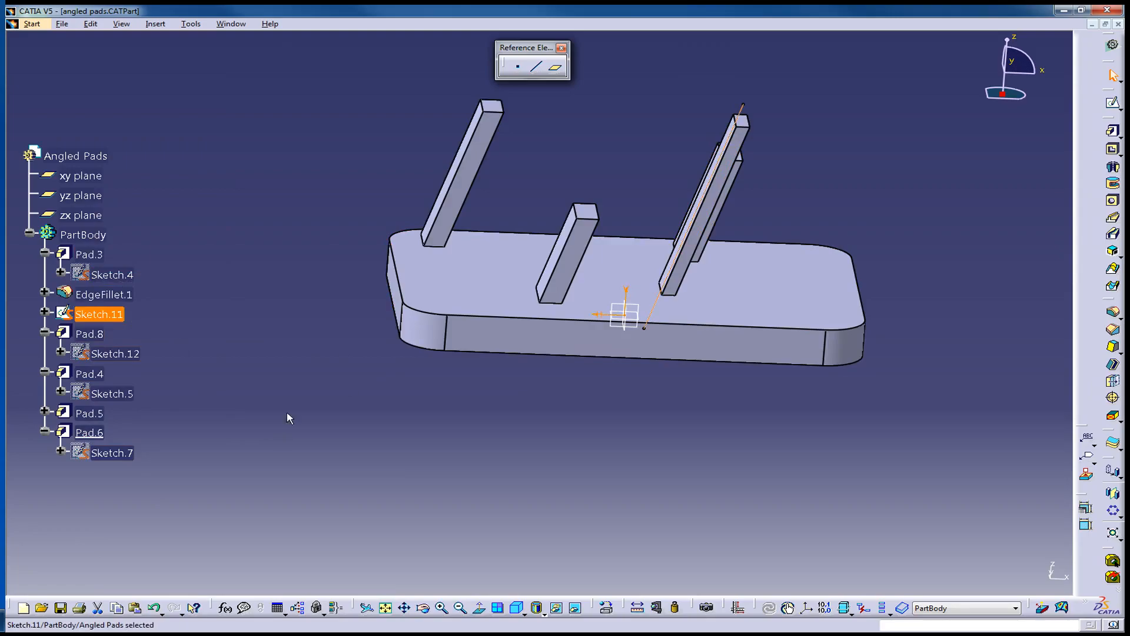
{"action": "middle_click_drag", "start_coordinate": [726, 294], "coordinate": [643, 363]}
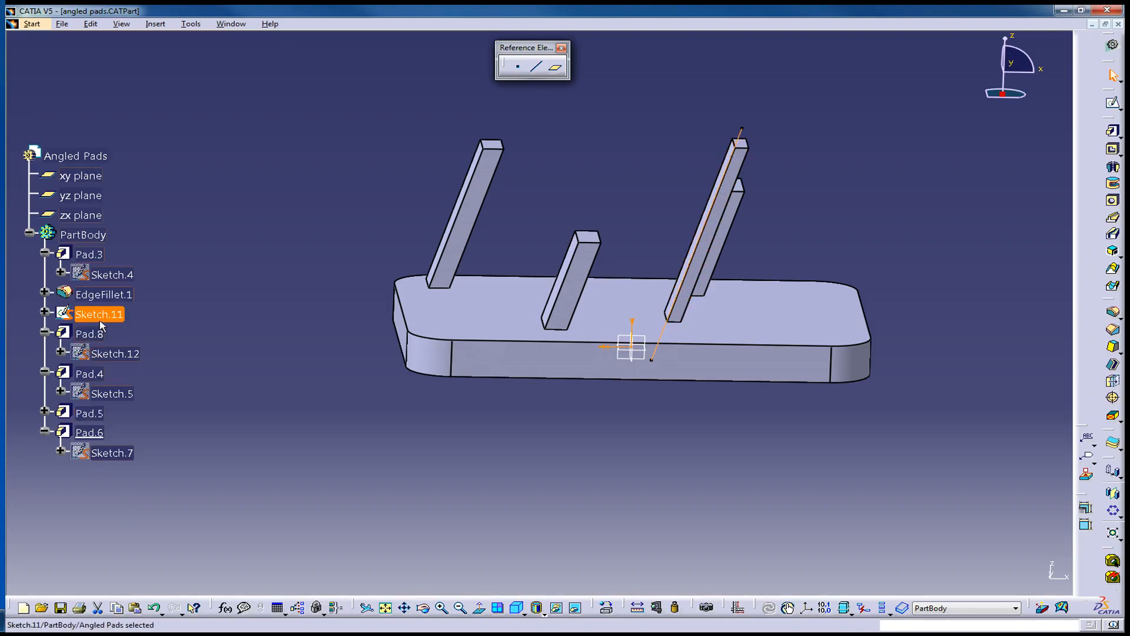
{"action": "mouse_move", "coordinate": [84, 315]}
{"action": "left_mouse_down"}
{"action": "mouse_move", "coordinate": [82, 432]}
{"action": "mouse_move", "coordinate": [60, 399]}
{"action": "mouse_move", "coordinate": [99, 318]}
{"action": "left_mouse_up"}
{"action": "left_click", "coordinate": [202, 332]}
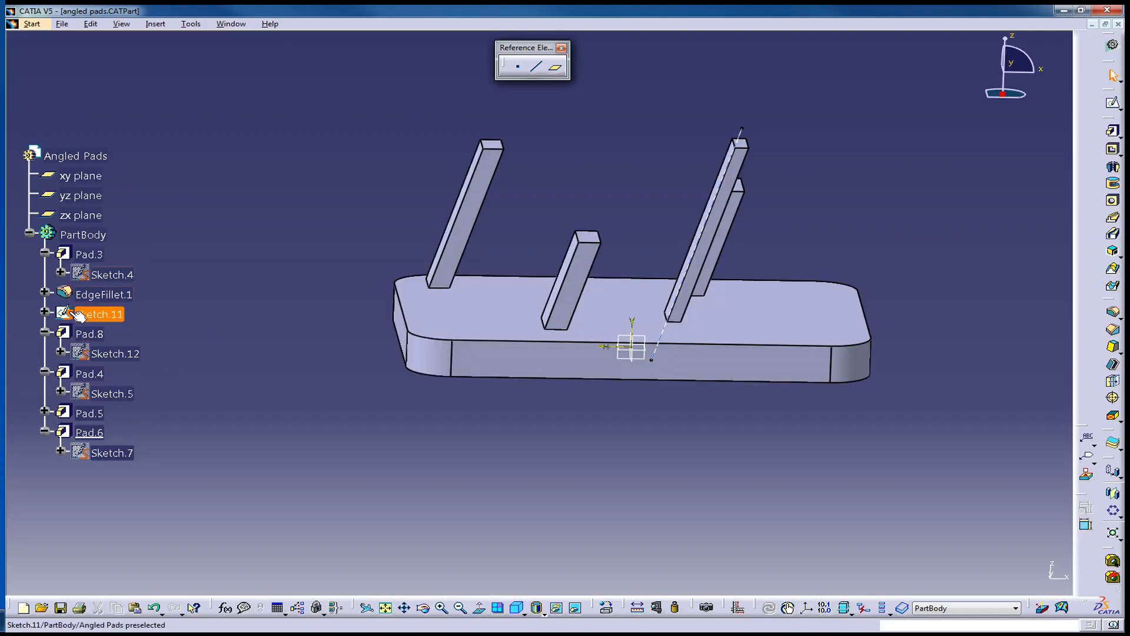
{"action": "left_click", "coordinate": [98, 317]}
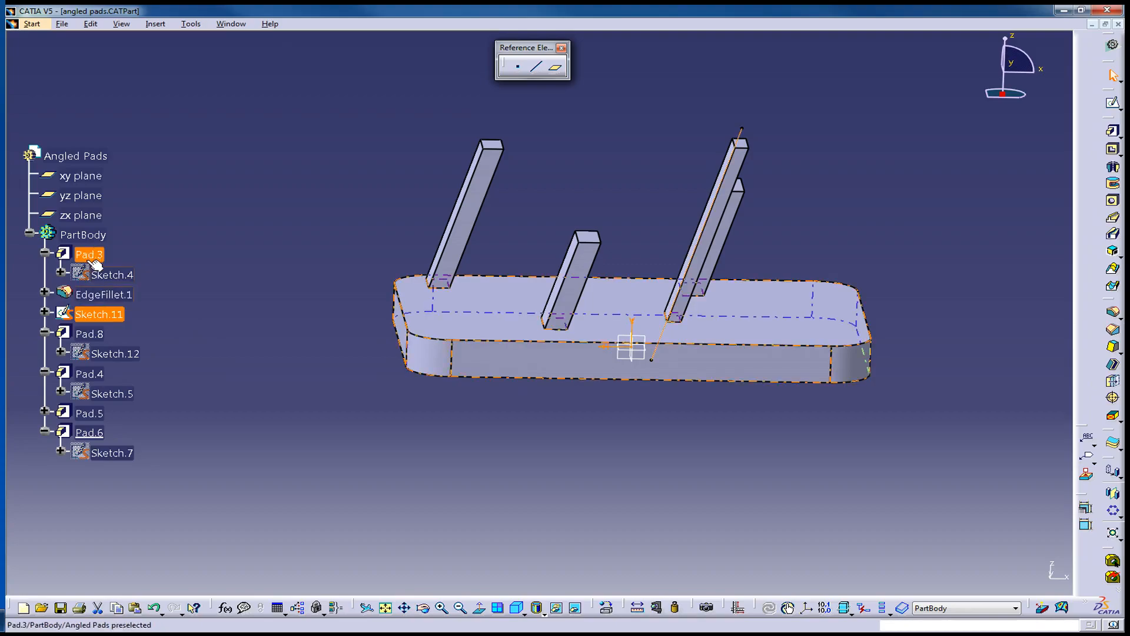
{"action": "left_click", "coordinate": [315, 270]}
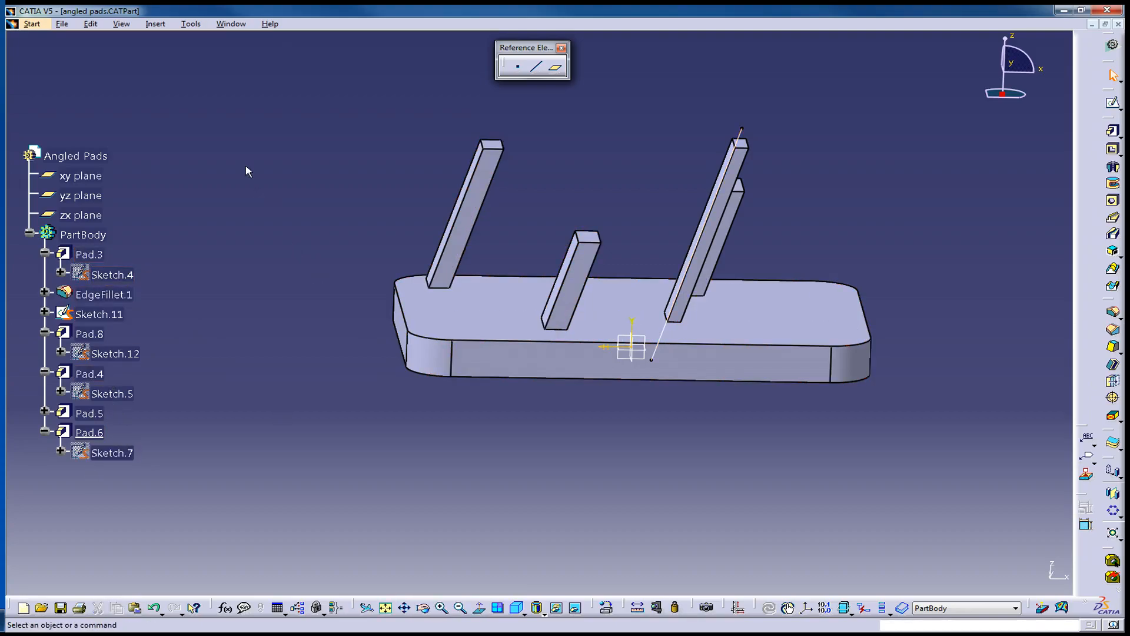
Insert a new geometrical set into the Angled Pads part
{"action": "left_click", "coordinate": [155, 24]}
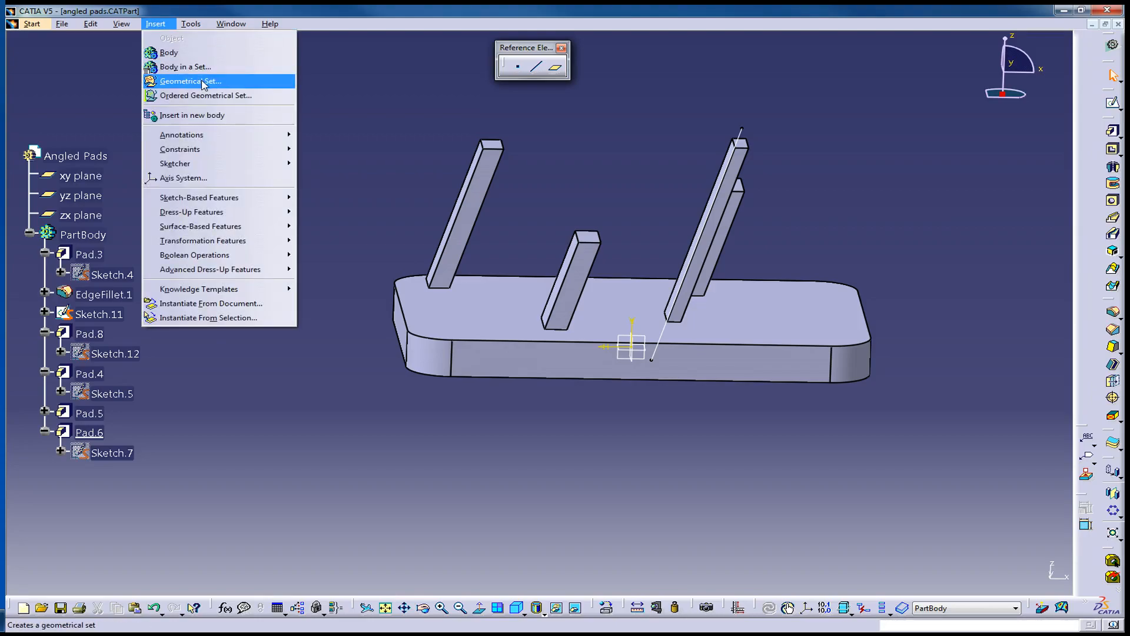
{"action": "left_click", "coordinate": [196, 81]}
{"action": "left_click_drag", "start_coordinate": [614, 81], "coordinate": [568, 114]}
{"action": "left_click", "coordinate": [637, 188]}
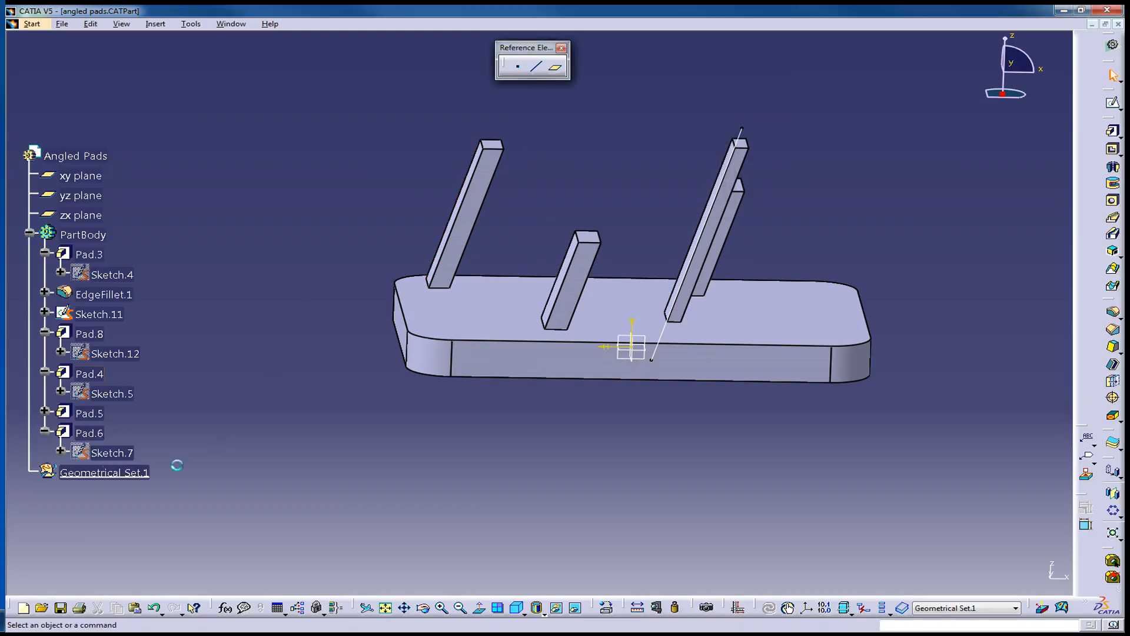
Rename the new geometrical set as Ref Lines
{"action": "right_click", "coordinate": [143, 476]}
{"action": "left_click", "coordinate": [206, 272]}
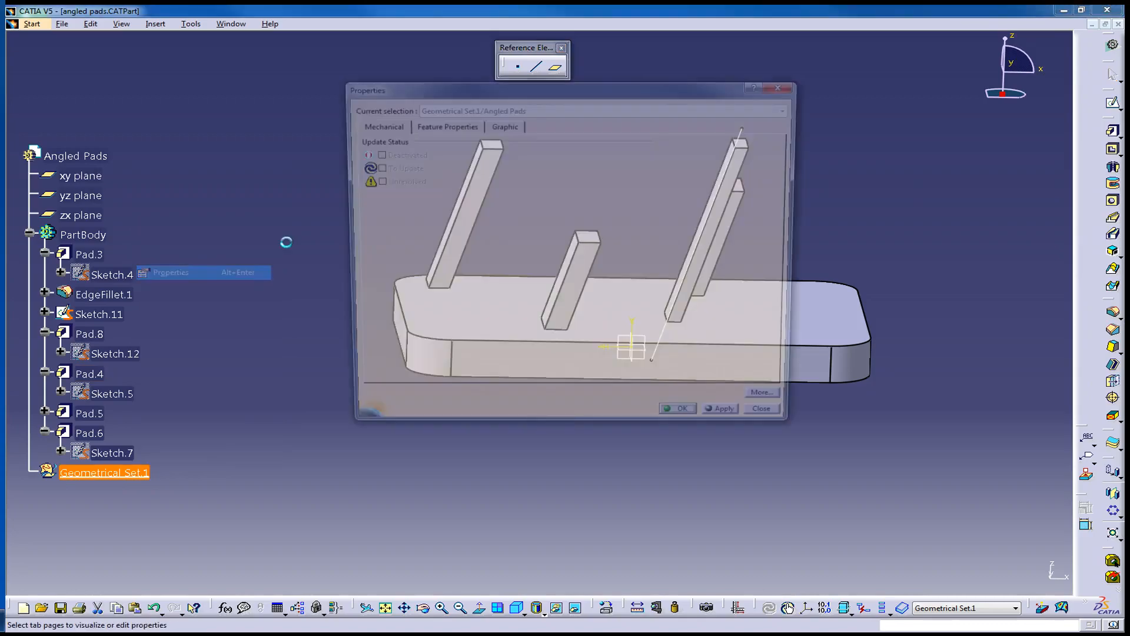
{"action": "left_click", "coordinate": [466, 126]}
{"action": "left_click_drag", "start_coordinate": [481, 86], "coordinate": [528, 103]}
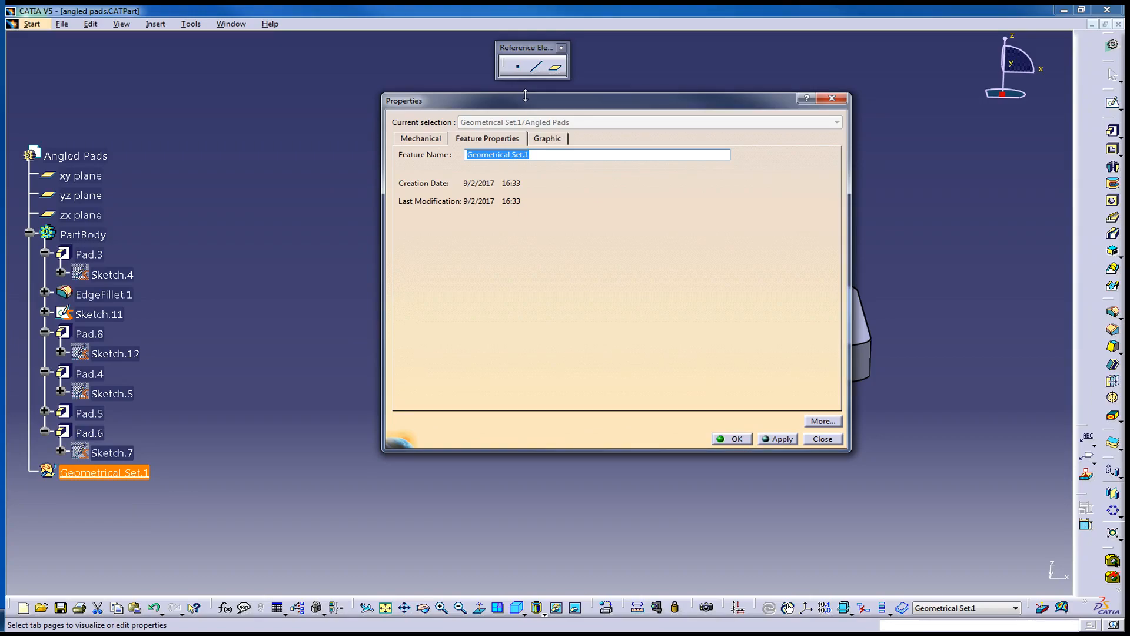
{"action": "type", "text": "Ref Lines"}
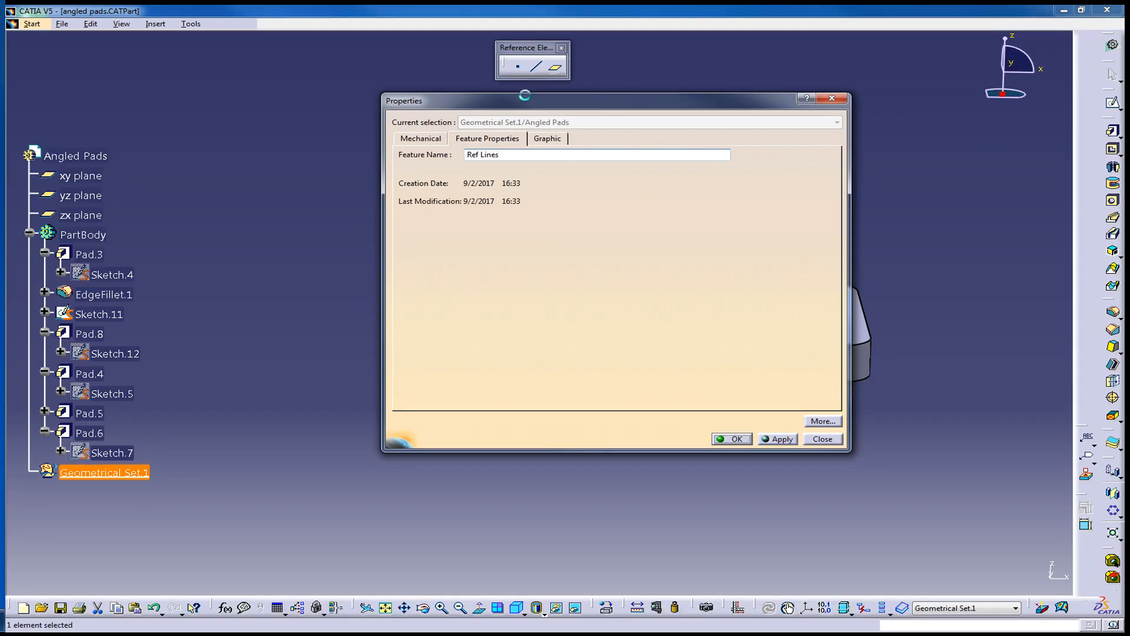
{"action": "key", "text": "Return"}
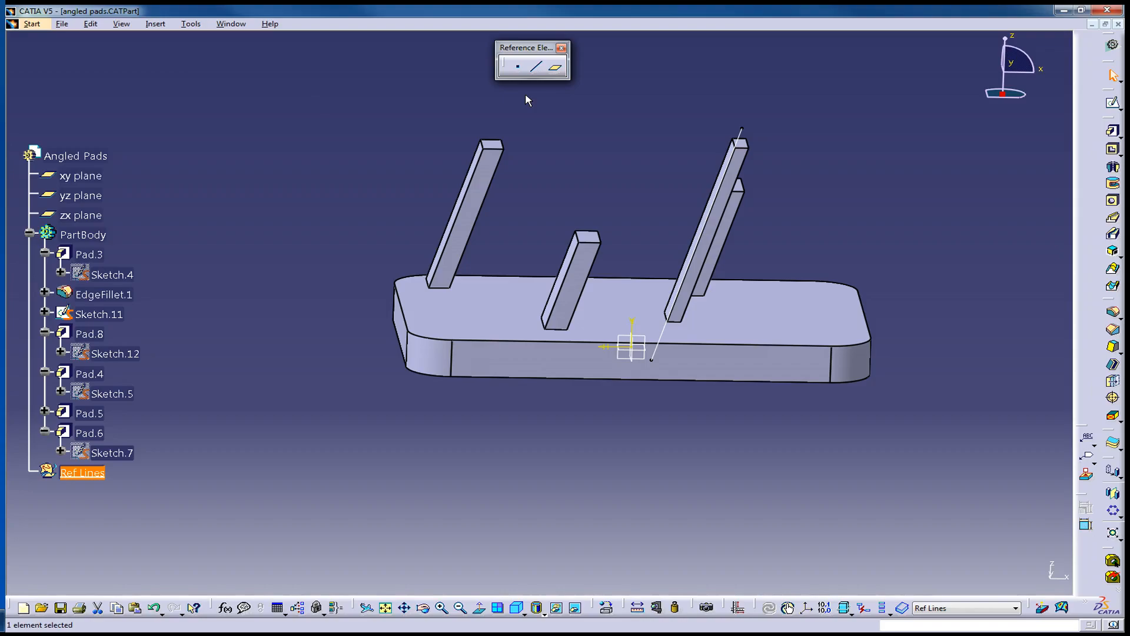
{"action": "left_click", "coordinate": [233, 361]}
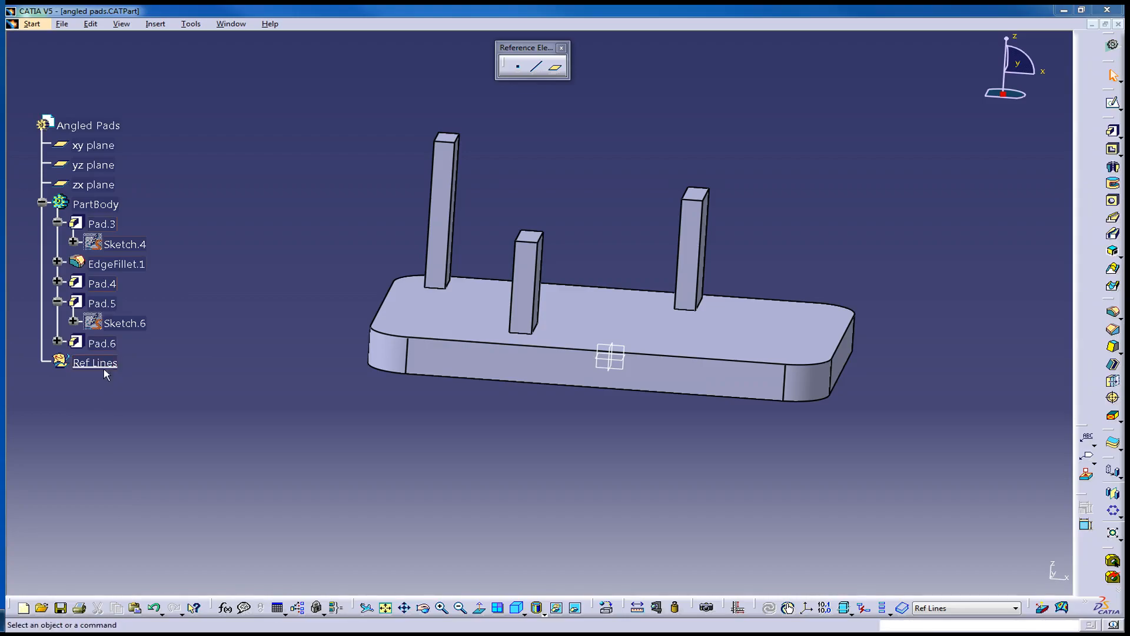
Sketch a slanted line on the zx plane within the Ref Lines set, running from below the plate up past the posts
{"action": "left_click", "coordinate": [1111, 106]}
{"action": "left_click", "coordinate": [634, 383]}
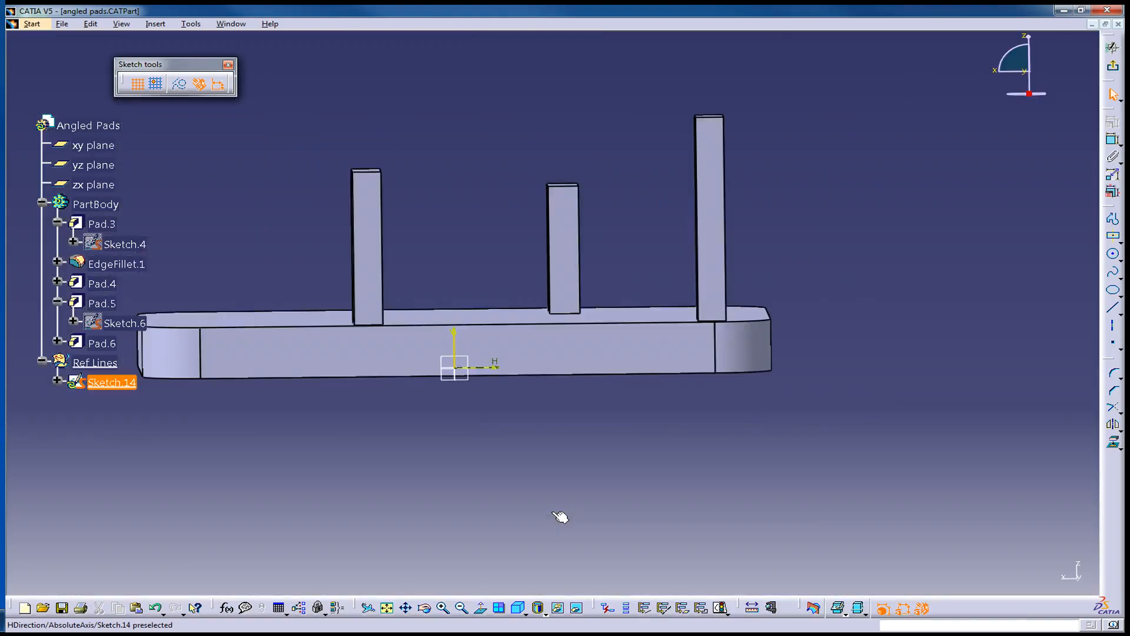
{"action": "left_click", "coordinate": [1113, 307]}
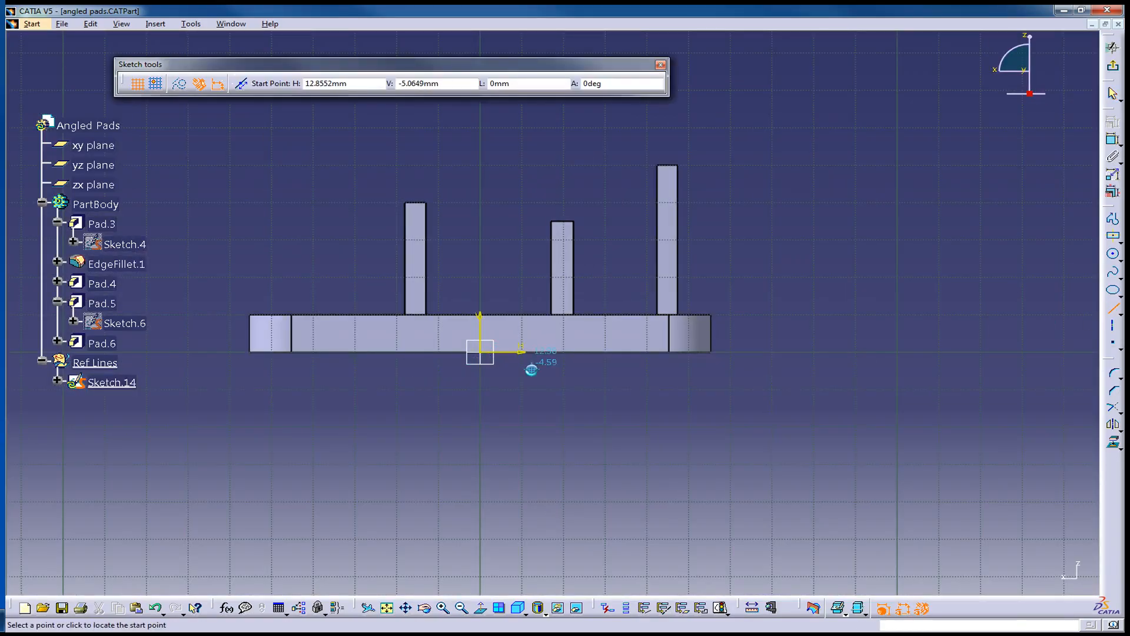
{"action": "left_click", "coordinate": [531, 369]}
{"action": "left_click", "coordinate": [409, 128]}
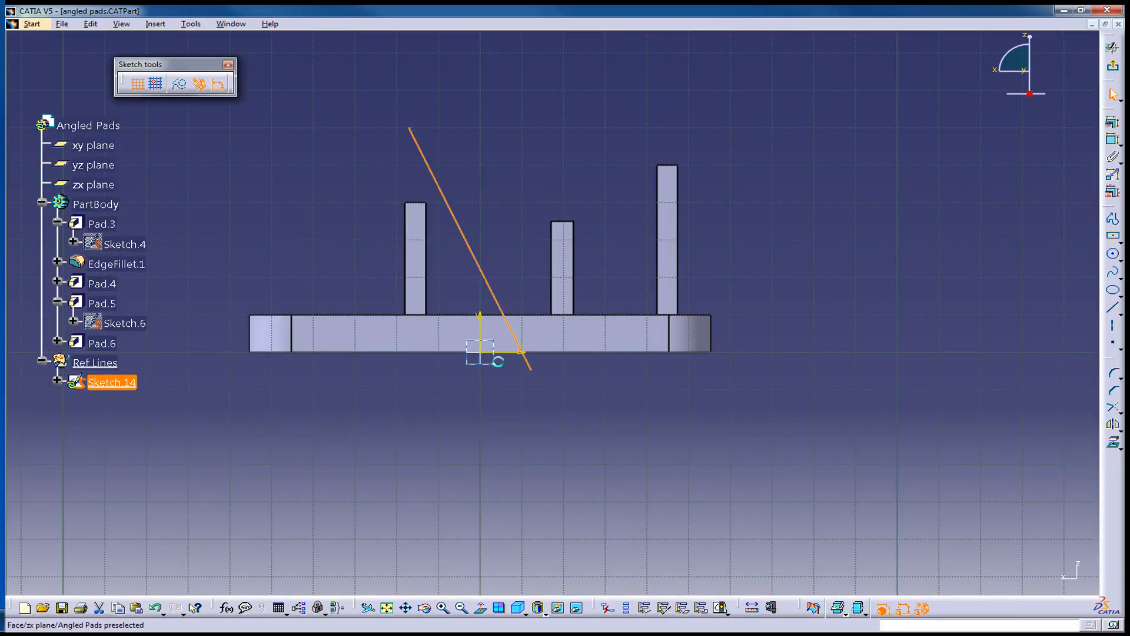
{"action": "left_click", "coordinate": [1112, 65]}
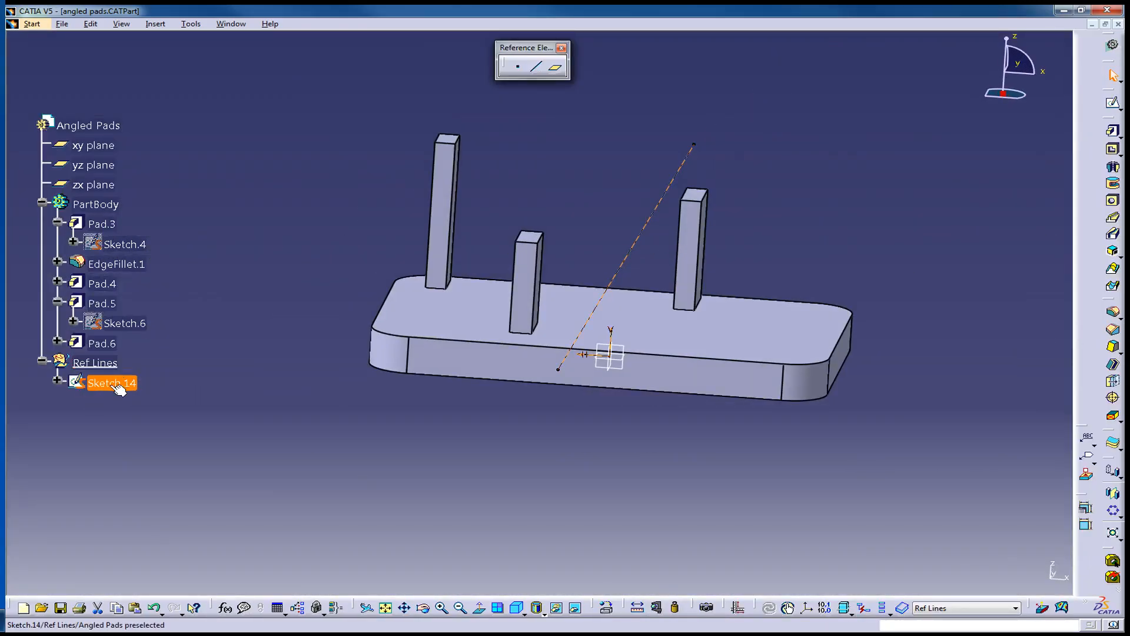
{"action": "left_click", "coordinate": [134, 381]}
{"action": "left_click", "coordinate": [465, 411]}
Sketch a circle on the plate's top face, in the open area near its front right corner
{"action": "left_click", "coordinate": [676, 329]}
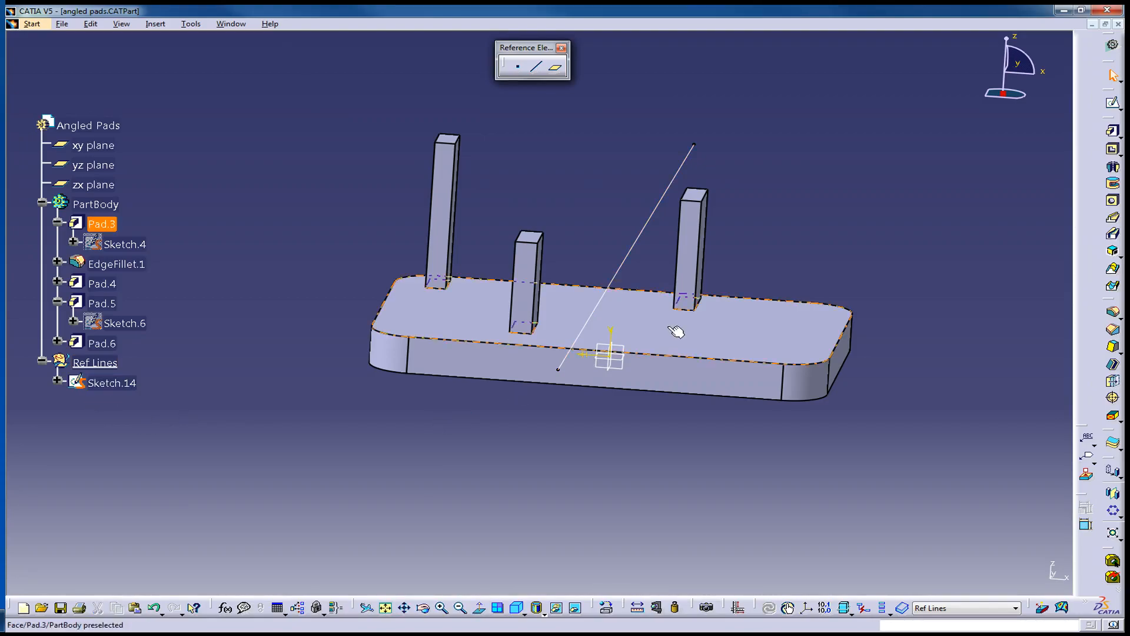
{"action": "left_click", "coordinate": [1112, 106]}
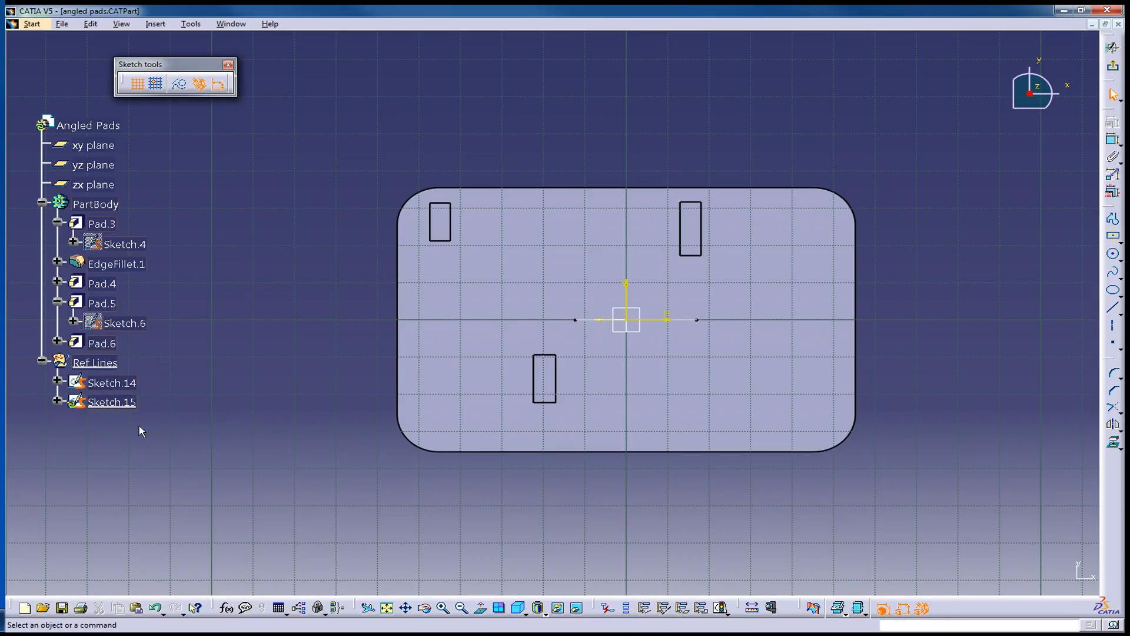
{"action": "left_click", "coordinate": [1112, 254]}
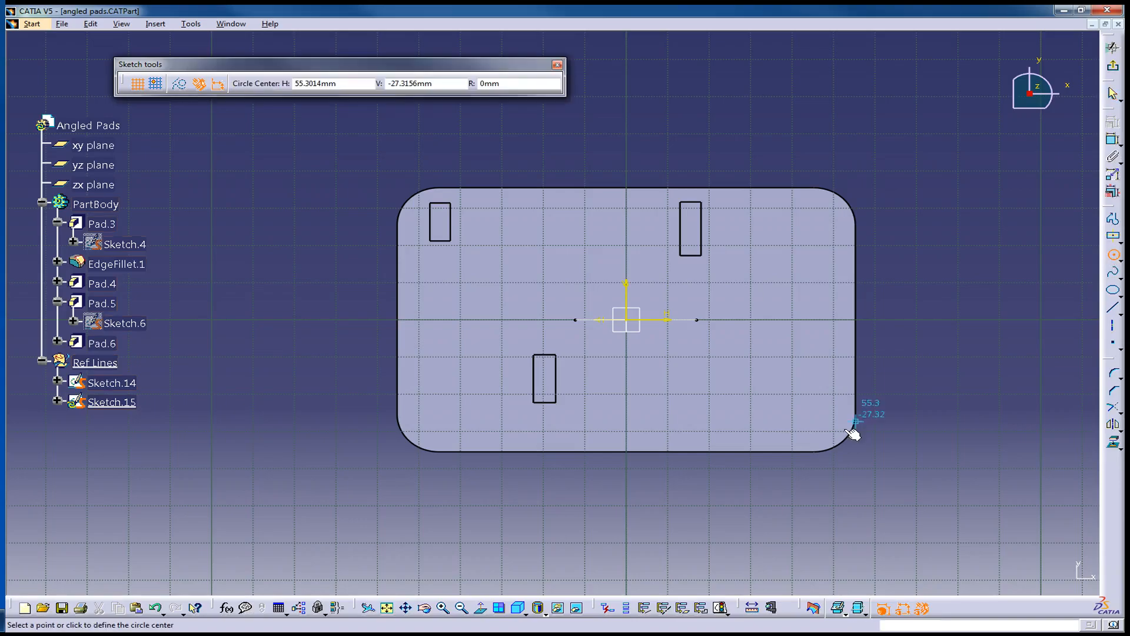
{"action": "left_click", "coordinate": [750, 373]}
{"action": "left_click", "coordinate": [772, 403]}
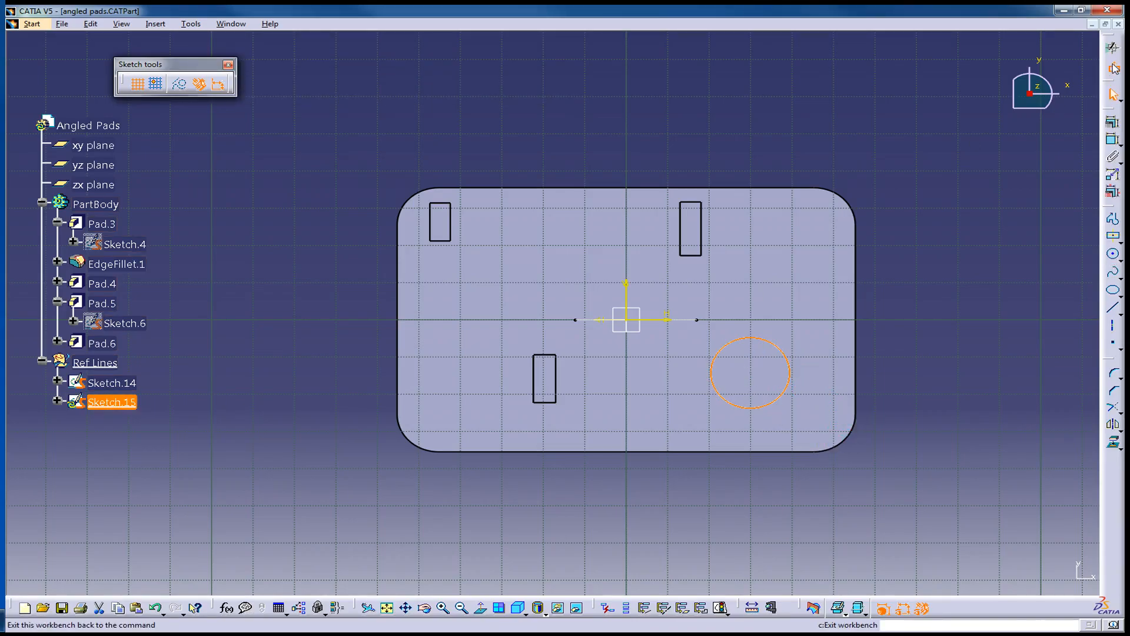
{"action": "left_click", "coordinate": [1113, 69]}
Pad the circle 30 mm upward, accepting its placement after the last feature of PartBody
{"action": "left_click", "coordinate": [1113, 131]}
{"action": "left_click_drag", "start_coordinate": [581, 280], "coordinate": [510, 202]}
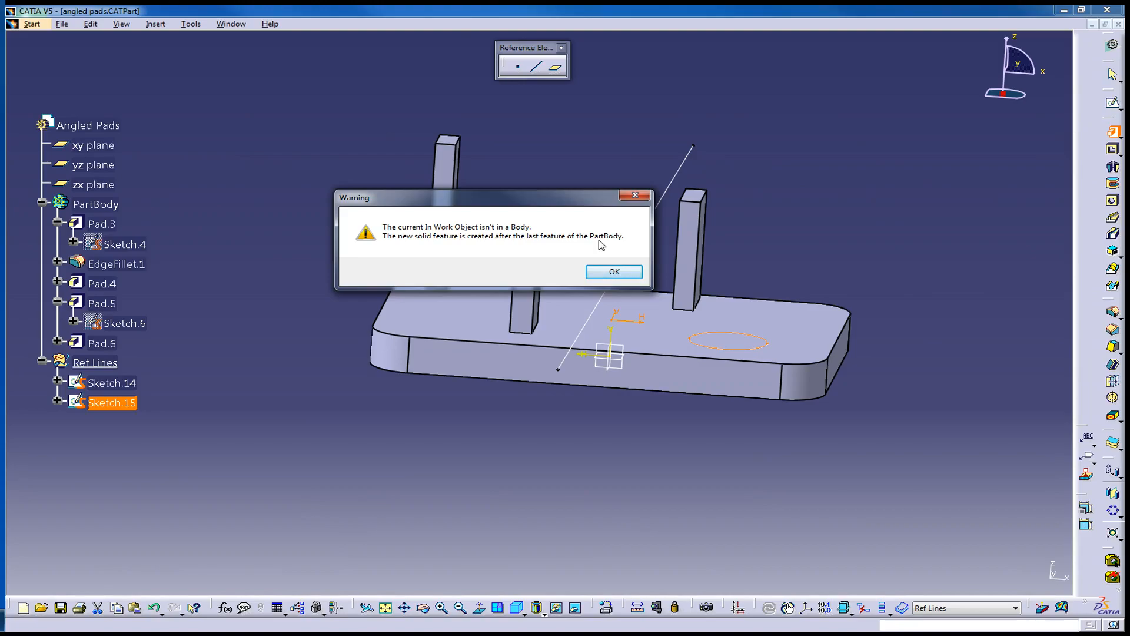
{"action": "left_click_drag", "start_coordinate": [550, 198], "coordinate": [504, 195]}
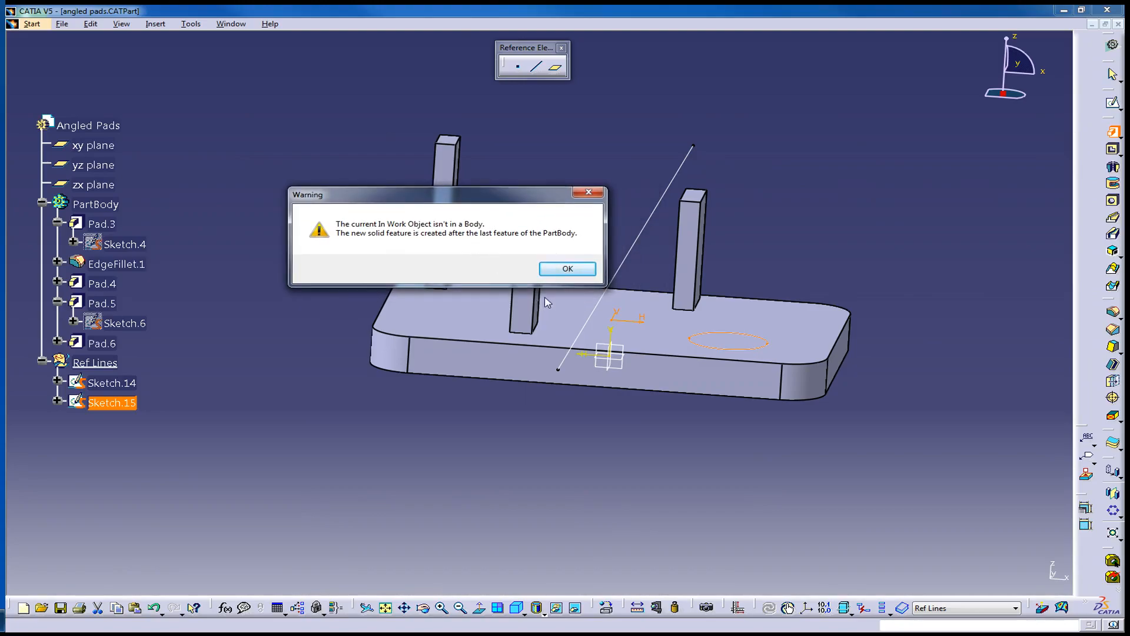
{"action": "left_click", "coordinate": [576, 268]}
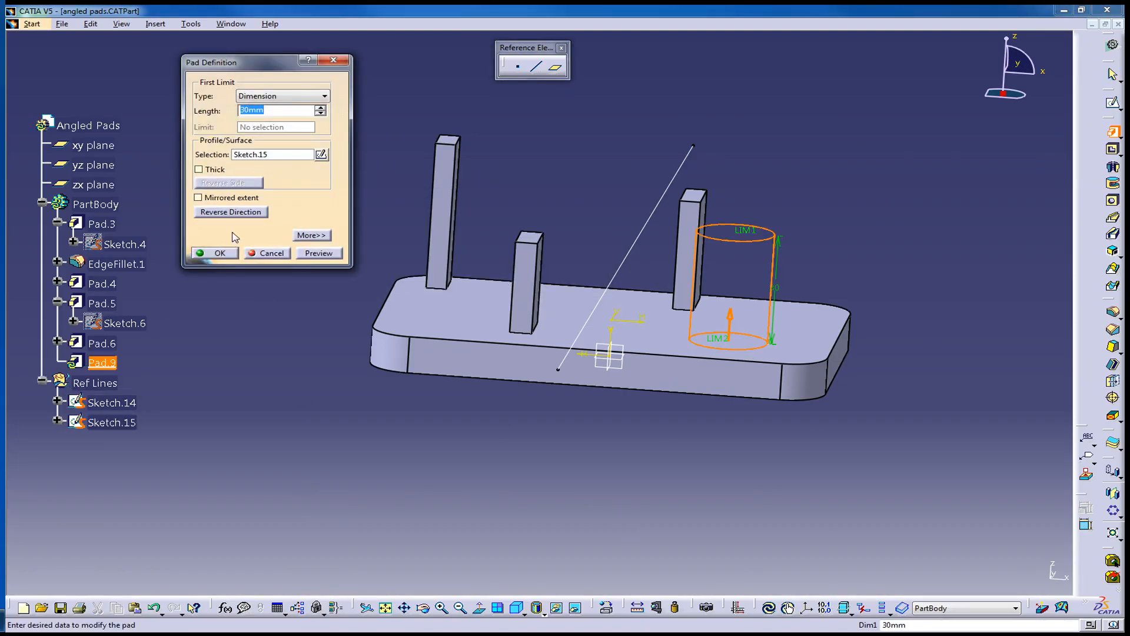
{"action": "left_click", "coordinate": [220, 253]}
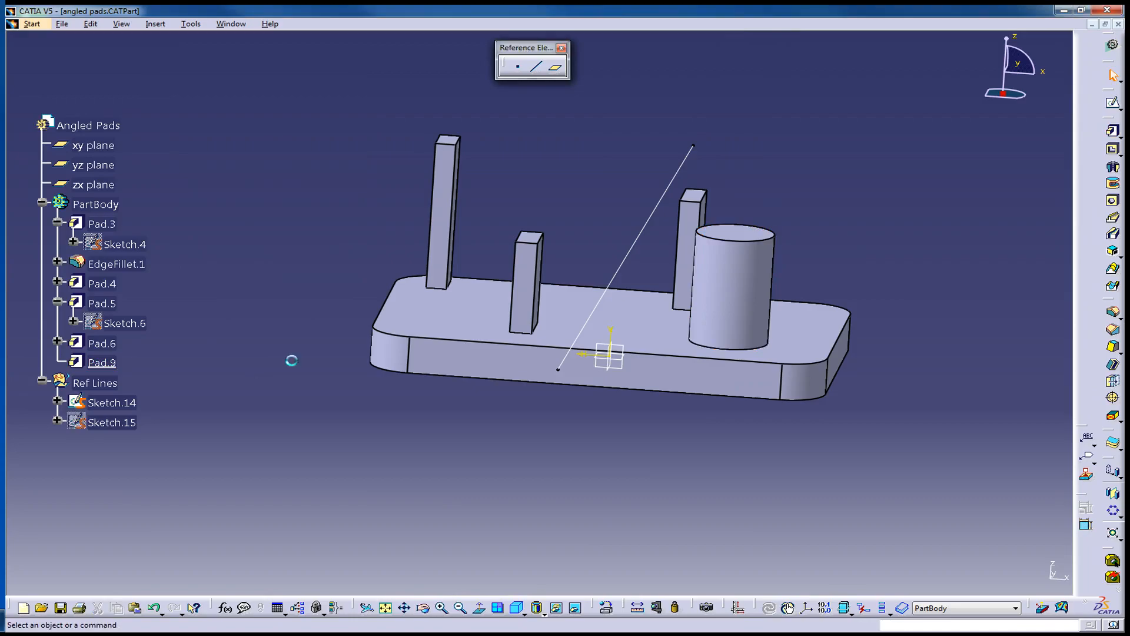
Expand Pad.4 and Pad.6 in the tree and inspect their profile sketches, Sketch.5 and Sketch.7
{"action": "middle_click_drag", "start_coordinate": [555, 325], "coordinate": [526, 369]}
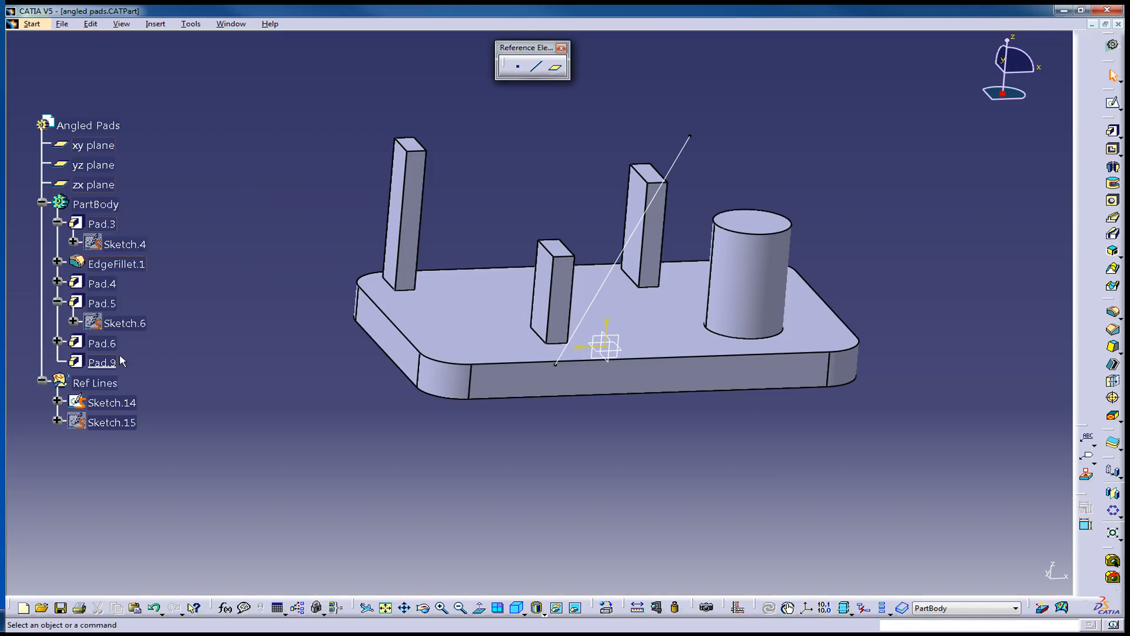
{"action": "left_click", "coordinate": [59, 282]}
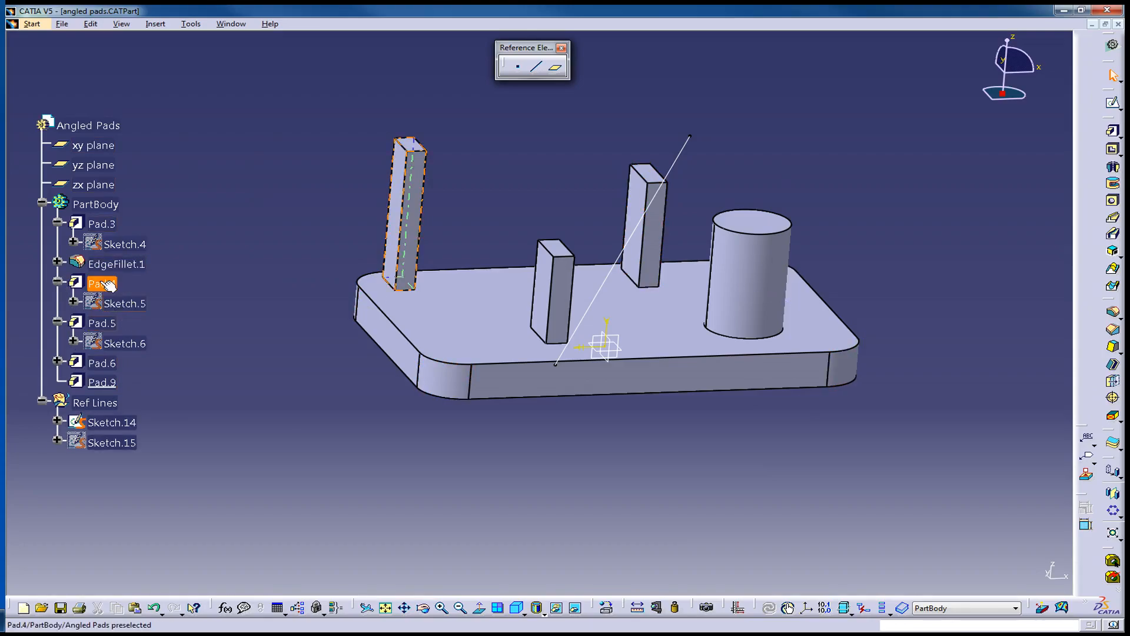
{"action": "left_click", "coordinate": [136, 305]}
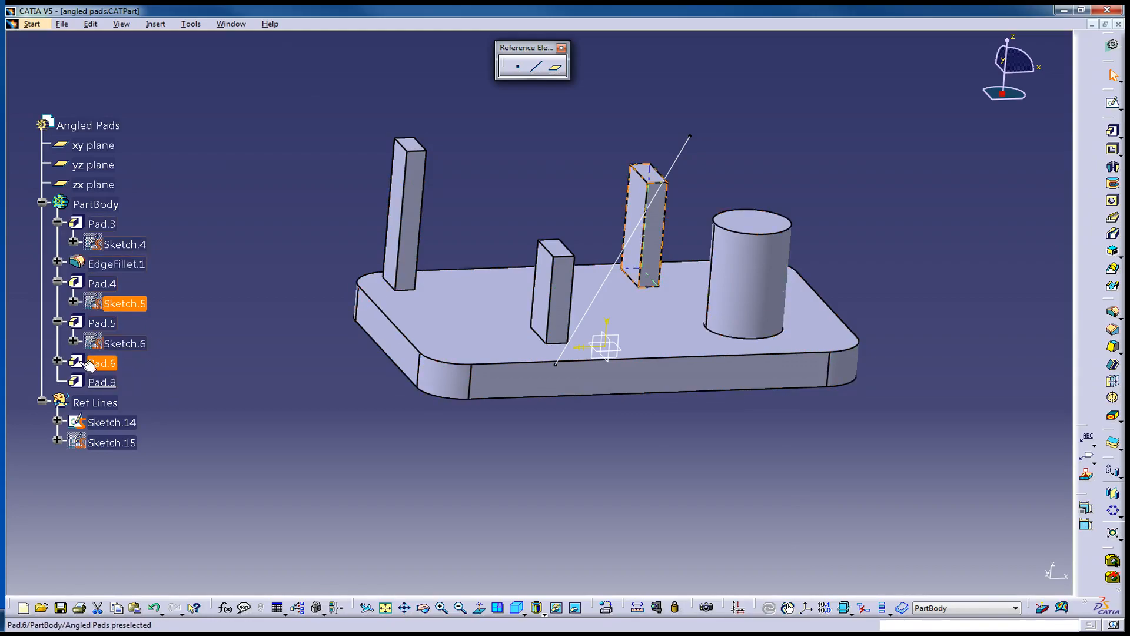
{"action": "left_click", "coordinate": [57, 360]}
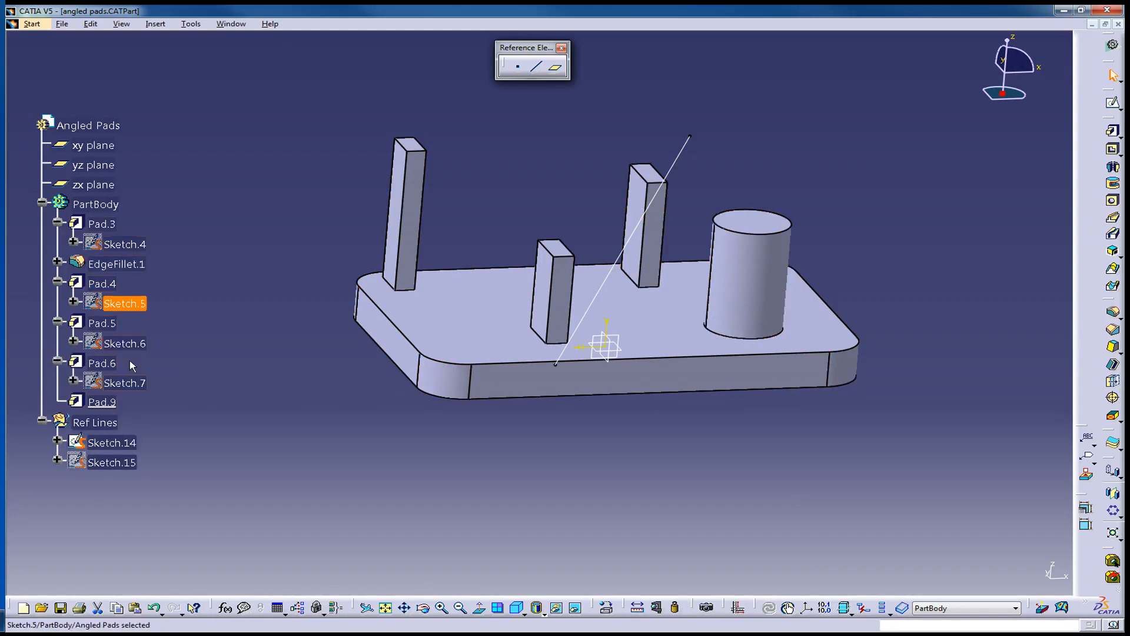
{"action": "left_click", "coordinate": [103, 363]}
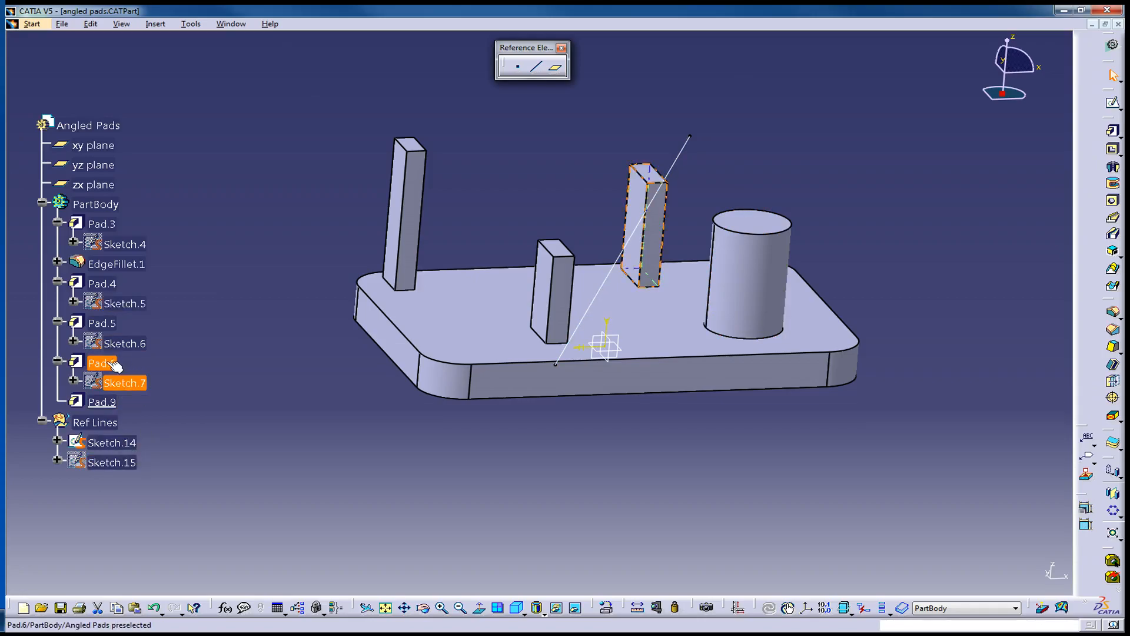
Inspect Pad.6 and its profile sketch in the tree, and collapse the Pad.5 and Pad.6 branches
{"action": "key", "text": "Down"}
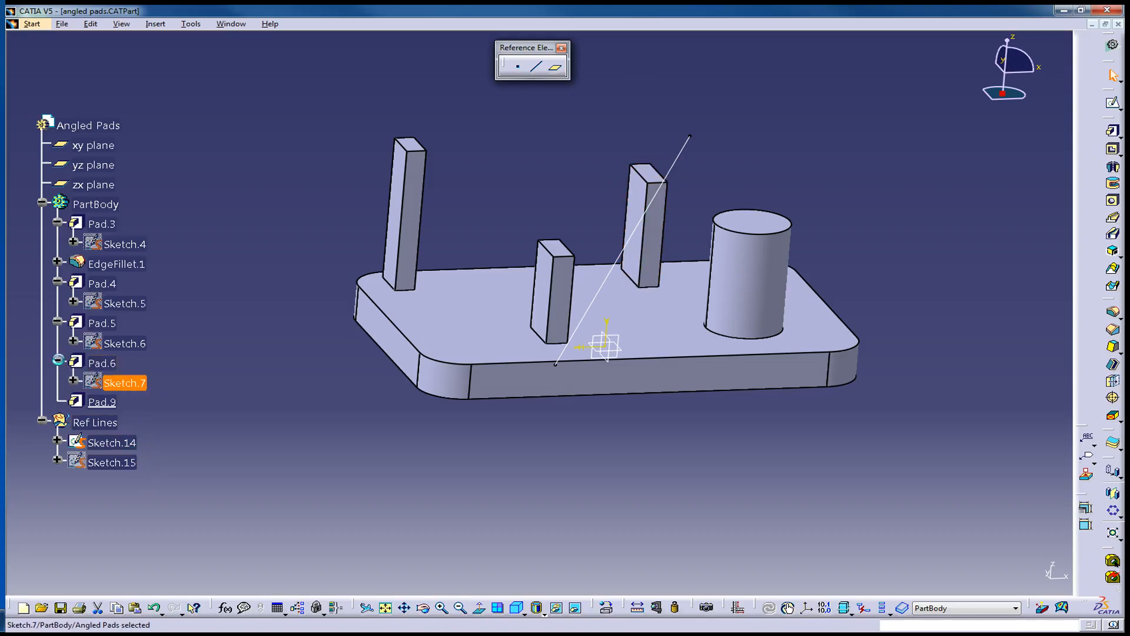
{"action": "left_click", "coordinate": [57, 361]}
{"action": "left_click", "coordinate": [57, 322]}
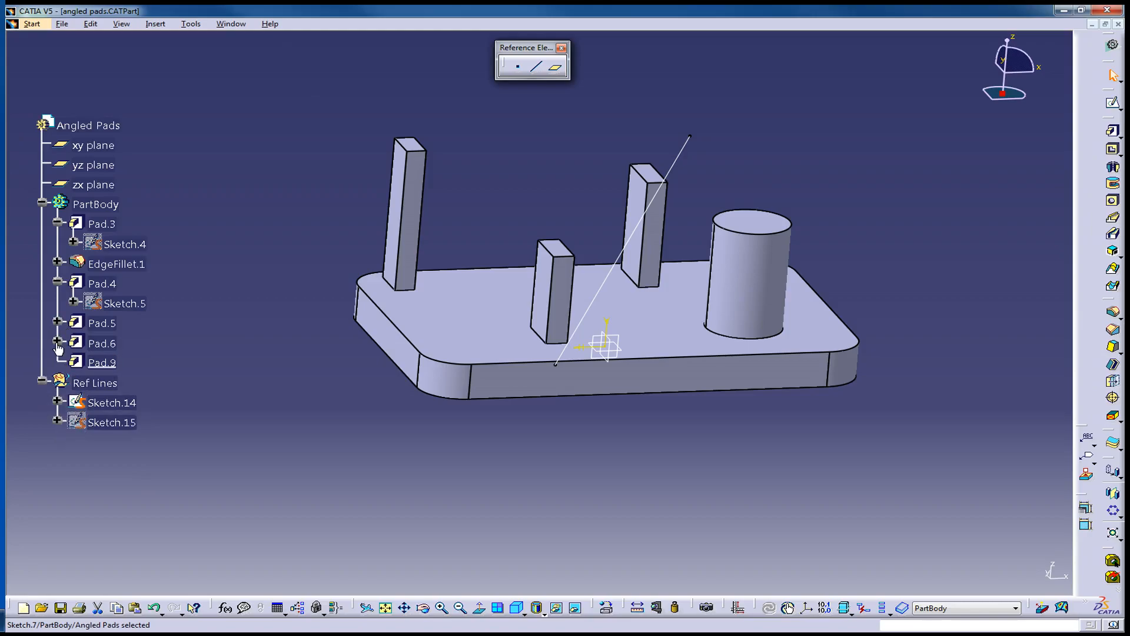
{"action": "left_click", "coordinate": [57, 340]}
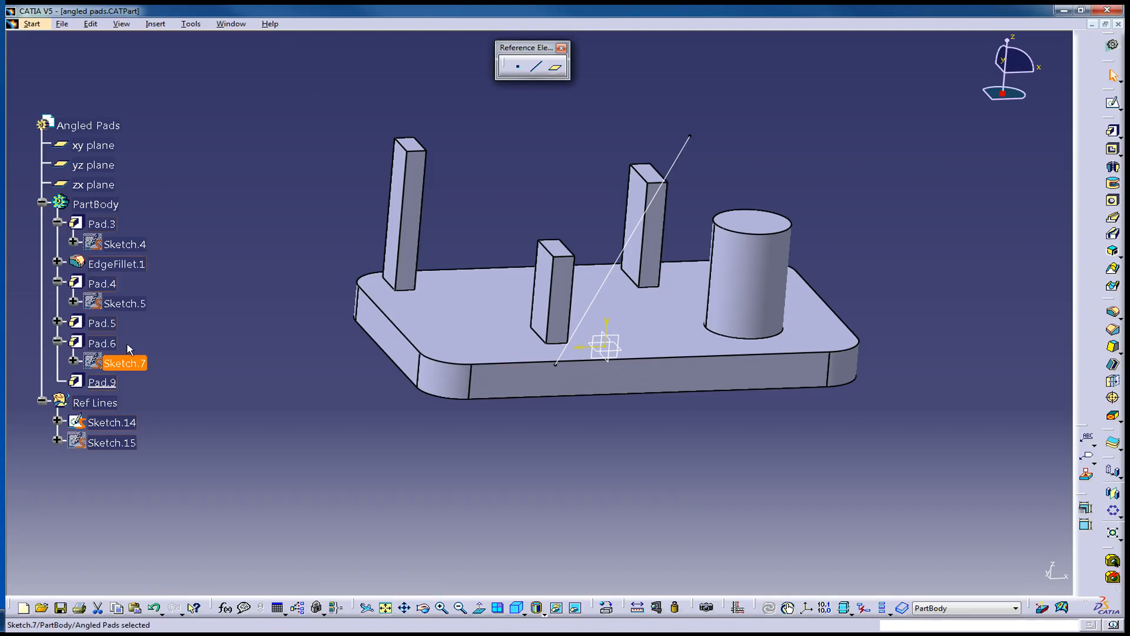
{"action": "left_click", "coordinate": [101, 343]}
{"action": "right_click", "coordinate": [99, 343]}
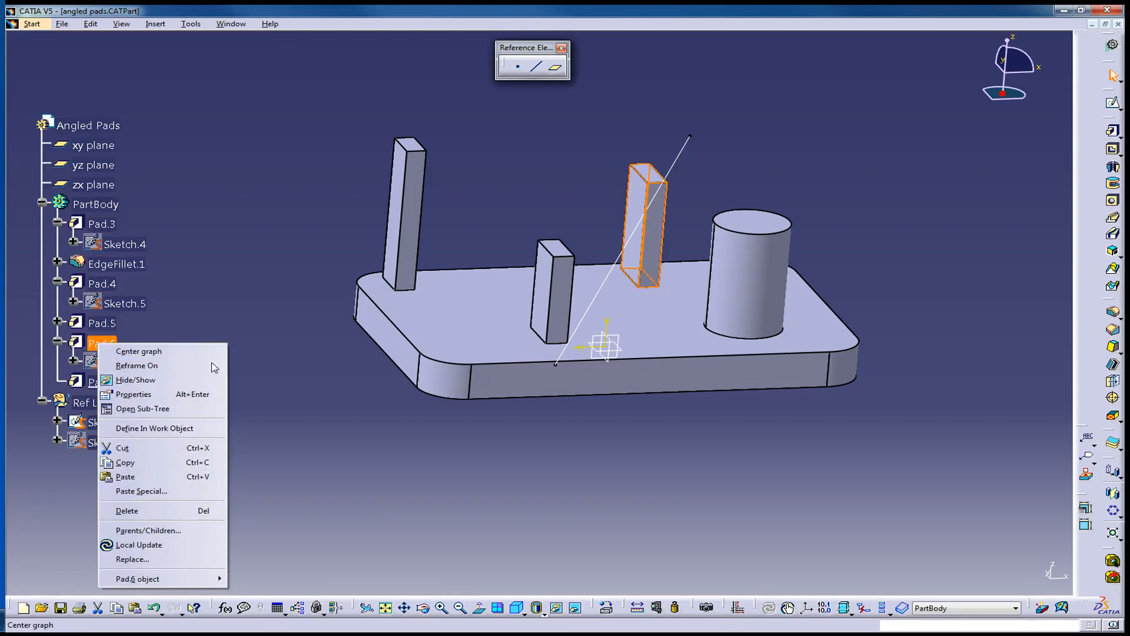
{"action": "left_click", "coordinate": [141, 430]}
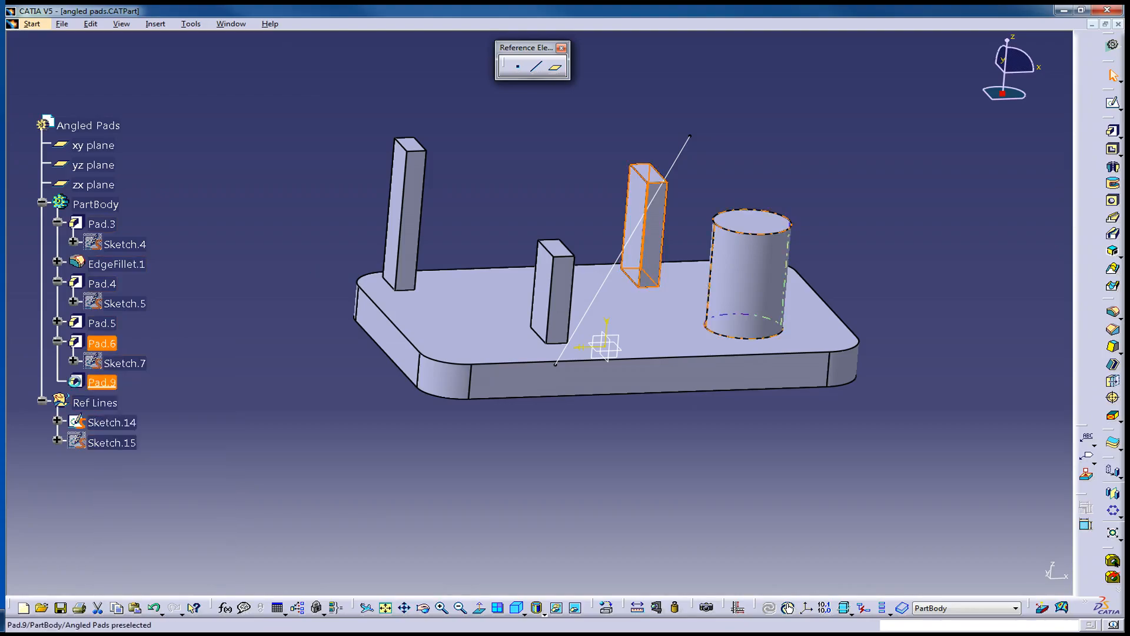
{"action": "left_click", "coordinate": [116, 341]}
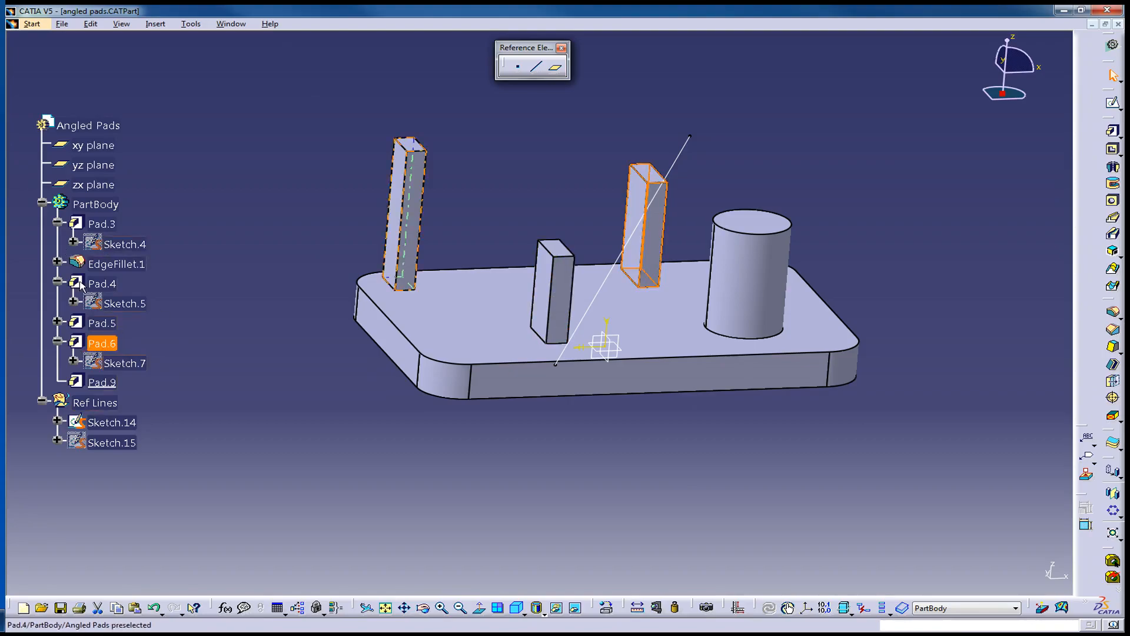
{"action": "left_click", "coordinate": [57, 340]}
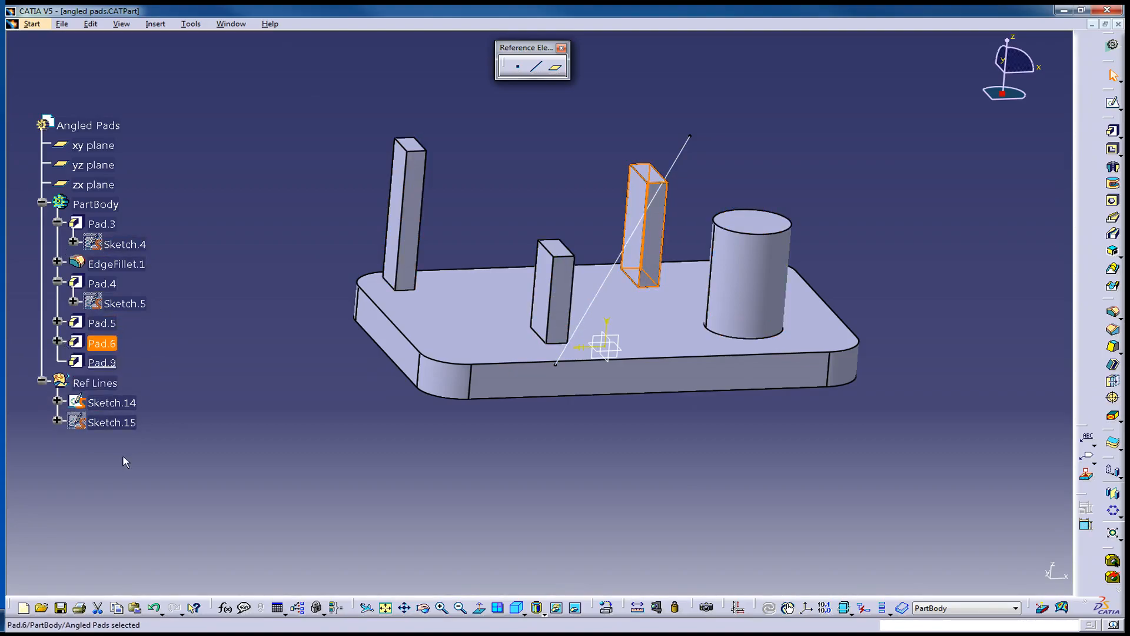
Show the parents and children of Pad.9 and reframe the tree on its parent sketch, Sketch.15
{"action": "left_click", "coordinate": [105, 365]}
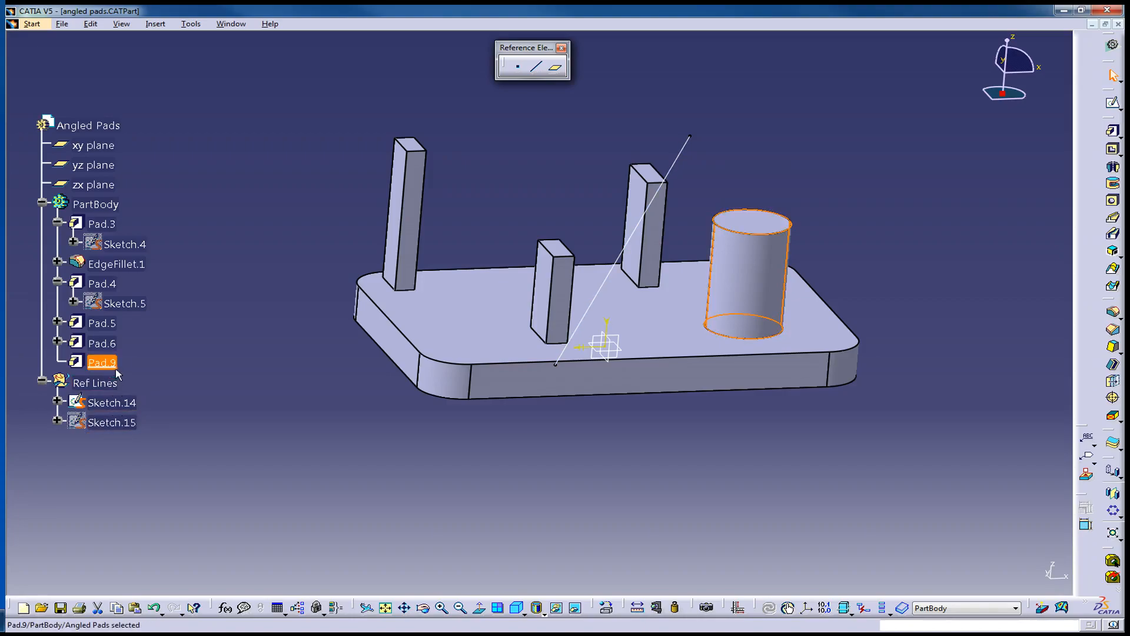
{"action": "right_click", "coordinate": [105, 364]}
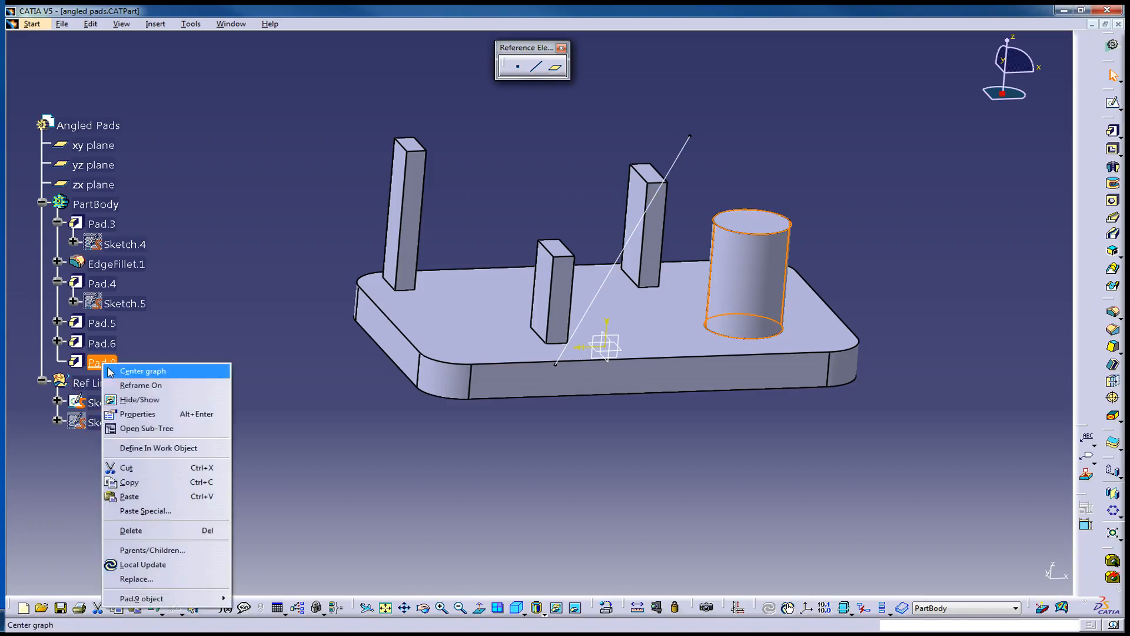
{"action": "left_click", "coordinate": [182, 551]}
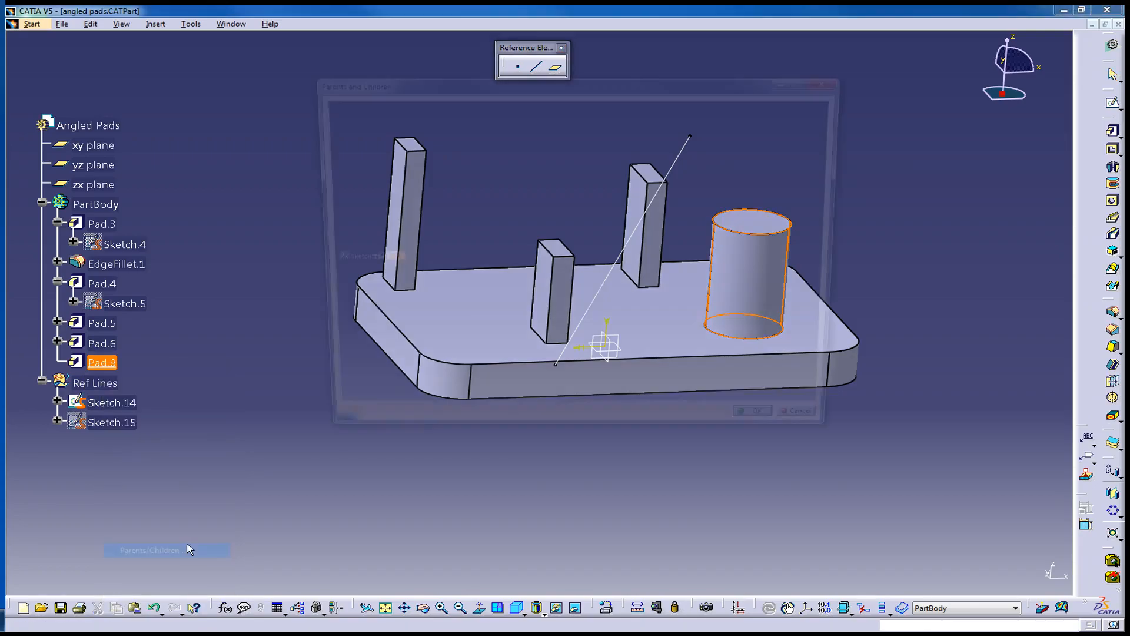
{"action": "mouse_move", "coordinate": [456, 295]}
{"action": "middle_mouse_down"}
{"action": "mouse_move", "coordinate": [498, 236]}
{"action": "mouse_move", "coordinate": [707, 270]}
{"action": "mouse_move", "coordinate": [558, 302]}
{"action": "mouse_move", "coordinate": [638, 295]}
{"action": "mouse_move", "coordinate": [661, 111]}
{"action": "mouse_move", "coordinate": [612, 253]}
{"action": "mouse_move", "coordinate": [671, 116]}
{"action": "mouse_move", "coordinate": [593, 316]}
{"action": "mouse_move", "coordinate": [608, 302]}
{"action": "mouse_move", "coordinate": [619, 310]}
{"action": "mouse_move", "coordinate": [618, 299]}
{"action": "middle_mouse_up"}
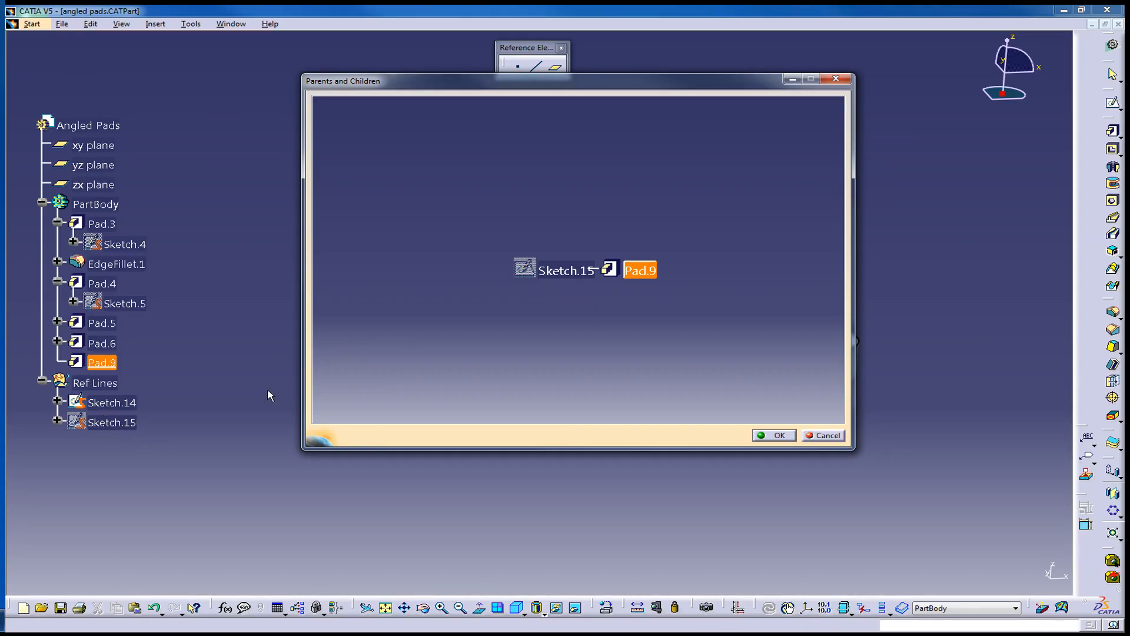
{"action": "right_click", "coordinate": [567, 272]}
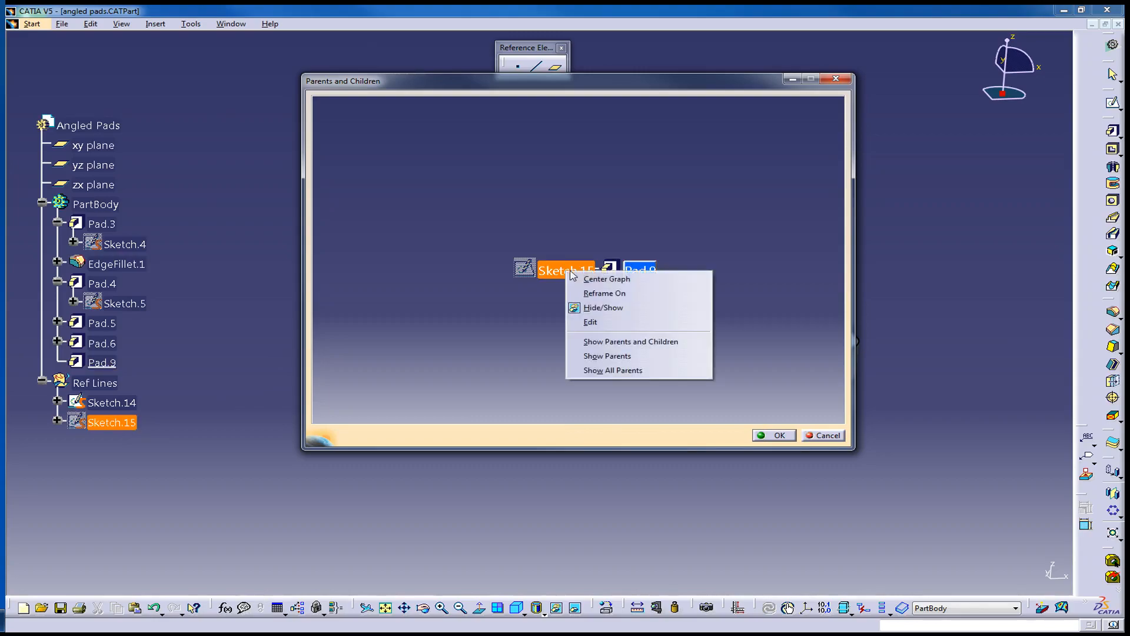
{"action": "left_click", "coordinate": [603, 292]}
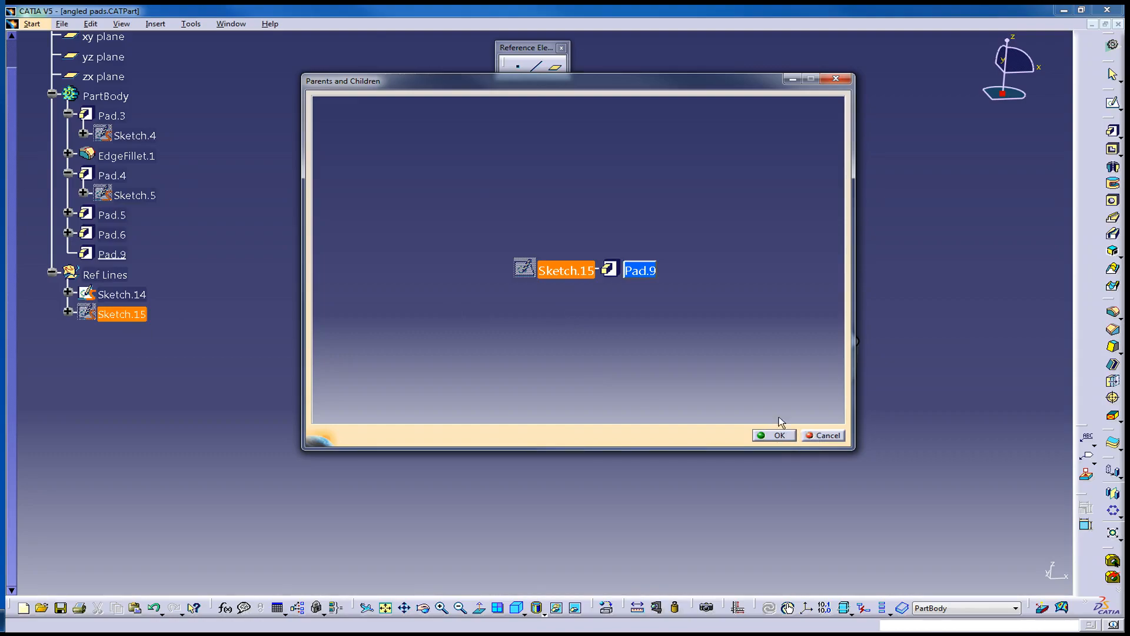
Edit Sketch.15 from the parents and children view, enlarge its circle, and return to the part
{"action": "right_click", "coordinate": [557, 281]}
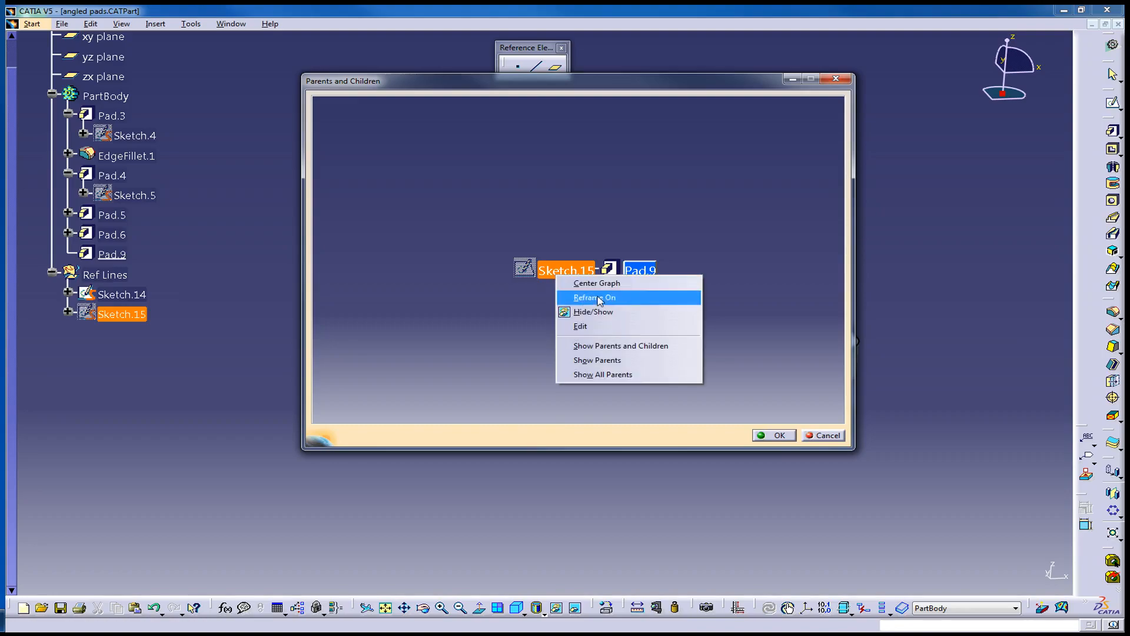
{"action": "left_click", "coordinate": [588, 327]}
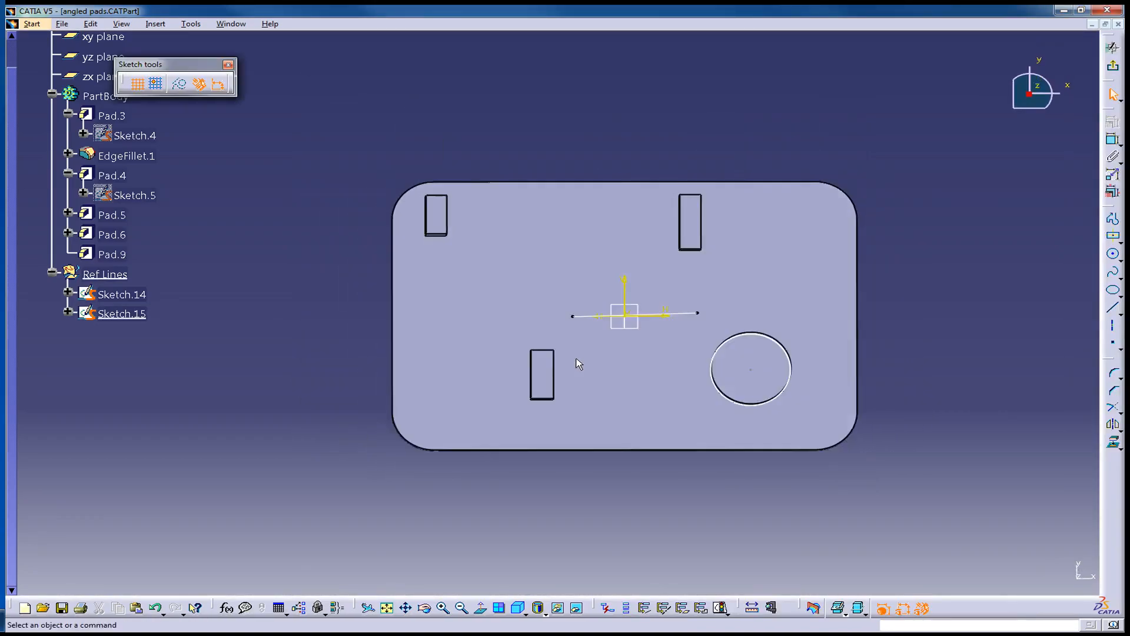
{"action": "left_click", "coordinate": [769, 342]}
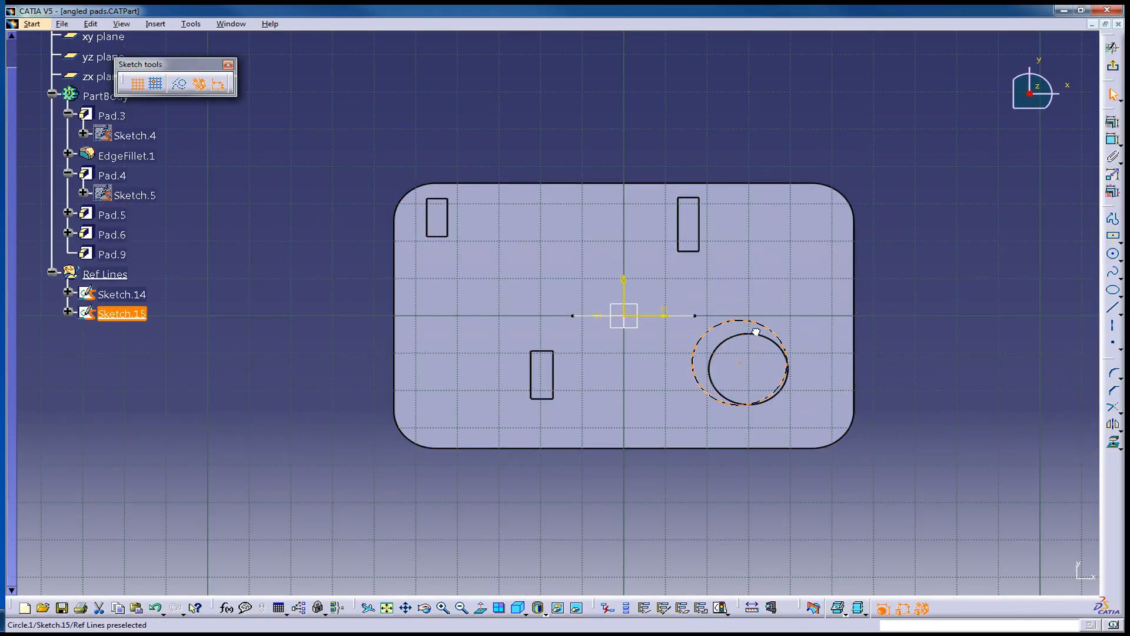
{"action": "left_click", "coordinate": [1113, 66]}
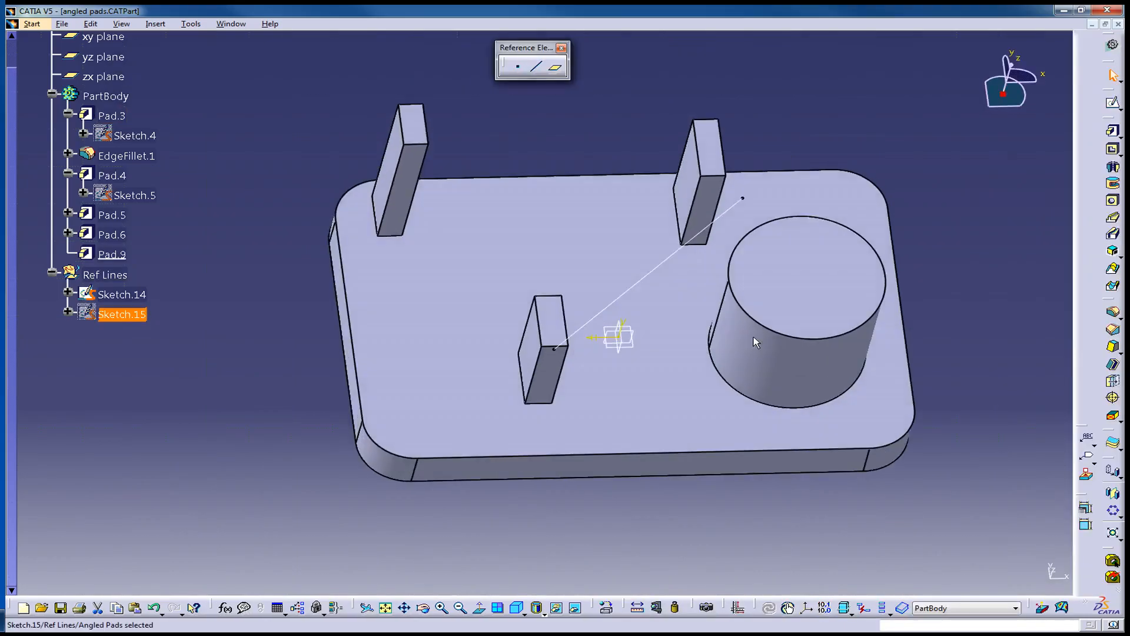
{"action": "left_click", "coordinate": [824, 150]}
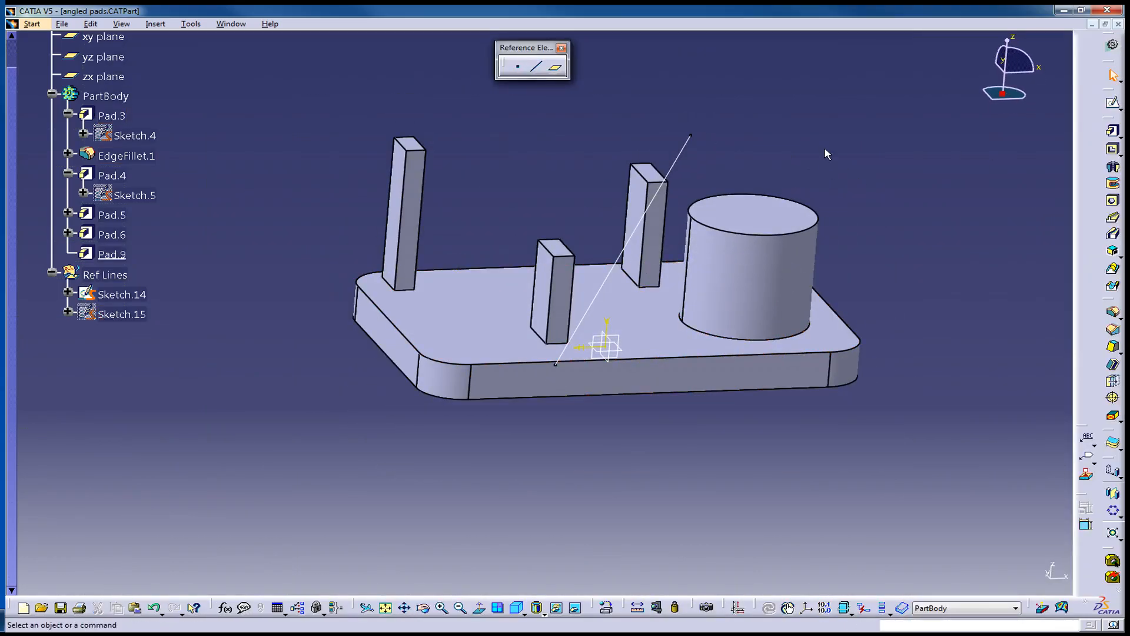
Undo back past the circle resize, the cylindrical pad Pad.9 and its profile sketch, Sketch.15
{"action": "middle_click_drag", "start_coordinate": [807, 146], "coordinate": [793, 171]}
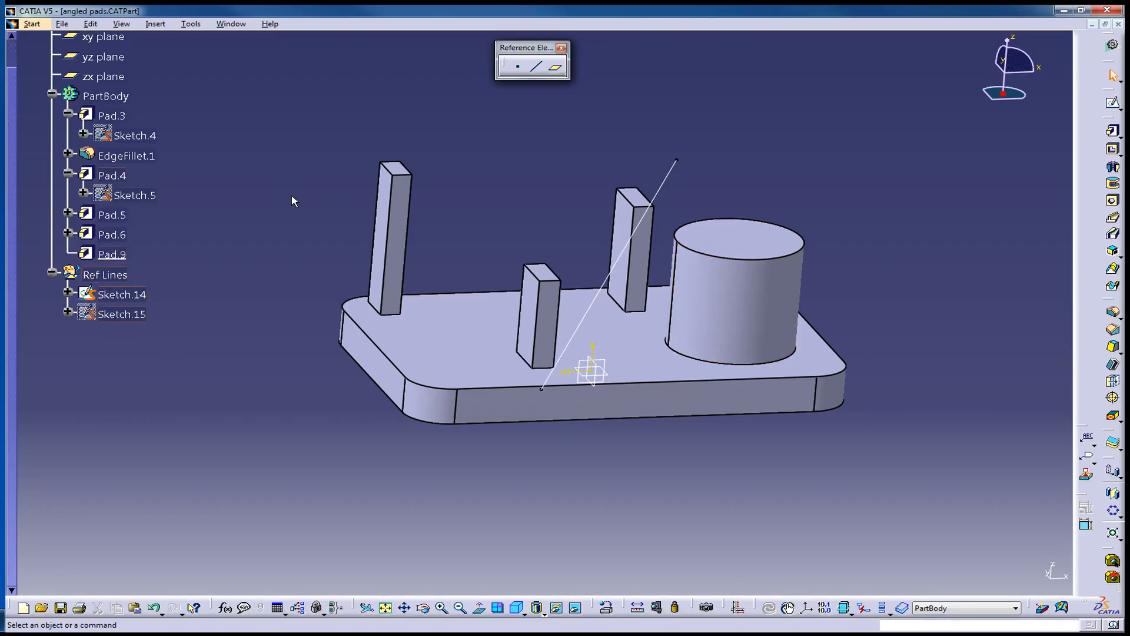
{"action": "key", "text": "ctrl+z"}
{"action": "key", "text": "ctrl+z"}
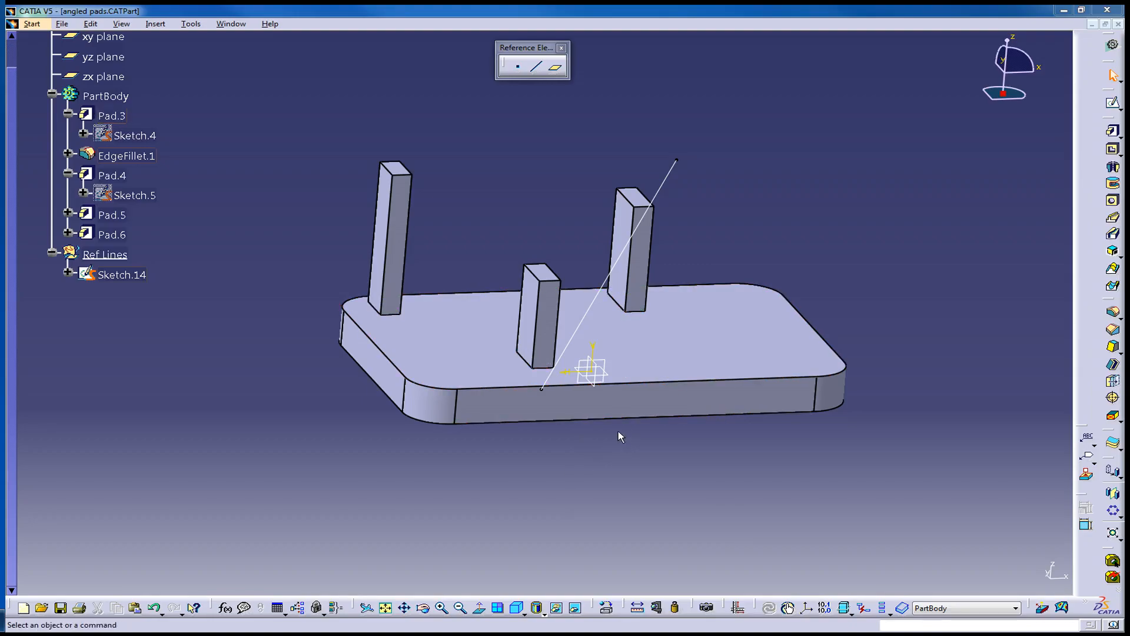
{"action": "mouse_move", "coordinate": [486, 447]}
{"action": "middle_mouse_down"}
{"action": "mouse_move", "coordinate": [497, 424]}
{"action": "mouse_move", "coordinate": [419, 484]}
{"action": "mouse_move", "coordinate": [480, 415]}
{"action": "mouse_move", "coordinate": [465, 412]}
{"action": "middle_mouse_up"}
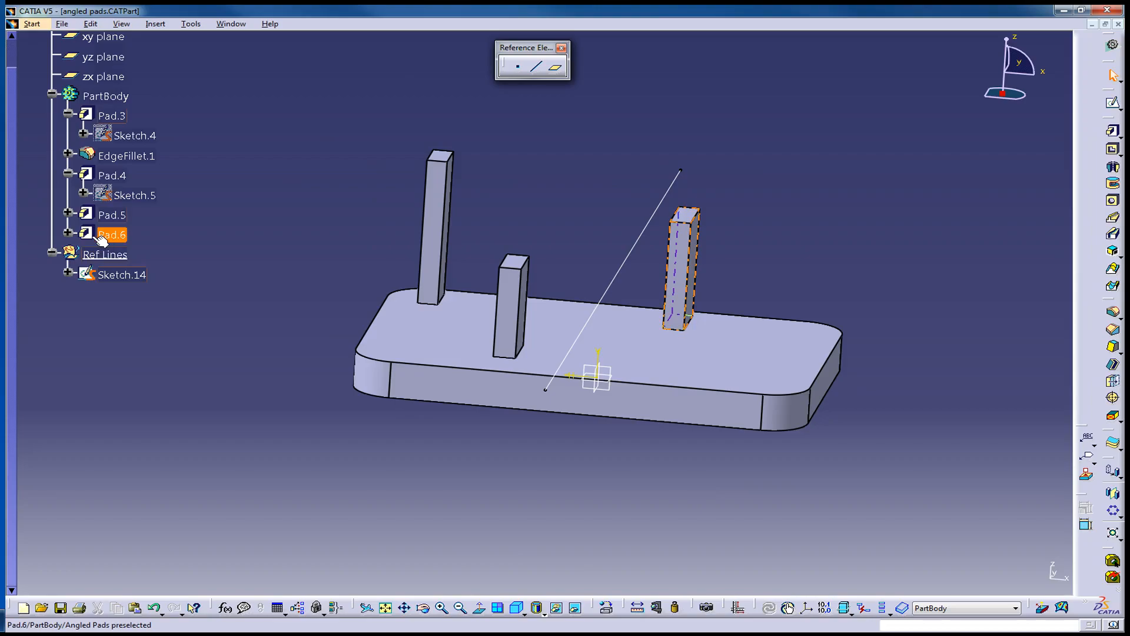
{"action": "right_click", "coordinate": [110, 97]}
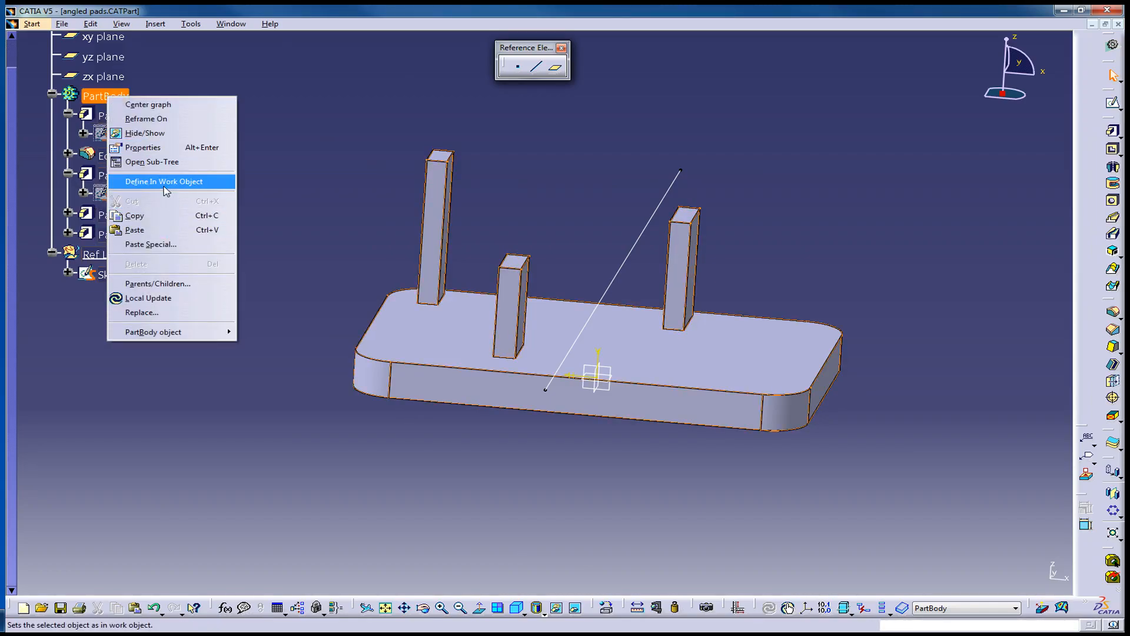
{"action": "left_click", "coordinate": [329, 173]}
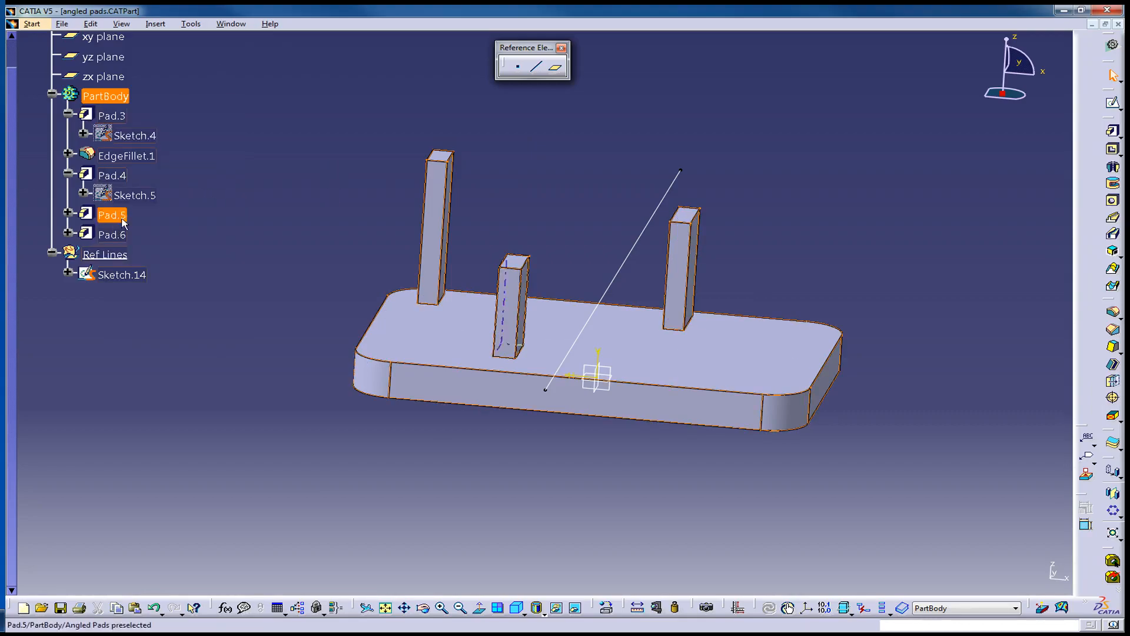
{"action": "left_click", "coordinate": [266, 188]}
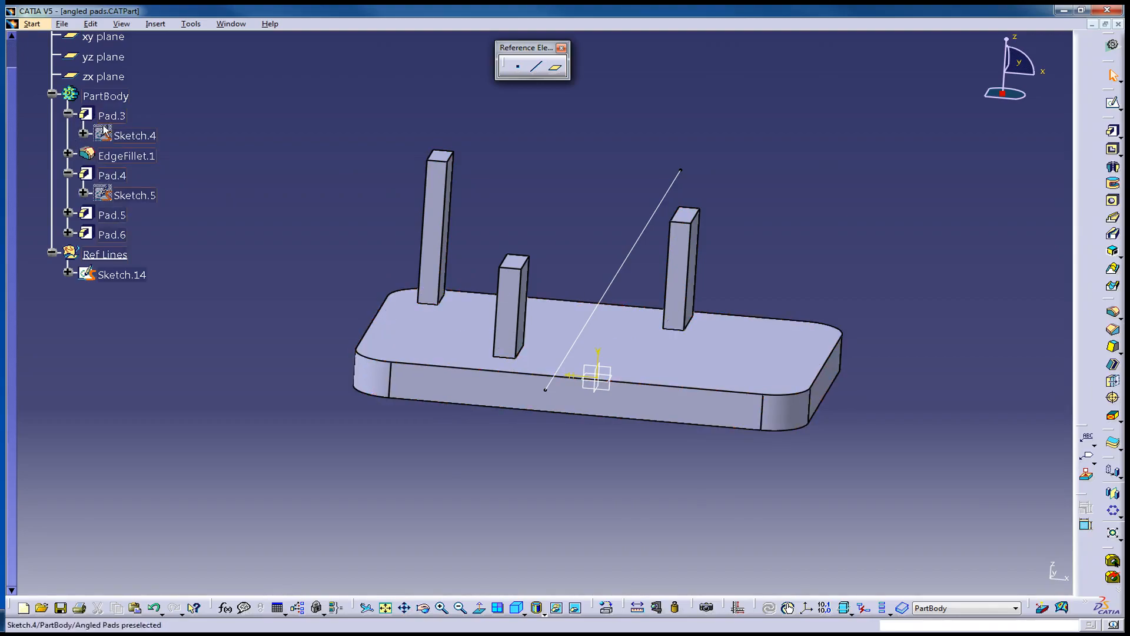
Expand EdgeFillet.1, Pad.5 and Pad.6 in the tree and examine the order of features and their sketches
{"action": "left_click", "coordinate": [67, 153]}
{"action": "left_click", "coordinate": [68, 233]}
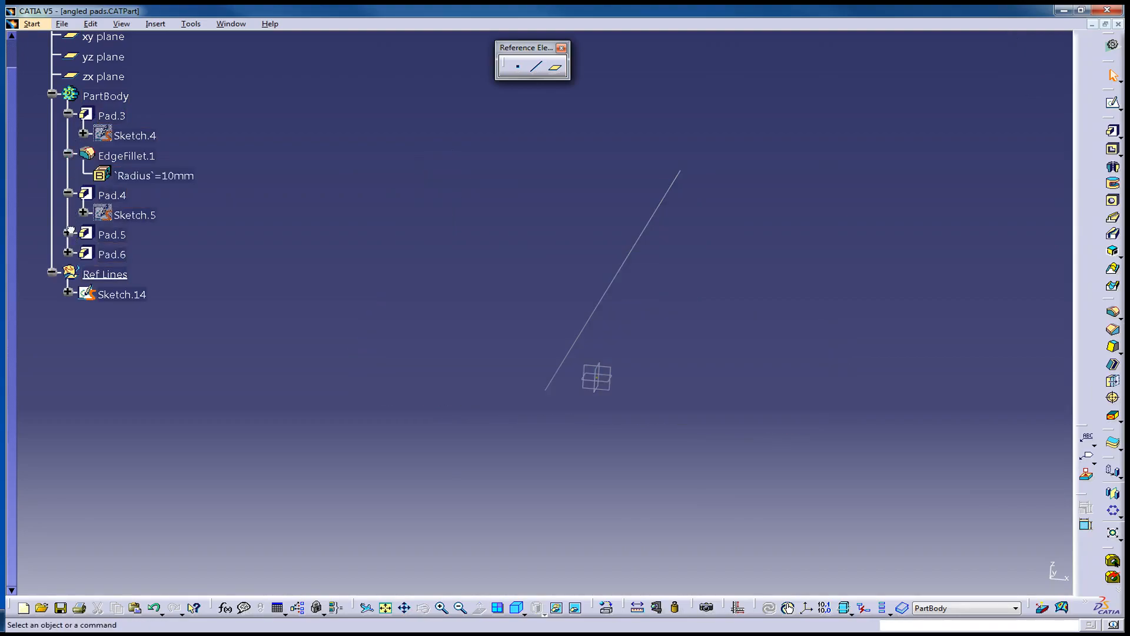
{"action": "left_click", "coordinate": [69, 272]}
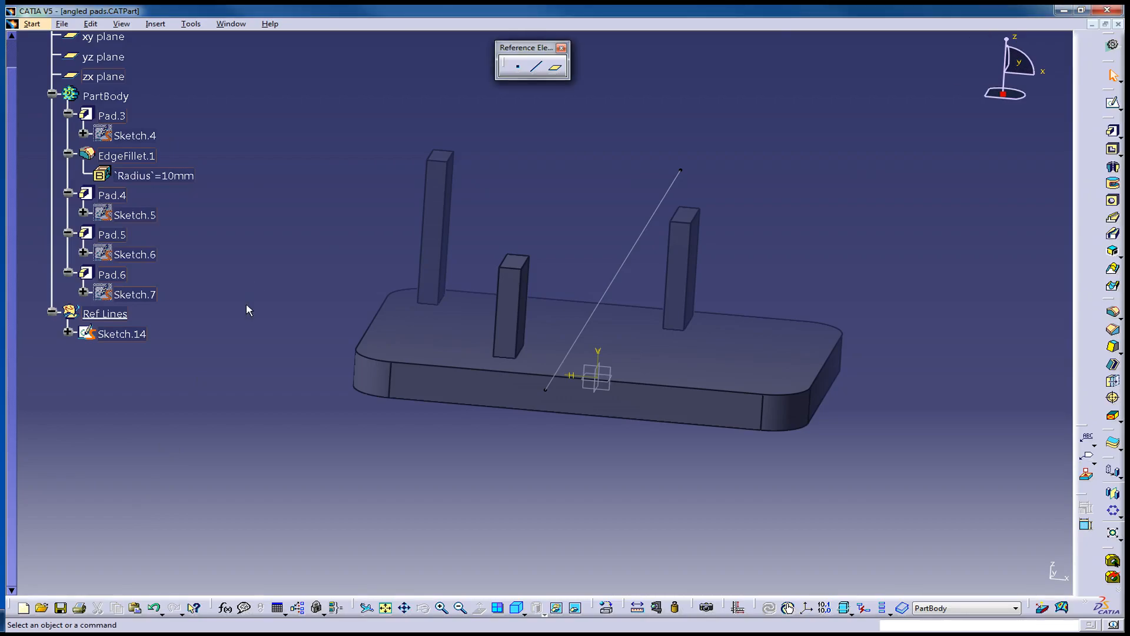
{"action": "scroll", "coordinate": [231, 335], "scroll_direction": "up", "scroll_amount": 2}
{"action": "scroll", "coordinate": [231, 336], "scroll_direction": "down", "scroll_amount": 2}
{"action": "scroll", "coordinate": [231, 335], "scroll_direction": "up", "scroll_amount": 1}
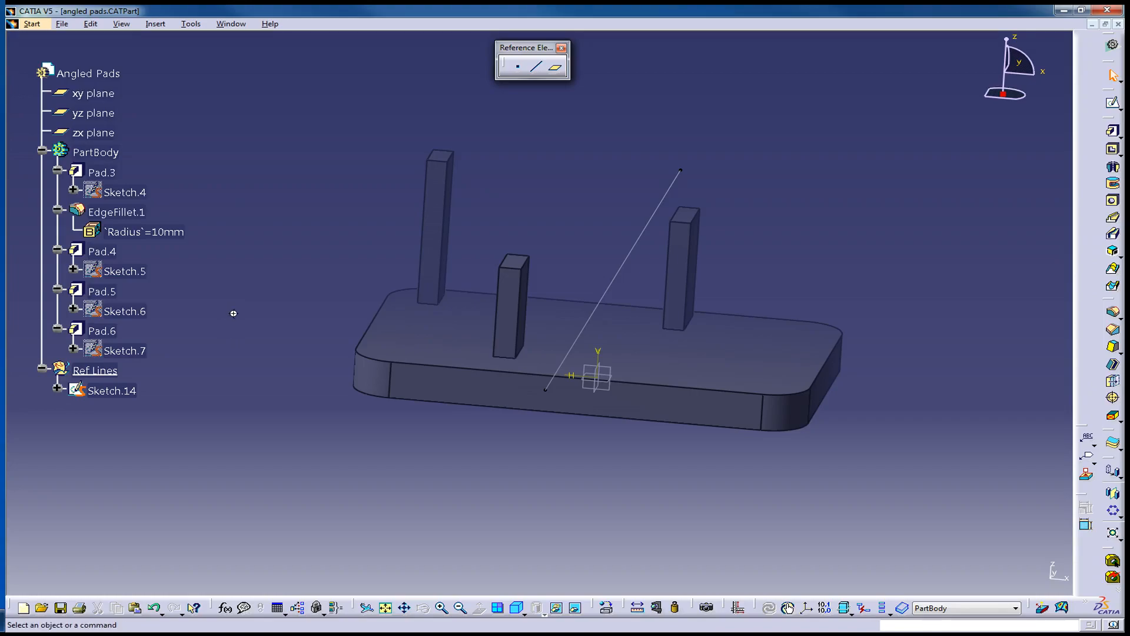
{"action": "middle_click_drag", "start_coordinate": [233, 313], "coordinate": [291, 283]}
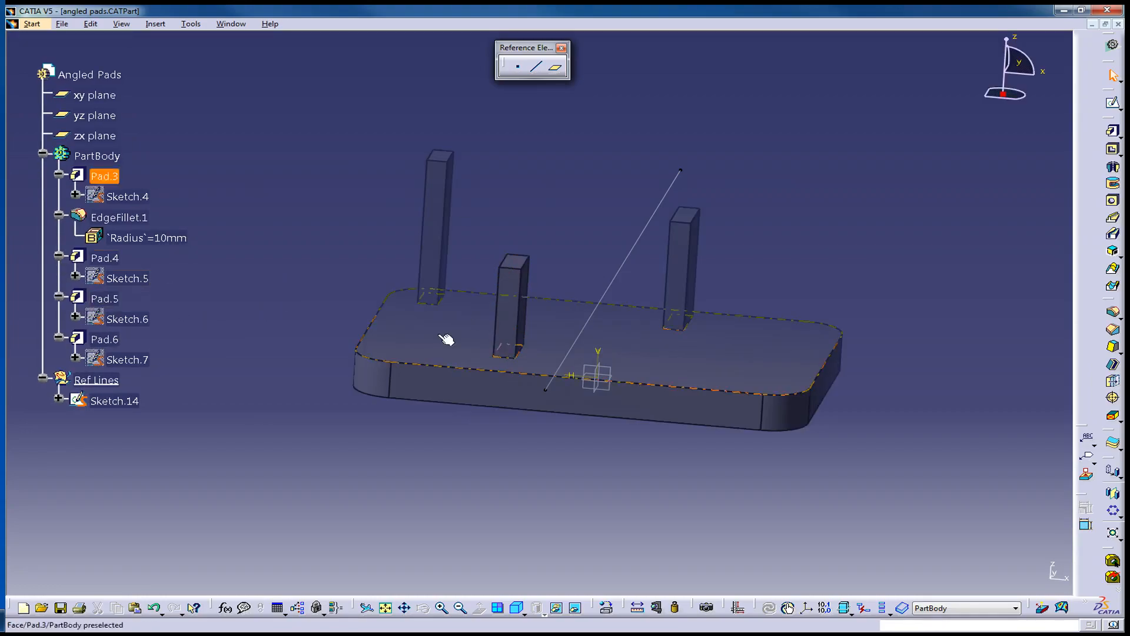
{"action": "middle_click_drag", "start_coordinate": [529, 333], "coordinate": [586, 254]}
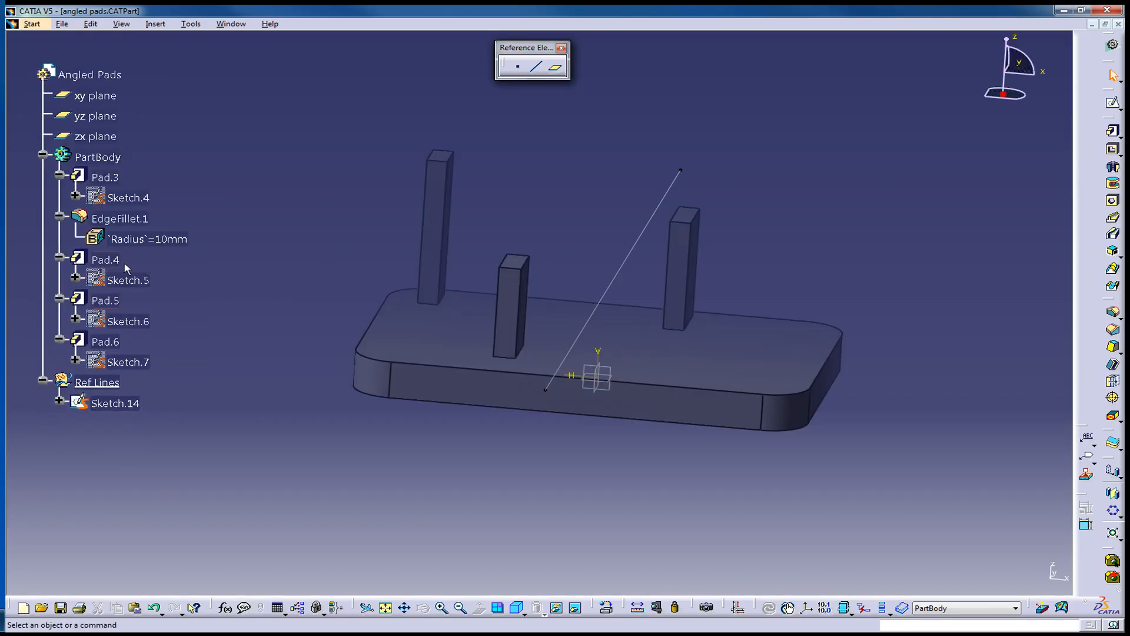
{"action": "left_click", "coordinate": [59, 238]}
{"action": "middle_click_drag", "start_coordinate": [560, 301], "coordinate": [524, 318]}
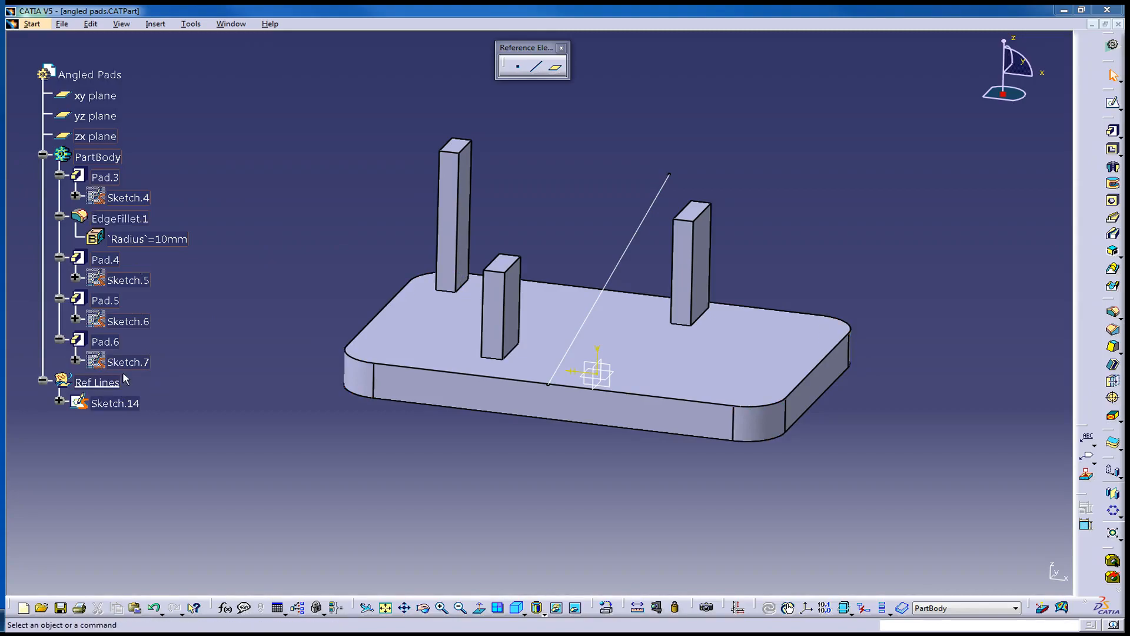
Expand Sketch.7 down to its constraints, examine them, and collapse the branch back to Pad.6
{"action": "left_click", "coordinate": [75, 360]}
{"action": "left_click", "coordinate": [92, 421]}
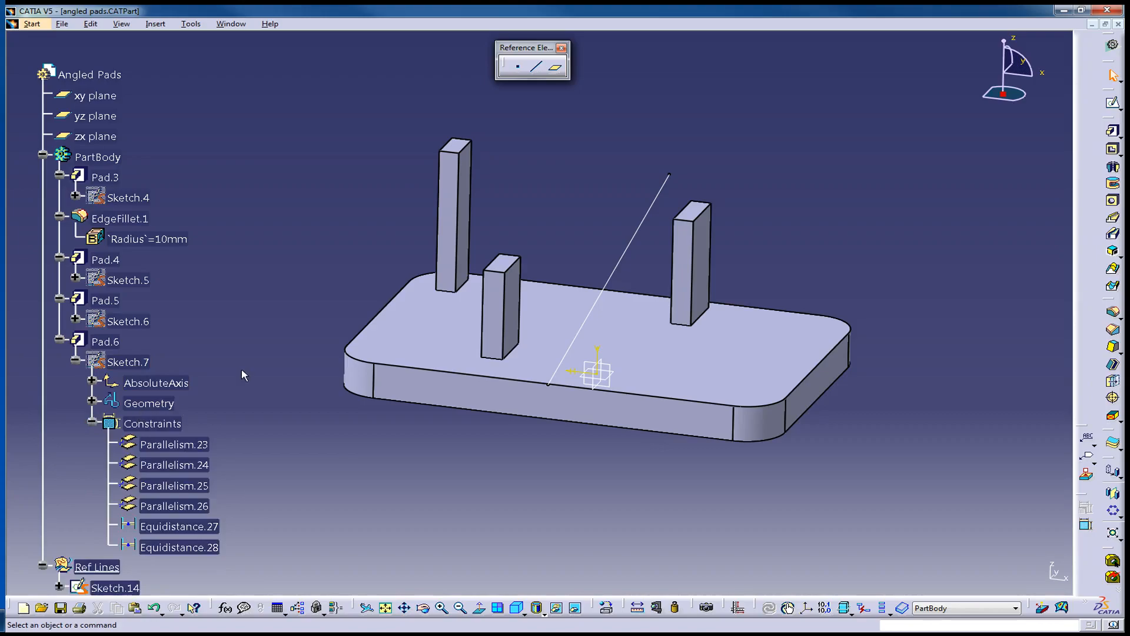
{"action": "scroll", "coordinate": [242, 369], "scroll_direction": "down", "scroll_amount": 1}
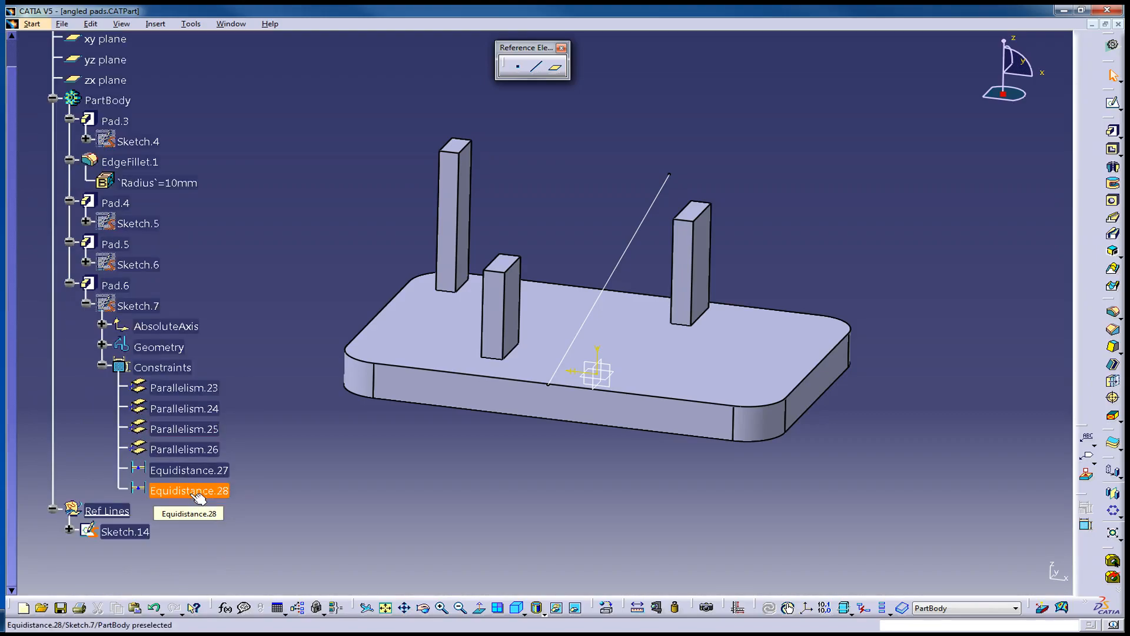
{"action": "left_click", "coordinate": [101, 366]}
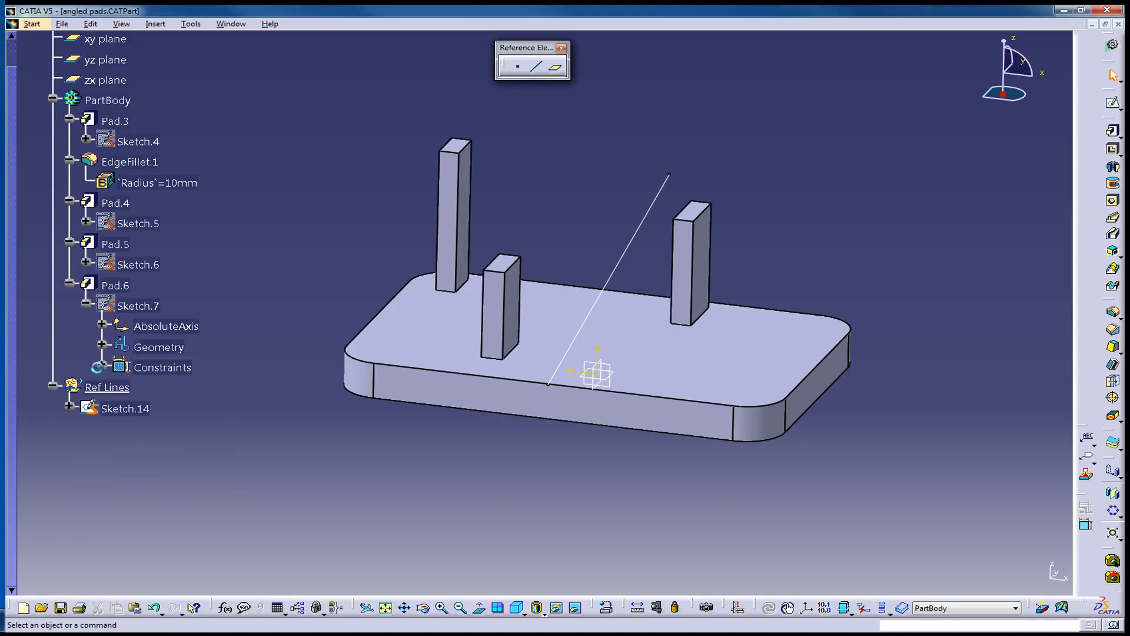
{"action": "left_click", "coordinate": [86, 303]}
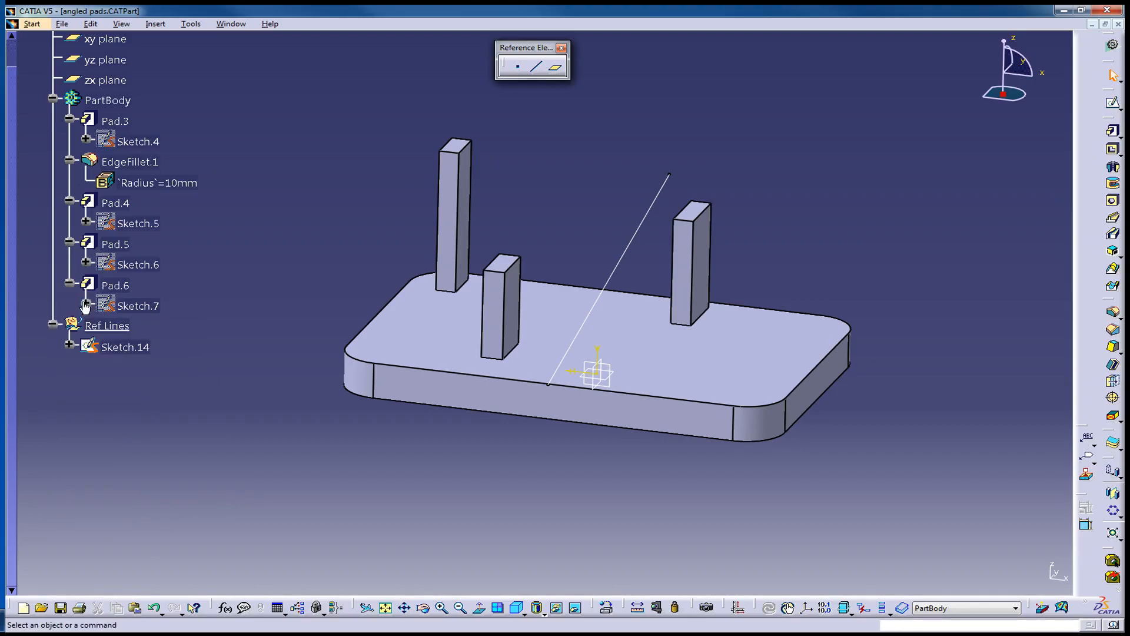
{"action": "left_click", "coordinate": [70, 284]}
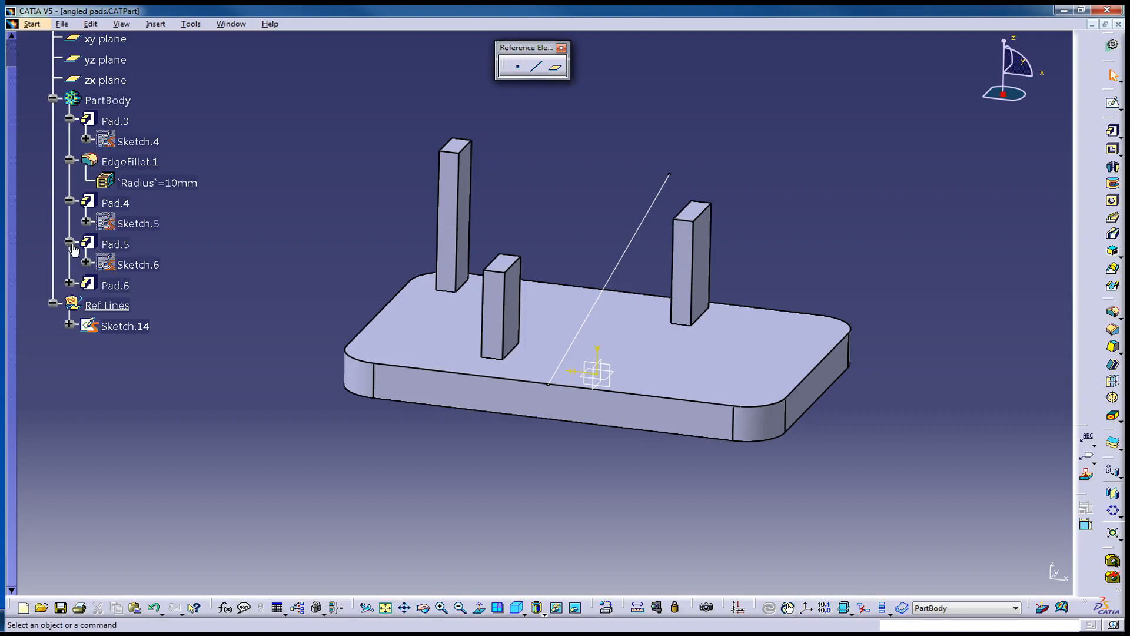
Collapse the expanded feature branches under PartBody and define Pad.6 as the in-work object
{"action": "left_click", "coordinate": [70, 242]}
{"action": "left_click", "coordinate": [70, 201]}
{"action": "left_click", "coordinate": [70, 160]}
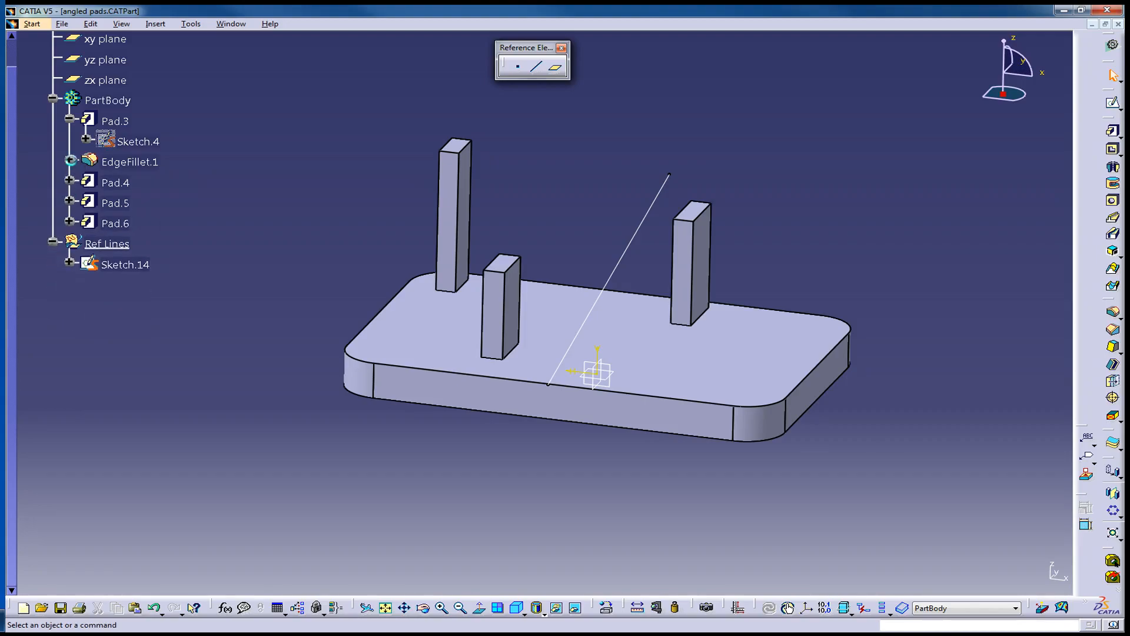
{"action": "left_click", "coordinate": [70, 119]}
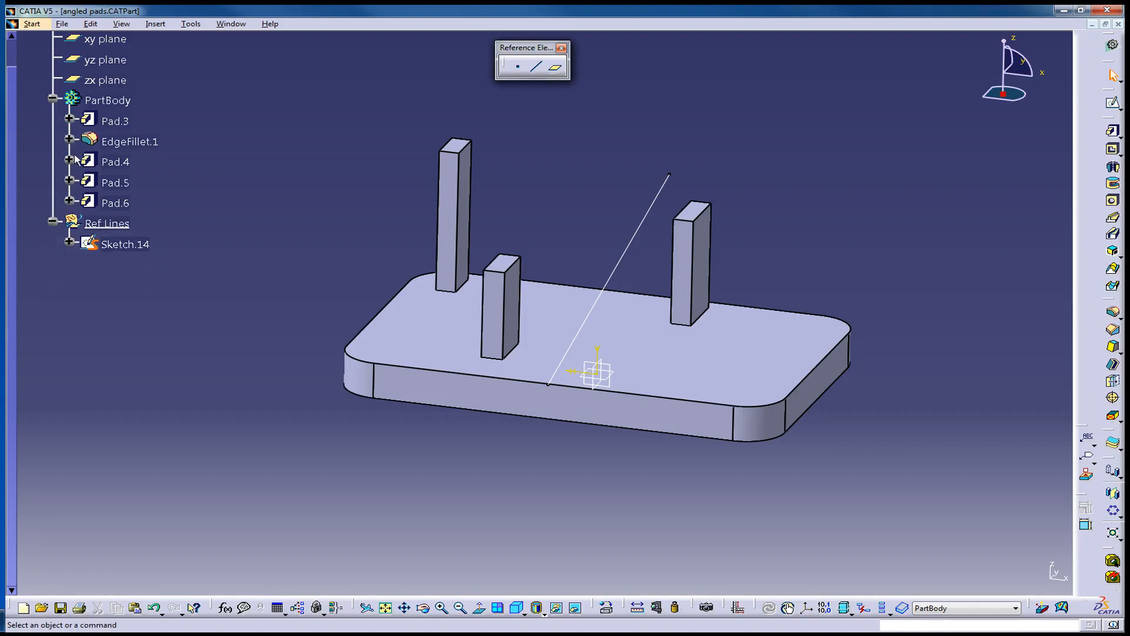
{"action": "right_click", "coordinate": [117, 204]}
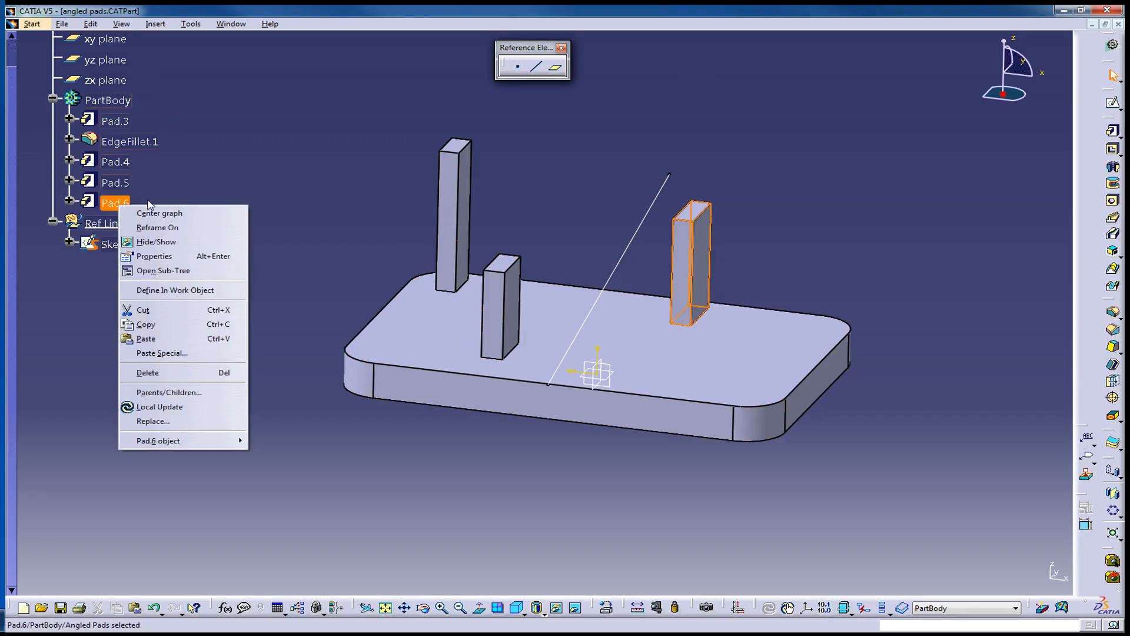
{"action": "left_click", "coordinate": [184, 290]}
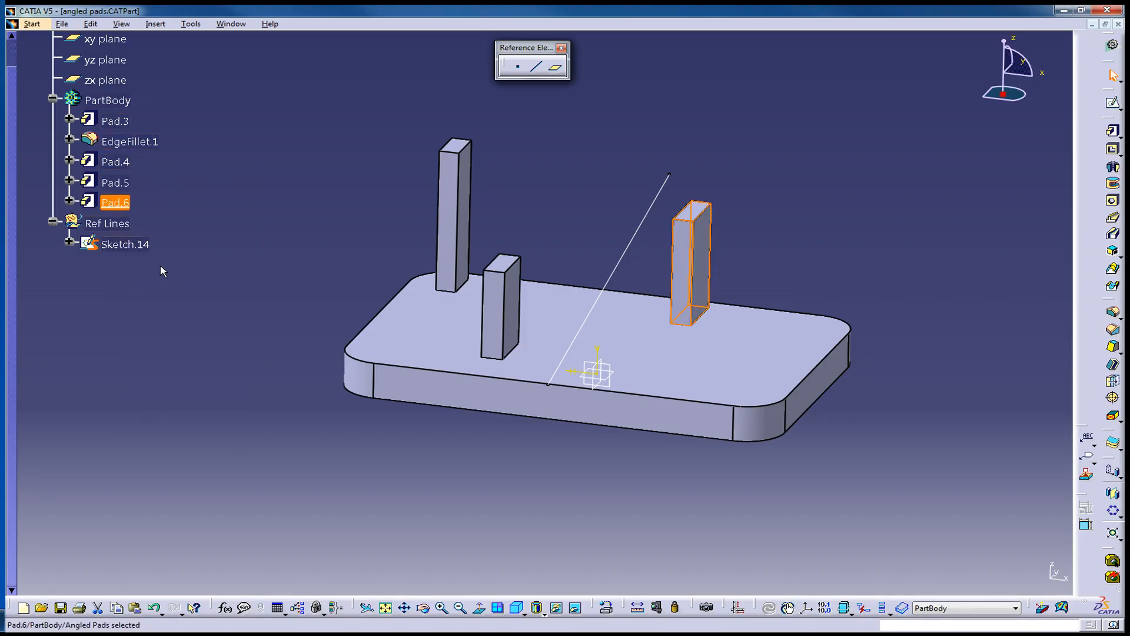
Highlight Pad.5, Pad.4 and EdgeFillet.1 in the tree to examine which features come before Pad.6
{"action": "left_click", "coordinate": [118, 182]}
{"action": "left_click", "coordinate": [118, 162]}
{"action": "left_click", "coordinate": [127, 141]}
{"action": "left_click", "coordinate": [116, 182]}
{"action": "left_click", "coordinate": [115, 162]}
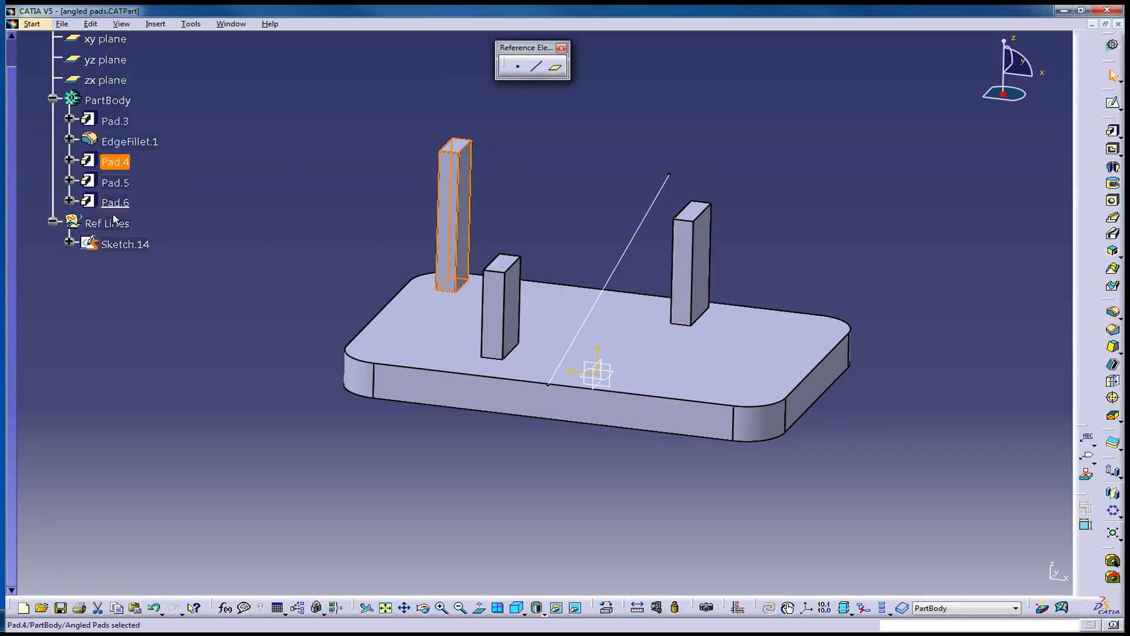
{"action": "left_click", "coordinate": [114, 182]}
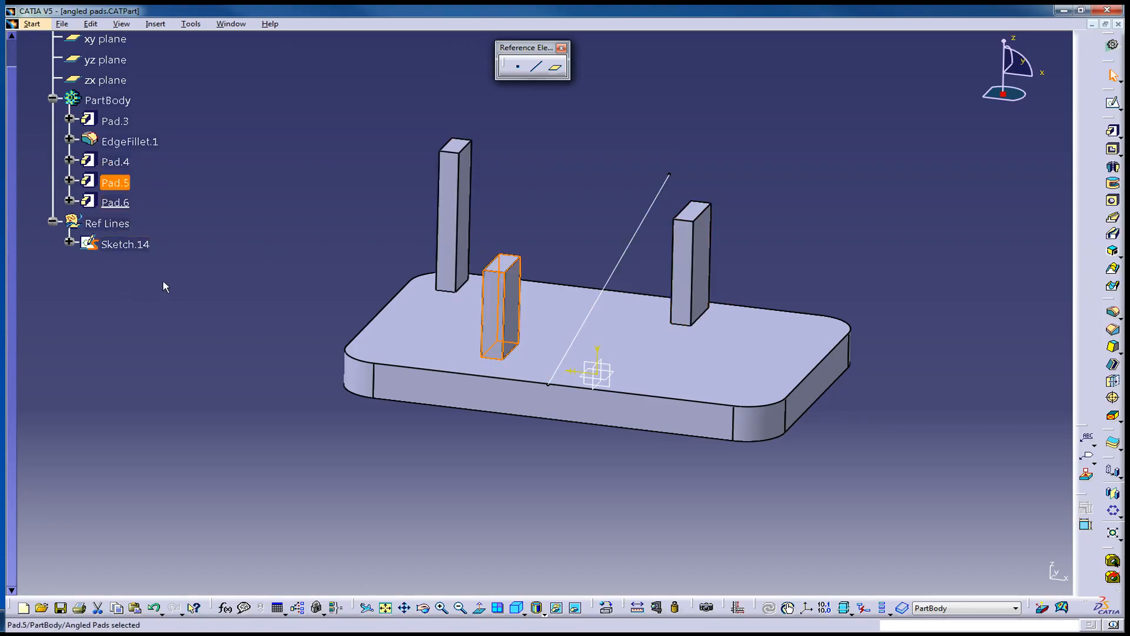
{"action": "left_click", "coordinate": [129, 189]}
{"action": "left_click", "coordinate": [207, 177]}
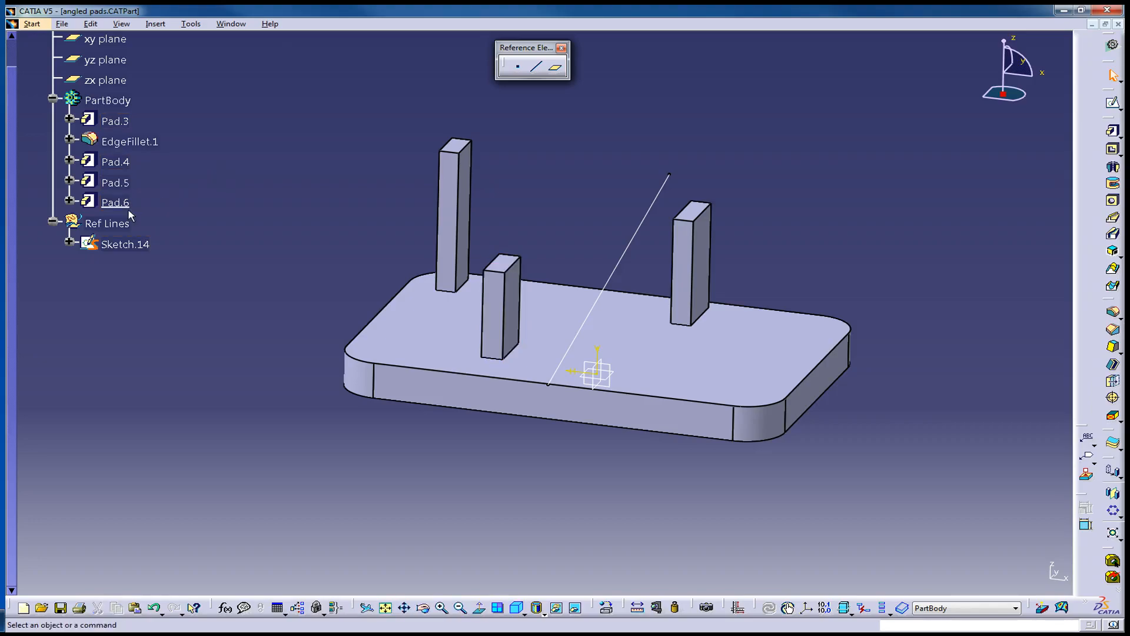
Sketch a circle of about 6.4 mm radius on the base plate's top face, near its front right area, and leave the sketch
{"action": "middle_click_drag", "start_coordinate": [426, 372], "coordinate": [476, 345]}
{"action": "left_click", "coordinate": [1112, 102]}
{"action": "left_click", "coordinate": [717, 373]}
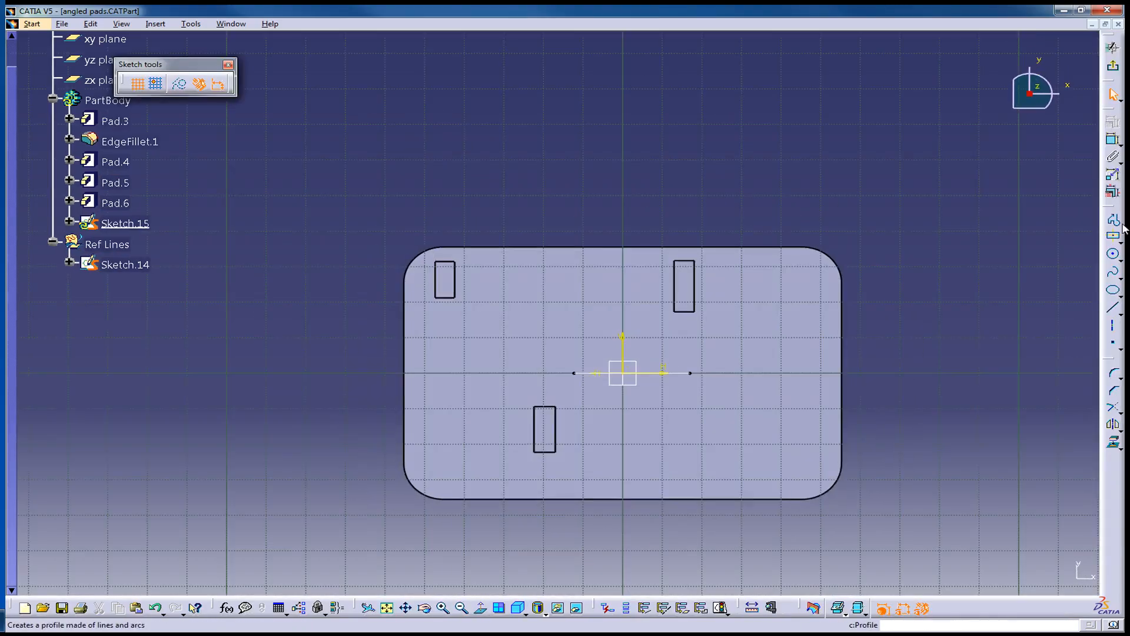
{"action": "left_click", "coordinate": [1112, 254]}
{"action": "left_click", "coordinate": [717, 427]}
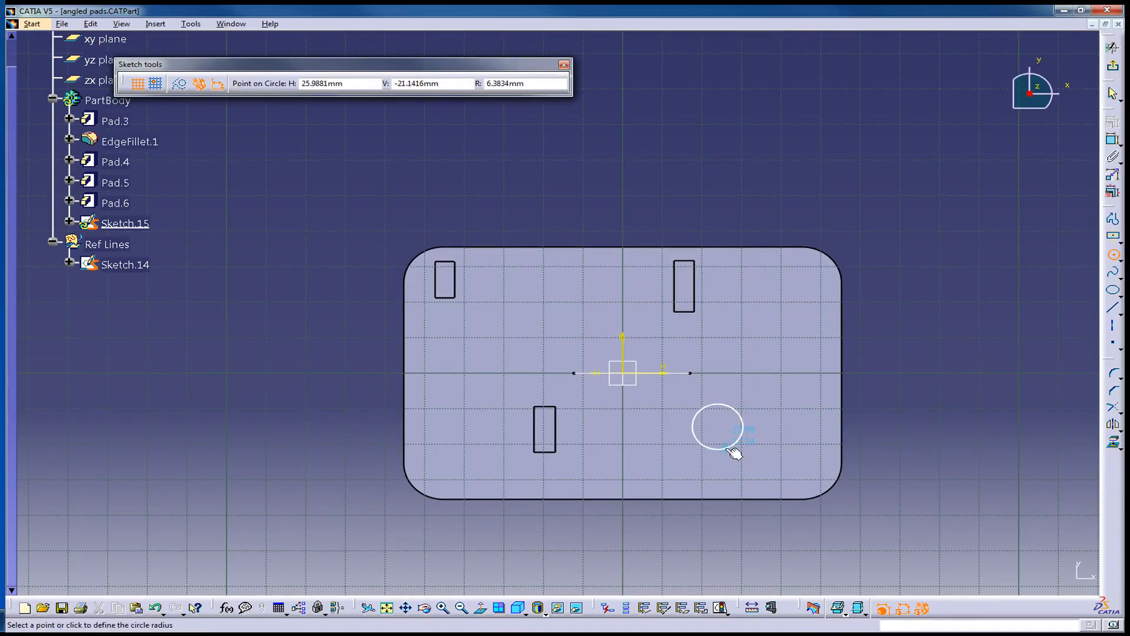
{"action": "left_click", "coordinate": [730, 448]}
{"action": "left_click", "coordinate": [1115, 74]}
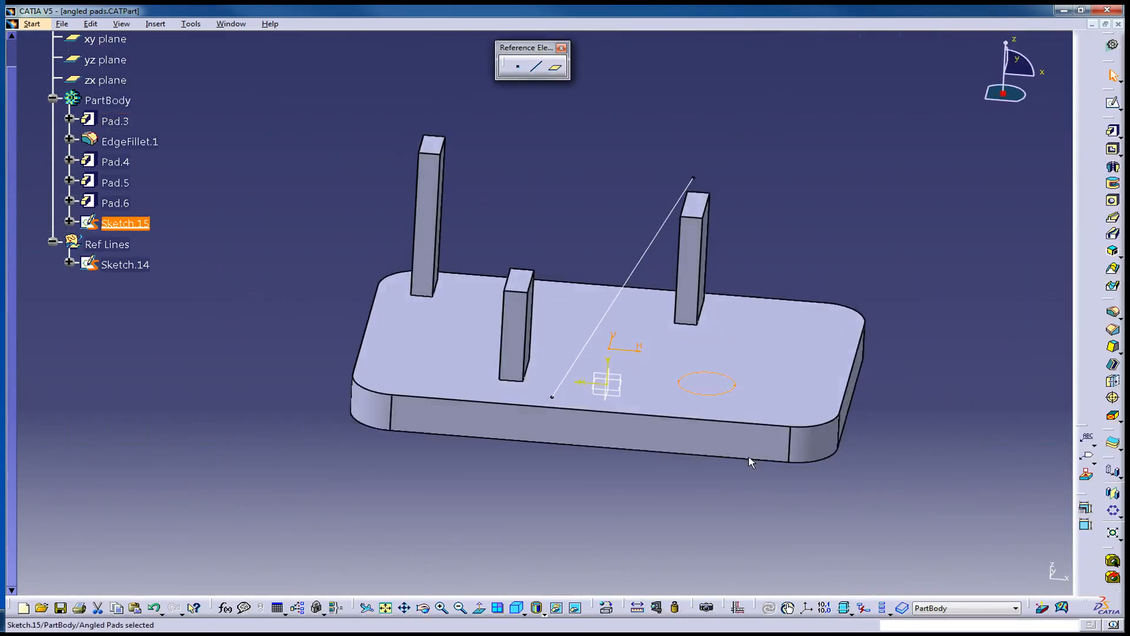
Extrude the circle sketch as a 50 mm pad, using the slanted line of Sketch.14 as its direction
{"action": "left_click", "coordinate": [1112, 131]}
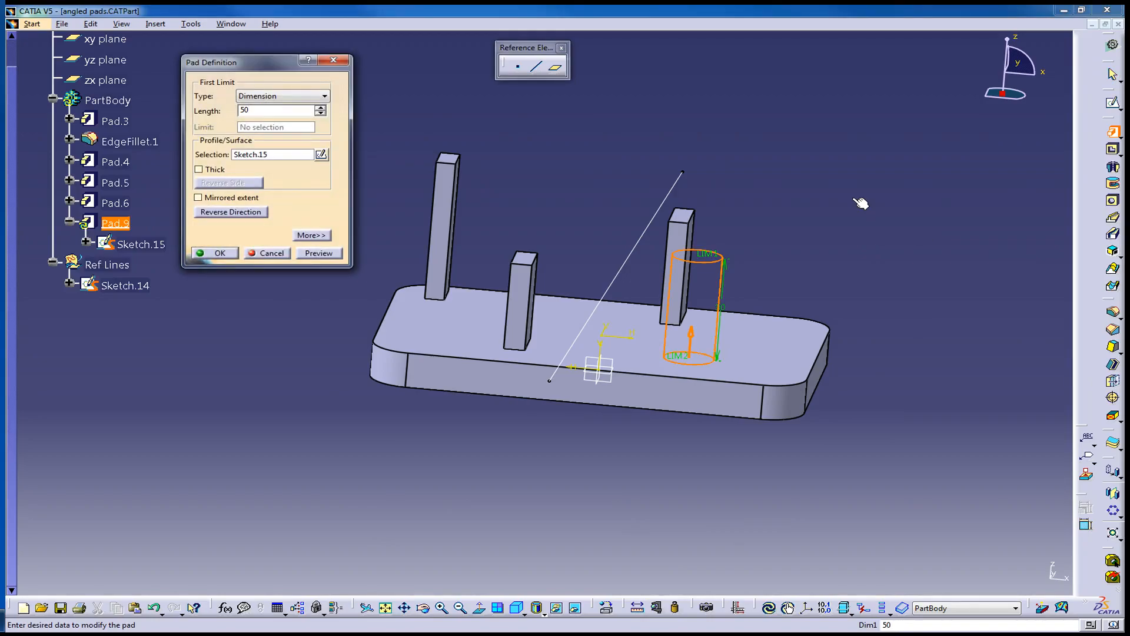
{"action": "left_click", "coordinate": [318, 236]}
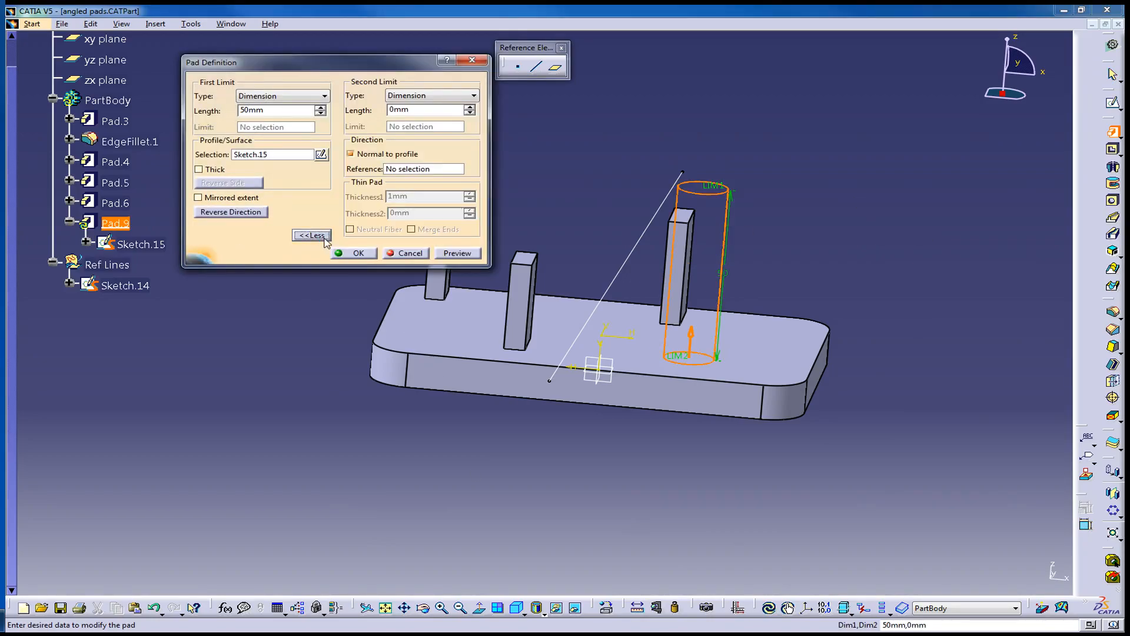
{"action": "left_click", "coordinate": [395, 169]}
{"action": "left_click", "coordinate": [631, 252]}
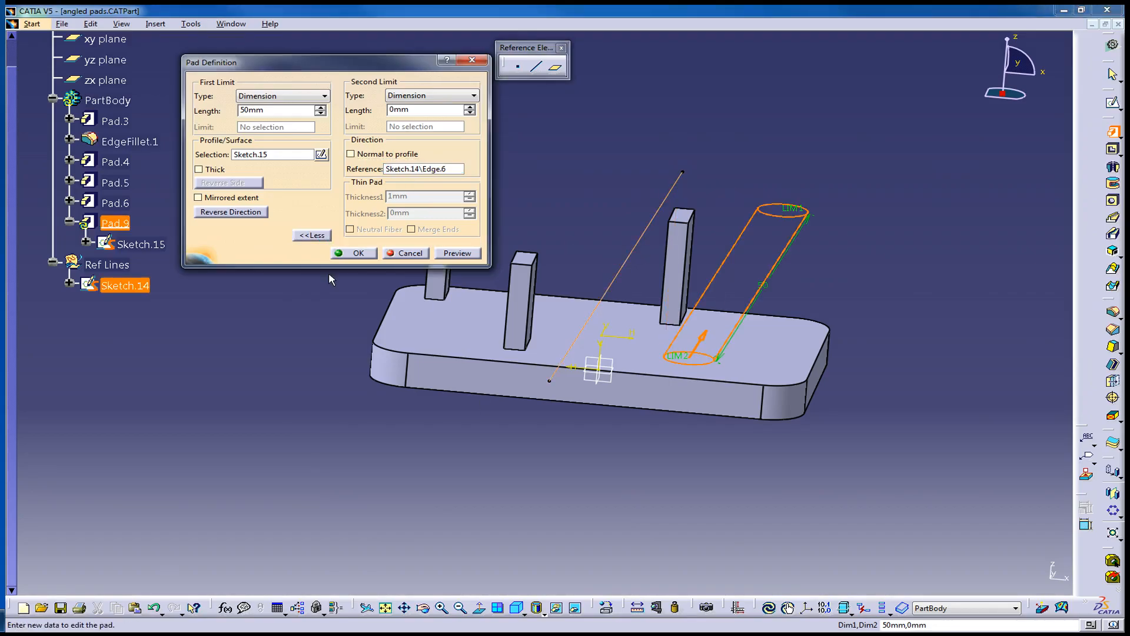
{"action": "left_click", "coordinate": [340, 257]}
{"action": "middle_click_drag", "start_coordinate": [690, 248], "coordinate": [554, 259]}
{"action": "scroll", "coordinate": [175, 341], "scroll_direction": "up", "scroll_amount": 2}
{"action": "scroll", "coordinate": [175, 344], "scroll_direction": "down", "scroll_amount": 1}
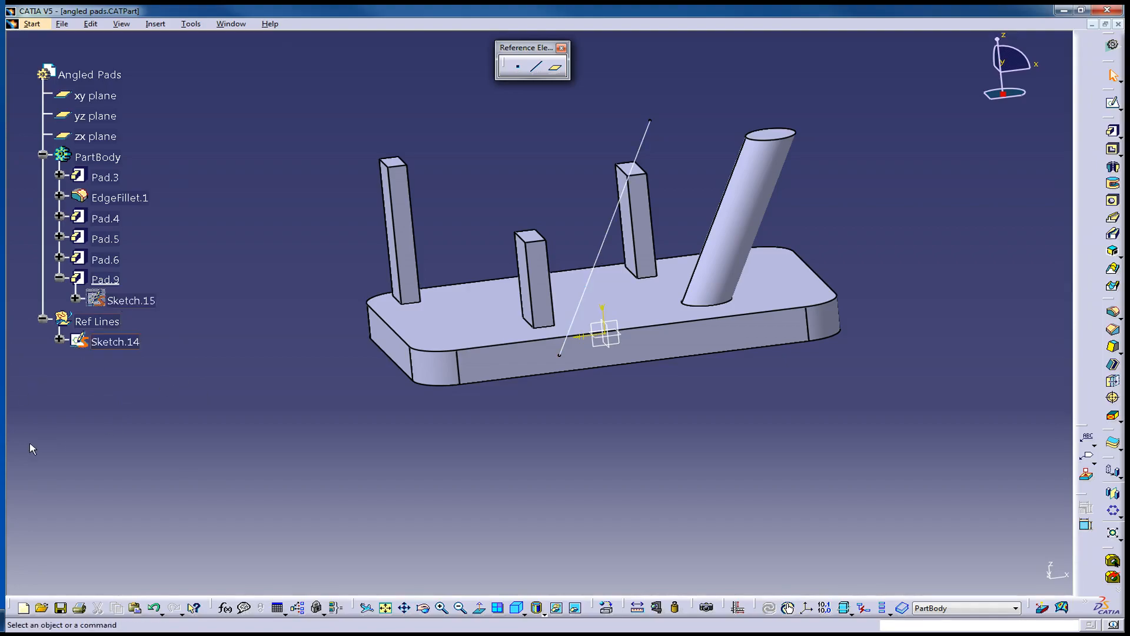
Edit Pad.4 so that its extrusion direction follows the slanted reference line of Sketch.14
{"action": "middle_click_drag", "start_coordinate": [297, 461], "coordinate": [409, 436]}
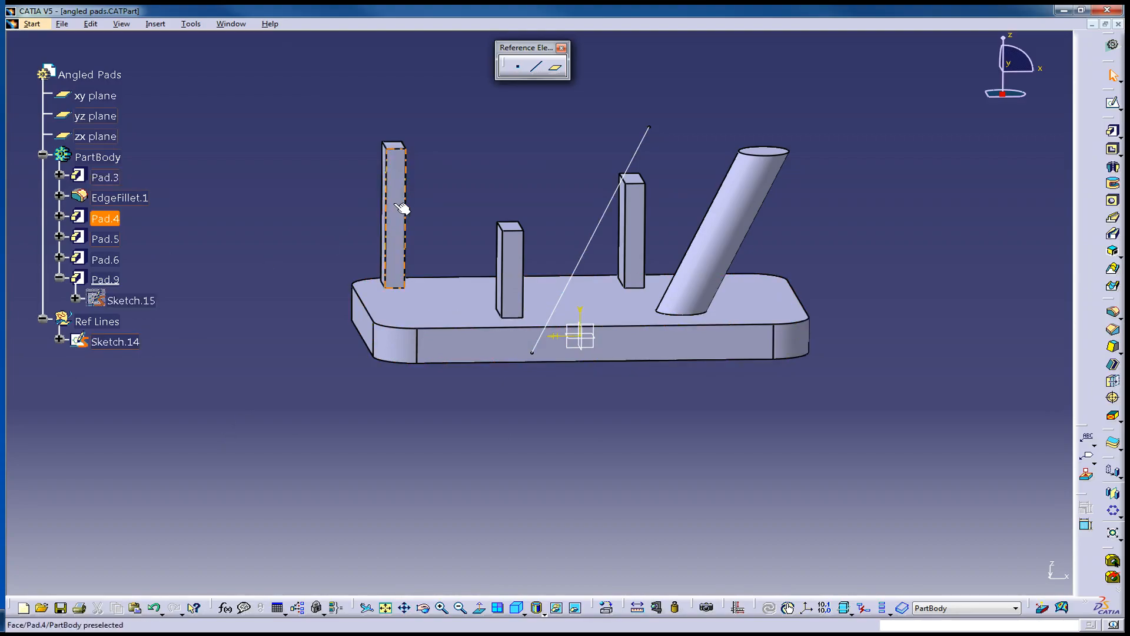
{"action": "double_click", "coordinate": [101, 218]}
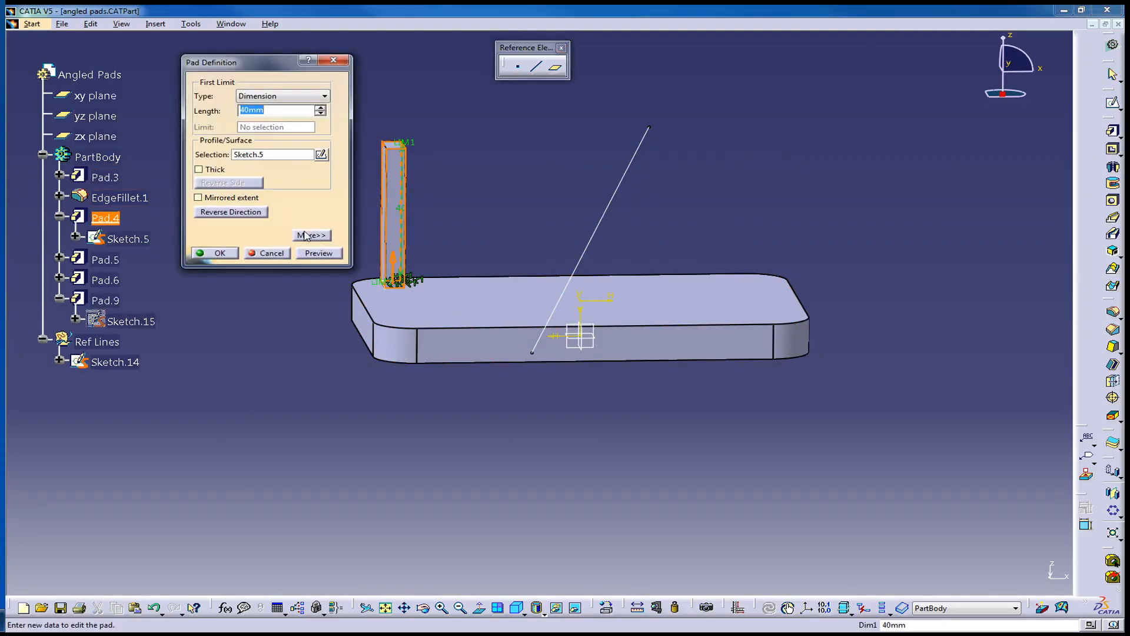
{"action": "left_click", "coordinate": [308, 234]}
{"action": "left_click", "coordinate": [401, 157]}
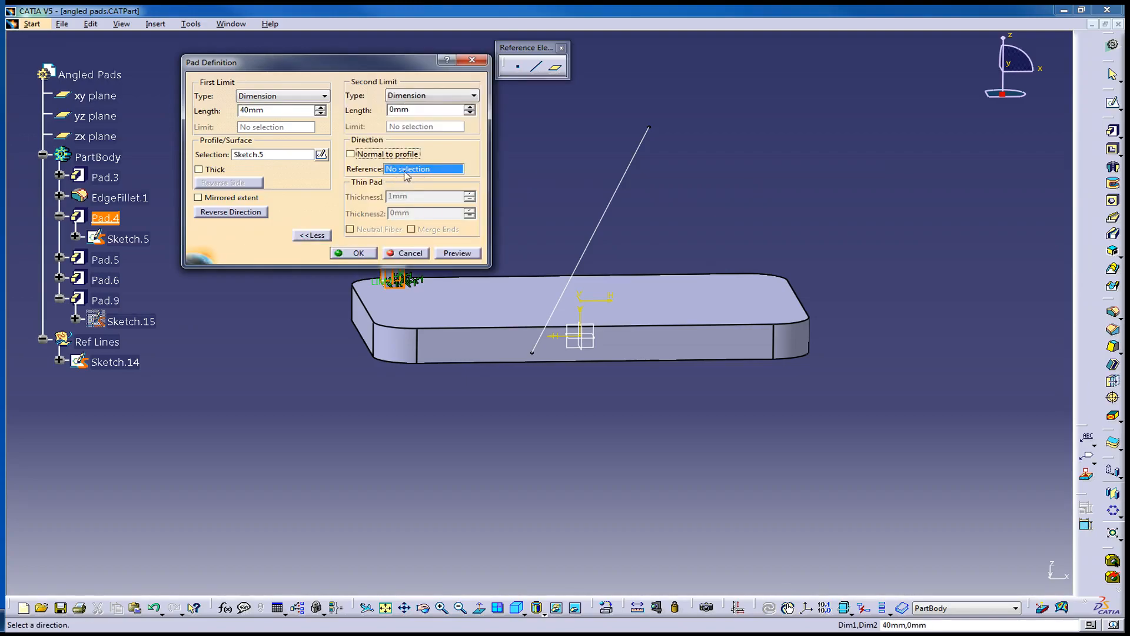
{"action": "left_click", "coordinate": [594, 235]}
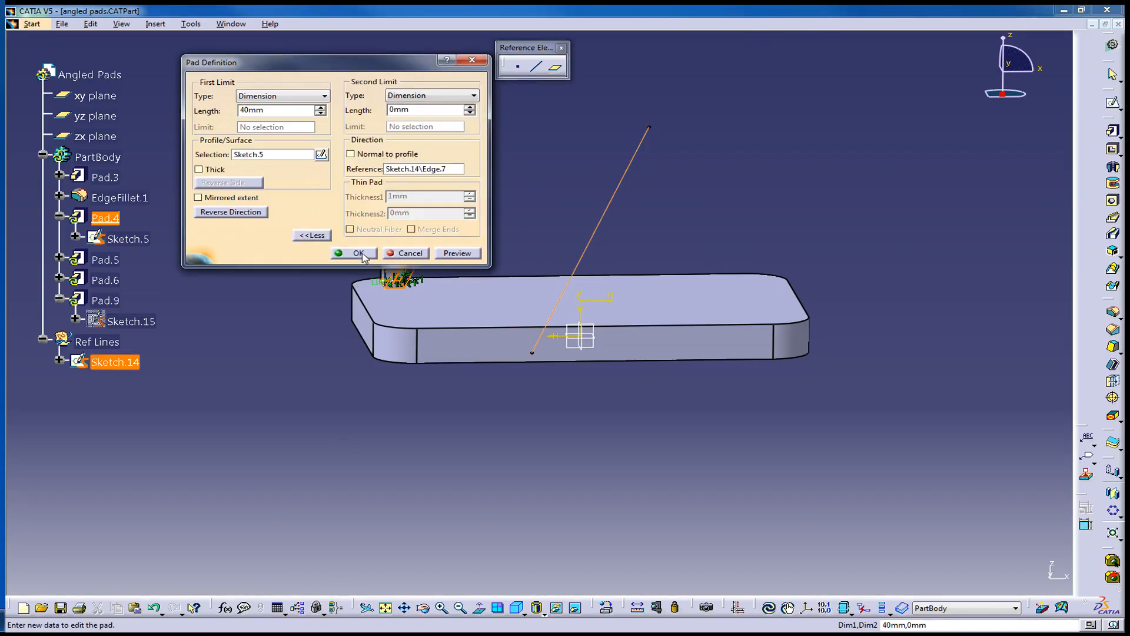
{"action": "left_click", "coordinate": [356, 253]}
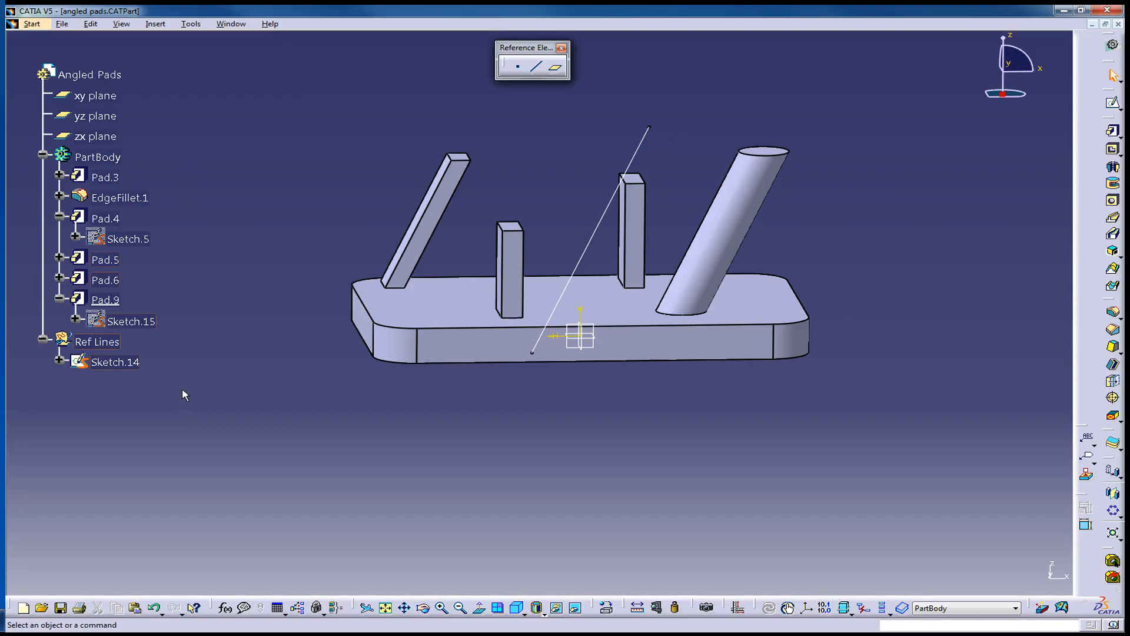
Edit Pad.6 so that it extrudes along the slanted reference line of Sketch.14 instead of normal to its profile
{"action": "middle_click_drag", "start_coordinate": [497, 406], "coordinate": [510, 421]}
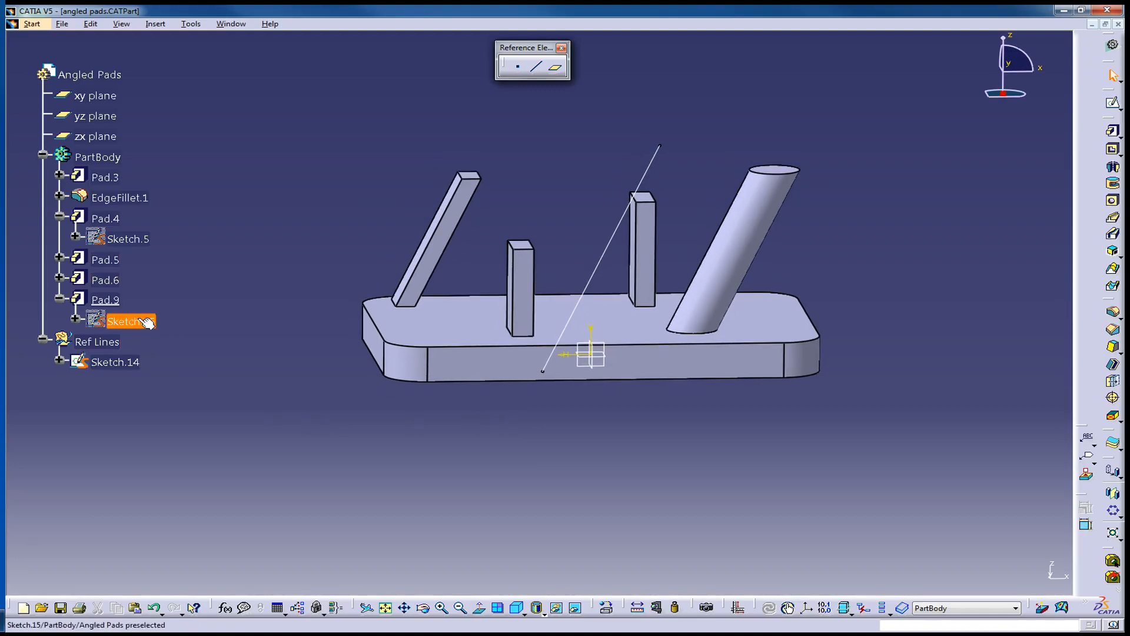
{"action": "double_click", "coordinate": [94, 280]}
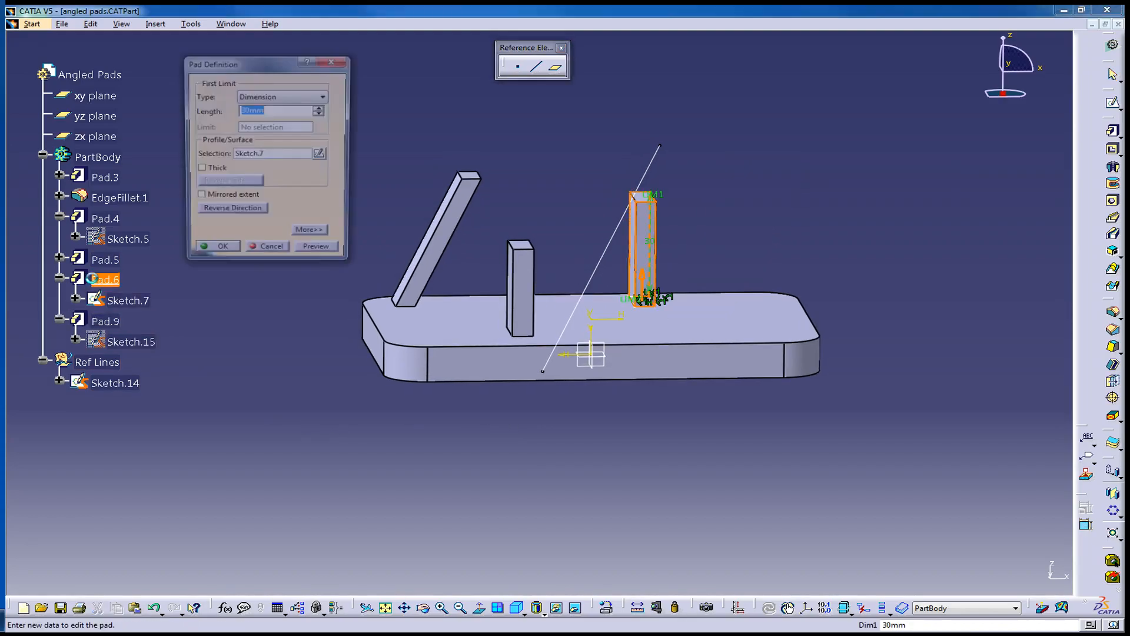
{"action": "left_click", "coordinate": [310, 235]}
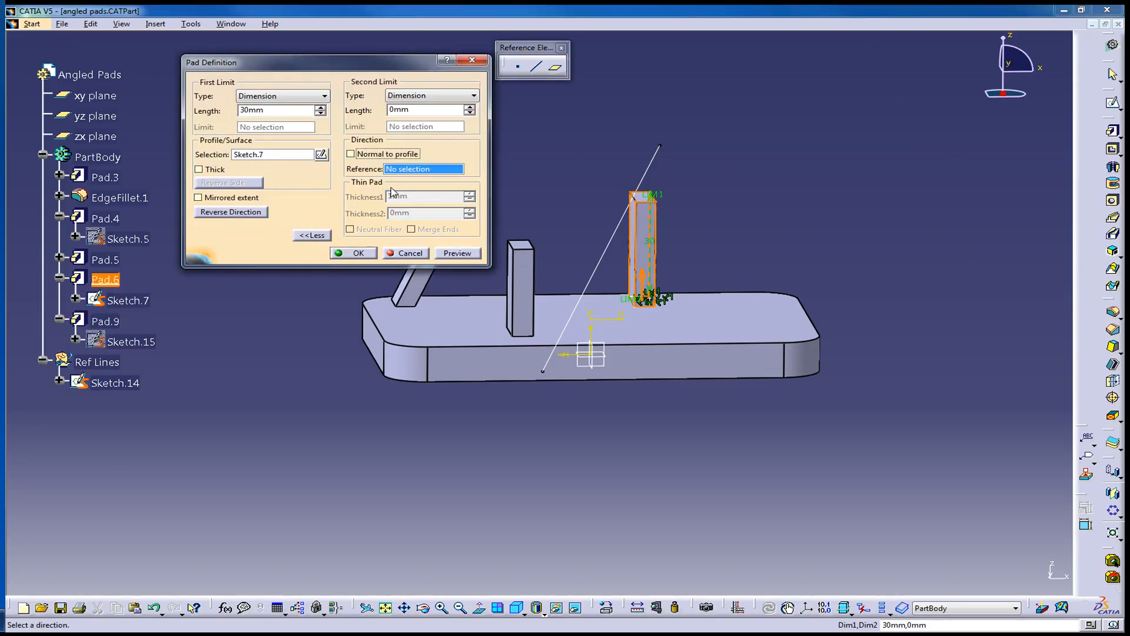
{"action": "left_click", "coordinate": [602, 256]}
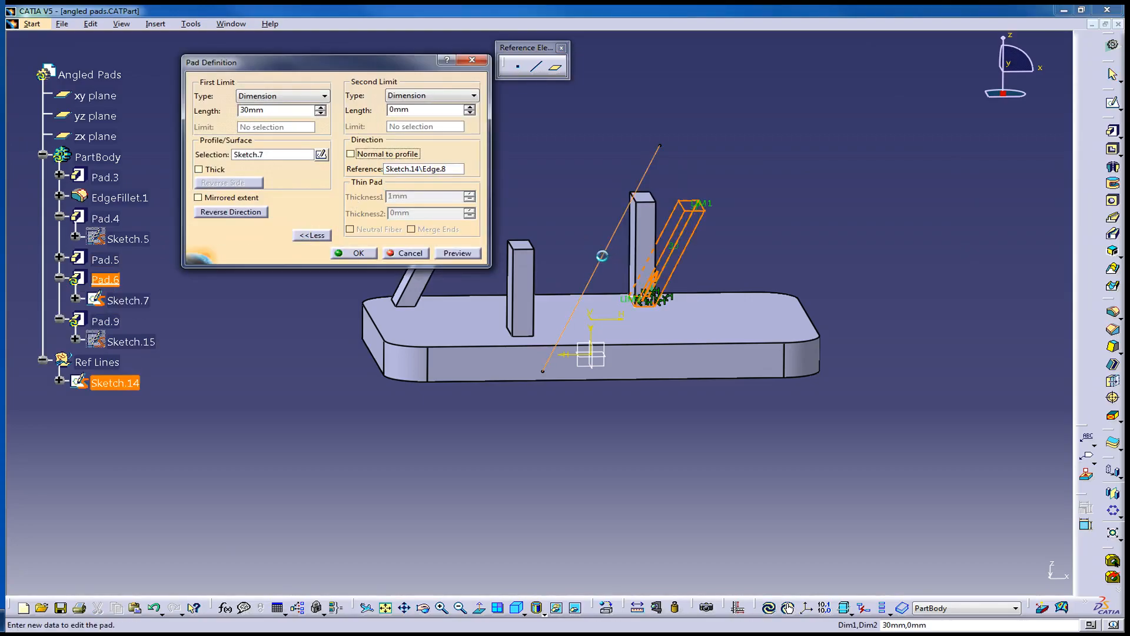
{"action": "left_click", "coordinate": [366, 253]}
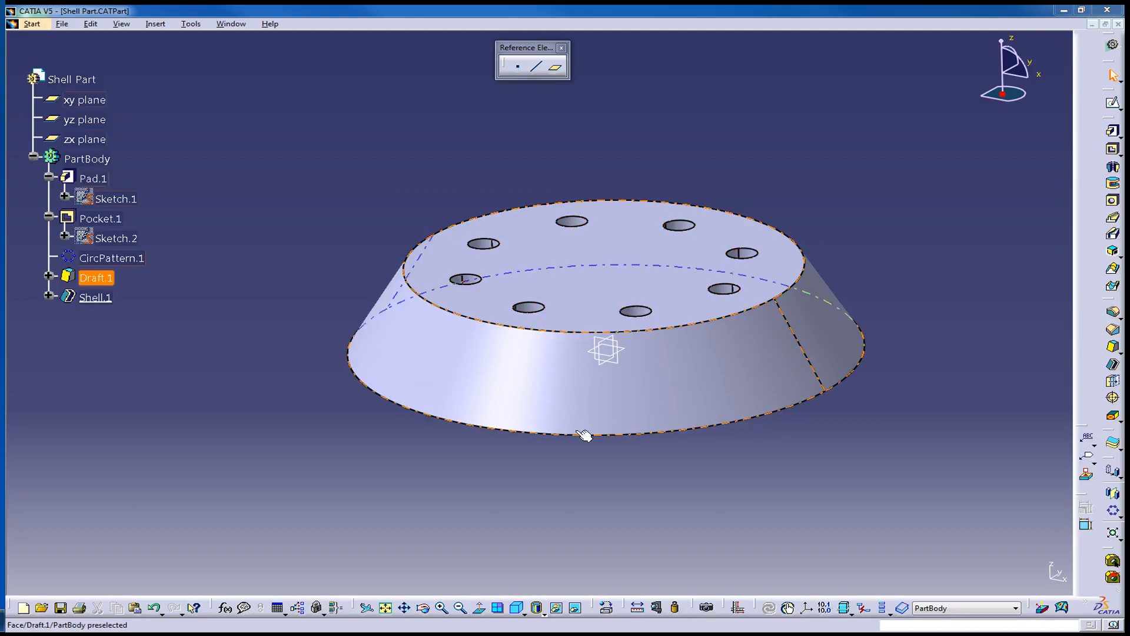
In Shell Part, round the outer edge of the top face with a 10 mm edge fillet after the shell
{"action": "middle_click_drag", "start_coordinate": [545, 479], "coordinate": [536, 131]}
{"action": "middle_click_drag", "start_coordinate": [381, 408], "coordinate": [530, 333]}
{"action": "middle_click_drag", "start_coordinate": [598, 171], "coordinate": [381, 319]}
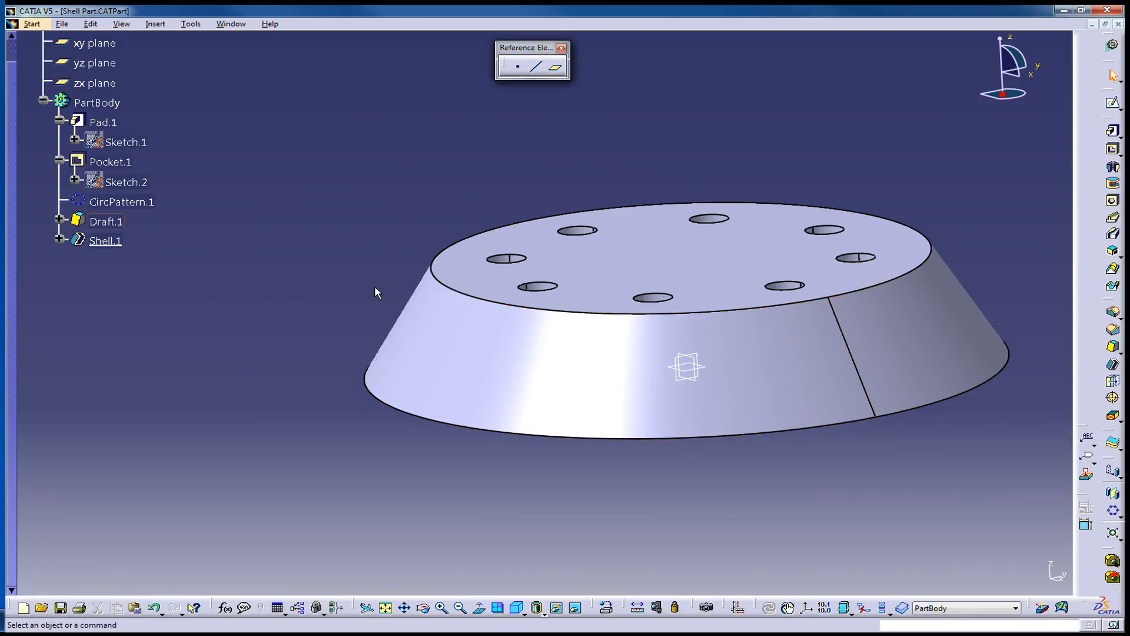
{"action": "left_click", "coordinate": [1112, 312]}
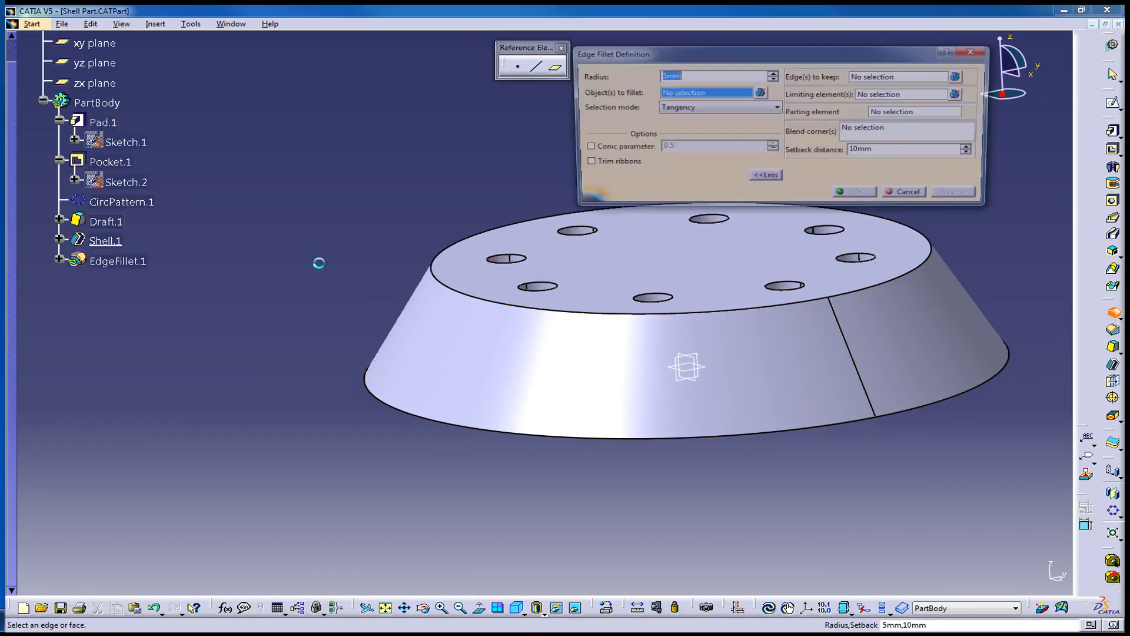
{"action": "left_click", "coordinate": [438, 278]}
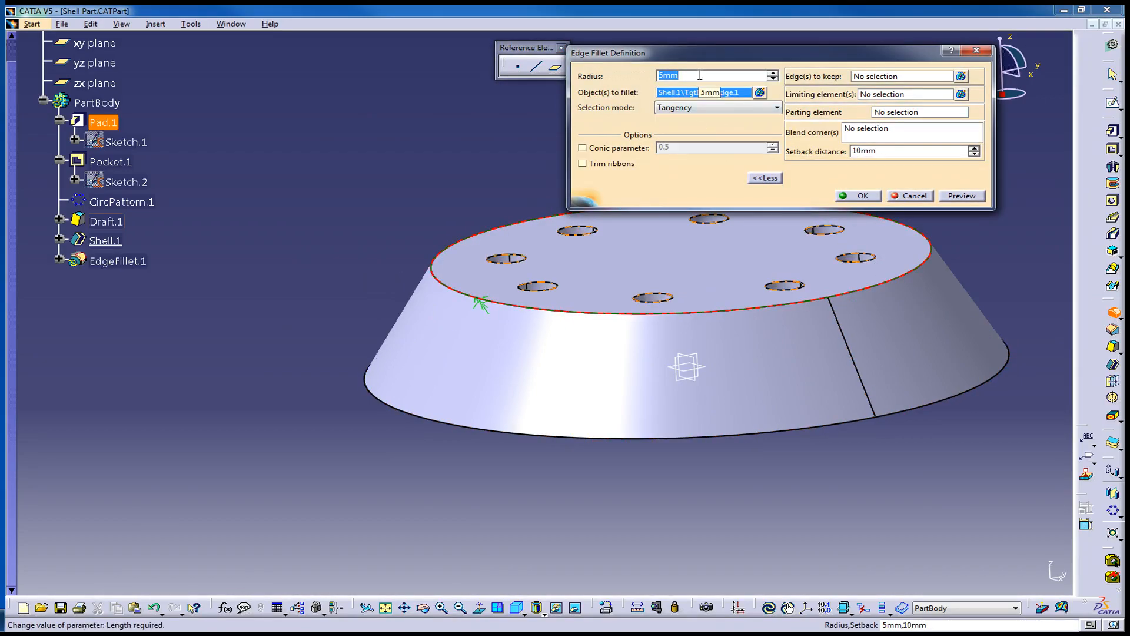
{"action": "left_click", "coordinate": [970, 196]}
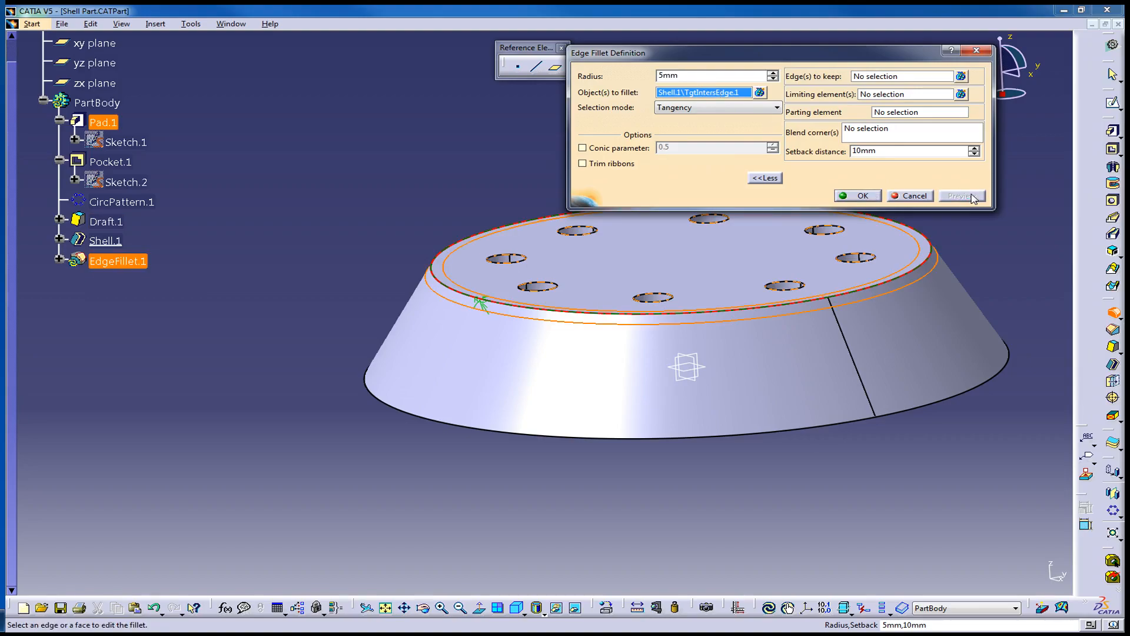
{"action": "left_click_drag", "start_coordinate": [692, 77], "coordinate": [610, 77]}
{"action": "key", "text": "Return"}
{"action": "left_click", "coordinate": [941, 196]}
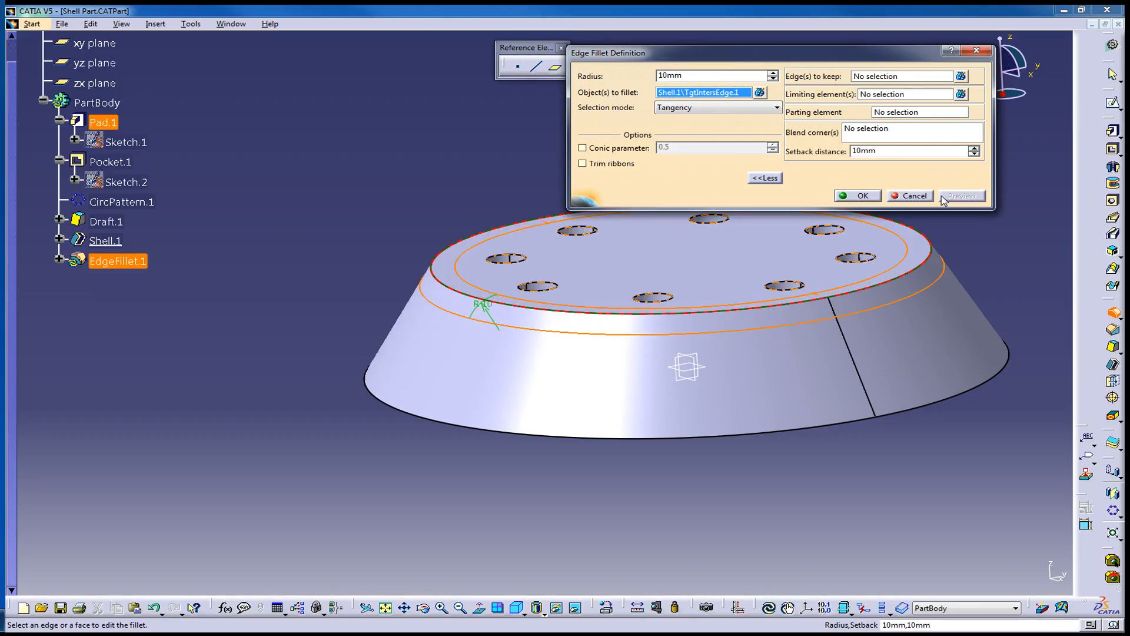
{"action": "left_click", "coordinate": [861, 196]}
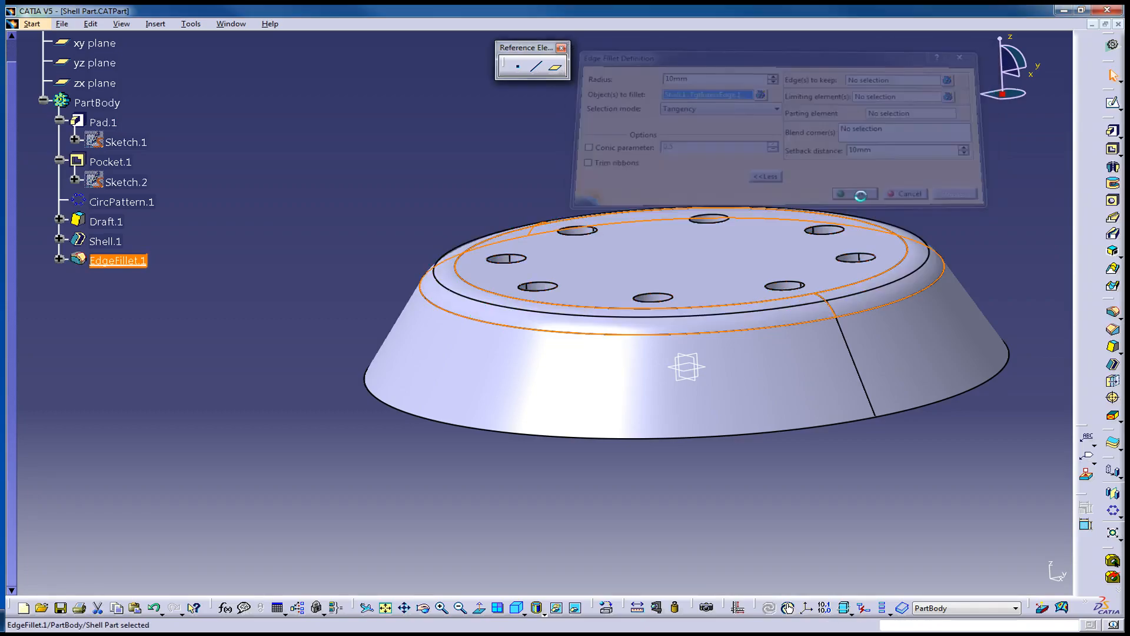
Examine the filleted top edge up close from outside and the matching inner corner on the shell's underside
{"action": "middle_click_drag", "start_coordinate": [476, 340], "coordinate": [415, 406]}
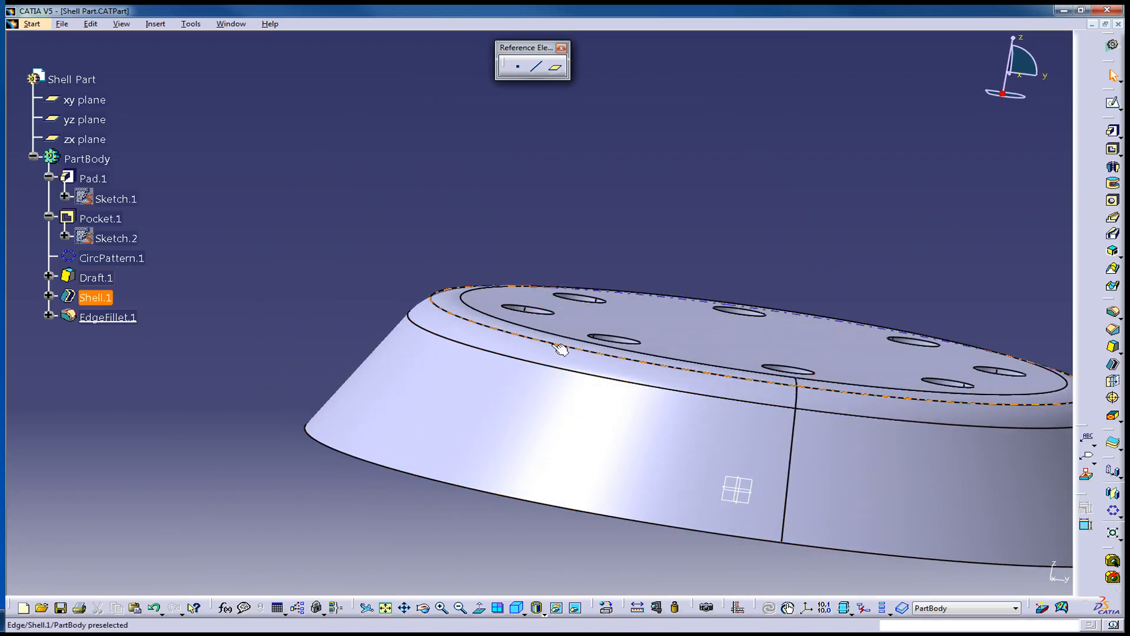
{"action": "middle_click_drag", "start_coordinate": [480, 333], "coordinate": [516, 244]}
{"action": "middle_click_drag", "start_coordinate": [338, 345], "coordinate": [488, 279]}
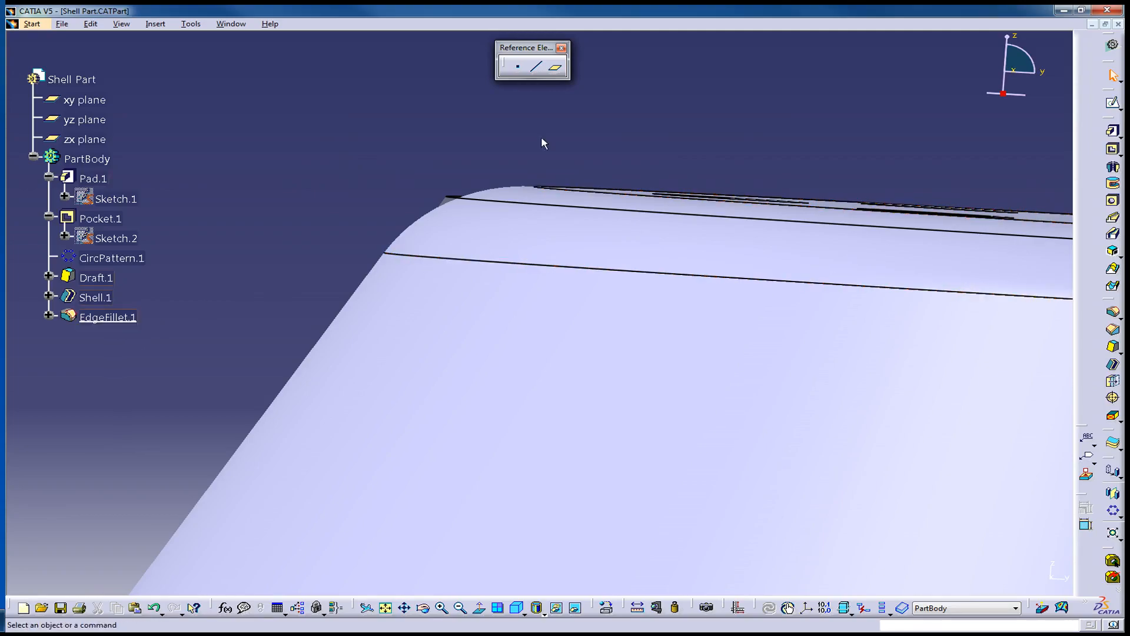
{"action": "middle_click_drag", "start_coordinate": [374, 325], "coordinate": [396, 406]}
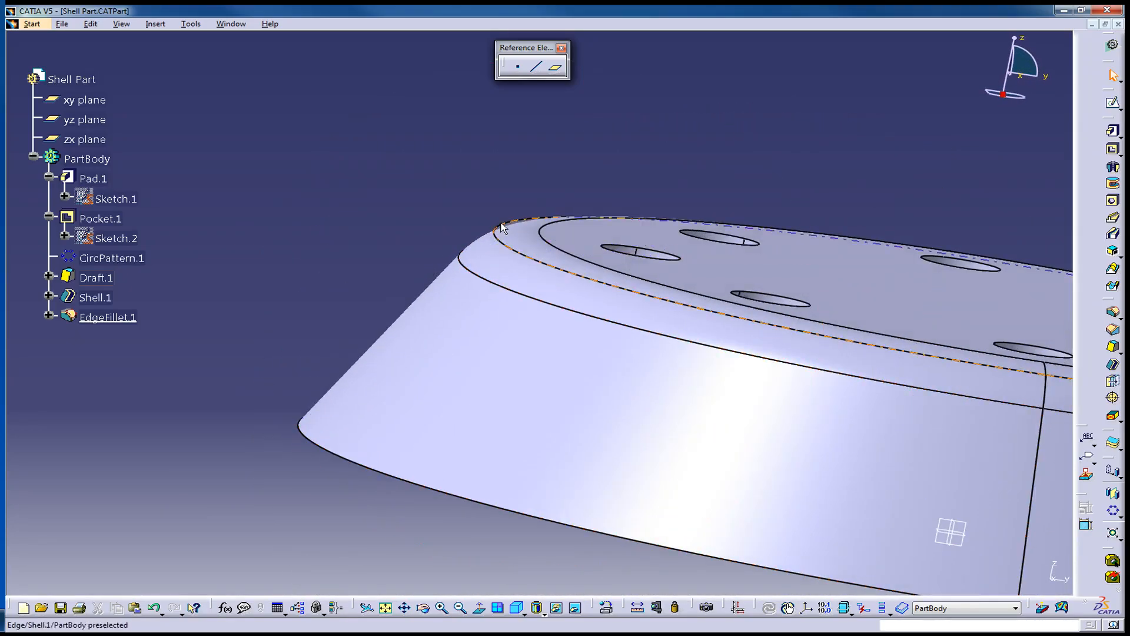
{"action": "middle_click_drag", "start_coordinate": [533, 500], "coordinate": [594, 242]}
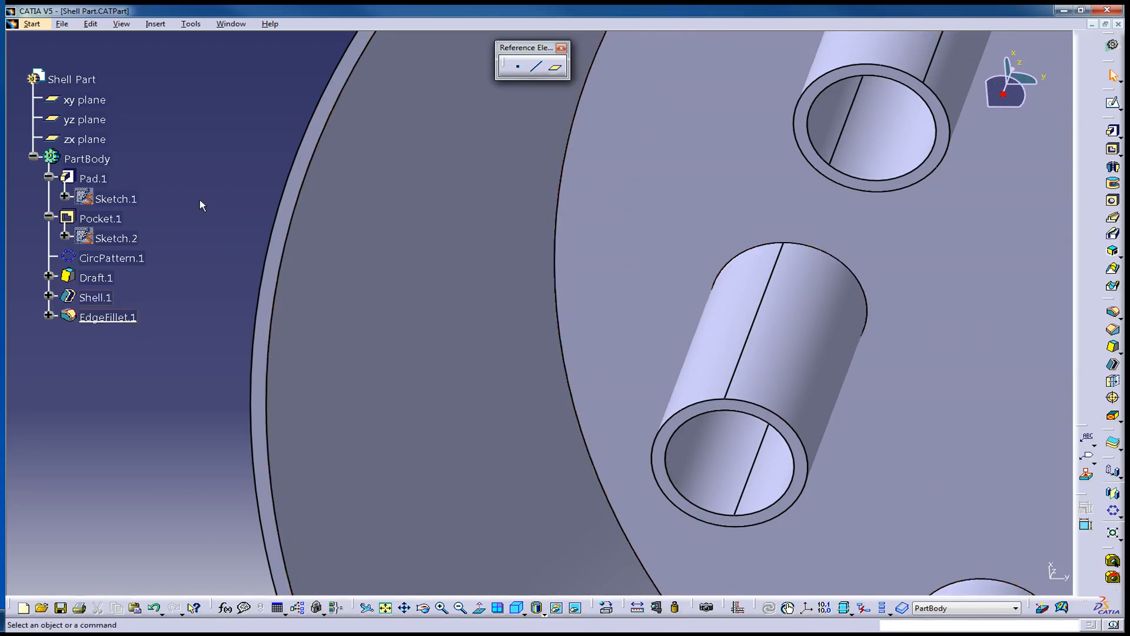
{"action": "middle_click_drag", "start_coordinate": [407, 252], "coordinate": [493, 201]}
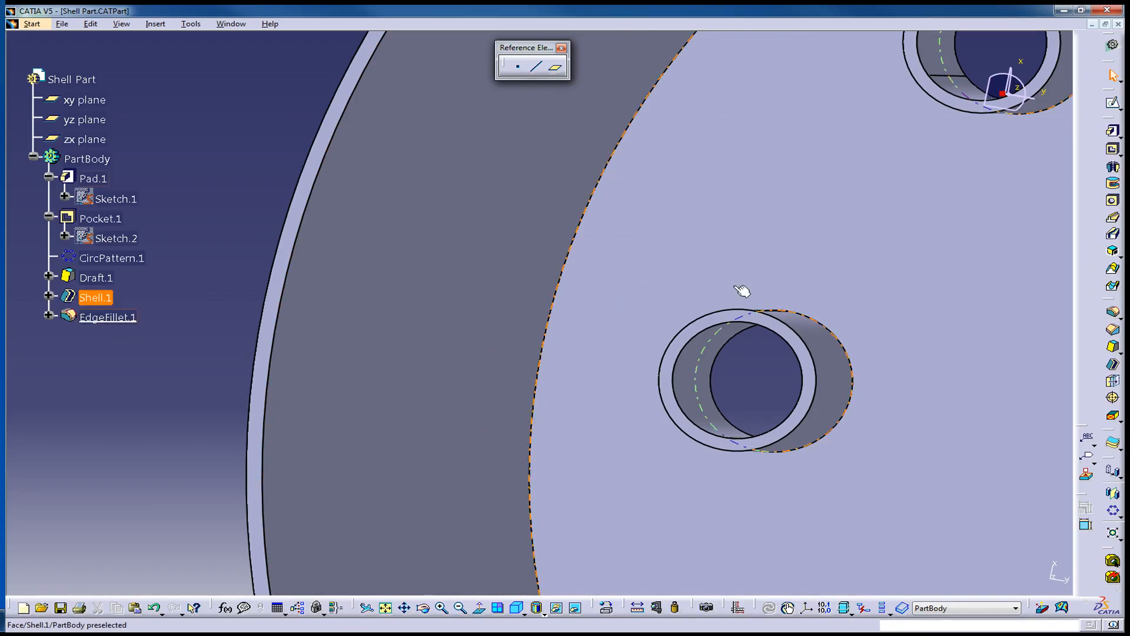
Delete the edge fillet that follows the shell in the tree
{"action": "middle_click_drag", "start_coordinate": [537, 176], "coordinate": [577, 444]}
{"action": "scroll", "coordinate": [514, 371], "scroll_direction": "up", "scroll_amount": 1}
{"action": "middle_click_drag", "start_coordinate": [590, 285], "coordinate": [474, 384]}
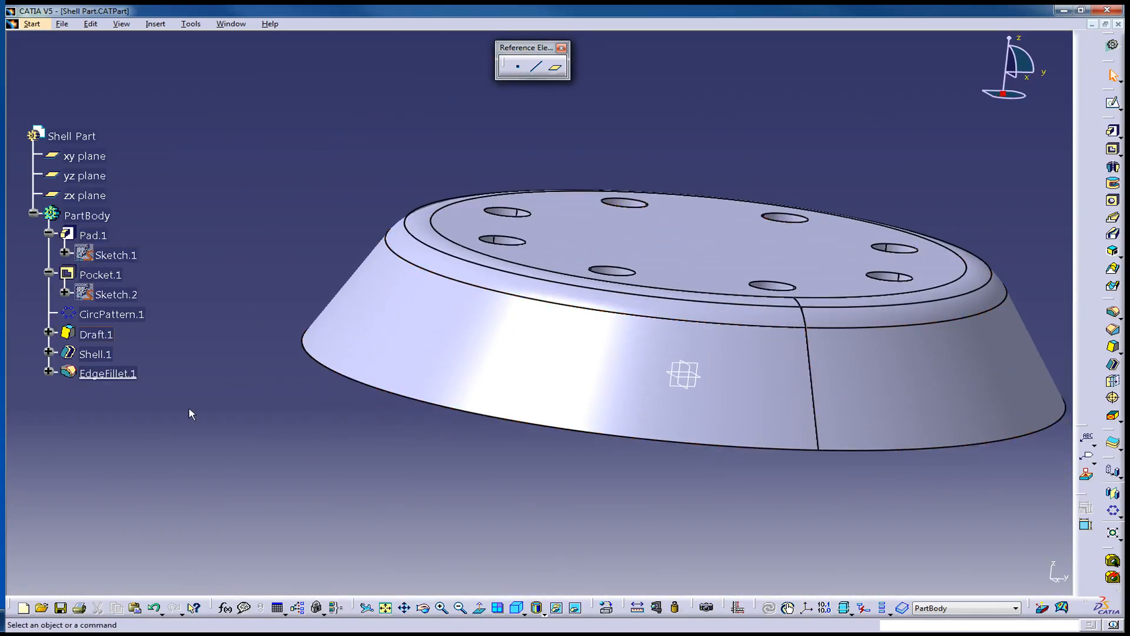
{"action": "left_click", "coordinate": [134, 372]}
{"action": "key", "text": "Delete"}
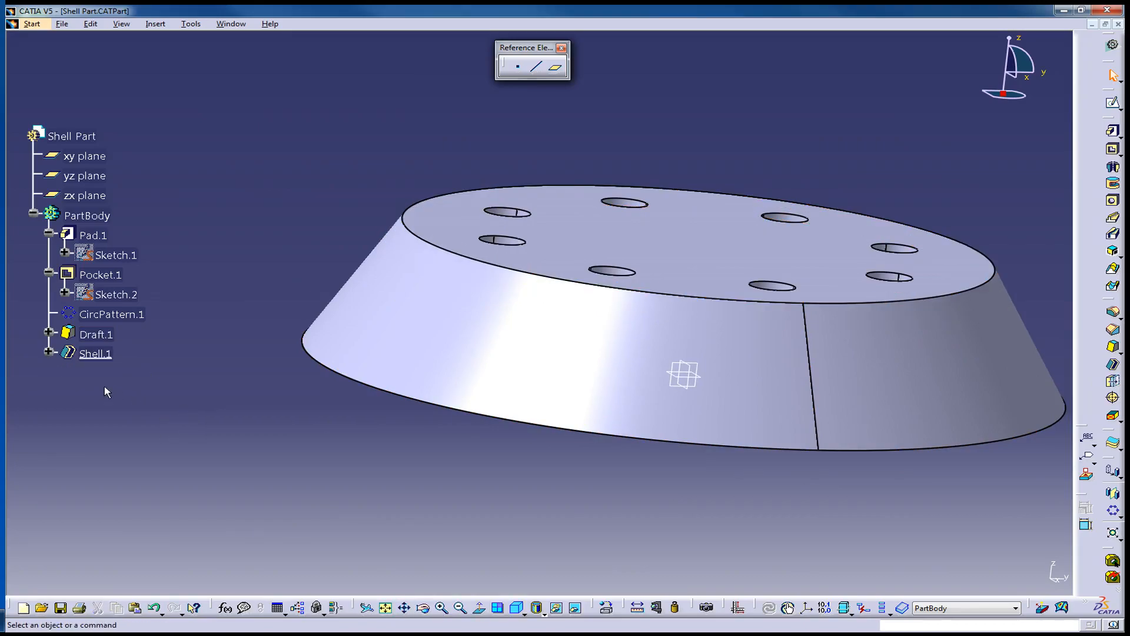
Define Draft.1 as the in-work object so that new features are inserted before the shell
{"action": "middle_click_drag", "start_coordinate": [508, 291], "coordinate": [424, 324]}
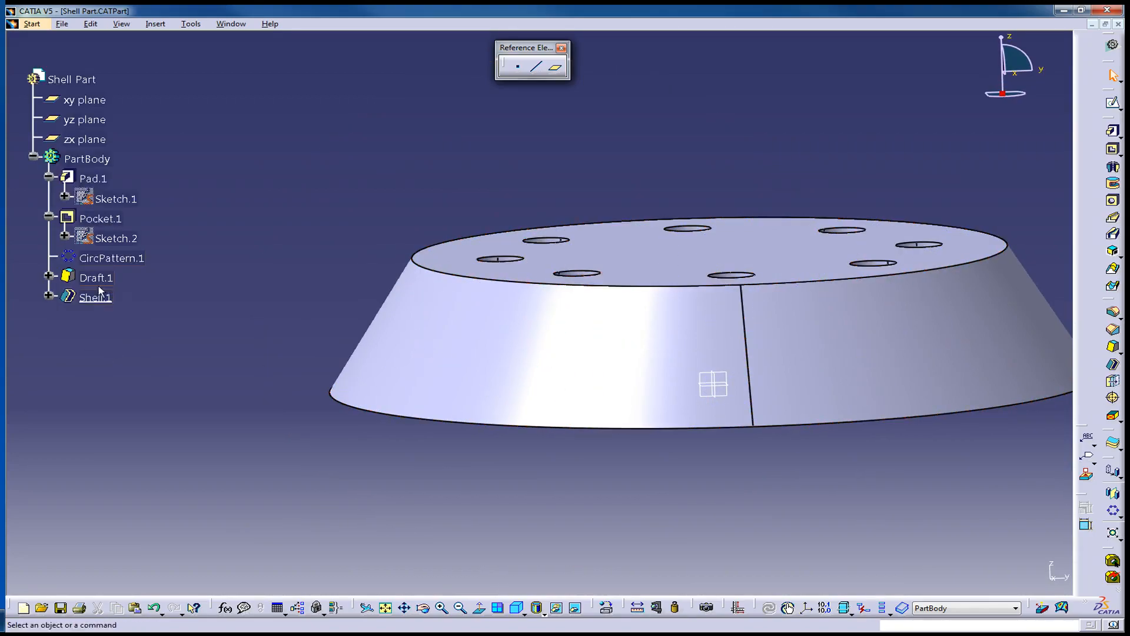
{"action": "left_click", "coordinate": [100, 358]}
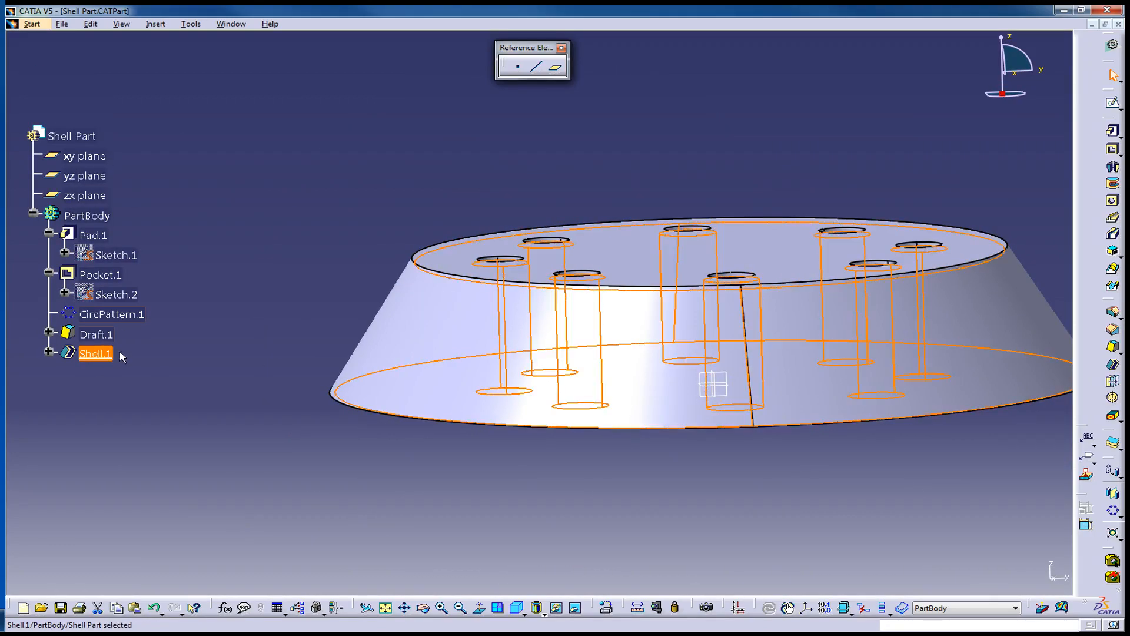
{"action": "left_click", "coordinate": [136, 402]}
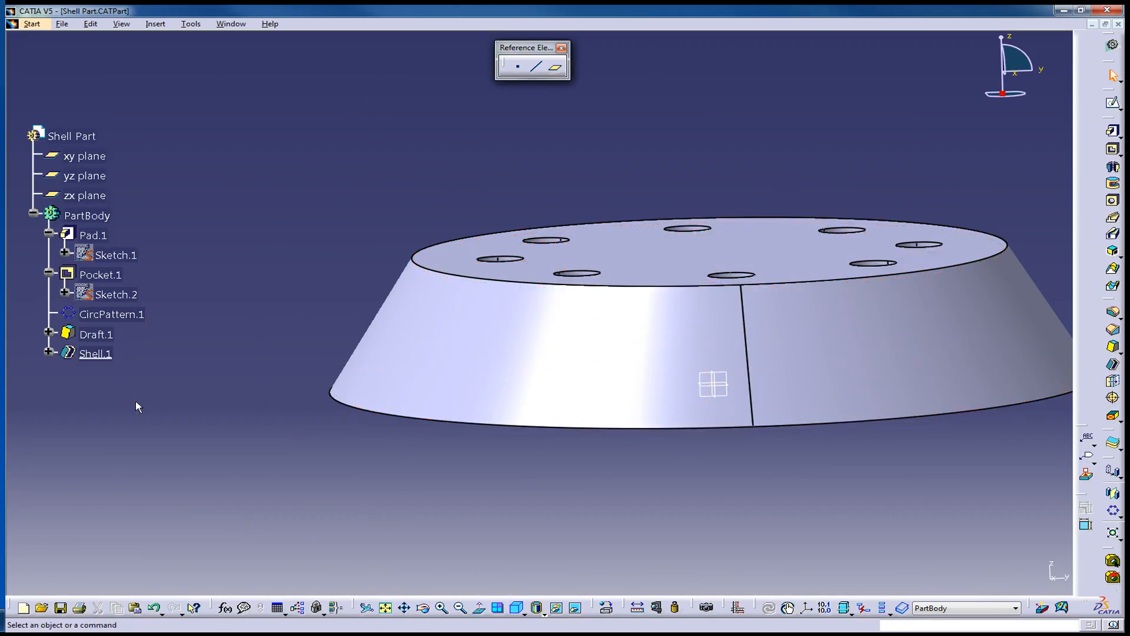
{"action": "right_click", "coordinate": [100, 341]}
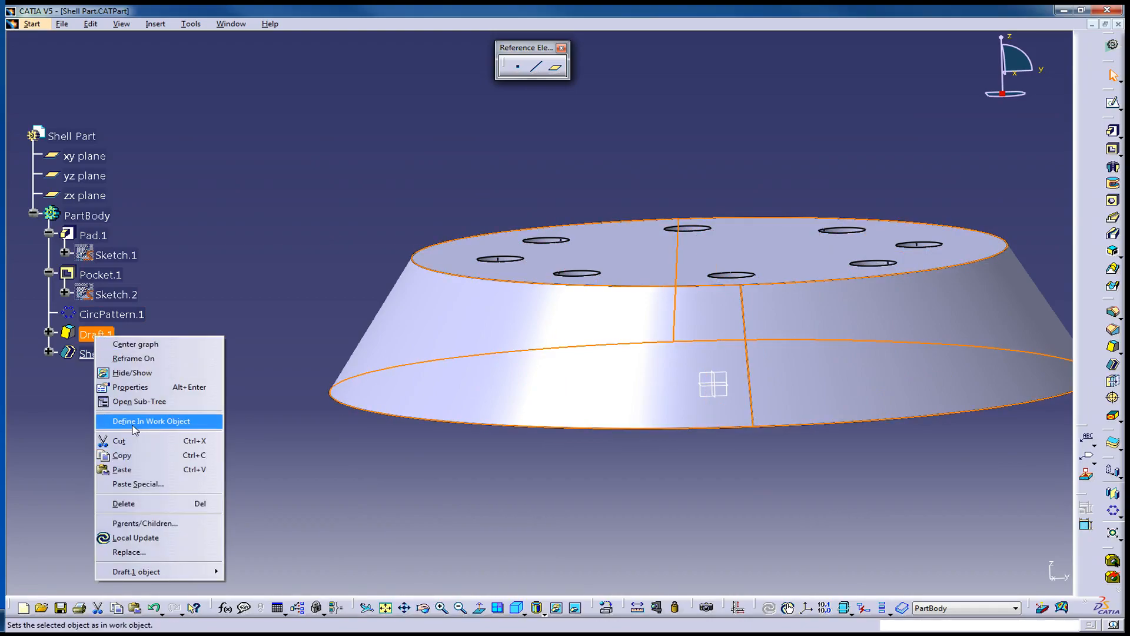
{"action": "left_click", "coordinate": [154, 421]}
{"action": "left_click", "coordinate": [152, 422]}
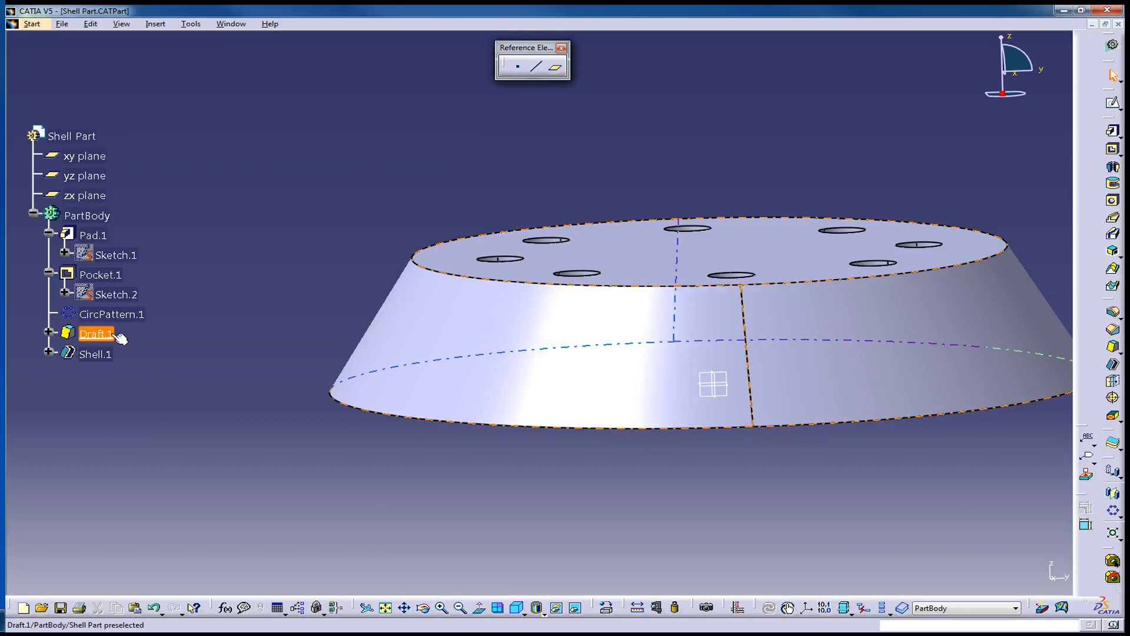
Round the outer edge of the top face with a 10 mm edge fillet placed between the draft and the shell
{"action": "middle_click_drag", "start_coordinate": [500, 481], "coordinate": [435, 509]}
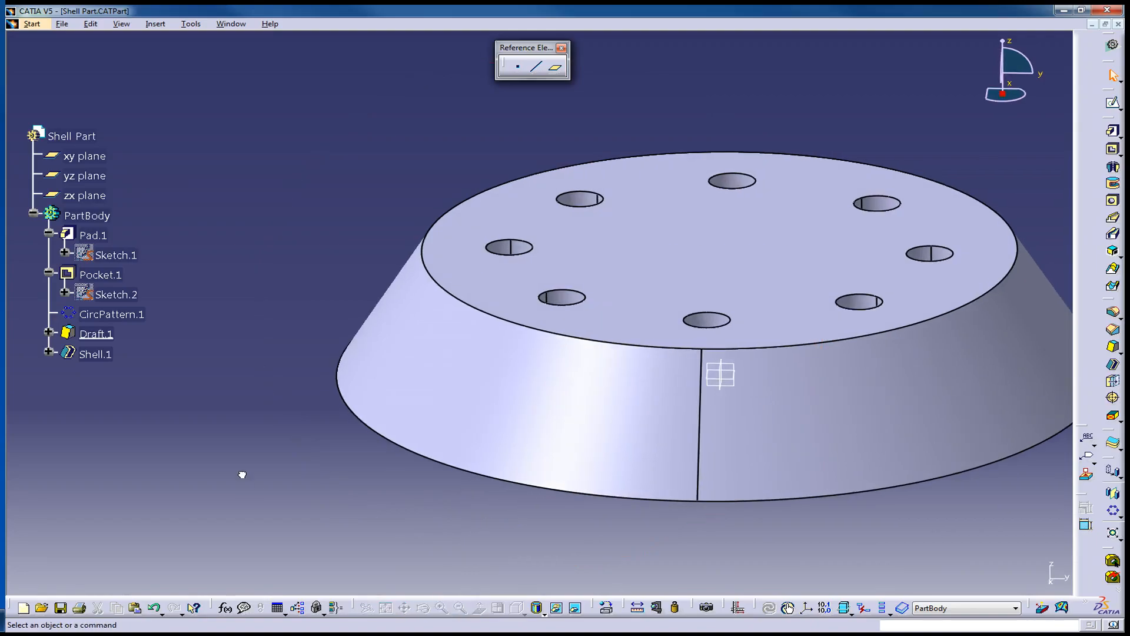
{"action": "left_click", "coordinate": [1114, 314]}
{"action": "left_click", "coordinate": [498, 316]}
{"action": "type", "text": "10"}
{"action": "key", "text": "Return"}
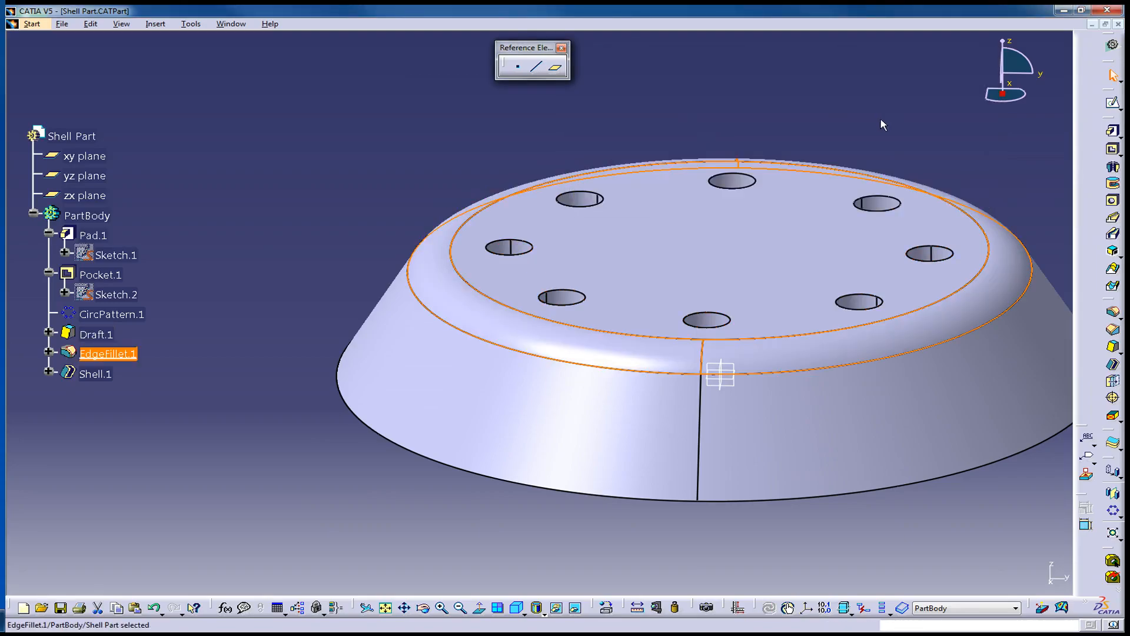
{"action": "left_click", "coordinate": [550, 468]}
Define Shell.1 as the in-work object to include the shell after the new fillet
{"action": "middle_click_drag", "start_coordinate": [550, 468], "coordinate": [492, 255]}
{"action": "left_click", "coordinate": [121, 353]}
{"action": "right_click", "coordinate": [104, 371]}
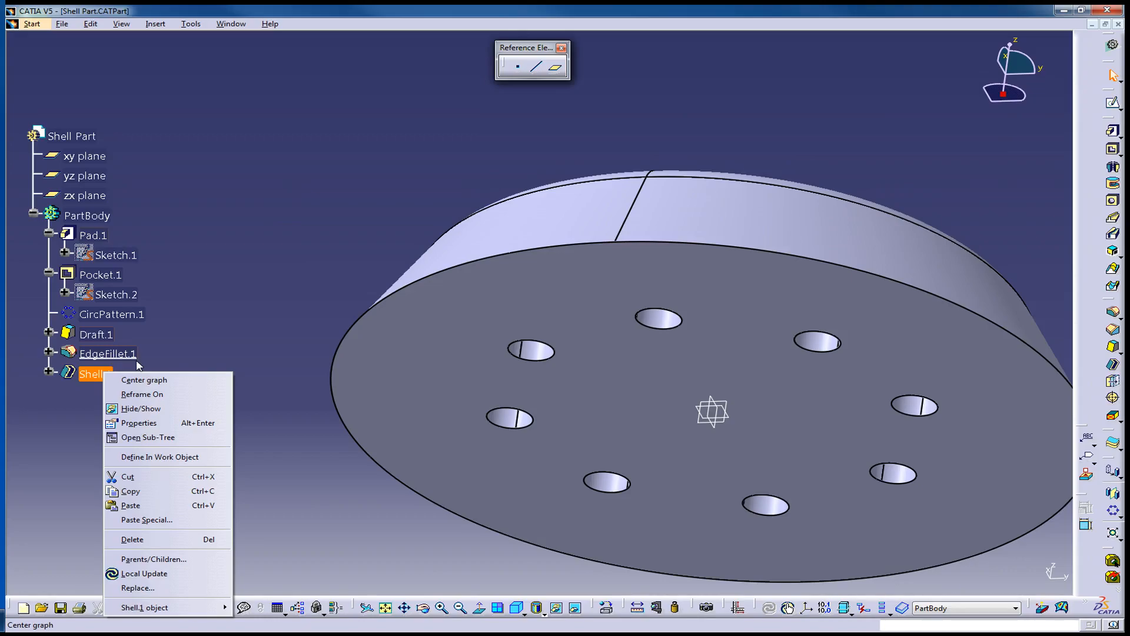
{"action": "left_click", "coordinate": [165, 459]}
{"action": "left_click", "coordinate": [177, 453]}
Rearrange the tool rows to bring the cut-off tools into view and cut the part open with Dynamic Sectioning
{"action": "middle_click_drag", "start_coordinate": [604, 268], "coordinate": [456, 499]}
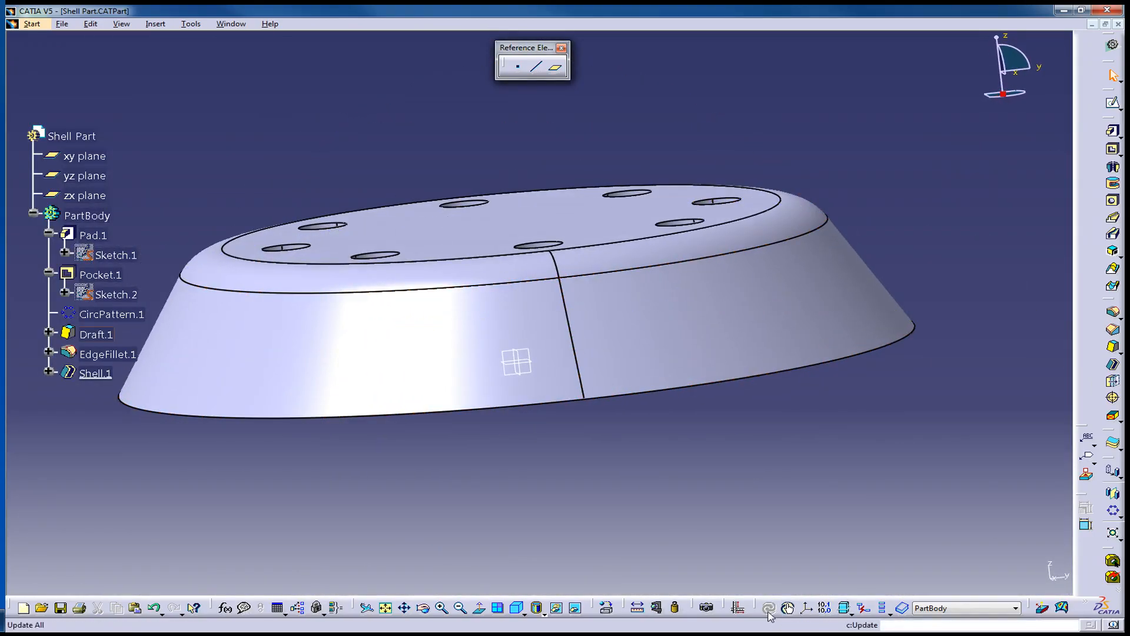
{"action": "left_click_drag", "start_coordinate": [754, 607], "coordinate": [370, 586]}
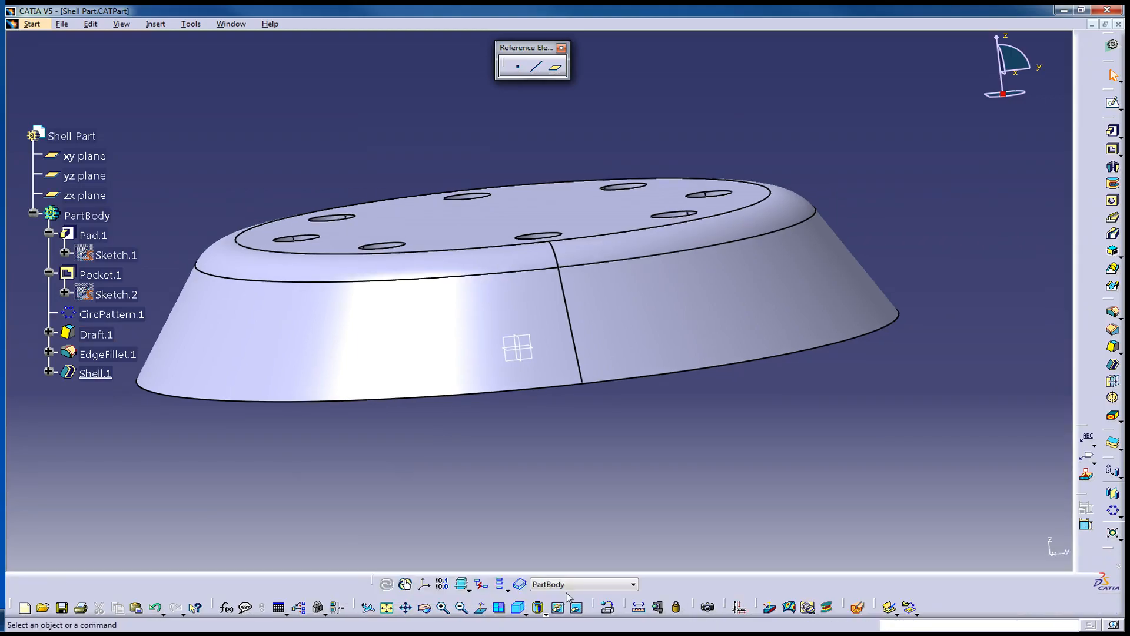
{"action": "left_click", "coordinate": [858, 608]}
{"action": "middle_click_drag", "start_coordinate": [515, 271], "coordinate": [583, 265]}
{"action": "left_click", "coordinate": [495, 348]}
Examine the wall thickness around the filleted corner in the section, both outside and inside, and end the sectioning
{"action": "middle_click_drag", "start_coordinate": [469, 330], "coordinate": [605, 270]}
{"action": "middle_click_drag", "start_coordinate": [552, 331], "coordinate": [668, 336]}
{"action": "middle_click_drag", "start_coordinate": [556, 287], "coordinate": [515, 289]}
{"action": "mouse_move", "coordinate": [516, 289]}
{"action": "left_mouse_down"}
{"action": "mouse_move", "coordinate": [502, 288]}
{"action": "mouse_move", "coordinate": [520, 297]}
{"action": "mouse_move", "coordinate": [508, 293]}
{"action": "left_mouse_up"}
{"action": "middle_click_drag", "start_coordinate": [388, 293], "coordinate": [580, 310]}
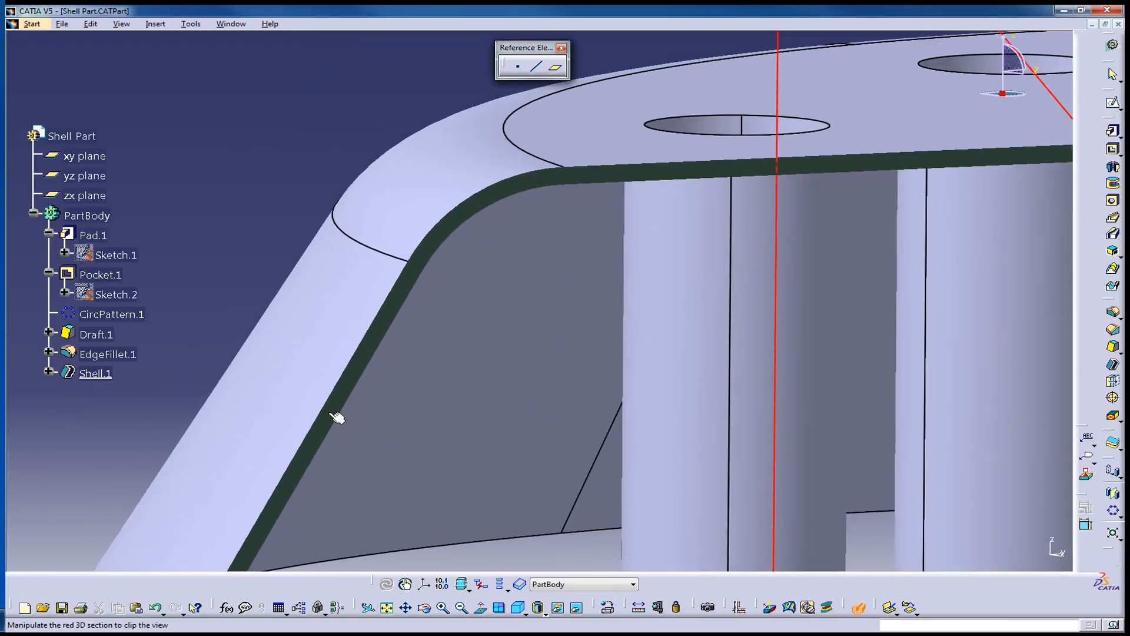
{"action": "middle_click_drag", "start_coordinate": [540, 257], "coordinate": [416, 186]}
{"action": "middle_click_drag", "start_coordinate": [417, 187], "coordinate": [449, 308], "text": "ctrl"}
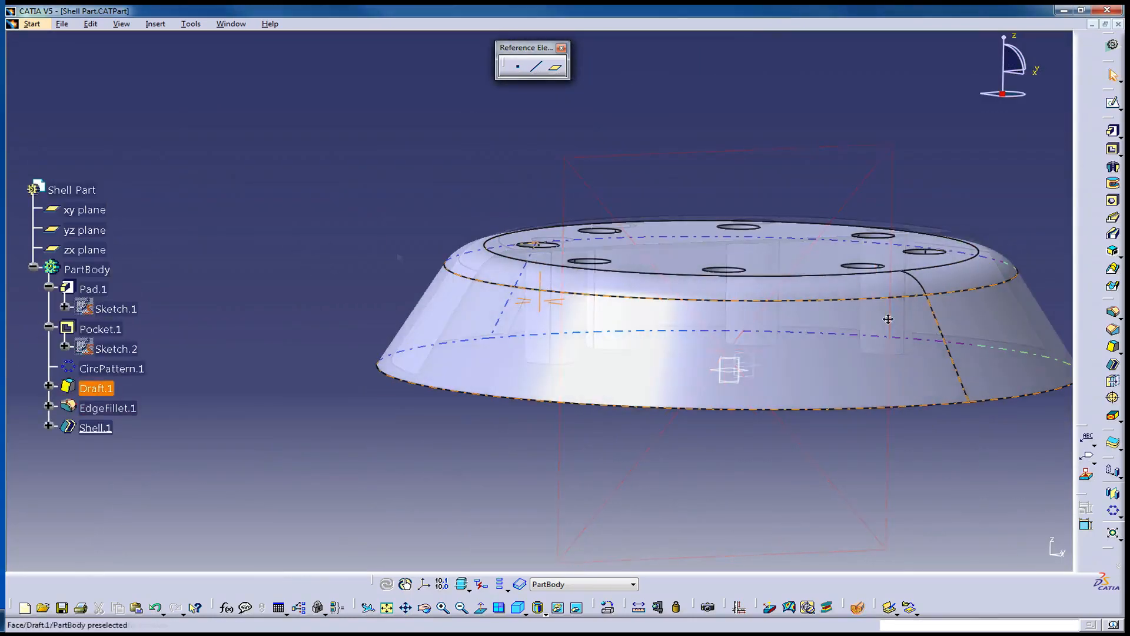
{"action": "middle_click_drag", "start_coordinate": [887, 318], "coordinate": [690, 404]}
Show the pocket's Sketch.2 briefly and hide it again
{"action": "left_click", "coordinate": [120, 318]}
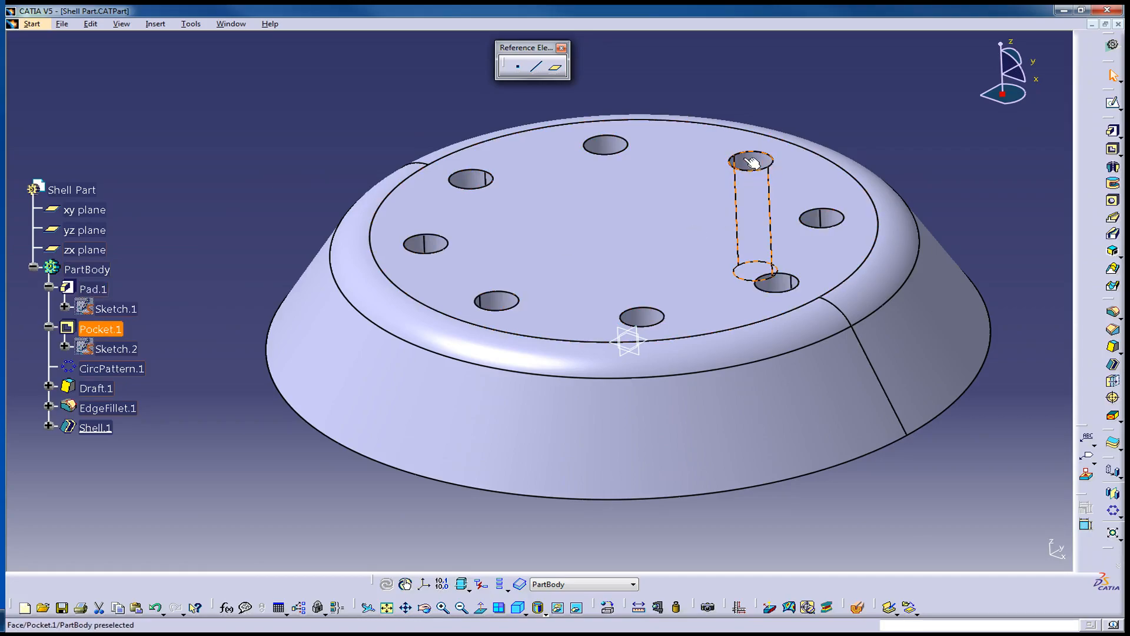
{"action": "right_click", "coordinate": [115, 350]}
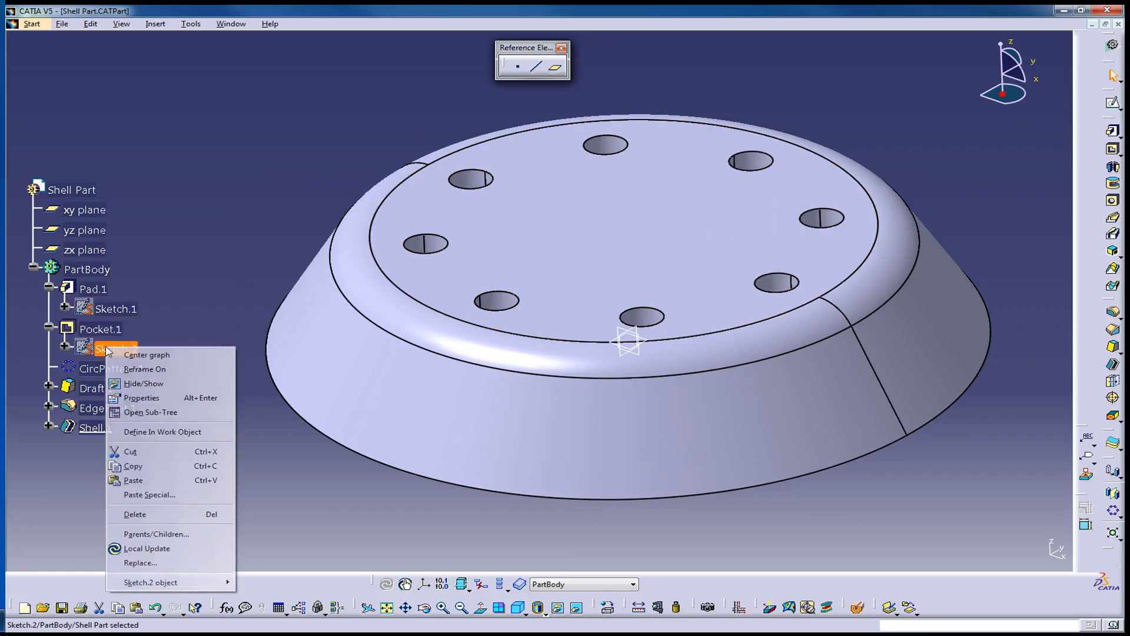
{"action": "left_click", "coordinate": [160, 385]}
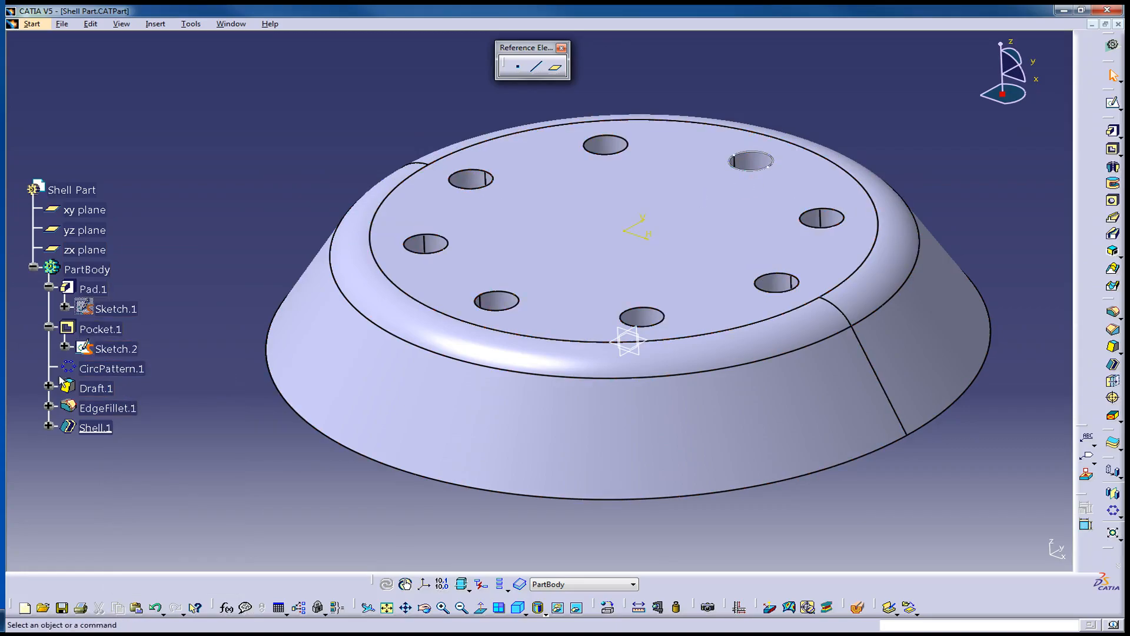
{"action": "right_click", "coordinate": [122, 352]}
{"action": "left_click", "coordinate": [160, 386]}
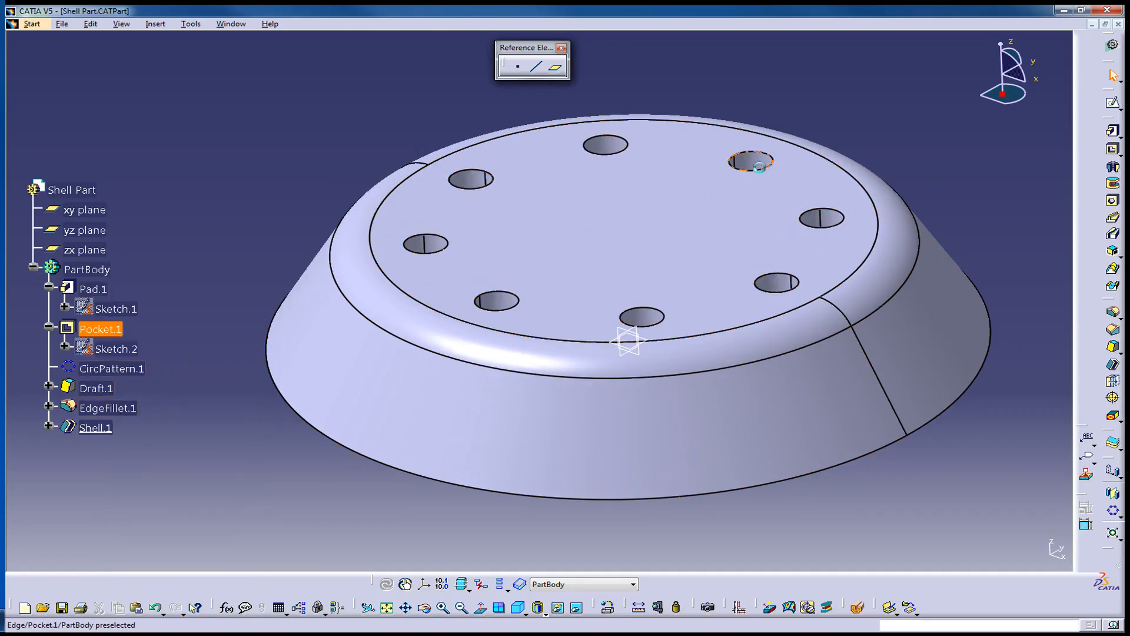
Define Pocket.1 as the in-work object to roll the part back to before the circular pattern
{"action": "right_click", "coordinate": [104, 329]}
{"action": "right_click", "coordinate": [117, 305]}
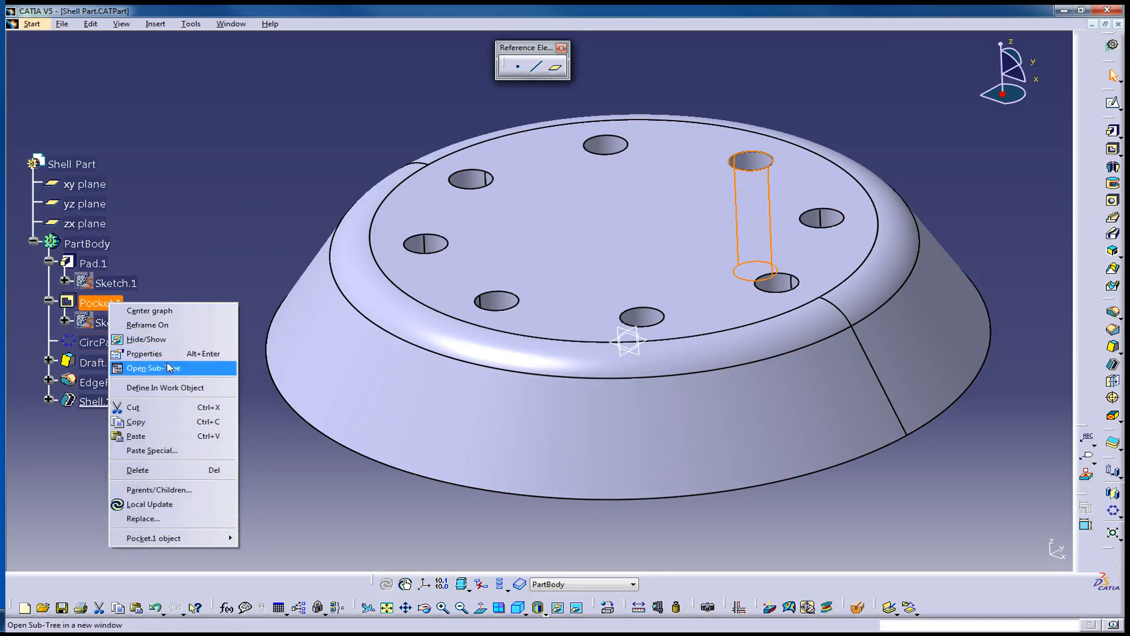
{"action": "left_click", "coordinate": [153, 386]}
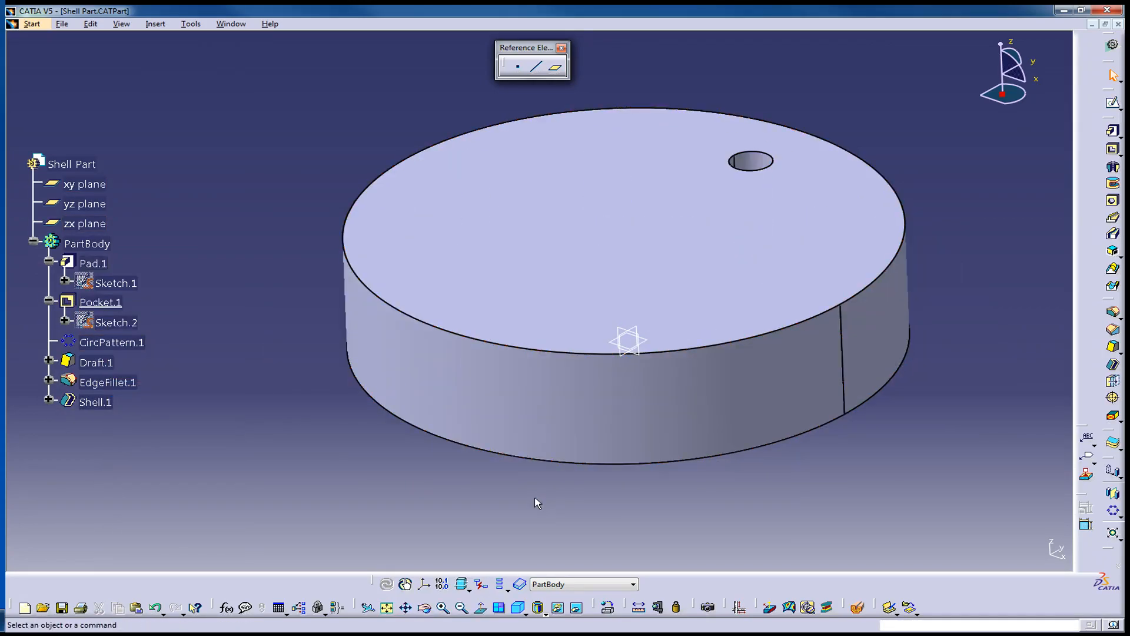
Examine the plain cylindrical pad and its single pocket hole from several sides
{"action": "middle_click_drag", "start_coordinate": [539, 478], "coordinate": [677, 404]}
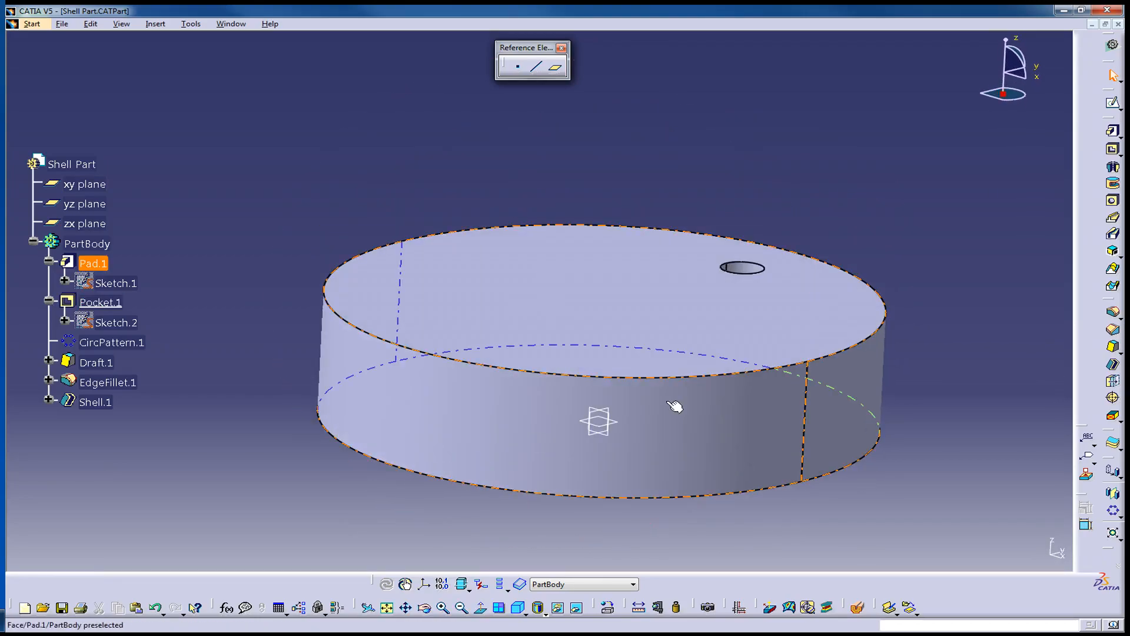
{"action": "middle_click", "coordinate": [651, 348]}
{"action": "middle_click_drag", "start_coordinate": [607, 403], "coordinate": [579, 249]}
{"action": "middle_click", "coordinate": [677, 523]}
{"action": "middle_click_drag", "start_coordinate": [676, 525], "coordinate": [466, 493]}
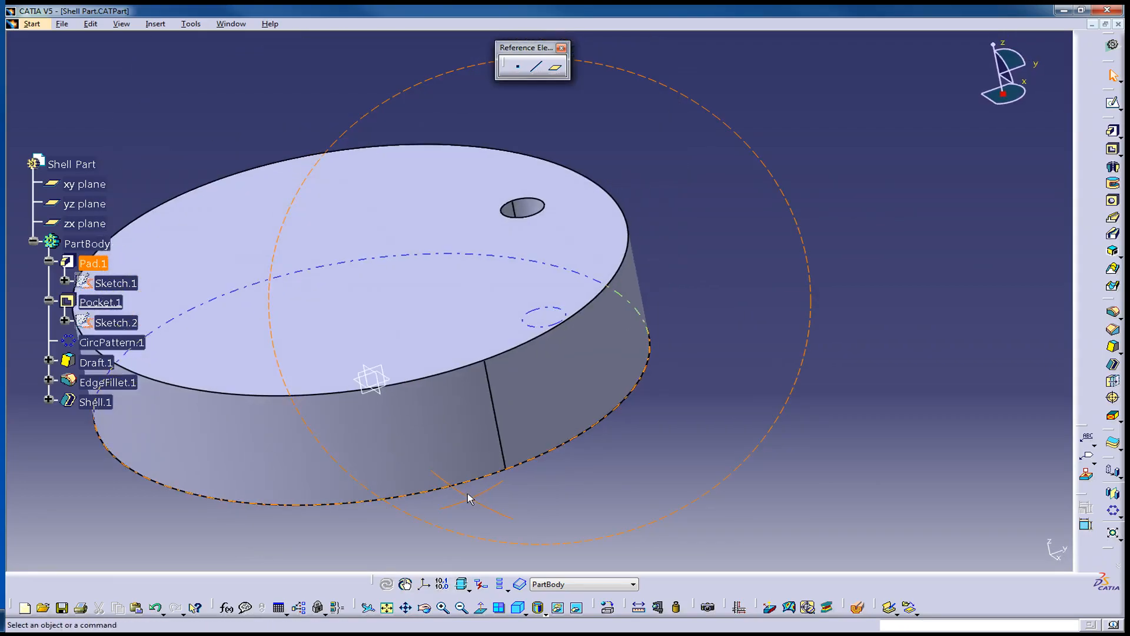
{"action": "middle_click", "coordinate": [524, 209]}
{"action": "middle_click_drag", "start_coordinate": [479, 323], "coordinate": [595, 249]}
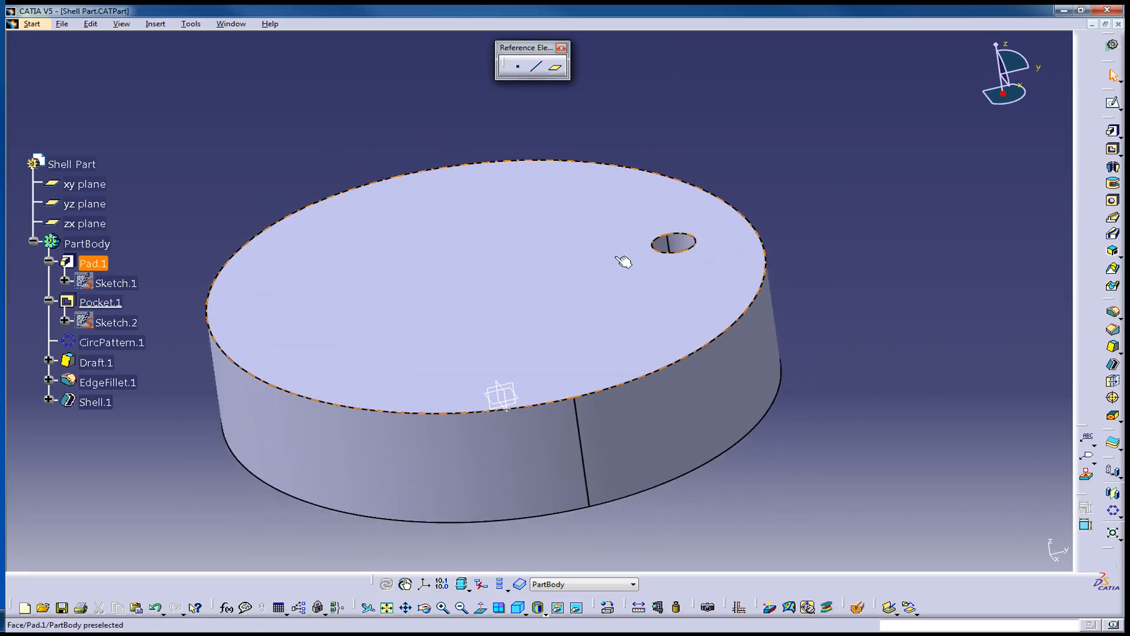
{"action": "middle_click_drag", "start_coordinate": [917, 268], "coordinate": [732, 277]}
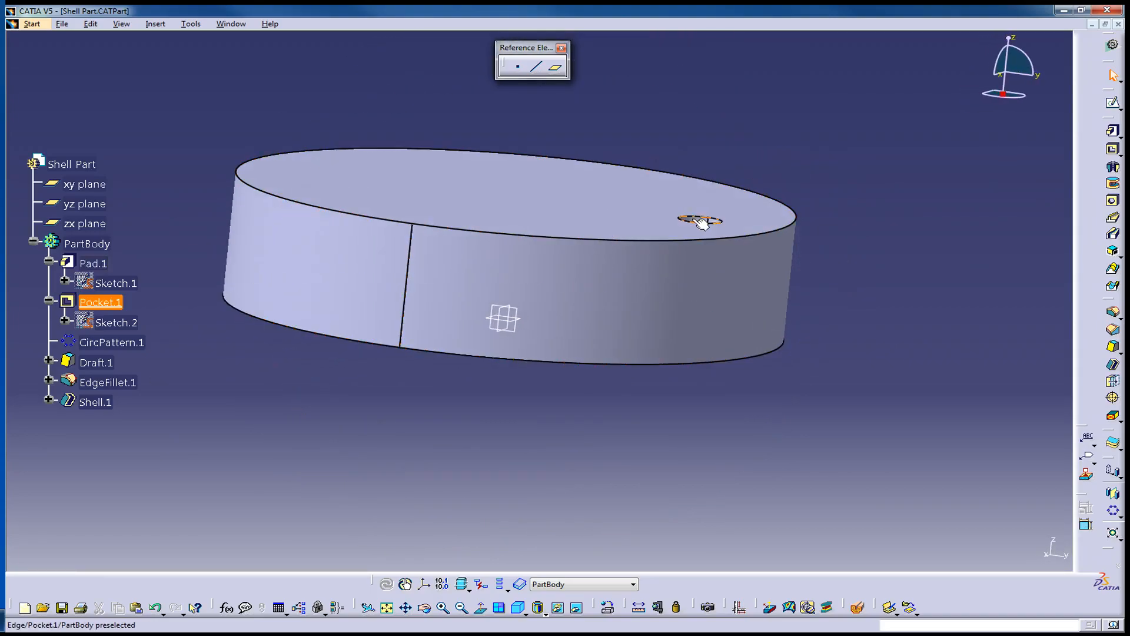
{"action": "middle_click", "coordinate": [701, 221]}
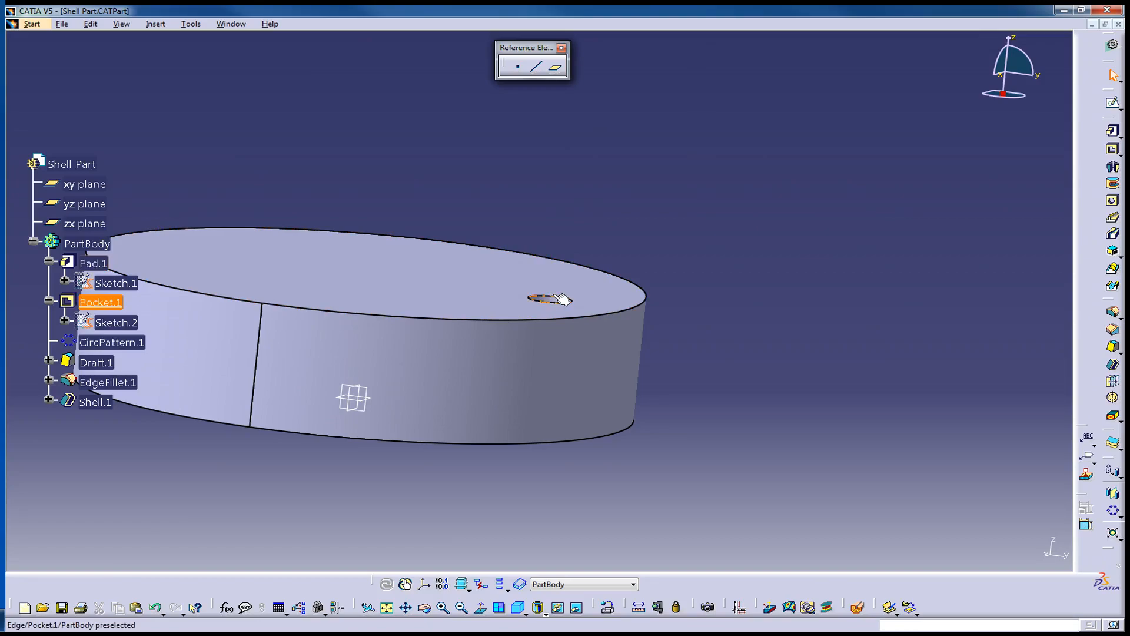
{"action": "middle_click_drag", "start_coordinate": [564, 261], "coordinate": [620, 298]}
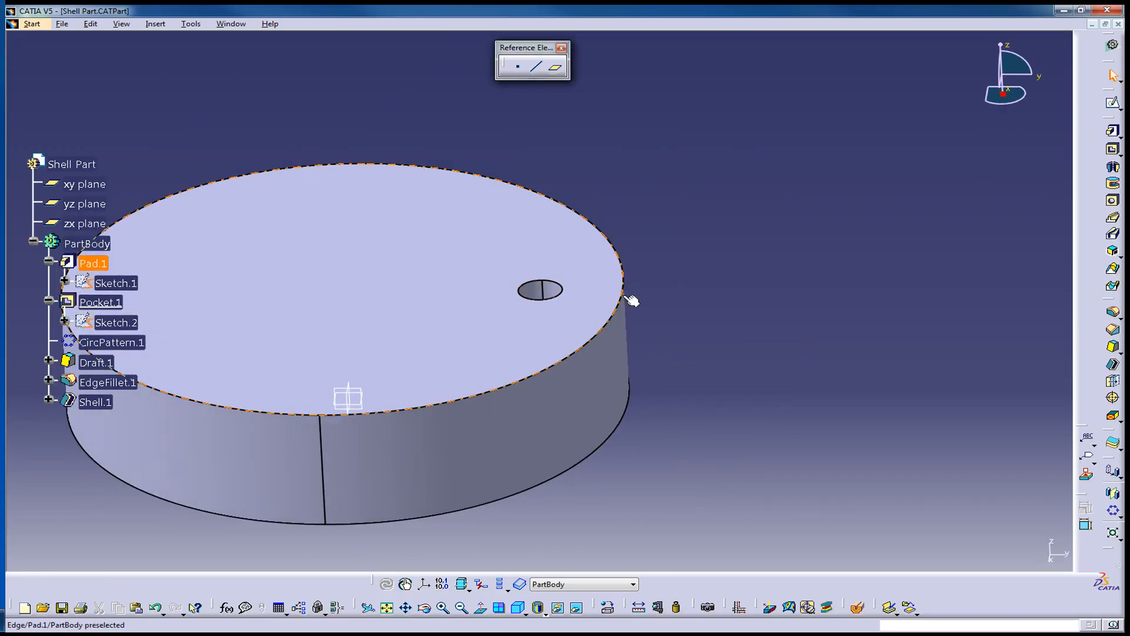
{"action": "middle_click_drag", "start_coordinate": [618, 340], "coordinate": [704, 304]}
{"action": "middle_click_drag", "start_coordinate": [462, 316], "coordinate": [491, 416]}
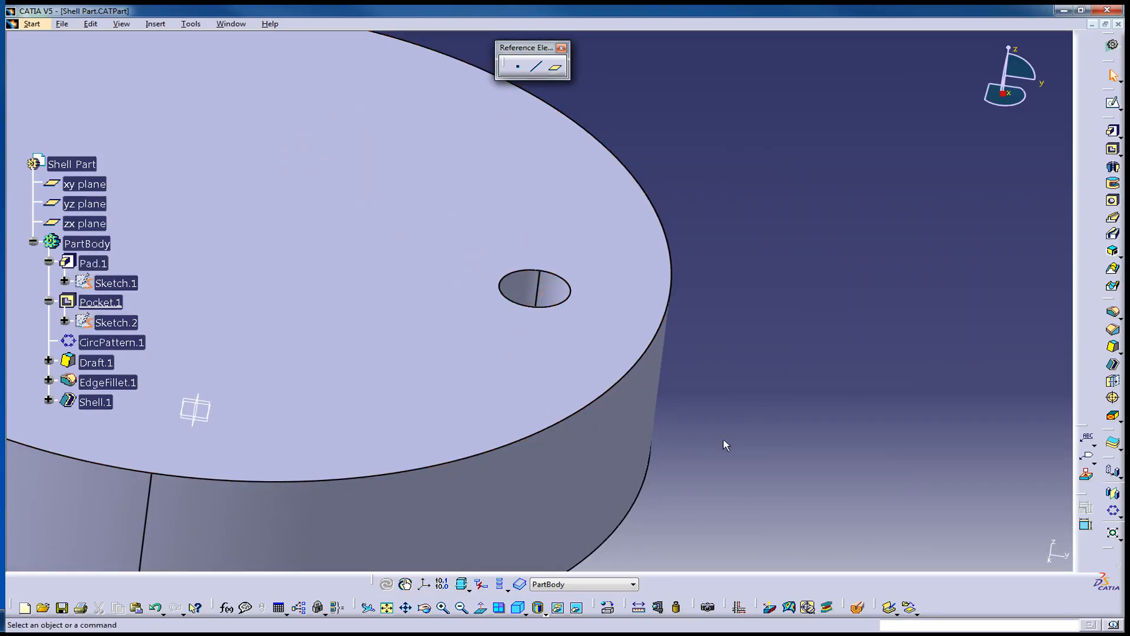
{"action": "middle_click_drag", "start_coordinate": [404, 374], "coordinate": [554, 363]}
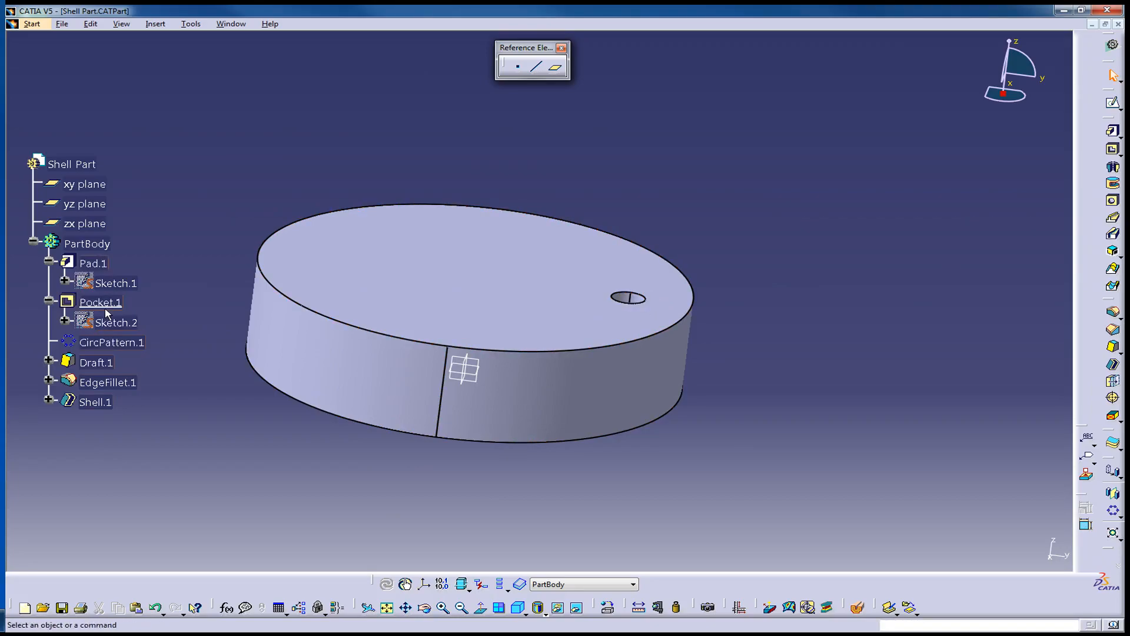
Define Shell.1 as the in-work object again to restore the complete part
{"action": "right_click", "coordinate": [93, 403]}
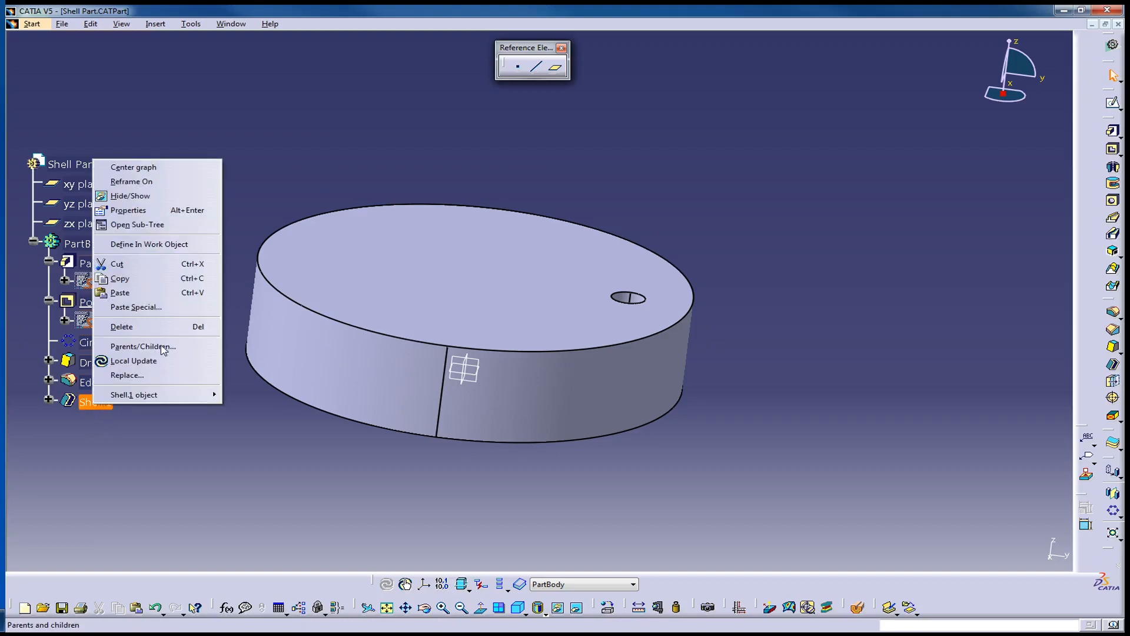
{"action": "left_click", "coordinate": [151, 255]}
{"action": "middle_click_drag", "start_coordinate": [575, 408], "coordinate": [801, 349]}
{"action": "middle_click_drag", "start_coordinate": [511, 336], "coordinate": [545, 423]}
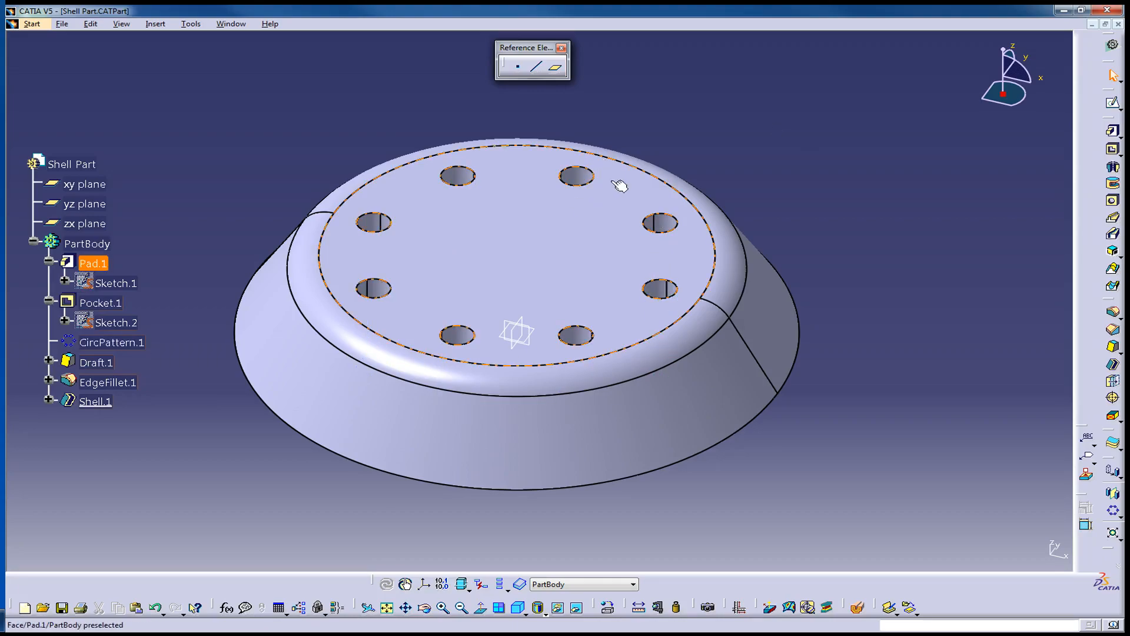
Try to reselect the pocket hole as the object to pattern in CircPattern.1's definition
{"action": "double_click", "coordinate": [111, 342]}
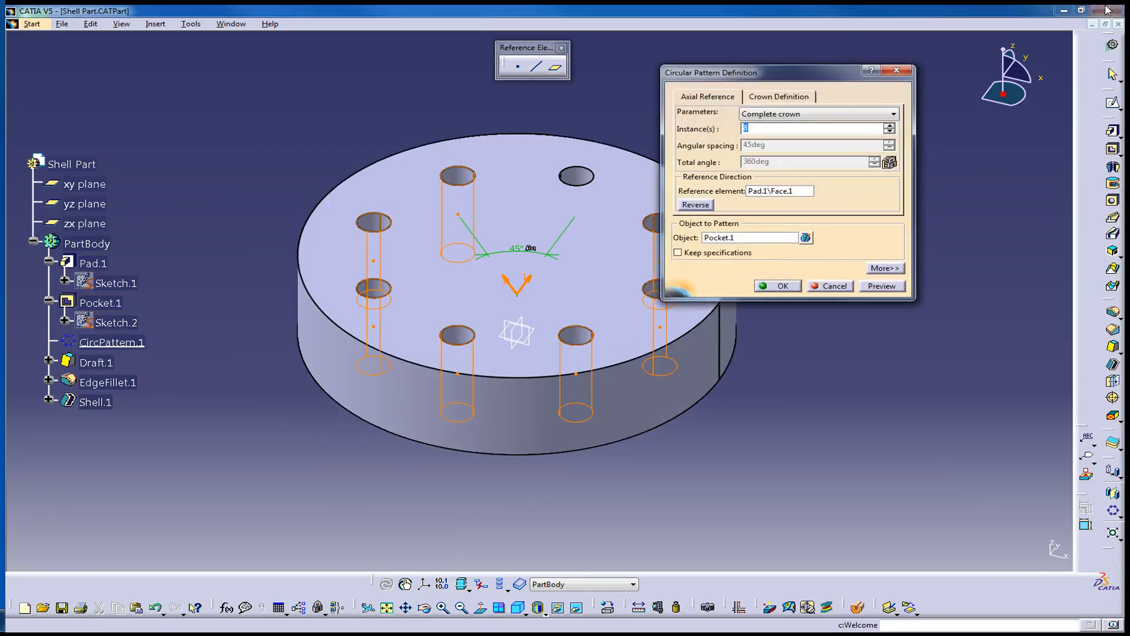
{"action": "left_click_drag", "start_coordinate": [815, 75], "coordinate": [892, 66]}
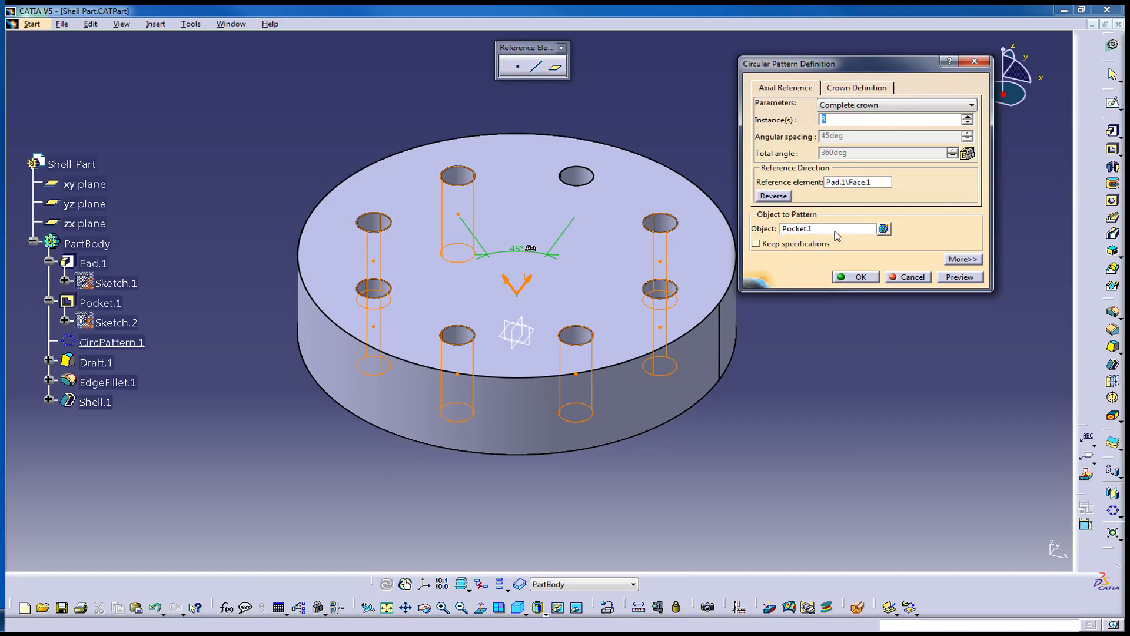
{"action": "left_click_drag", "start_coordinate": [859, 63], "coordinate": [881, 56]}
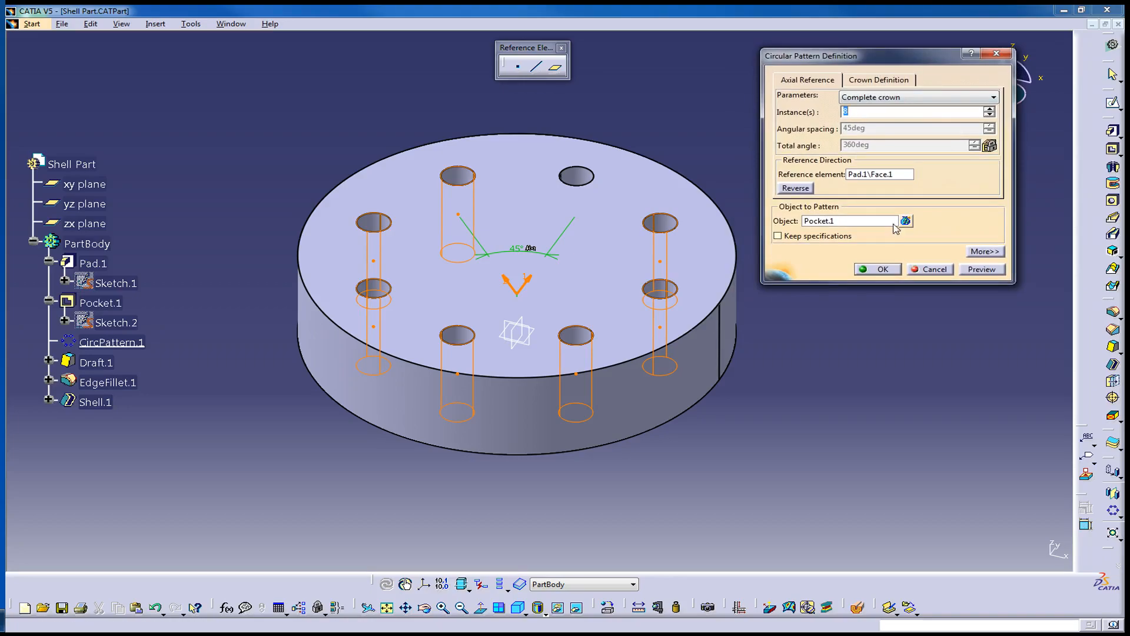
{"action": "left_click", "coordinate": [834, 222]}
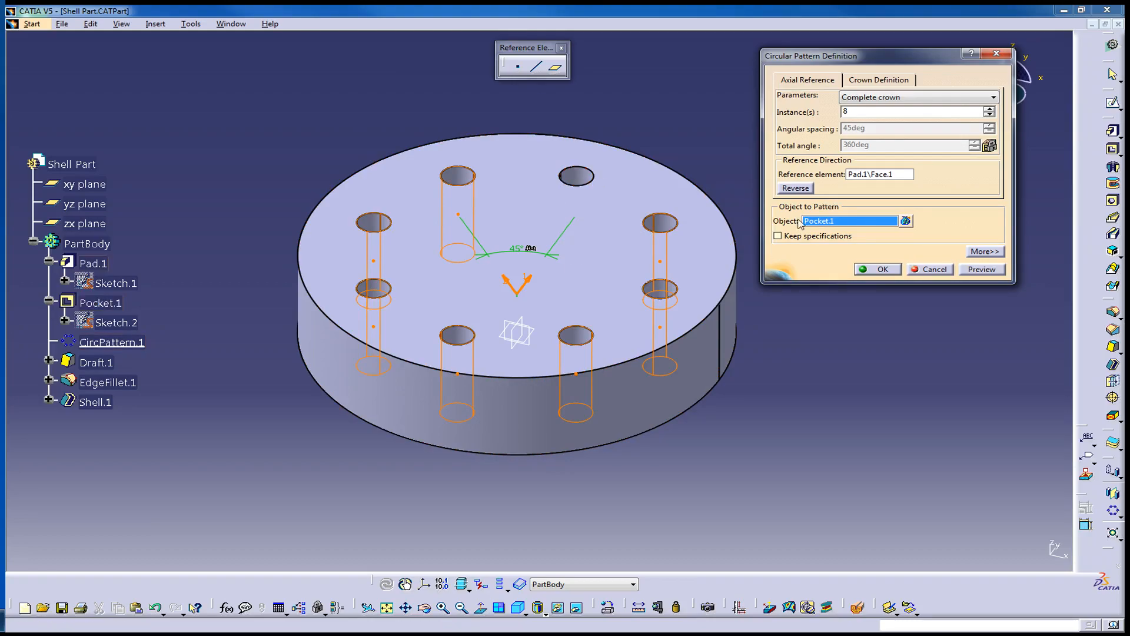
{"action": "left_click", "coordinate": [592, 180]}
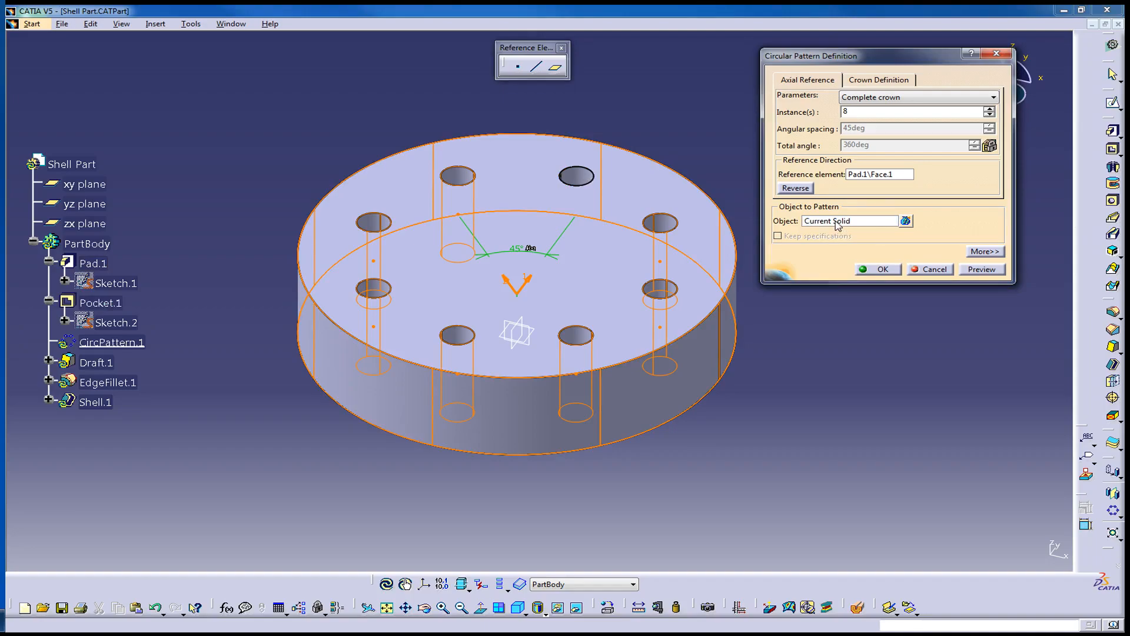
{"action": "left_click", "coordinate": [929, 270]}
Review the list of objects to pattern in CircPattern.1's definition and leave without changes
{"action": "left_click", "coordinate": [112, 342]}
{"action": "double_click", "coordinate": [115, 341]}
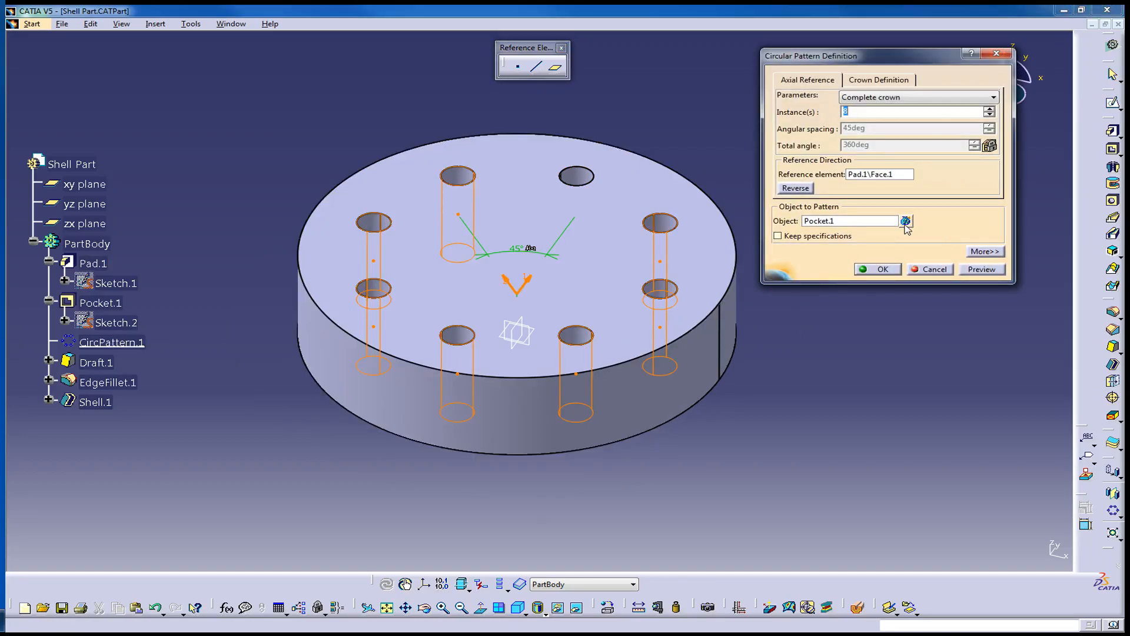
{"action": "left_click_drag", "start_coordinate": [855, 282], "coordinate": [851, 145]}
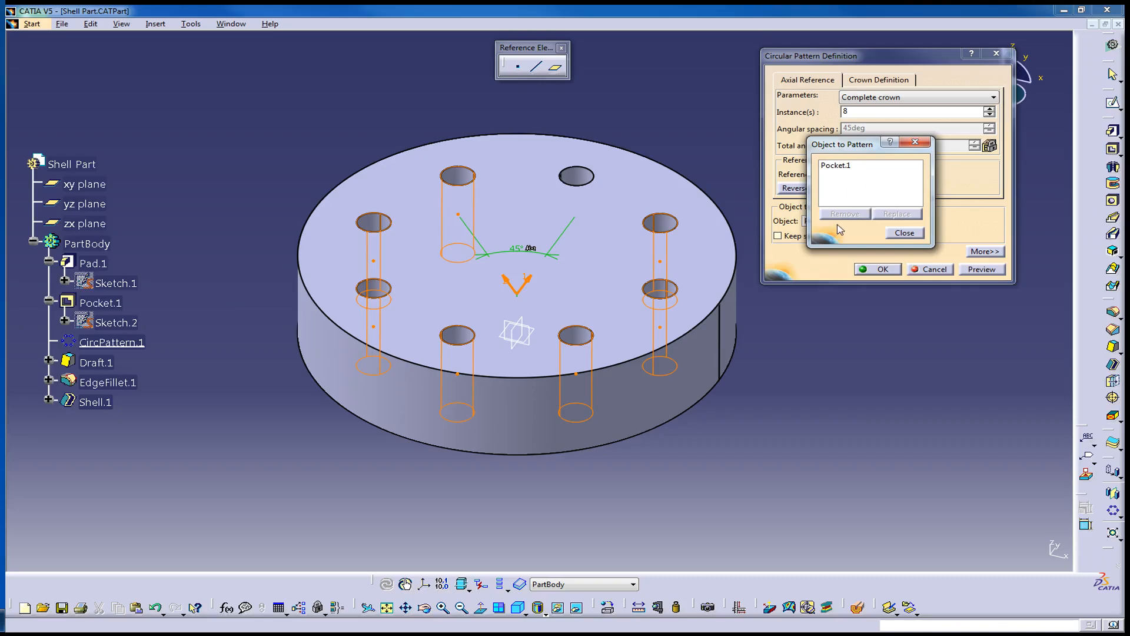
{"action": "left_click", "coordinate": [842, 167]}
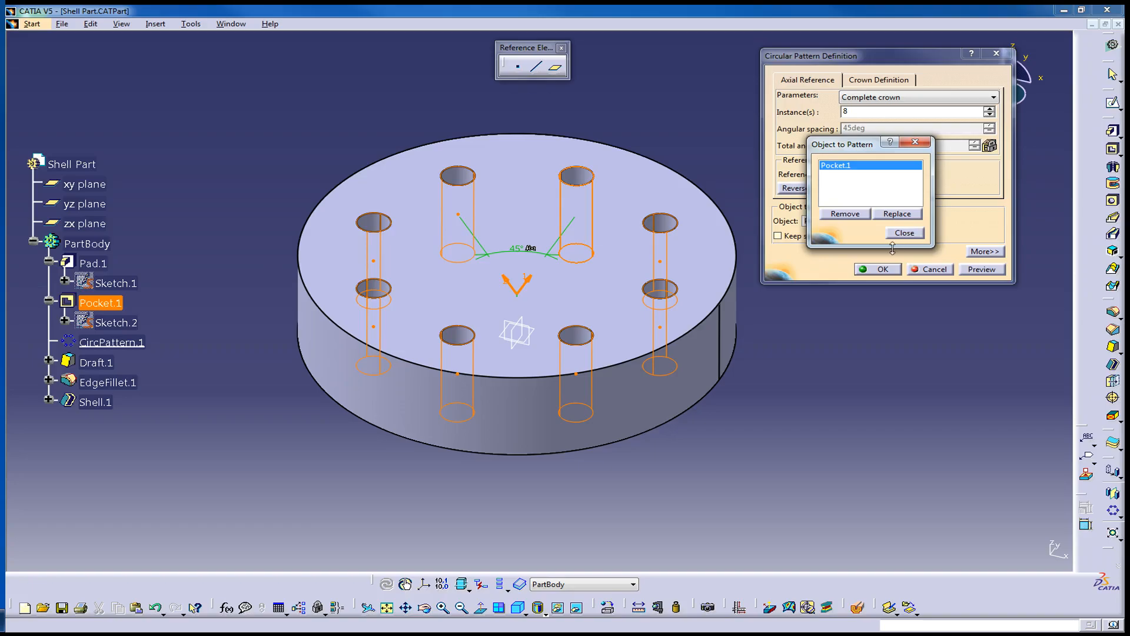
{"action": "left_click", "coordinate": [905, 232]}
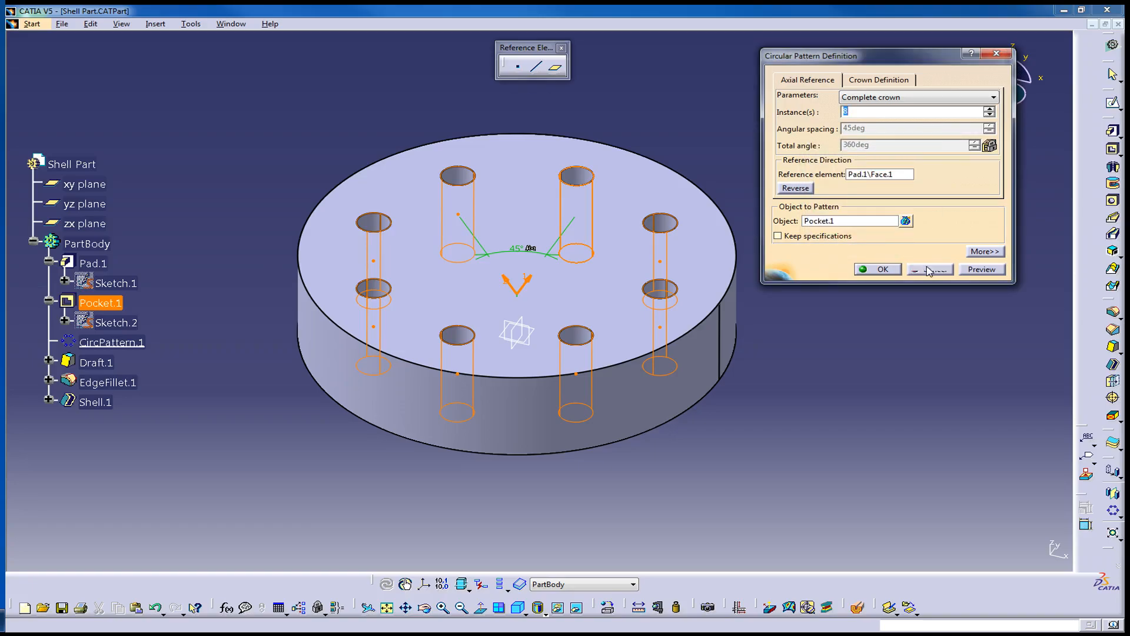
{"action": "left_click", "coordinate": [928, 270]}
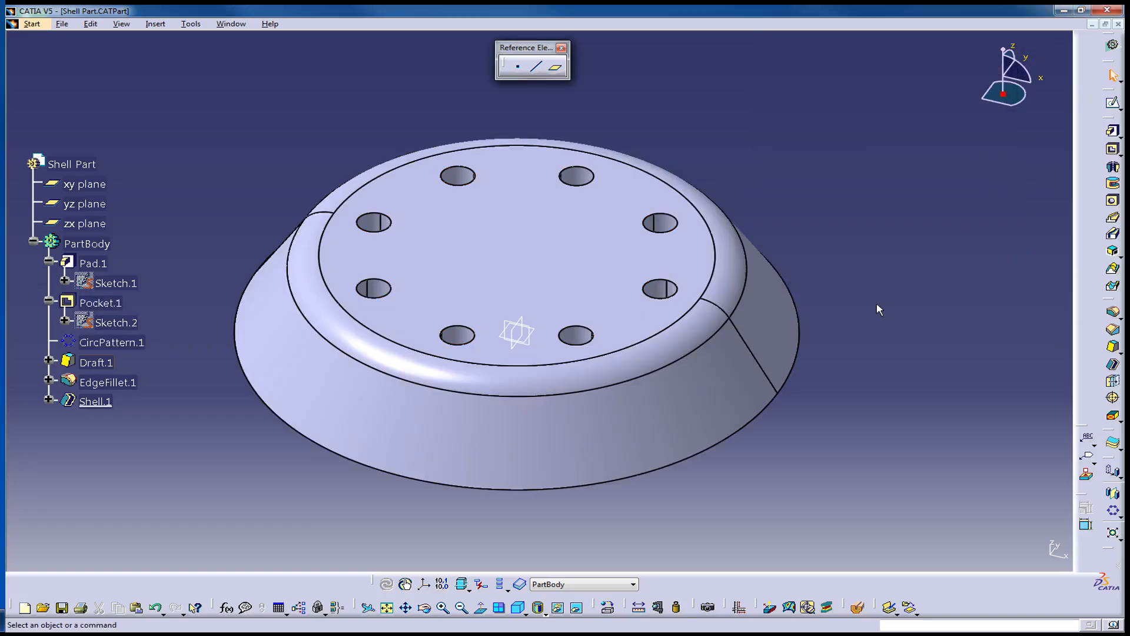
Define Pocket.1 as the in-work object to roll the part back to its single hole
{"action": "right_click", "coordinate": [98, 301]}
{"action": "left_click", "coordinate": [156, 387]}
{"action": "left_click", "coordinate": [204, 398]}
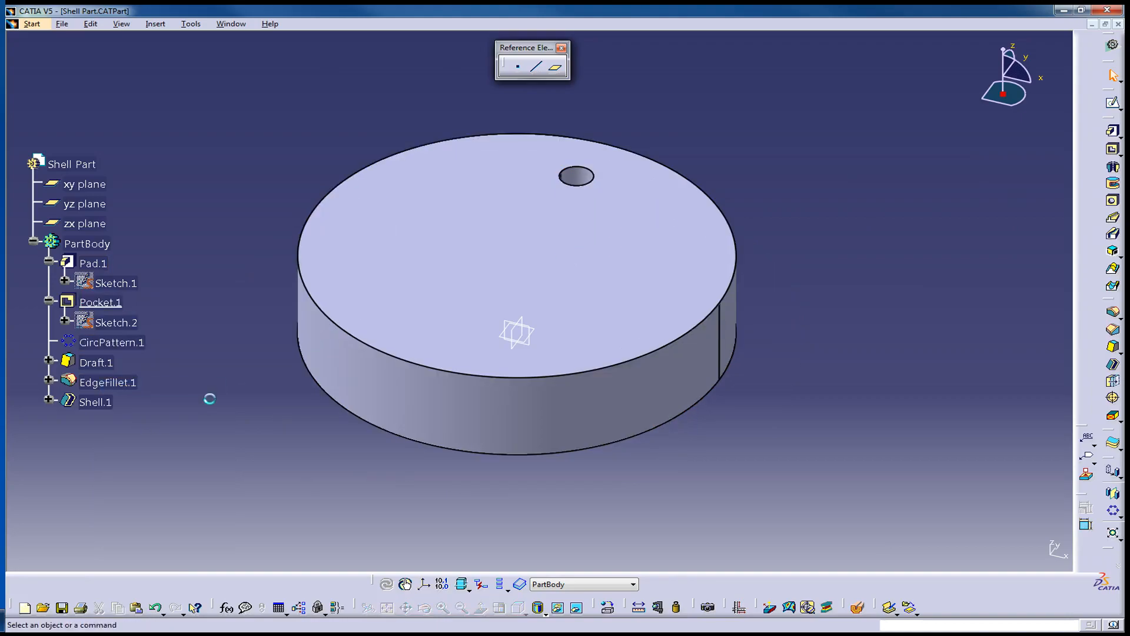
Delete CircPattern.1 from the PartBody, keeping its exclusive parents
{"action": "left_click", "coordinate": [102, 343]}
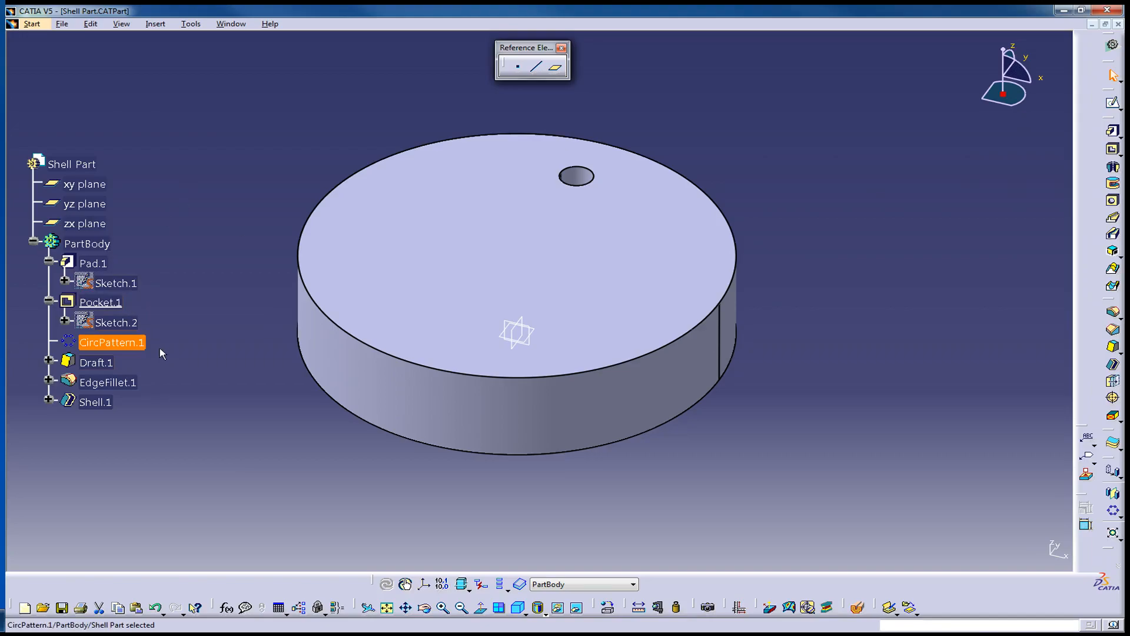
{"action": "left_click", "coordinate": [122, 344]}
{"action": "key", "text": "Delete"}
{"action": "left_click", "coordinate": [904, 271]}
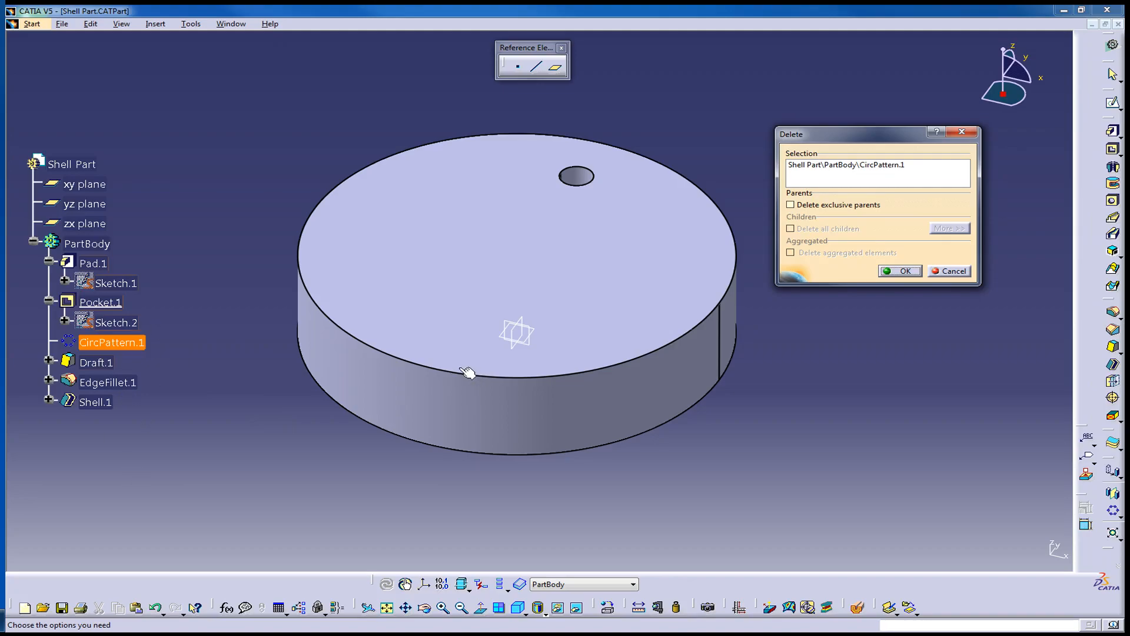
{"action": "left_click", "coordinate": [902, 271]}
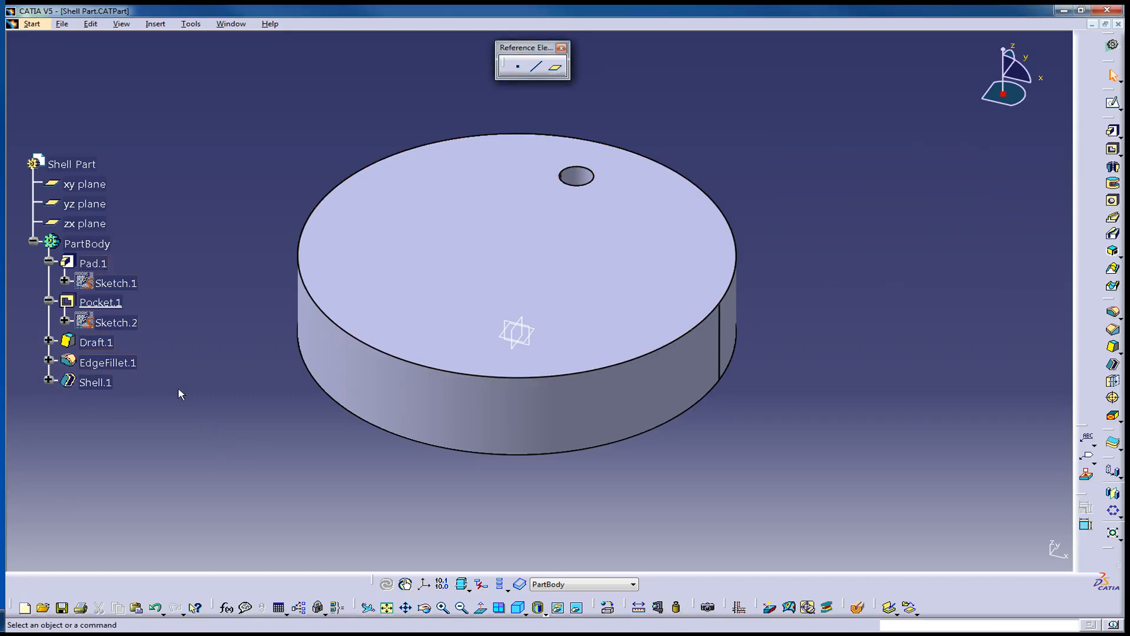
Start an Edge Fillet after Pocket.1 and clear the disc's top face picked by mistake from the objects to fillet
{"action": "left_click", "coordinate": [100, 302]}
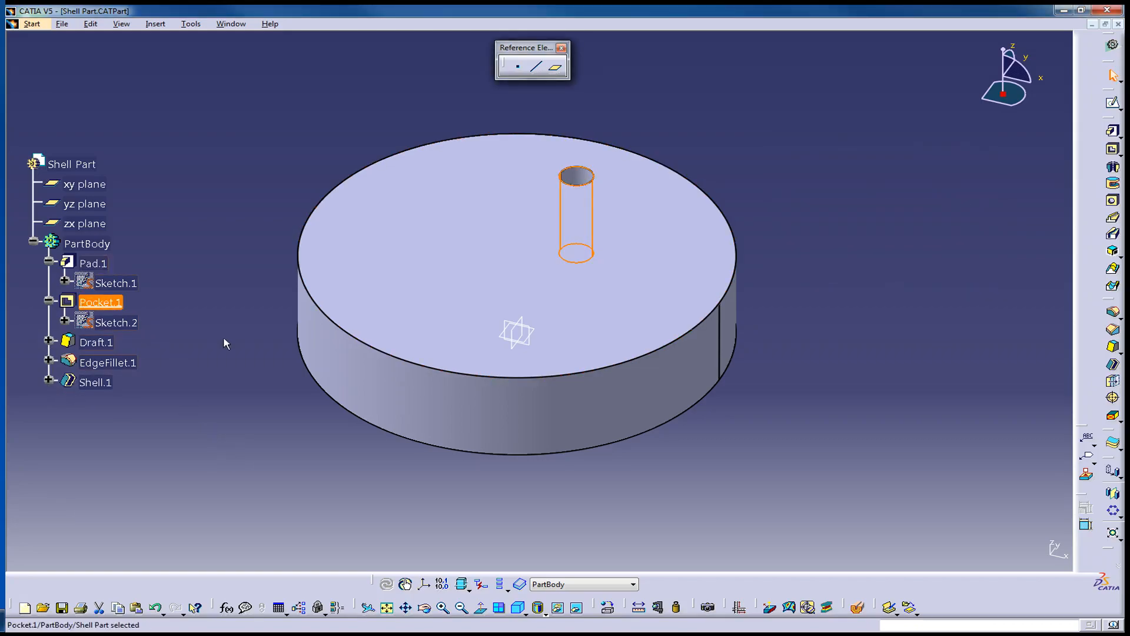
{"action": "left_click", "coordinate": [791, 254]}
{"action": "left_click", "coordinate": [1113, 311]}
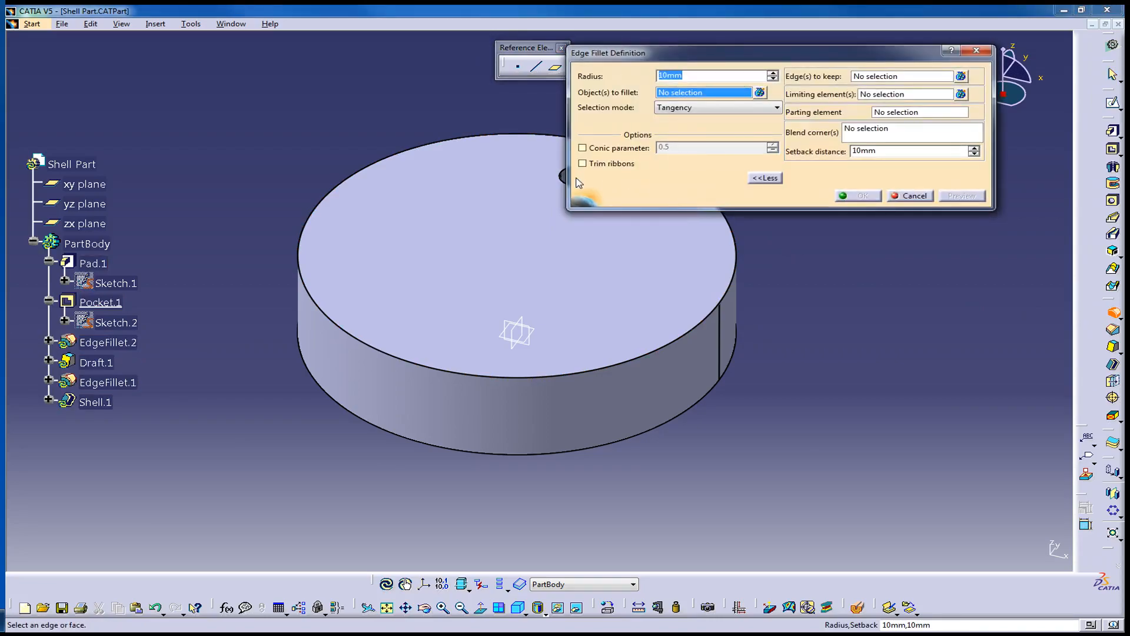
{"action": "middle_click_drag", "start_coordinate": [504, 227], "coordinate": [391, 272]}
{"action": "left_click", "coordinate": [477, 235]}
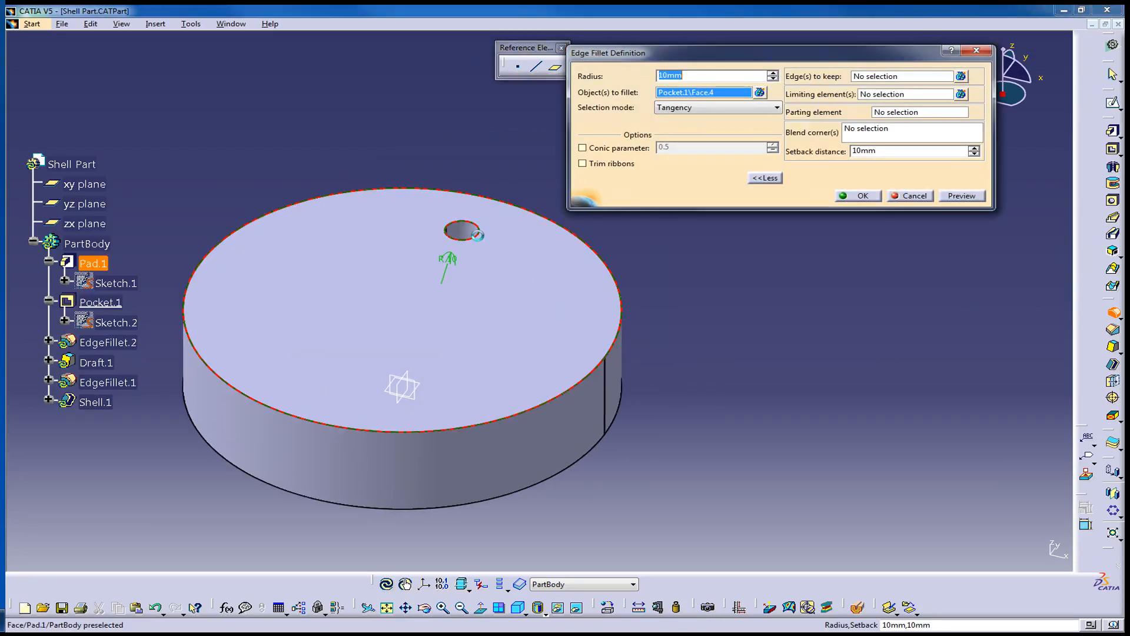
{"action": "left_click", "coordinate": [502, 182]}
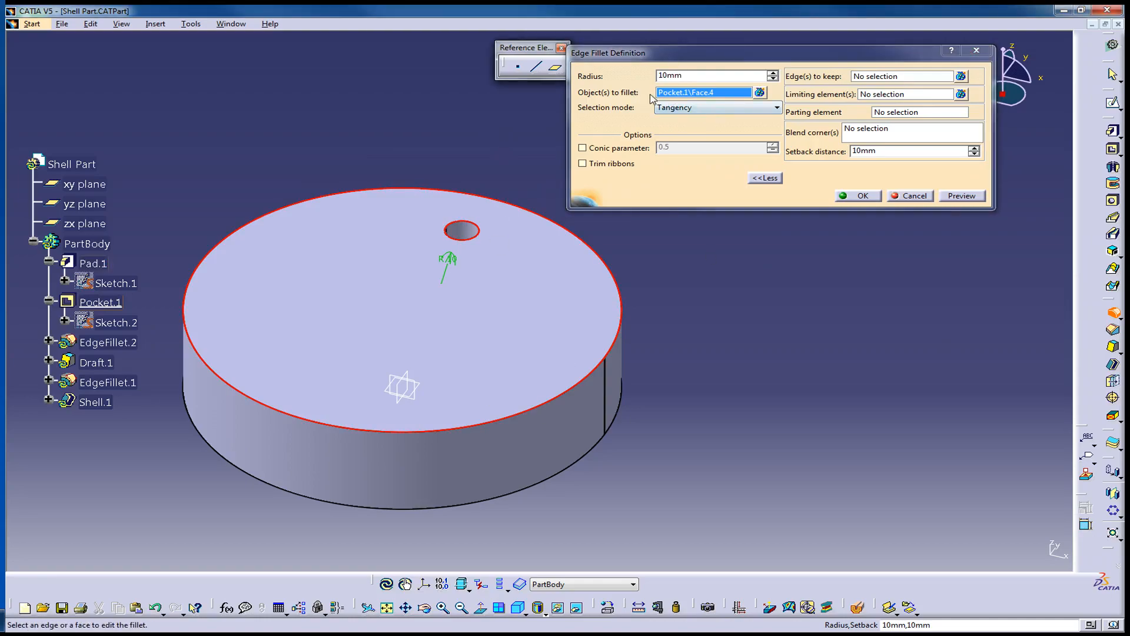
{"action": "left_click", "coordinate": [671, 93]}
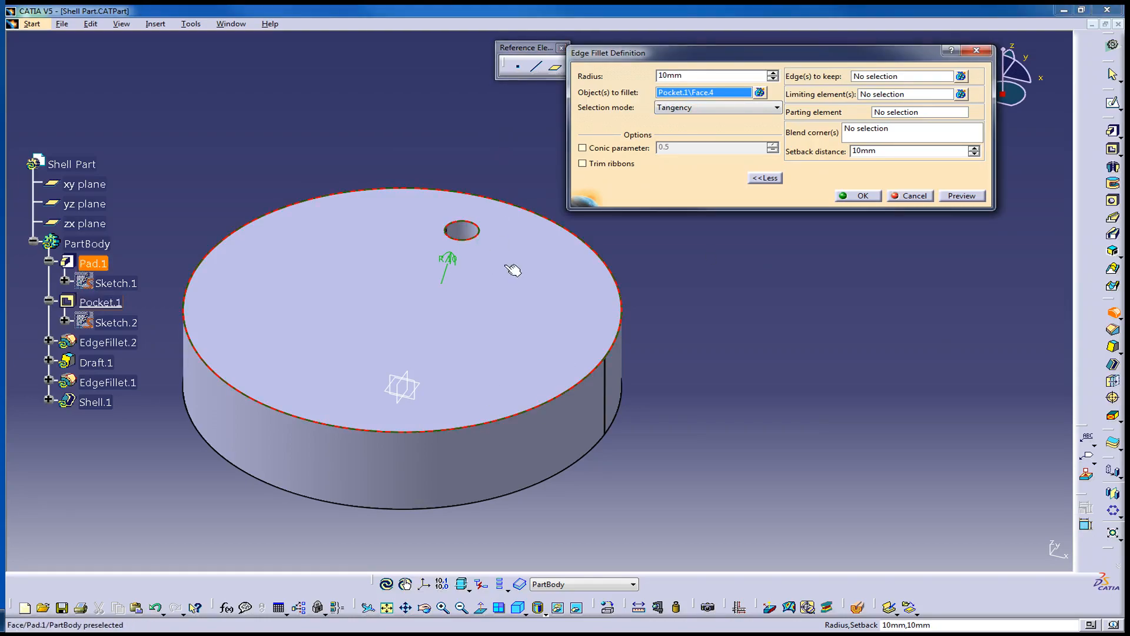
{"action": "left_click", "coordinate": [552, 250]}
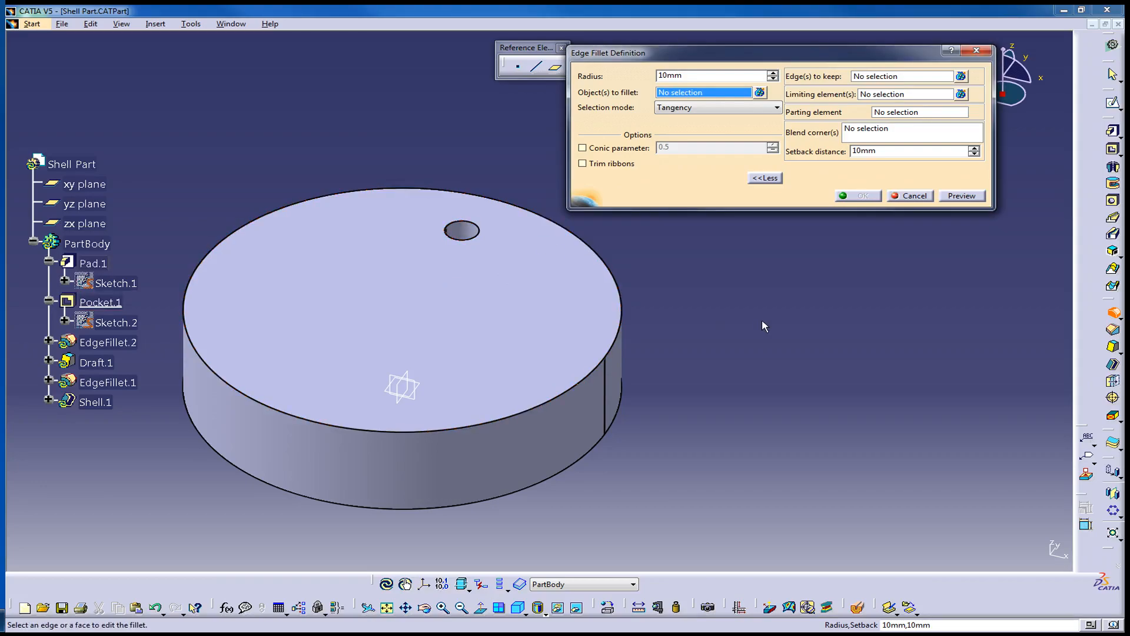
{"action": "left_click", "coordinate": [577, 268]}
{"action": "right_click", "coordinate": [694, 94]}
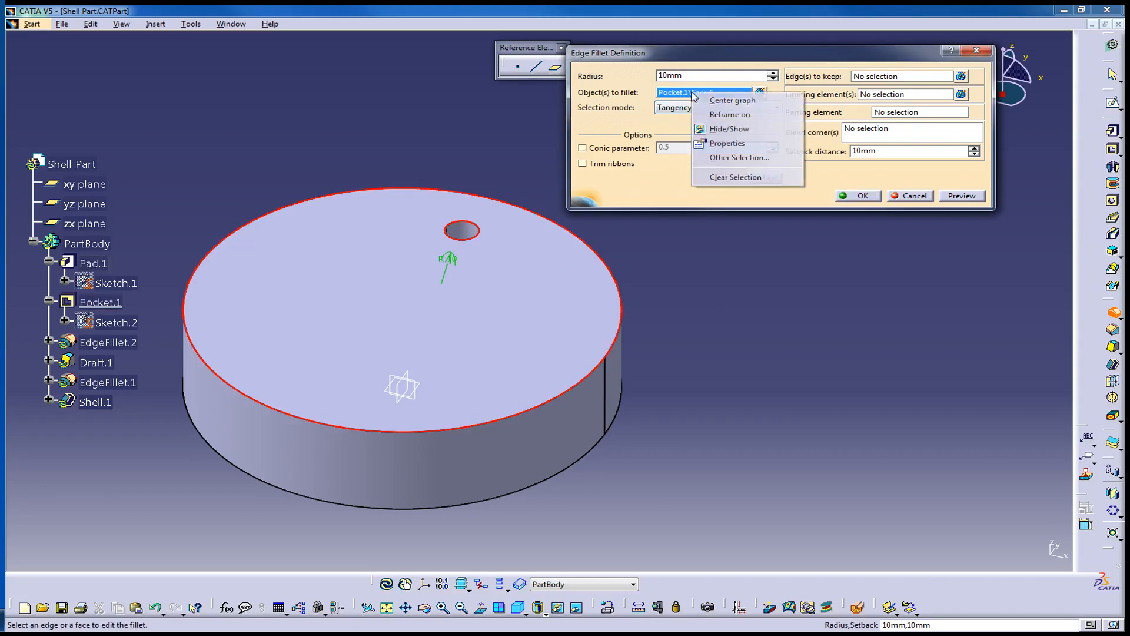
{"action": "left_click", "coordinate": [743, 180]}
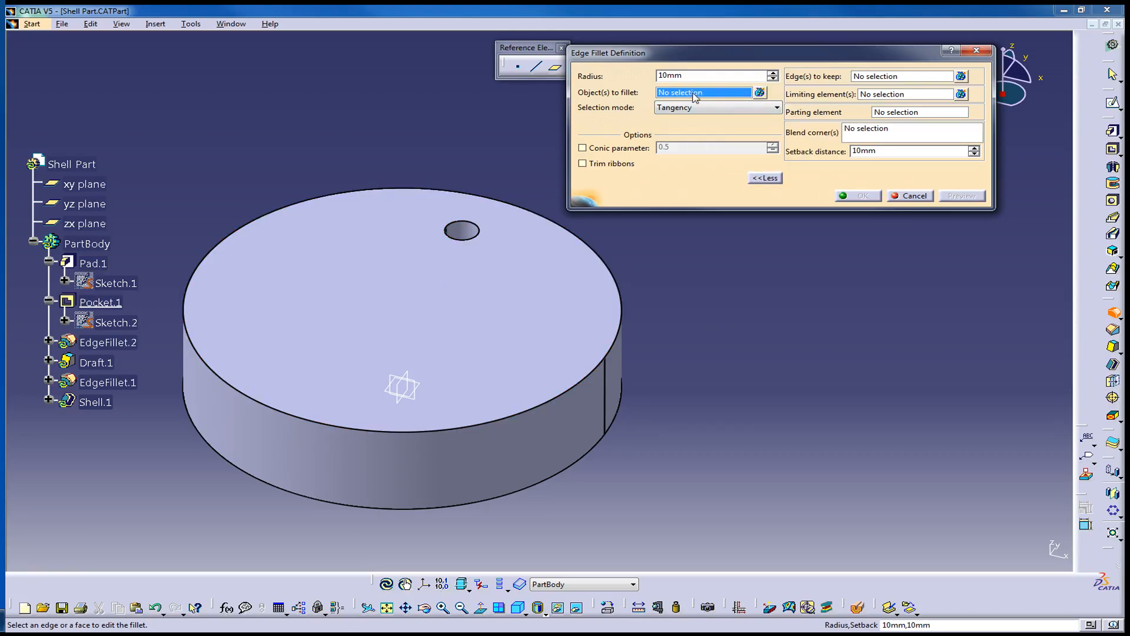
Fillet the upper edge of the pocket hole with a 4 mm radius
{"action": "left_click", "coordinate": [485, 235]}
{"action": "left_click", "coordinate": [965, 196]}
{"action": "left_click_drag", "start_coordinate": [698, 76], "coordinate": [579, 76]}
{"action": "type", "text": "4"}
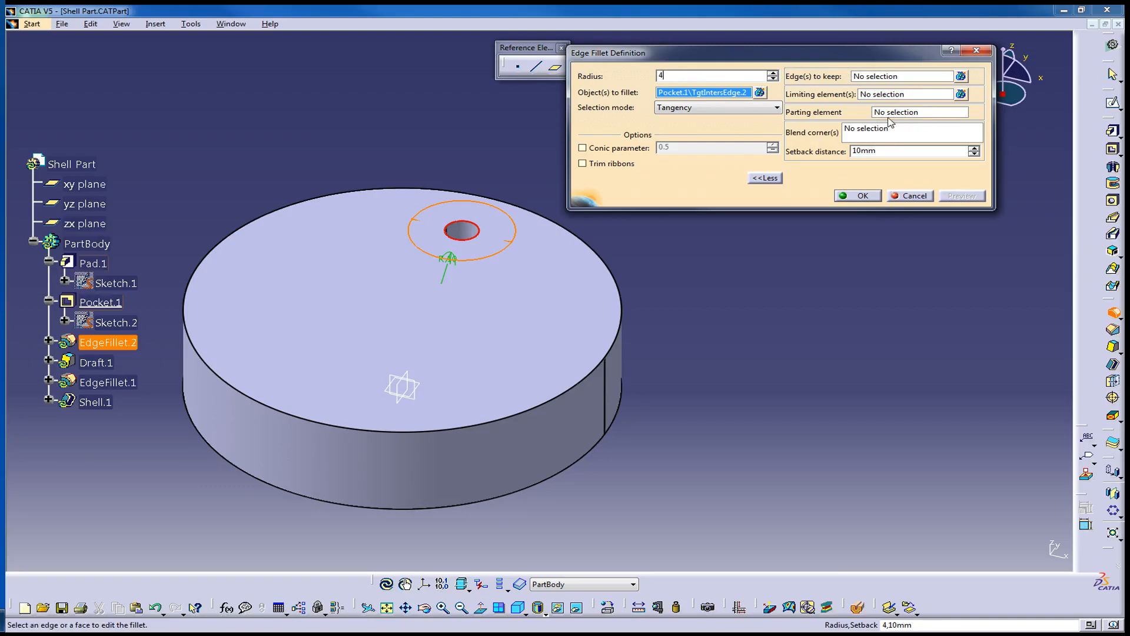
{"action": "left_click", "coordinate": [888, 151]}
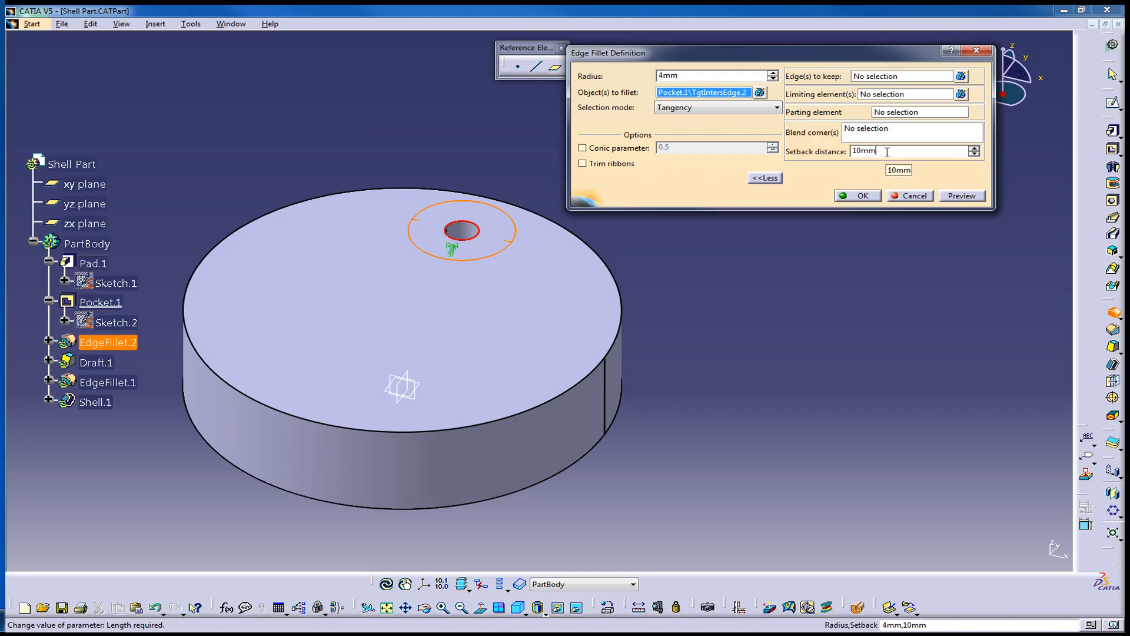
{"action": "left_click", "coordinate": [961, 198]}
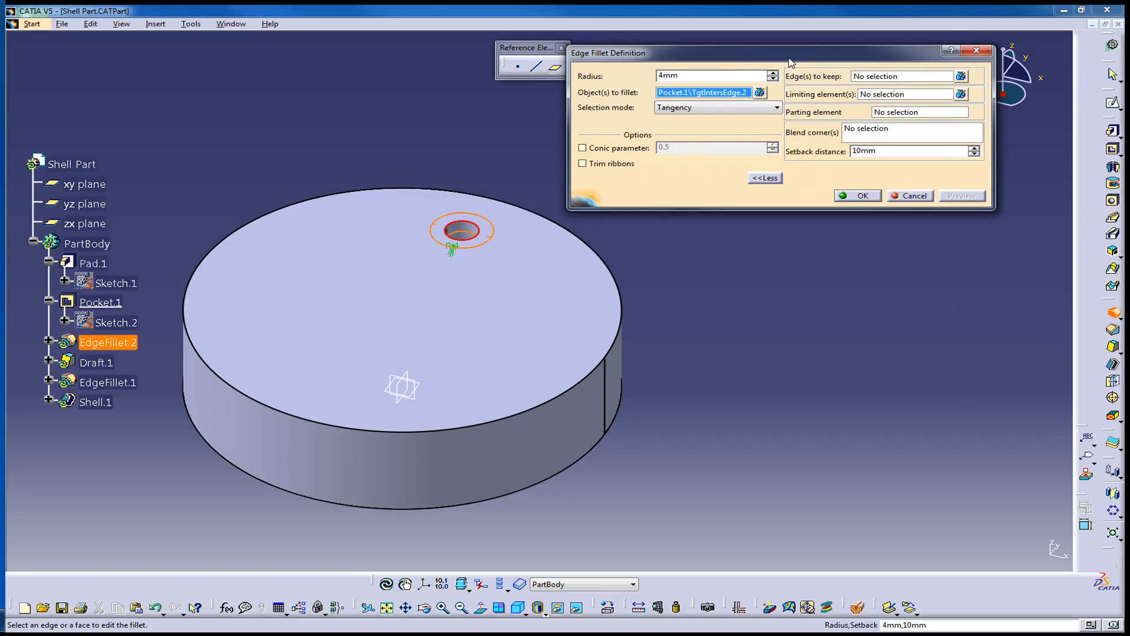
{"action": "left_click_drag", "start_coordinate": [789, 59], "coordinate": [816, 87]}
{"action": "left_click", "coordinate": [875, 216]}
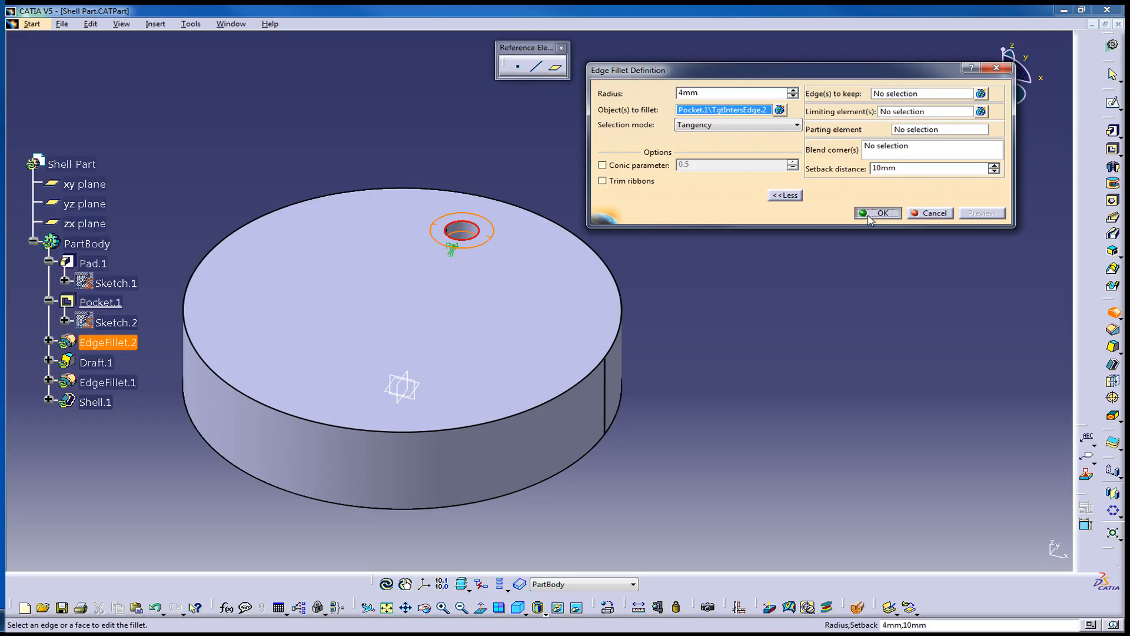
Start a circular pattern of Pocket.1 and EdgeFillet.2 together, using the pad's top face as the reference element
{"action": "middle_click_drag", "start_coordinate": [598, 298], "coordinate": [568, 202]}
{"action": "middle_click", "coordinate": [693, 206]}
{"action": "middle_click_drag", "start_coordinate": [512, 272], "coordinate": [696, 167]}
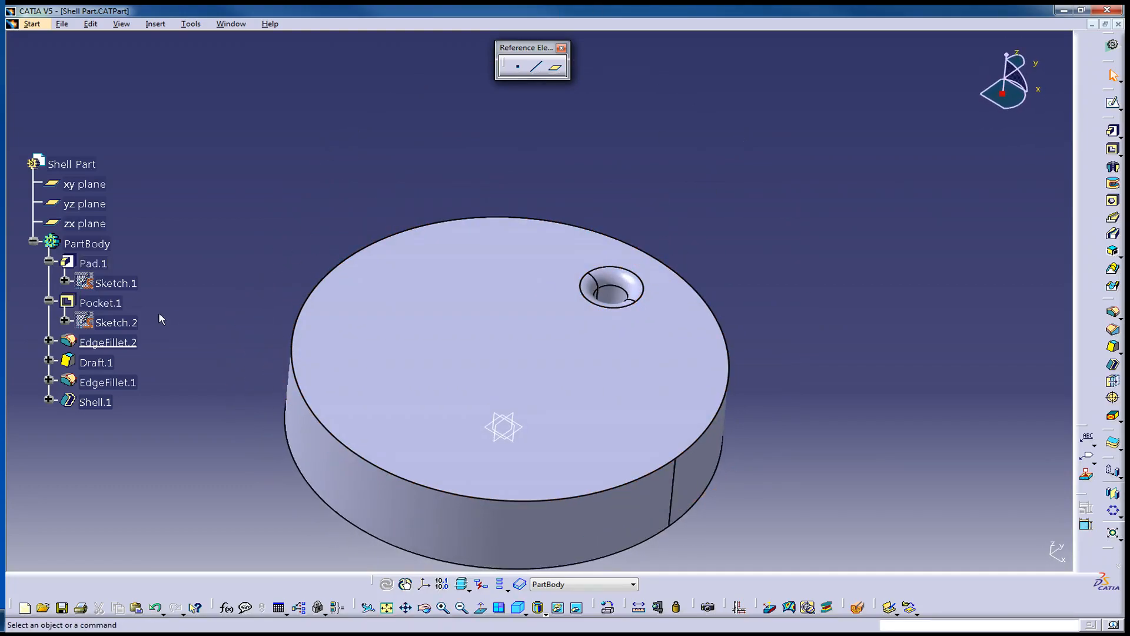
{"action": "left_click", "coordinate": [102, 303]}
{"action": "left_click", "coordinate": [117, 342], "text": "ctrl"}
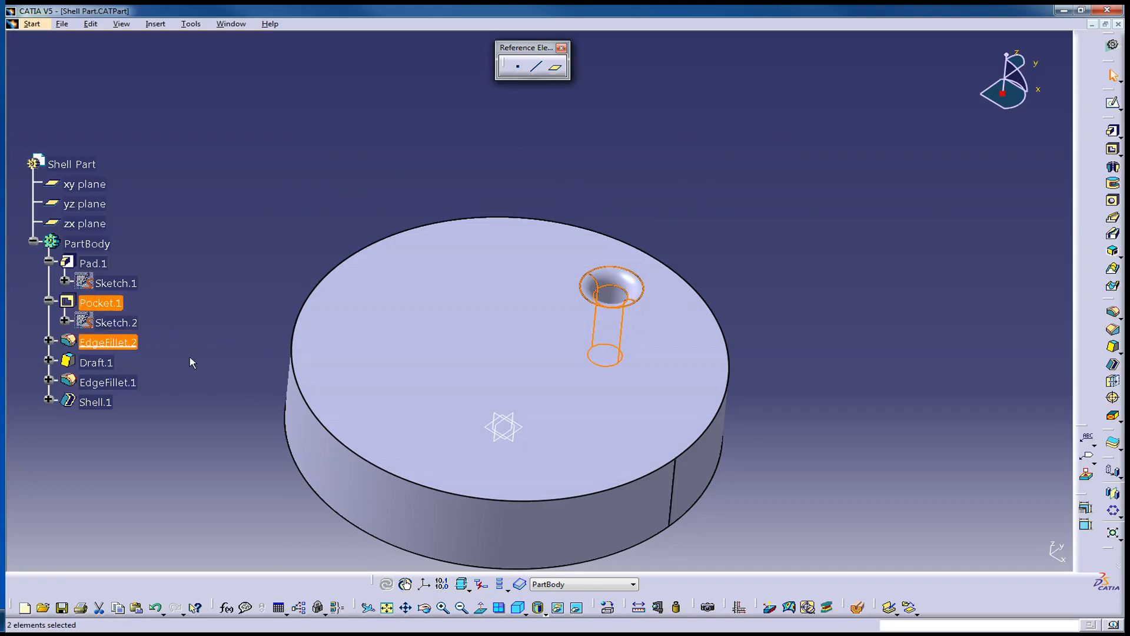
{"action": "middle_click_drag", "start_coordinate": [578, 373], "coordinate": [609, 278]}
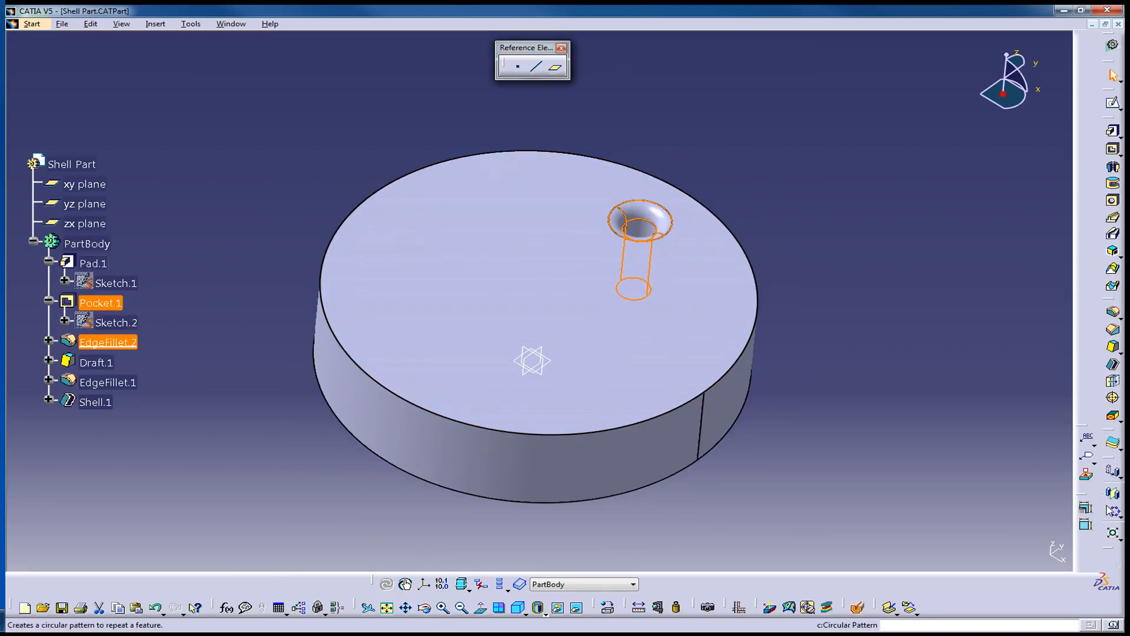
{"action": "left_click", "coordinate": [1113, 510]}
{"action": "left_click", "coordinate": [880, 175]}
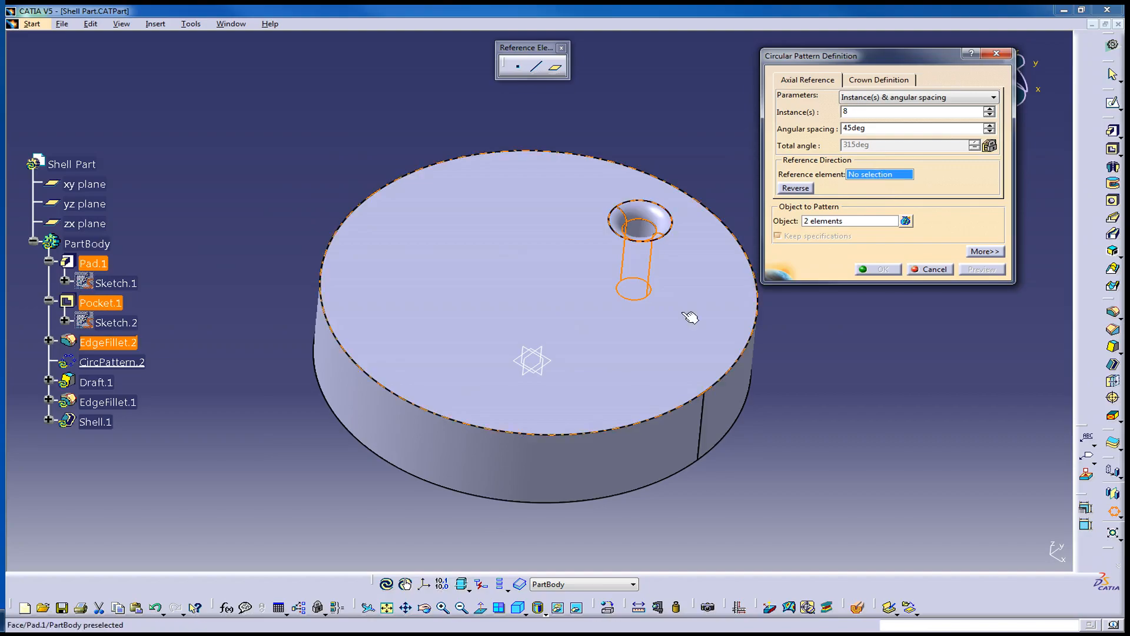
{"action": "left_click", "coordinate": [646, 343]}
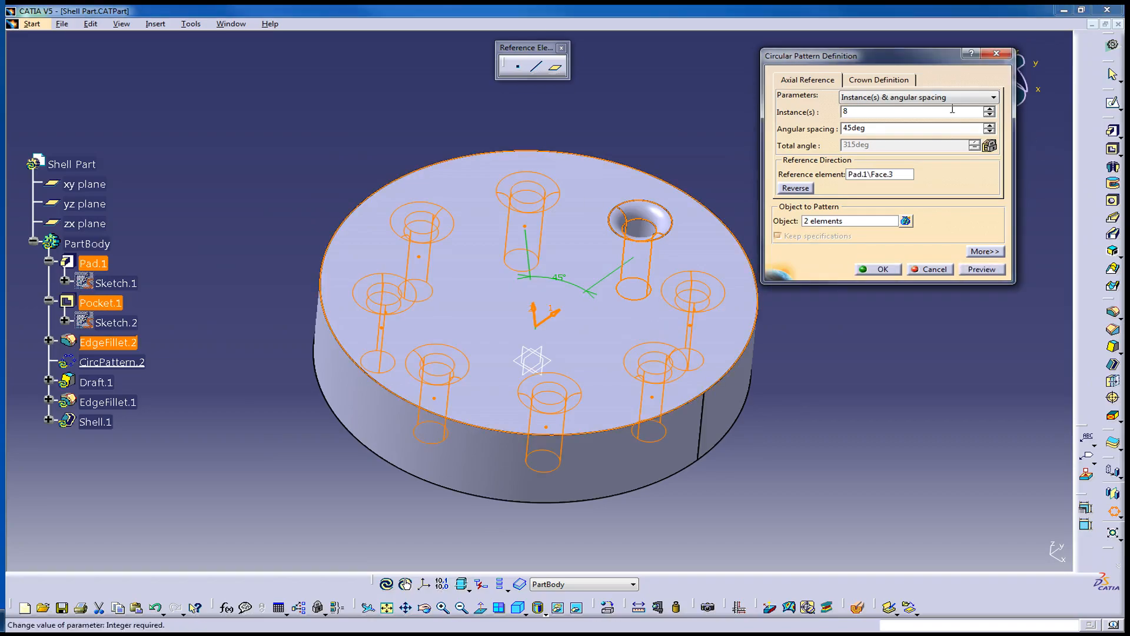
Create the circular pattern as a complete crown of 8 instances, checking that Pocket.1 and EdgeFillet.2 are its objects
{"action": "left_click", "coordinate": [916, 97]}
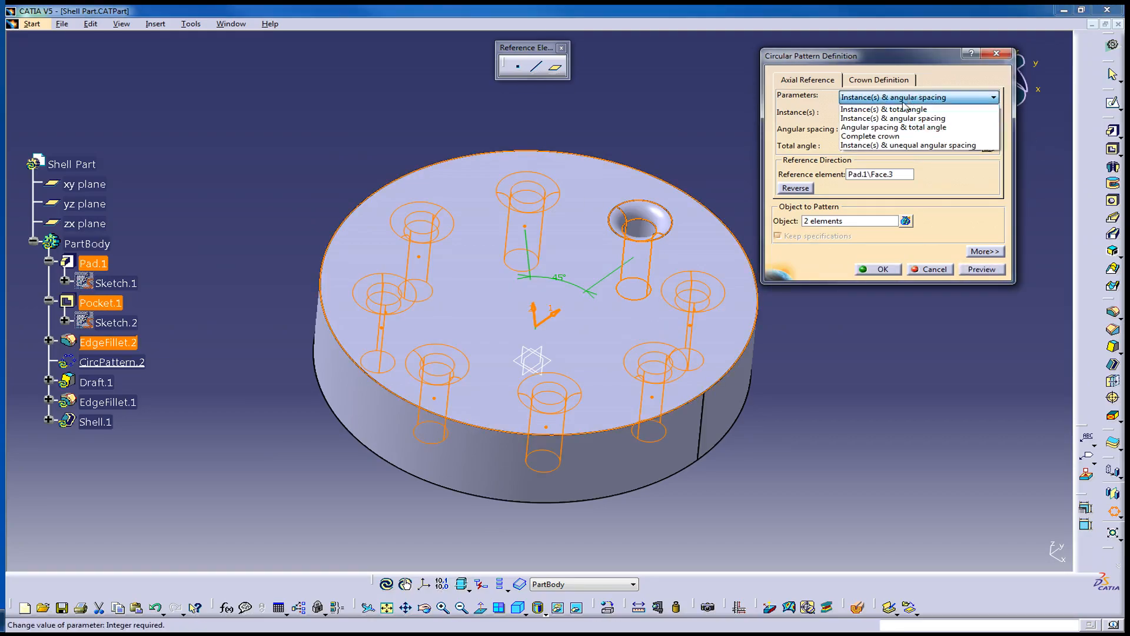
{"action": "left_click", "coordinate": [883, 132]}
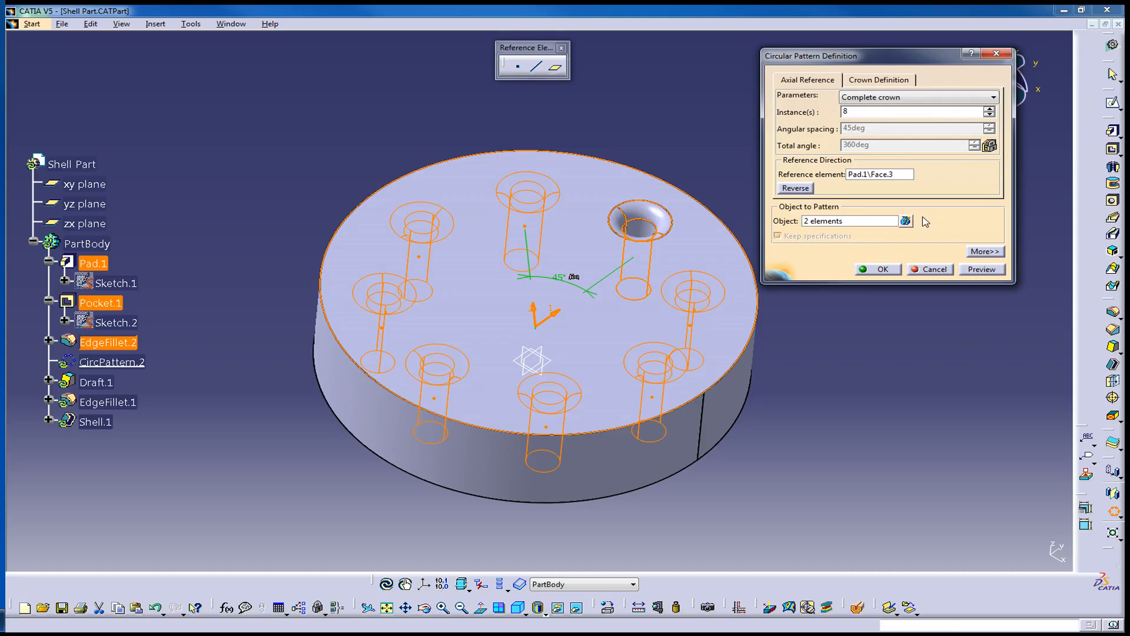
{"action": "left_click", "coordinate": [905, 220]}
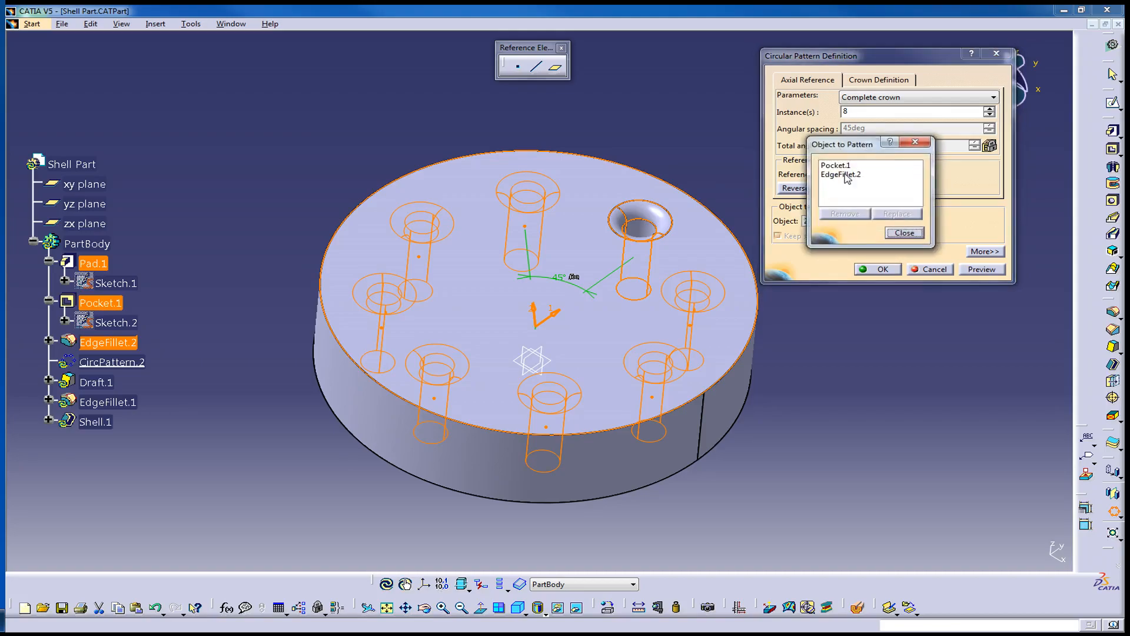
{"action": "left_click", "coordinate": [901, 233]}
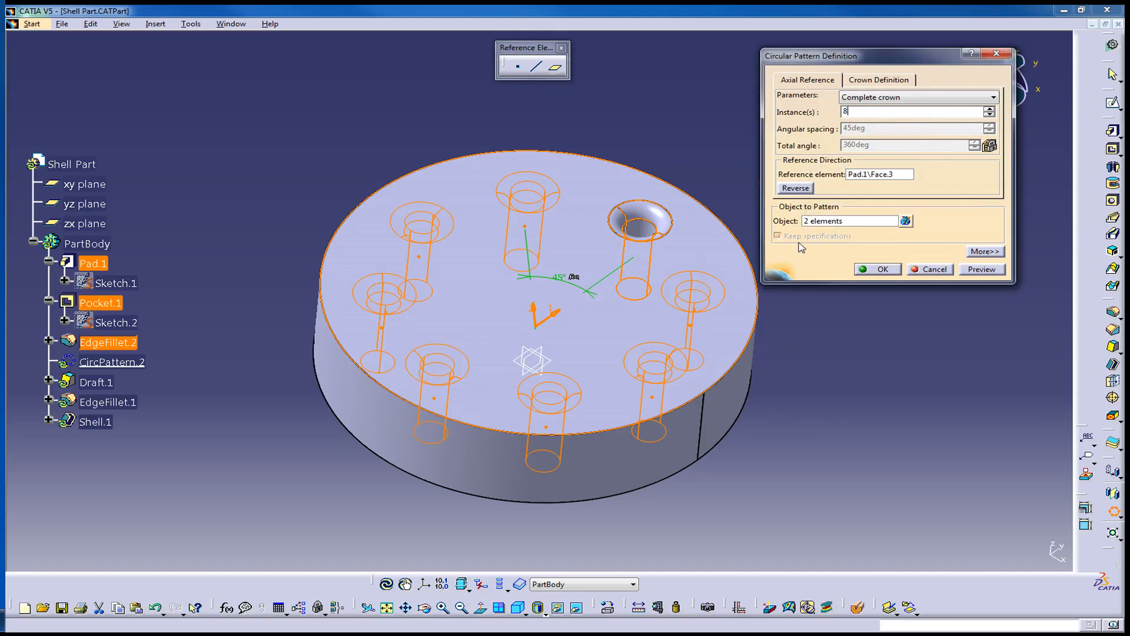
{"action": "left_click", "coordinate": [878, 269]}
{"action": "middle_click_drag", "start_coordinate": [523, 327], "coordinate": [478, 248]}
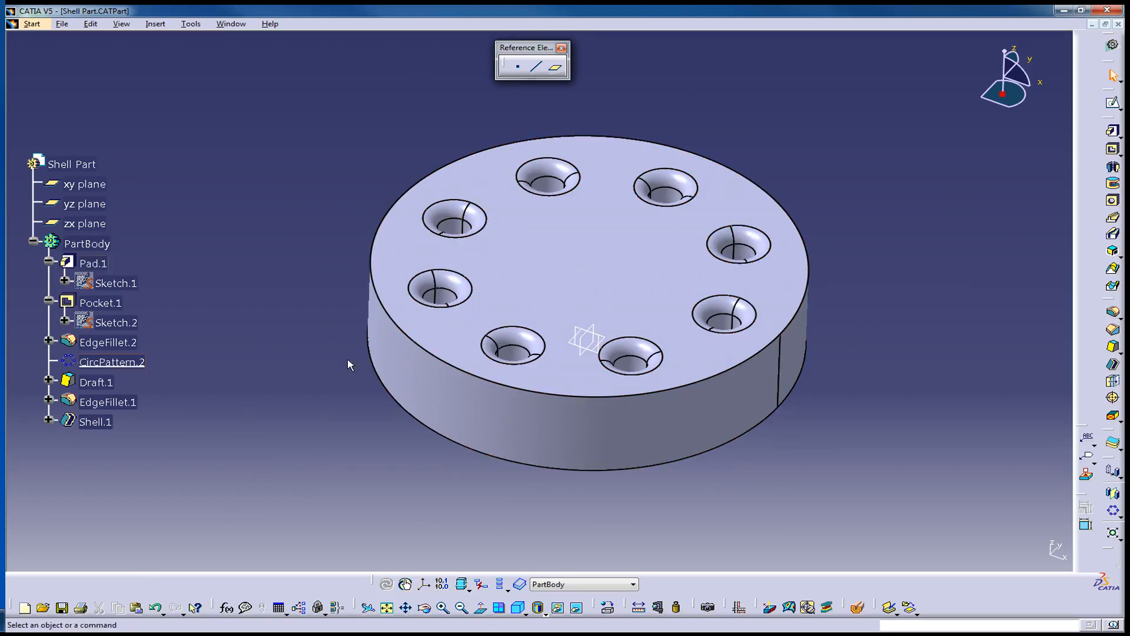
{"action": "middle_click_drag", "start_coordinate": [595, 454], "coordinate": [588, 383]}
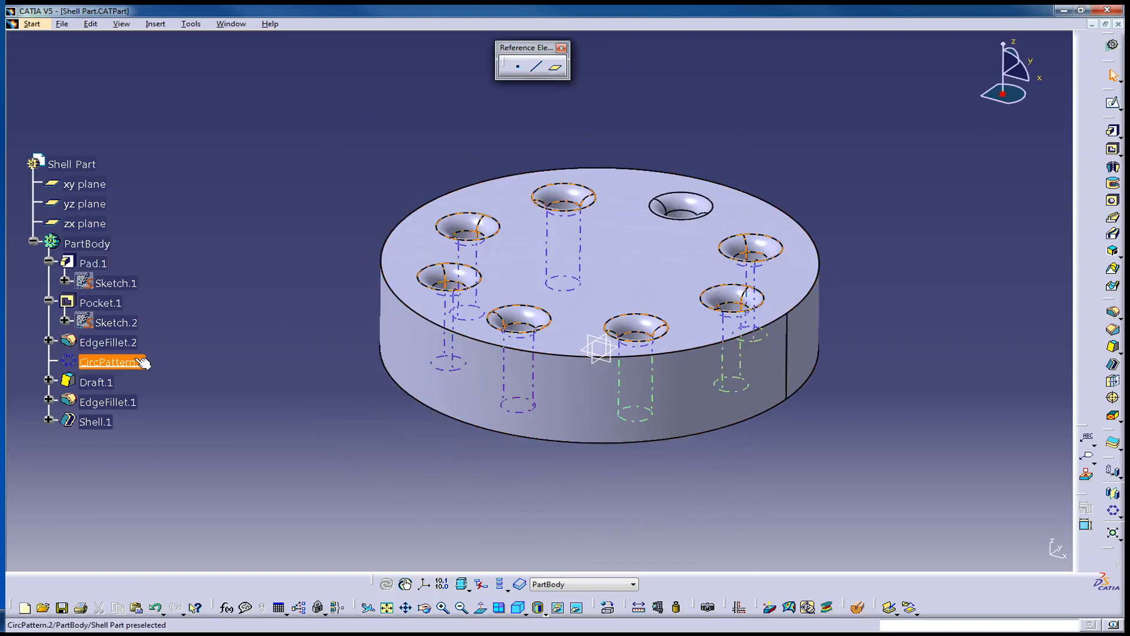
Define Shell.1 as the in-work object and inspect the patterned bosses inside the shelled part
{"action": "right_click", "coordinate": [102, 423]}
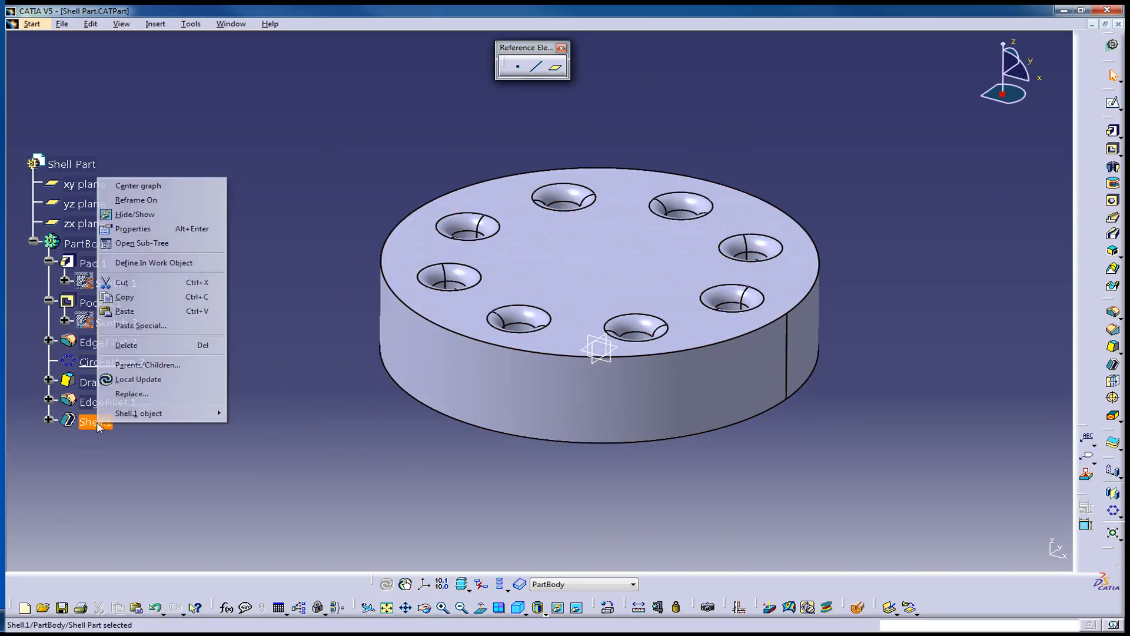
{"action": "left_click", "coordinate": [185, 264]}
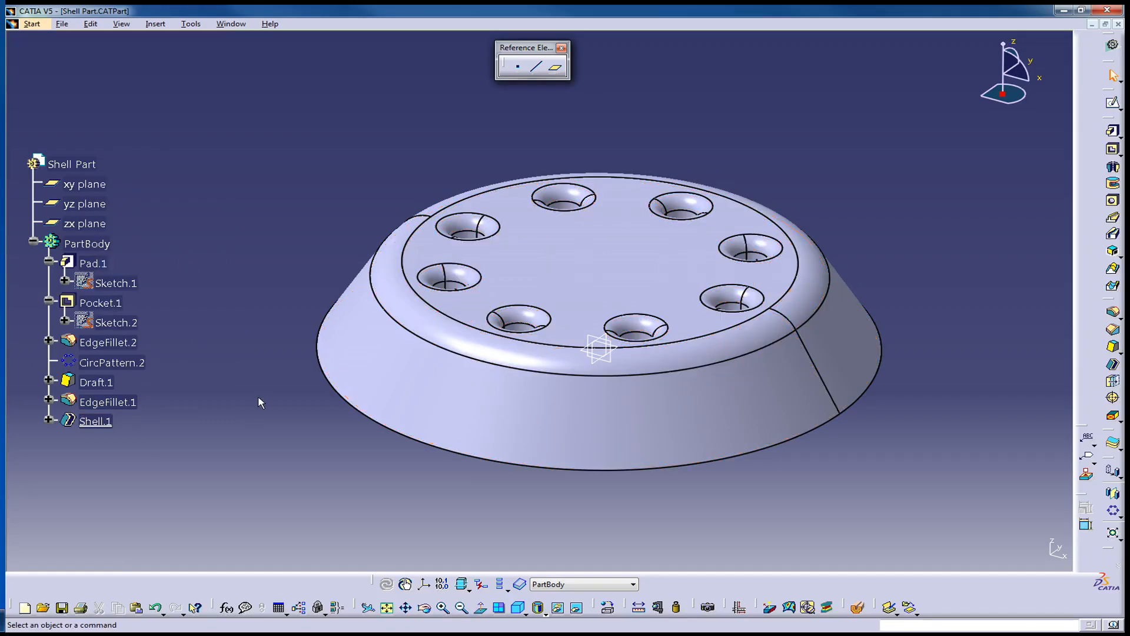
{"action": "middle_click_drag", "start_coordinate": [521, 476], "coordinate": [490, 130]}
{"action": "middle_click_drag", "start_coordinate": [480, 242], "coordinate": [590, 251]}
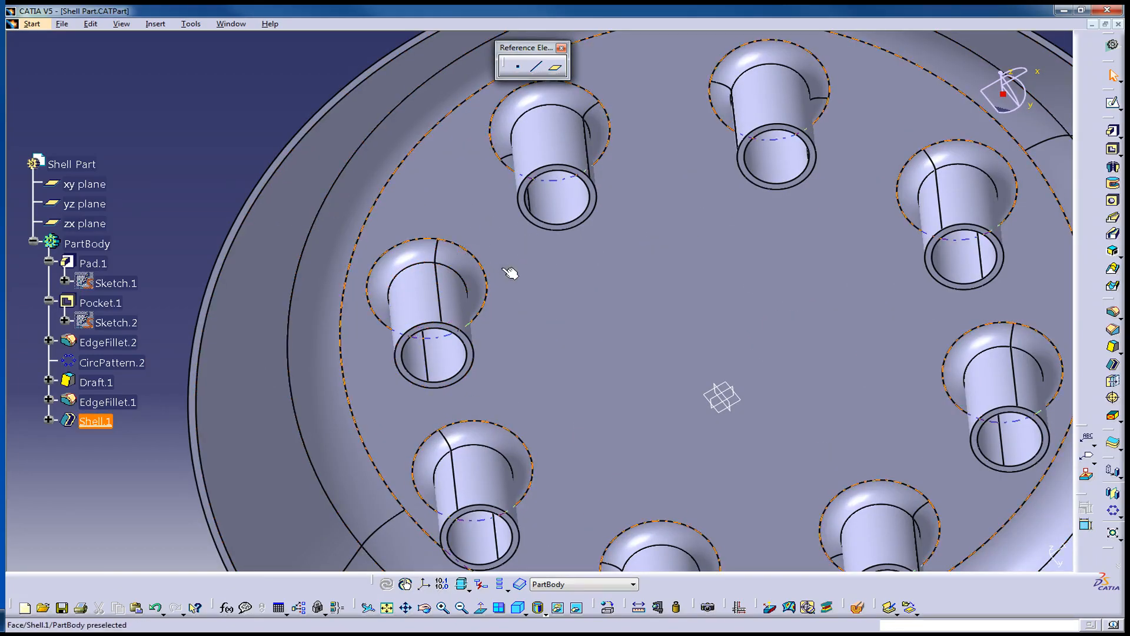
{"action": "middle_click_drag", "start_coordinate": [530, 285], "coordinate": [600, 543]}
Cut through the shelled part with a temporary section view and shift the section plane to examine its interior
{"action": "scroll", "coordinate": [601, 542], "scroll_direction": "up", "scroll_amount": 1}
{"action": "left_click", "coordinate": [858, 608]}
{"action": "middle_click_drag", "start_coordinate": [528, 447], "coordinate": [702, 246]}
{"action": "middle_click_drag", "start_coordinate": [618, 303], "coordinate": [692, 206]}
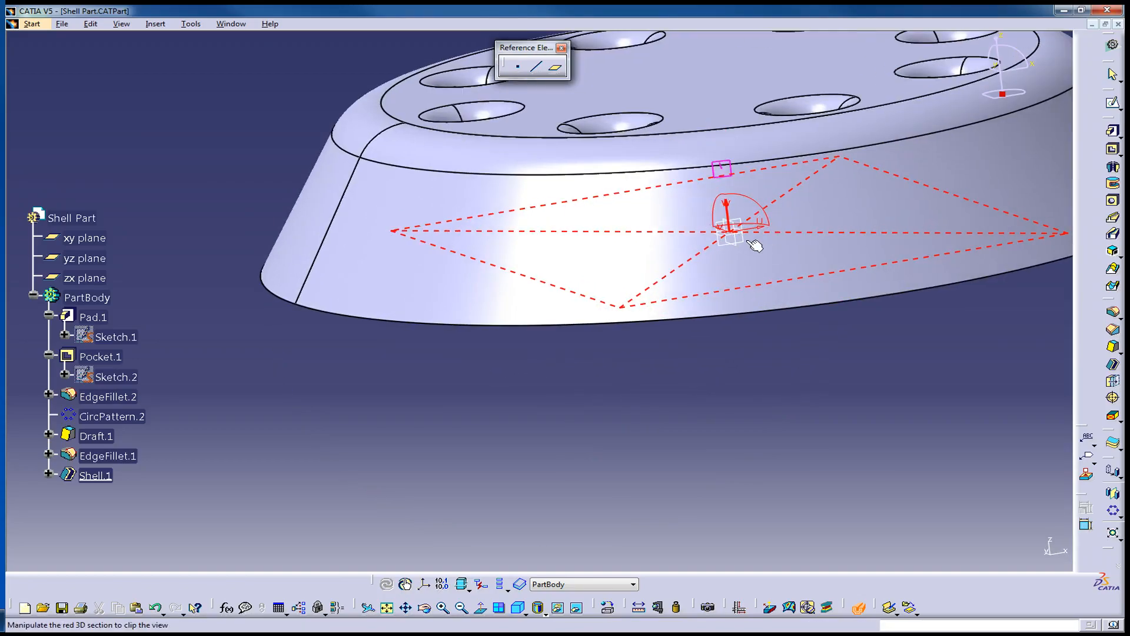
{"action": "left_click", "coordinate": [745, 240]}
{"action": "left_click_drag", "start_coordinate": [751, 244], "coordinate": [686, 251]}
{"action": "middle_click_drag", "start_coordinate": [686, 251], "coordinate": [615, 320]}
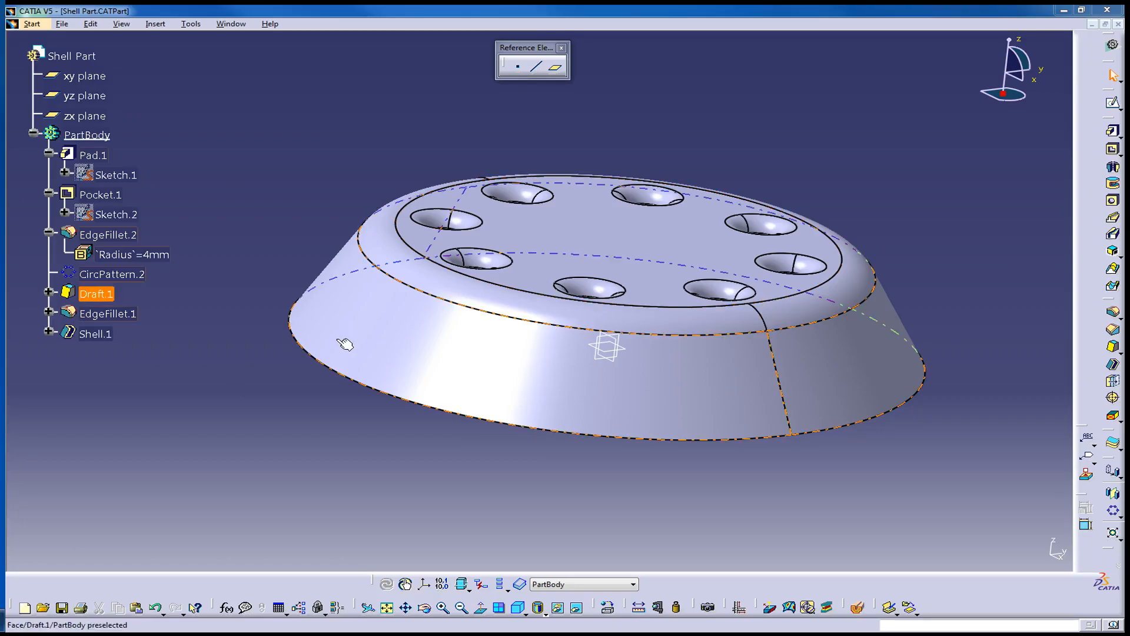
Examine the hollow bosses beneath the shelled part and highlight Pocket.1 to compare its direction with the body
{"action": "middle_click_drag", "start_coordinate": [462, 328], "coordinate": [430, 256]}
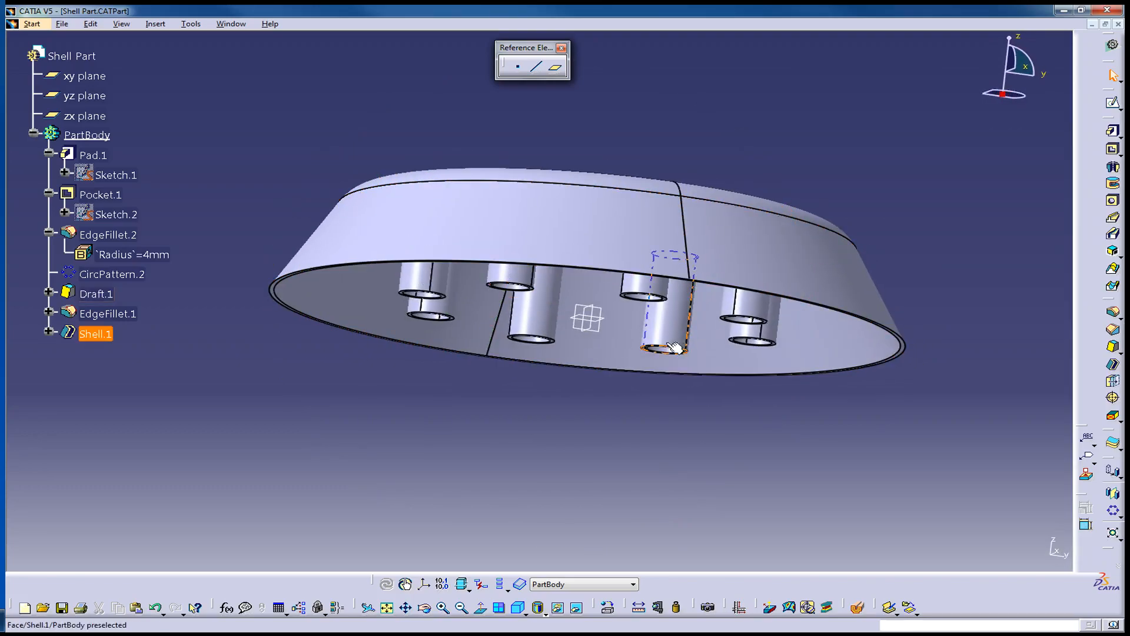
{"action": "middle_click_drag", "start_coordinate": [480, 365], "coordinate": [478, 468]}
{"action": "left_click", "coordinate": [100, 195]}
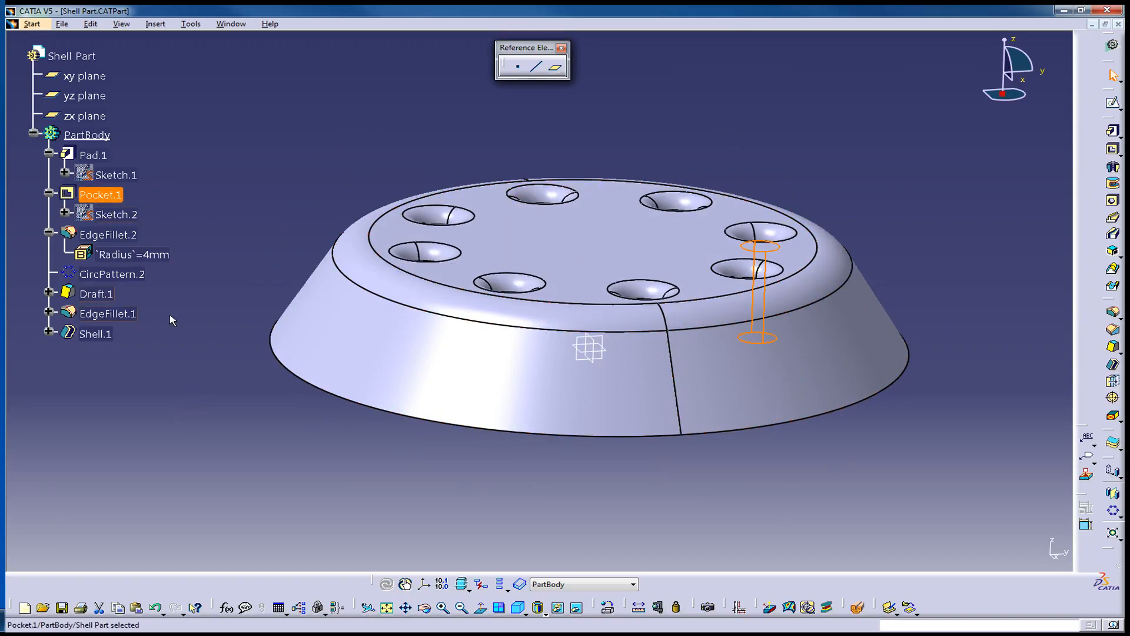
{"action": "middle_click_drag", "start_coordinate": [549, 373], "coordinate": [607, 382]}
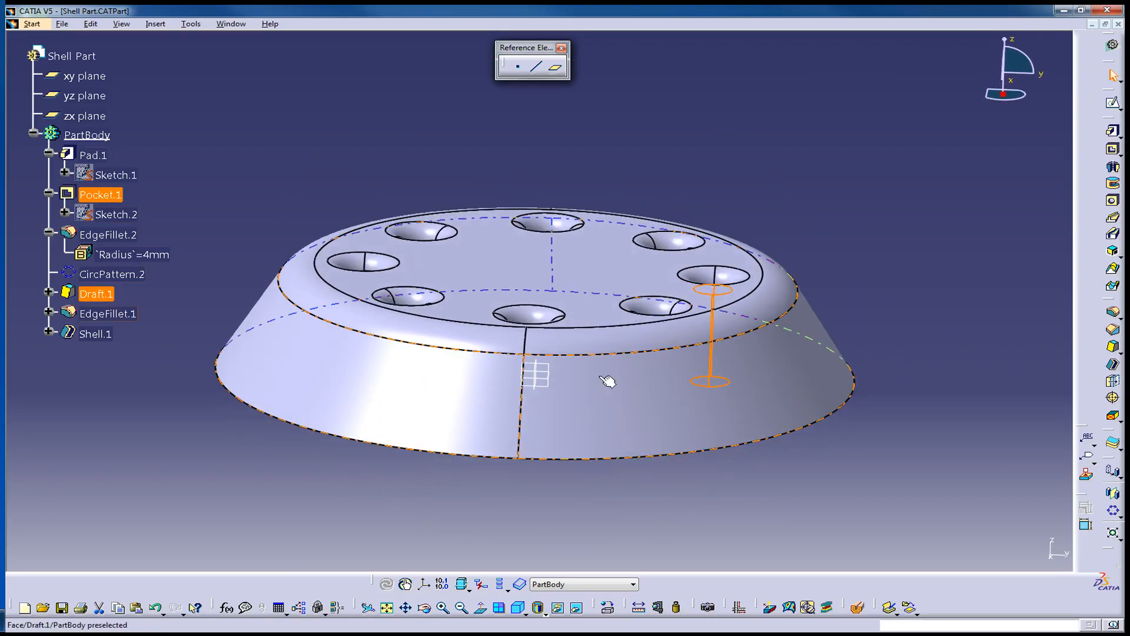
{"action": "middle_click_drag", "start_coordinate": [534, 373], "coordinate": [582, 322]}
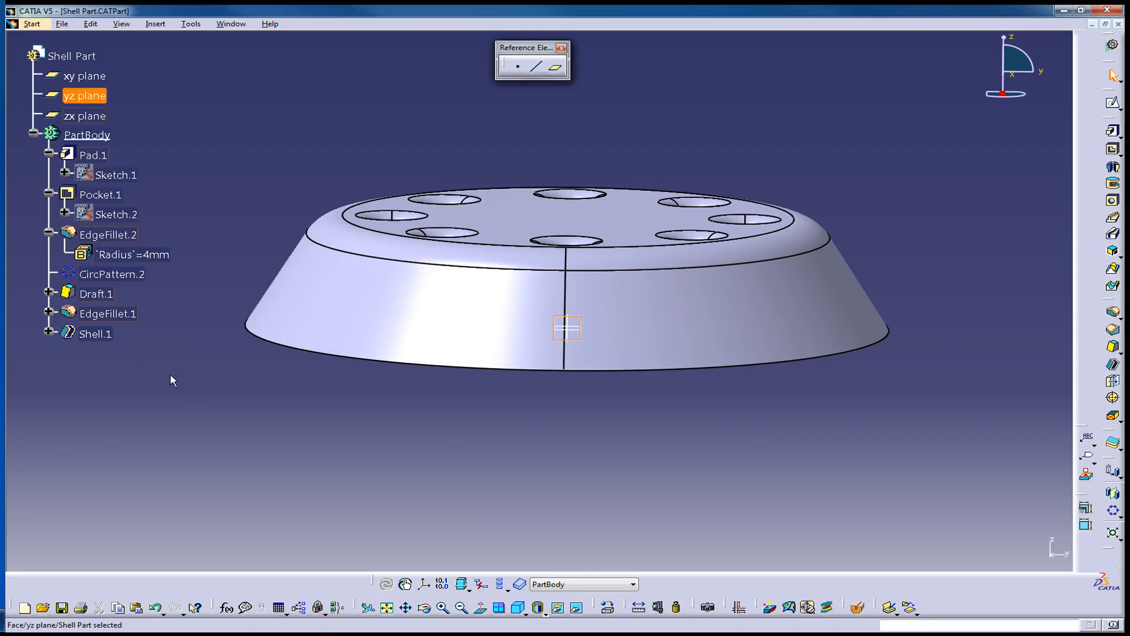
Define Pad.1 as the in-work object so new features follow directly after it
{"action": "left_click", "coordinate": [101, 196]}
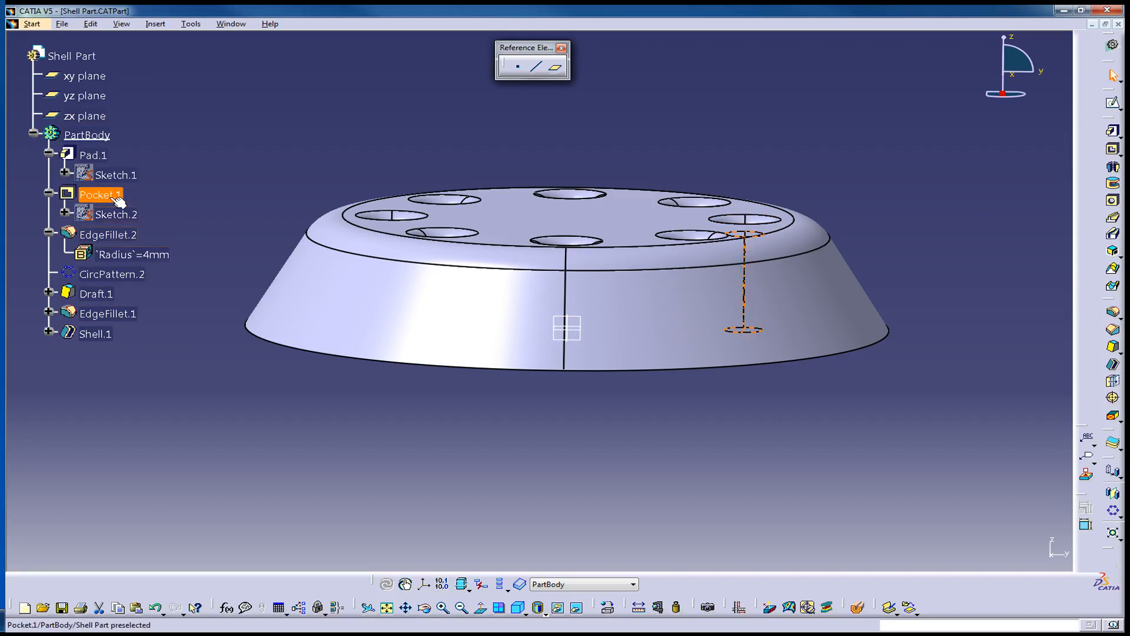
{"action": "right_click", "coordinate": [98, 157]}
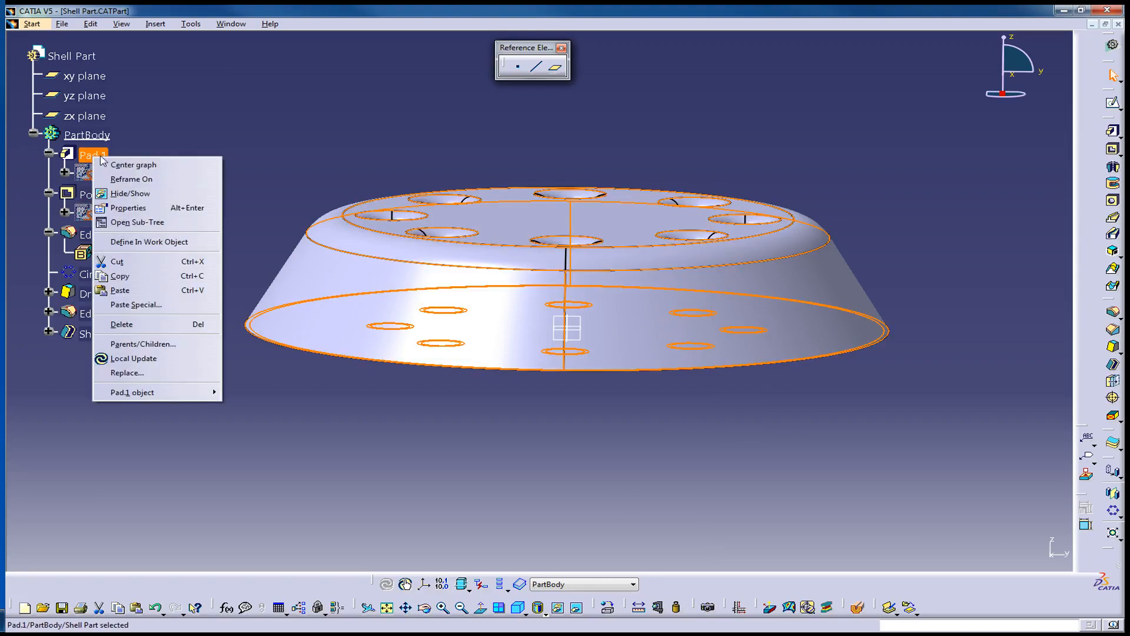
{"action": "left_click", "coordinate": [175, 241]}
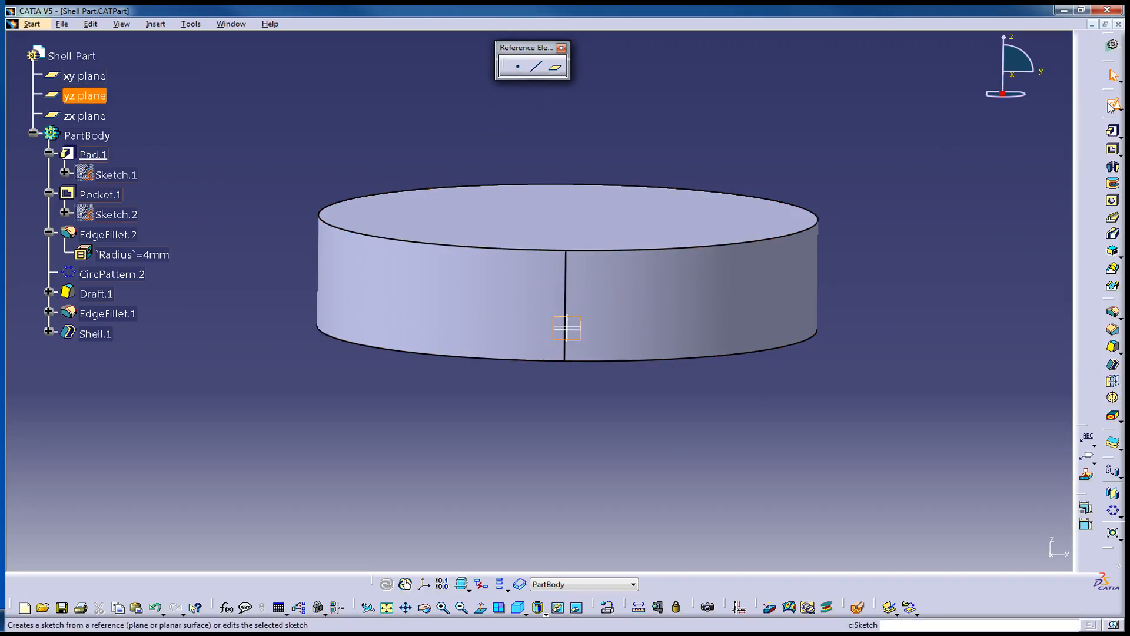
Sketch a slanted line on the yz plane from the origin to about H 7.18 mm, V 35.79 mm
{"action": "left_click", "coordinate": [1111, 104]}
{"action": "left_click", "coordinate": [1113, 307]}
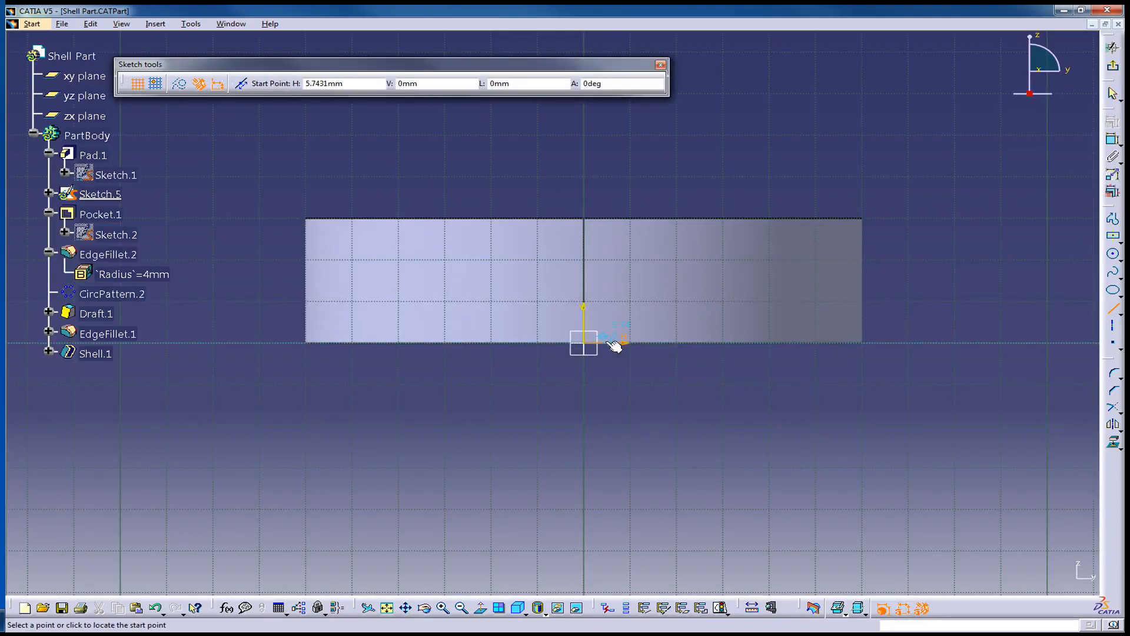
{"action": "left_click", "coordinate": [589, 345]}
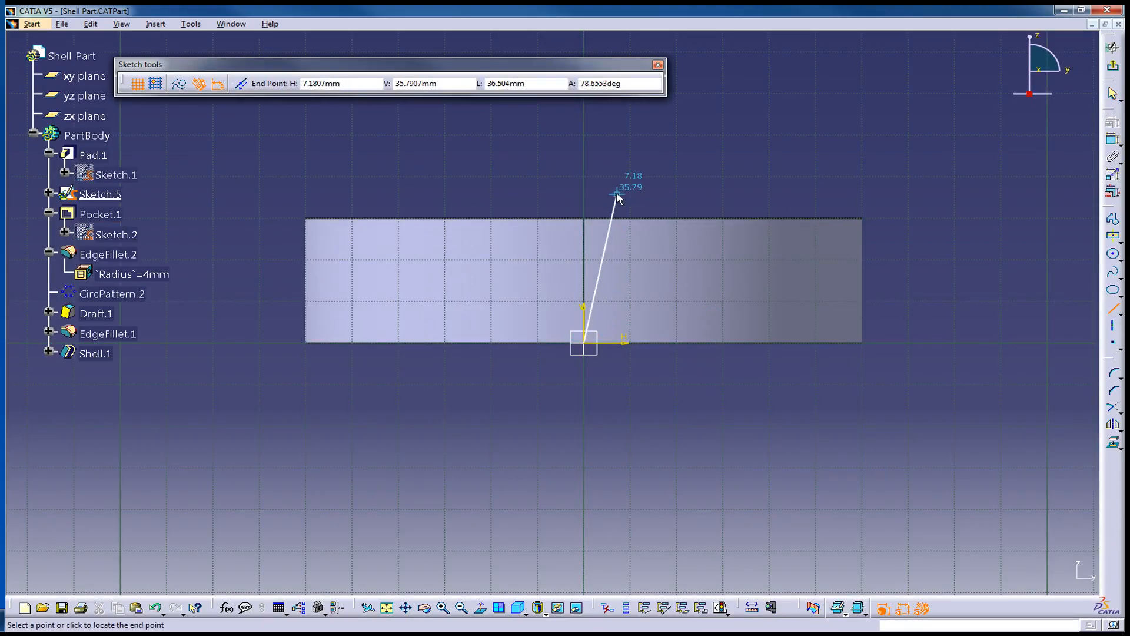
{"action": "left_click", "coordinate": [616, 195]}
{"action": "left_click", "coordinate": [1113, 65]}
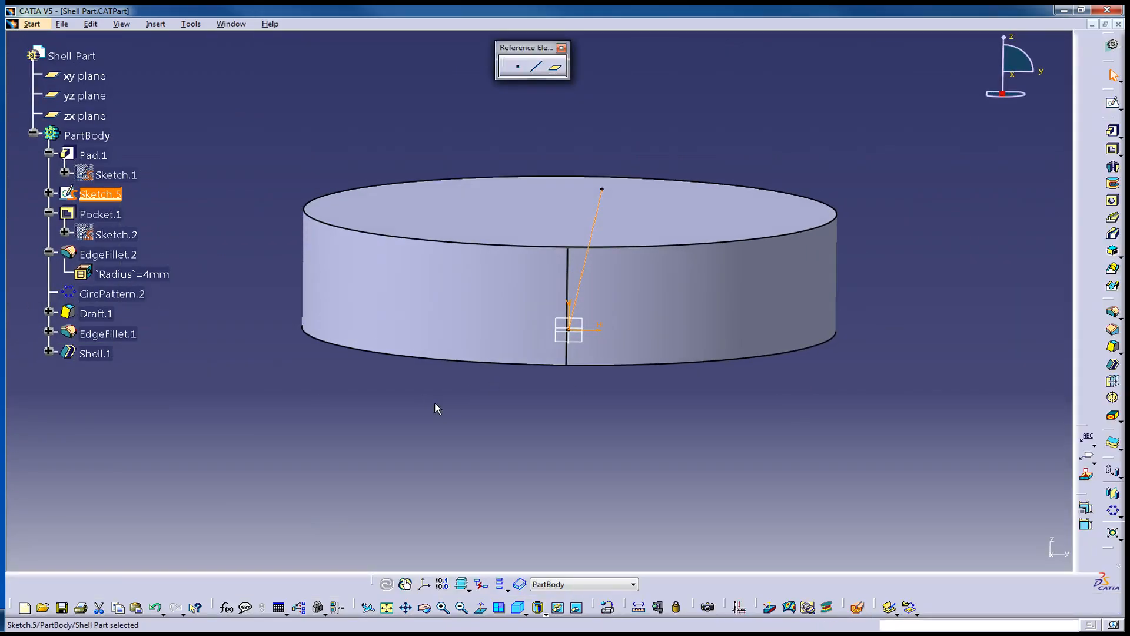
Define Pocket.1 as the in-work object
{"action": "right_click", "coordinate": [109, 219]}
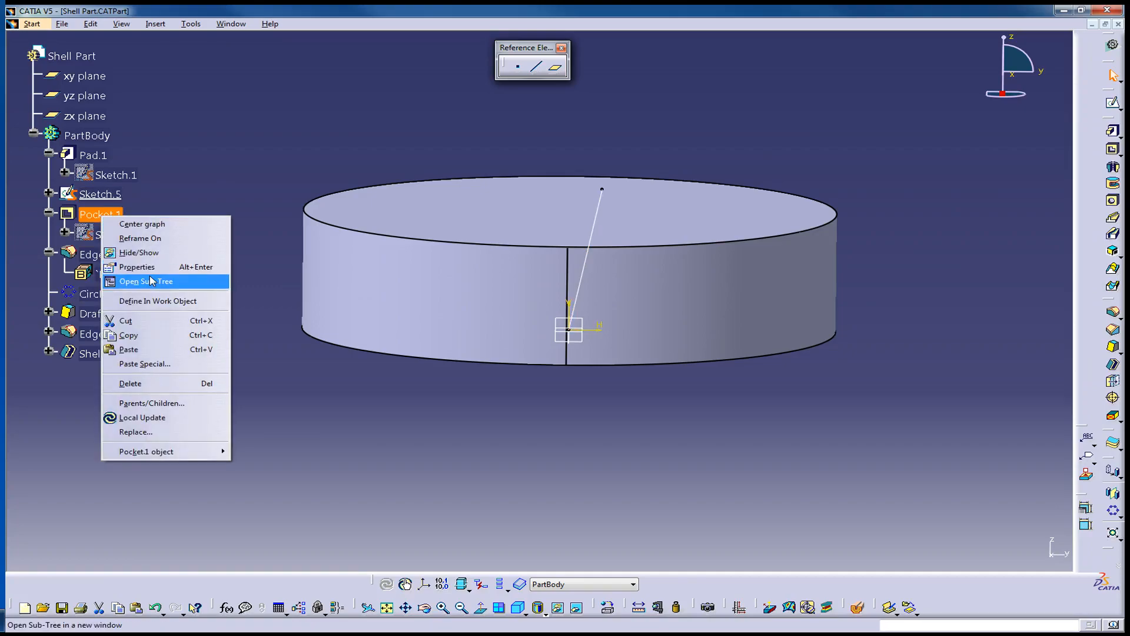
{"action": "left_click", "coordinate": [167, 301]}
{"action": "mouse_move", "coordinate": [515, 390]}
{"action": "middle_mouse_down"}
{"action": "mouse_move", "coordinate": [461, 474]}
{"action": "mouse_move", "coordinate": [510, 404]}
{"action": "mouse_move", "coordinate": [504, 394]}
{"action": "middle_mouse_up"}
Redefine Pocket.1's direction to follow the slanted line of Sketch.5 instead of the profile normal
{"action": "double_click", "coordinate": [101, 215]}
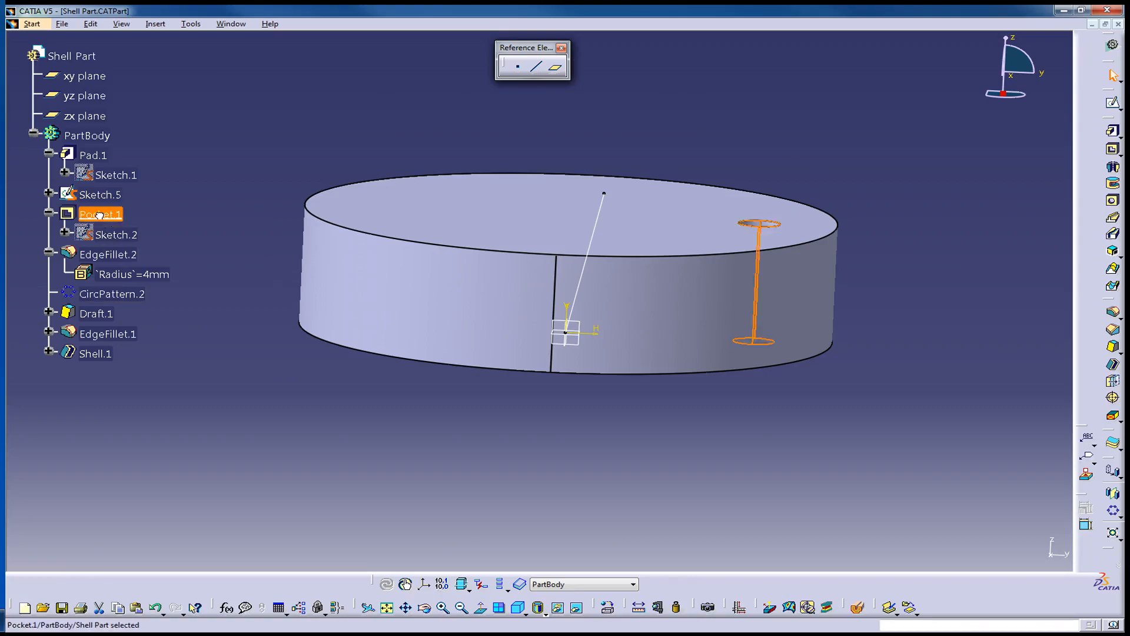
{"action": "left_click", "coordinate": [311, 236]}
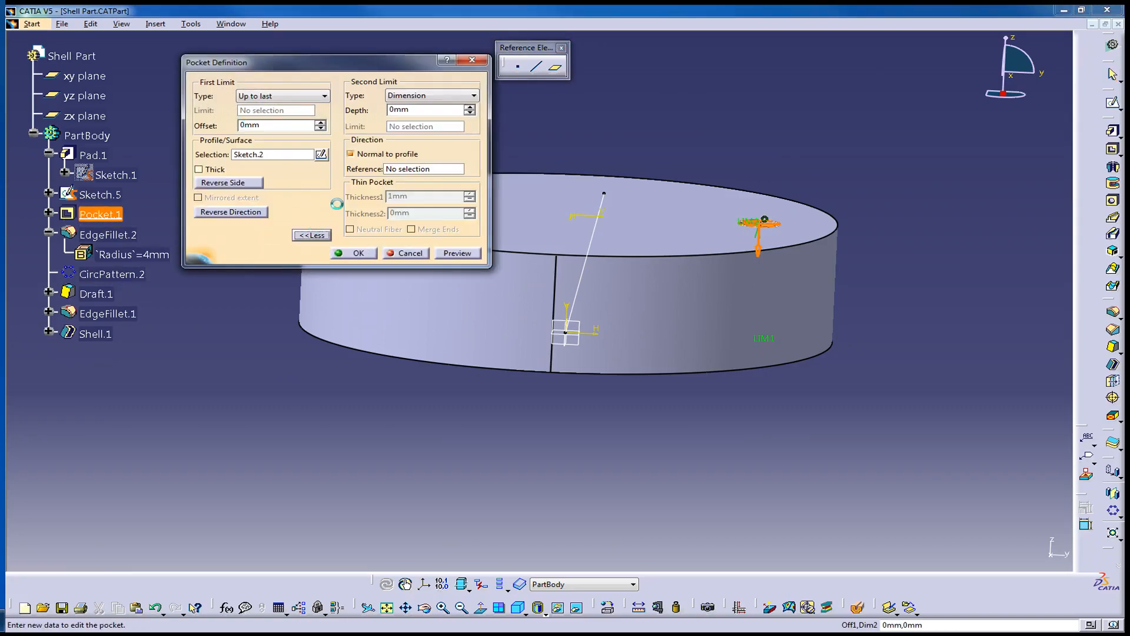
{"action": "left_click", "coordinate": [385, 156]}
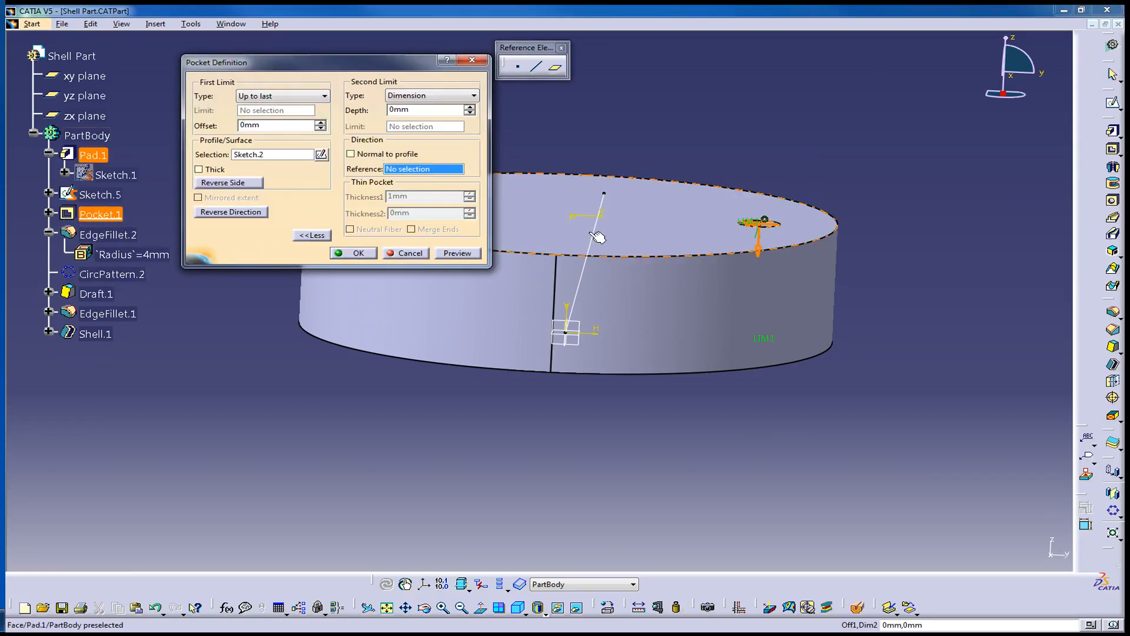
{"action": "left_click", "coordinate": [758, 235]}
{"action": "left_click", "coordinate": [353, 254]}
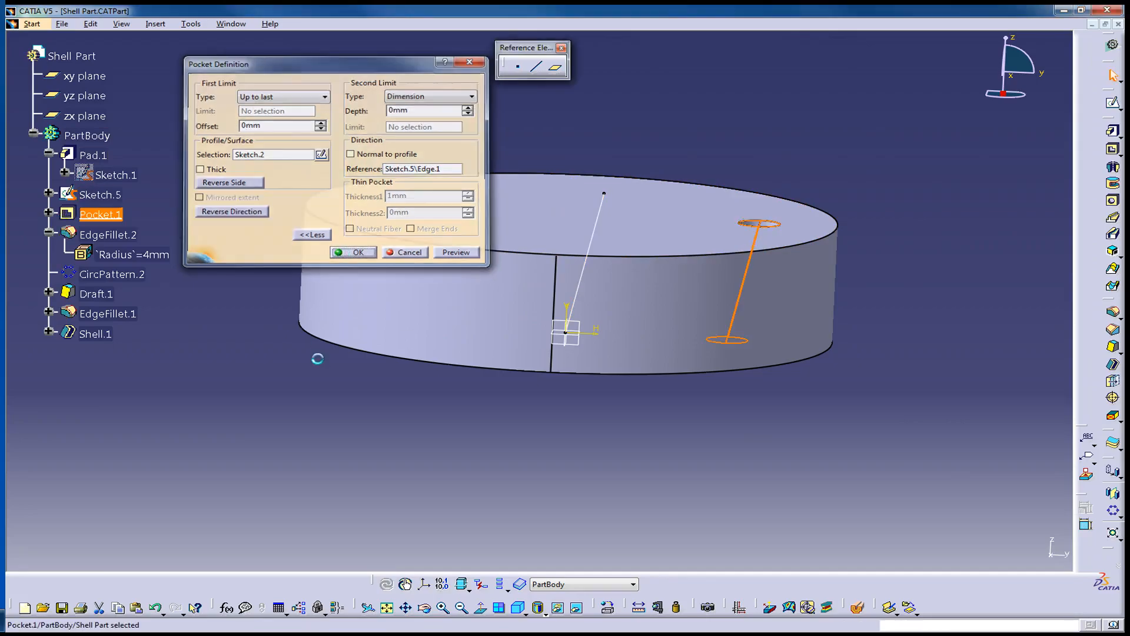
{"action": "middle_click_drag", "start_coordinate": [287, 412], "coordinate": [423, 435]}
Define Shell.1 as the in-work object again and view the slanted bosses from below
{"action": "right_click", "coordinate": [100, 333]}
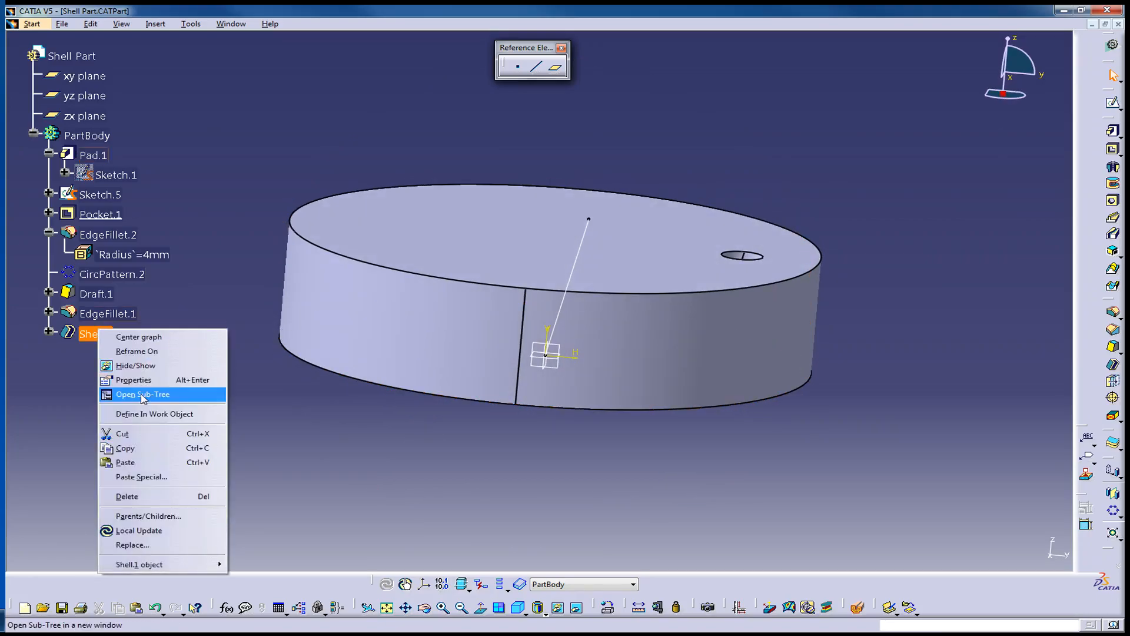
{"action": "left_click", "coordinate": [150, 414]}
{"action": "middle_click_drag", "start_coordinate": [533, 490], "coordinate": [354, 330]}
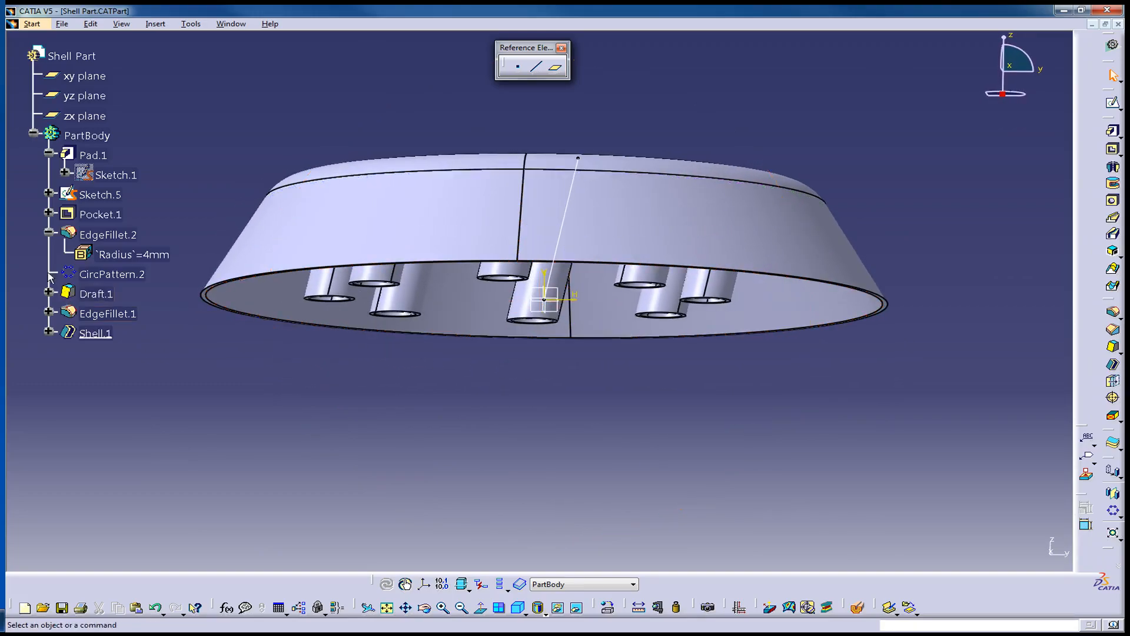
Review CircPattern.2's definition and its Keep specifications option, leaving the pattern as it is, and inspect the part
{"action": "double_click", "coordinate": [112, 273]}
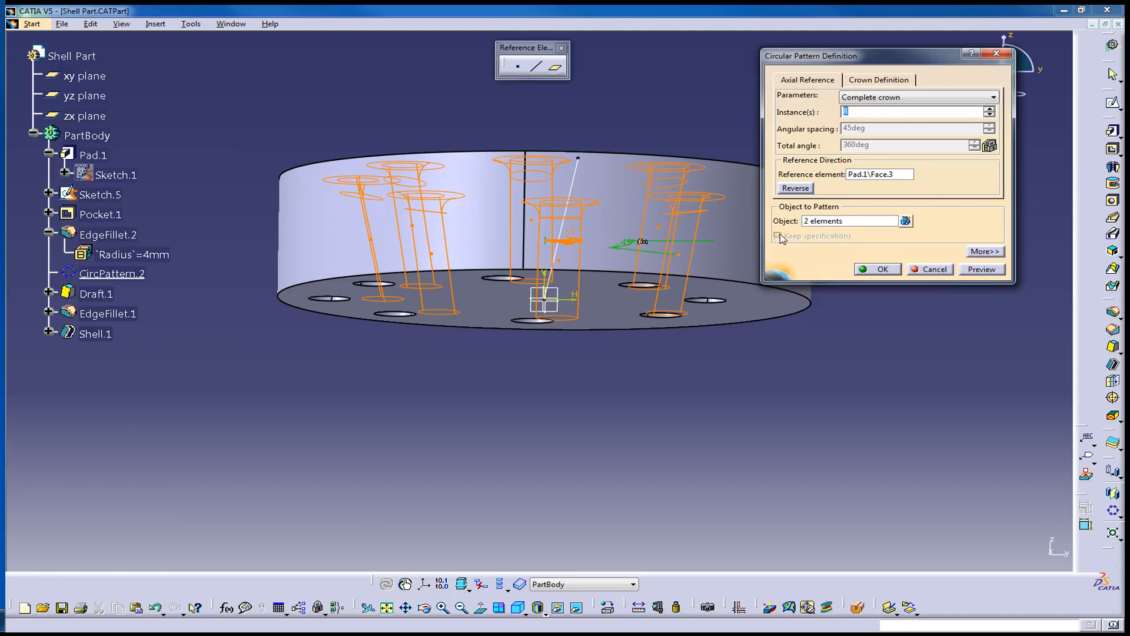
{"action": "middle_click_drag", "start_coordinate": [521, 359], "coordinate": [509, 296]}
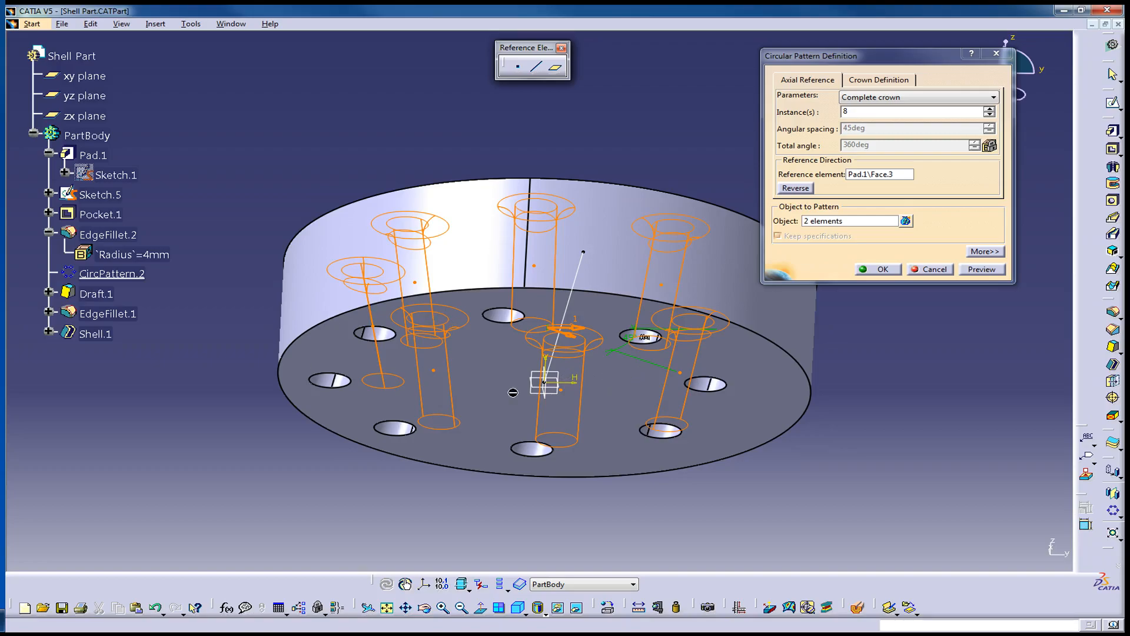
{"action": "left_click", "coordinate": [912, 275]}
{"action": "middle_click_drag", "start_coordinate": [480, 384], "coordinate": [474, 347]}
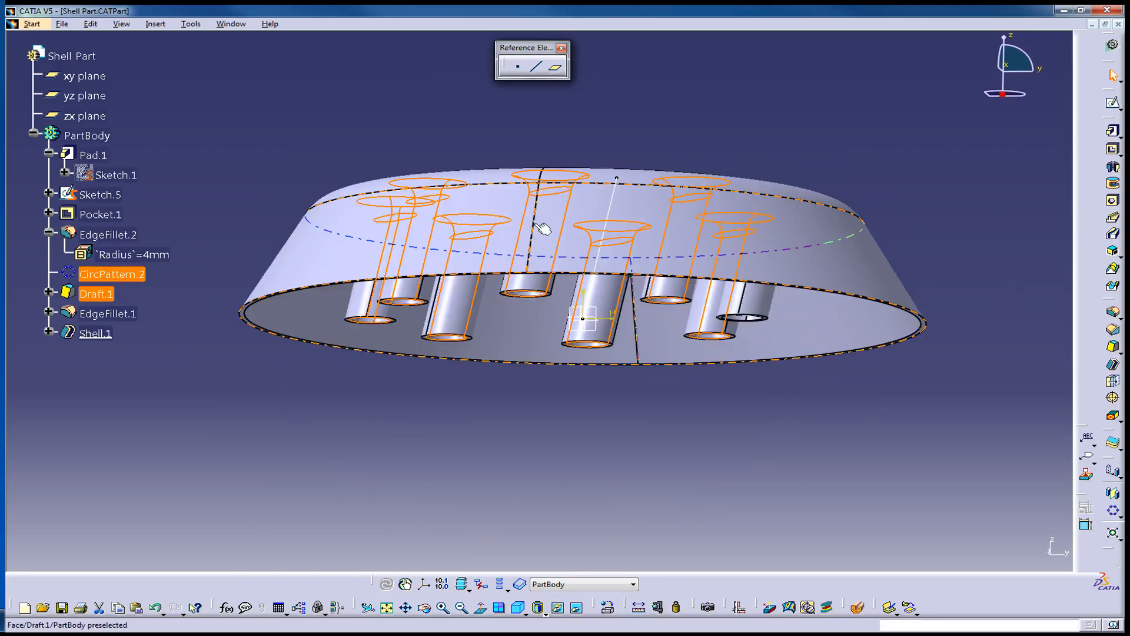
{"action": "middle_click_drag", "start_coordinate": [623, 225], "coordinate": [483, 476]}
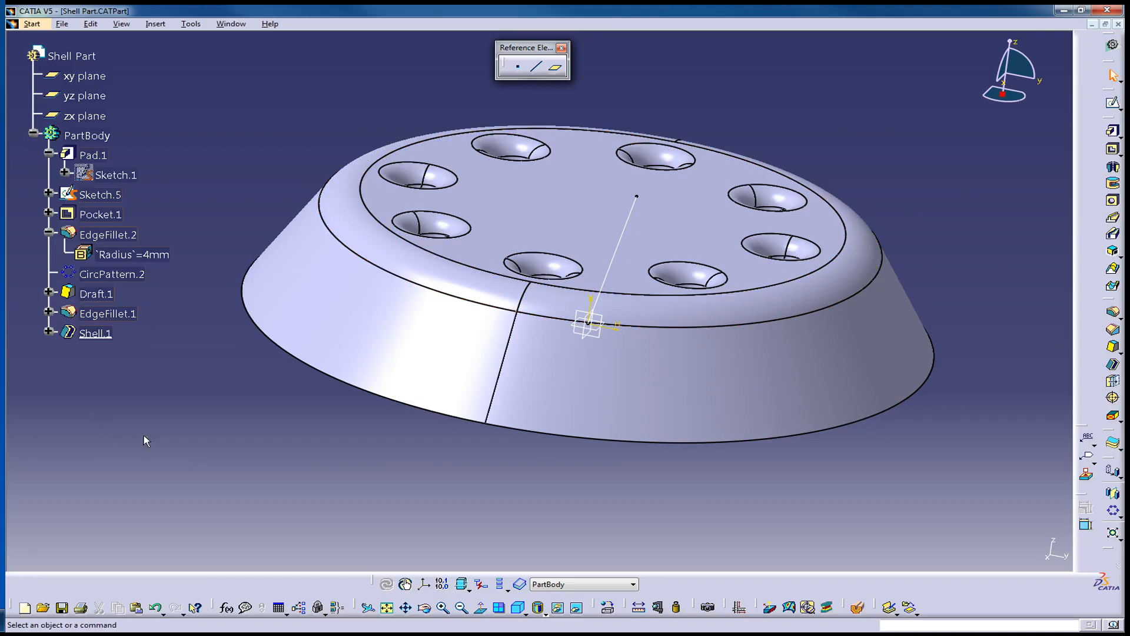
Insert a new geometrical set under Shell Part
{"action": "left_click", "coordinate": [155, 24]}
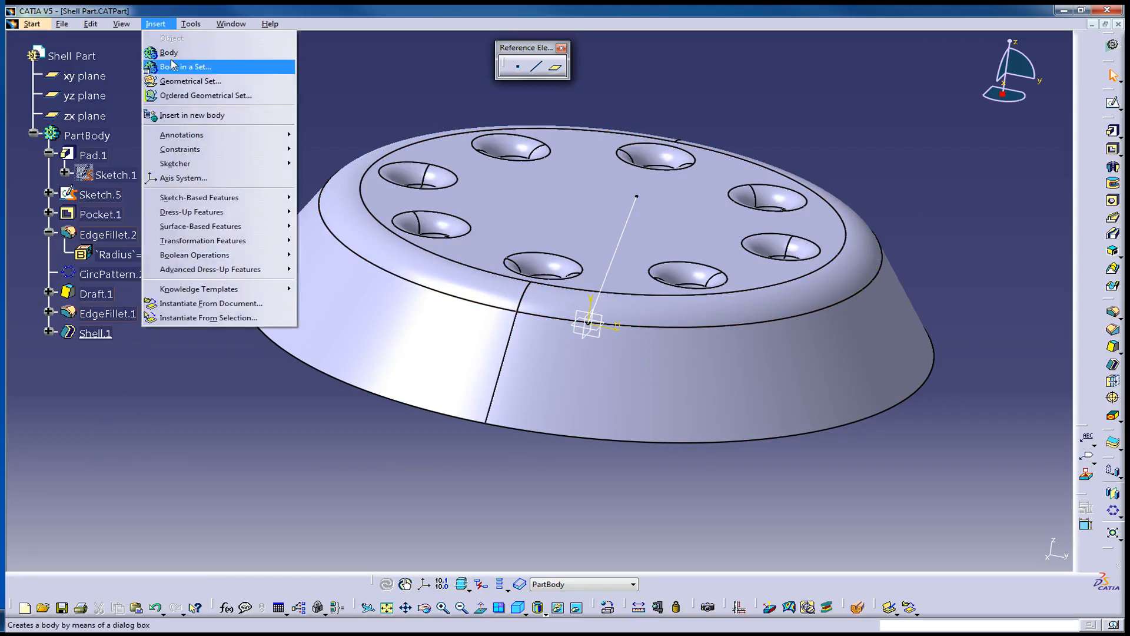
{"action": "left_click", "coordinate": [187, 82]}
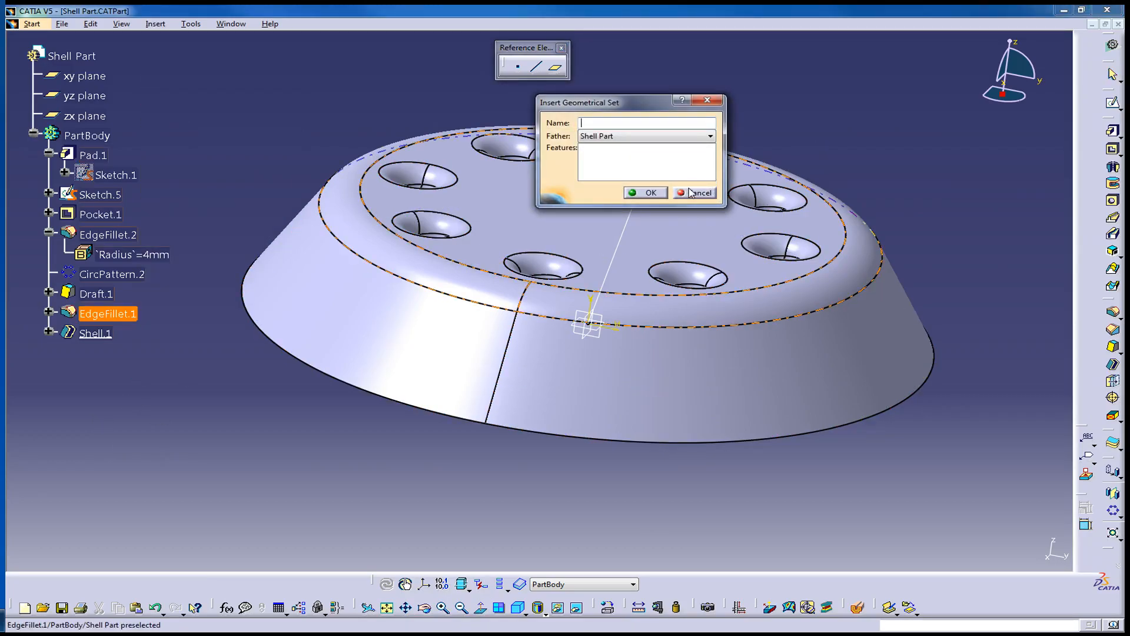
{"action": "left_click", "coordinate": [660, 190]}
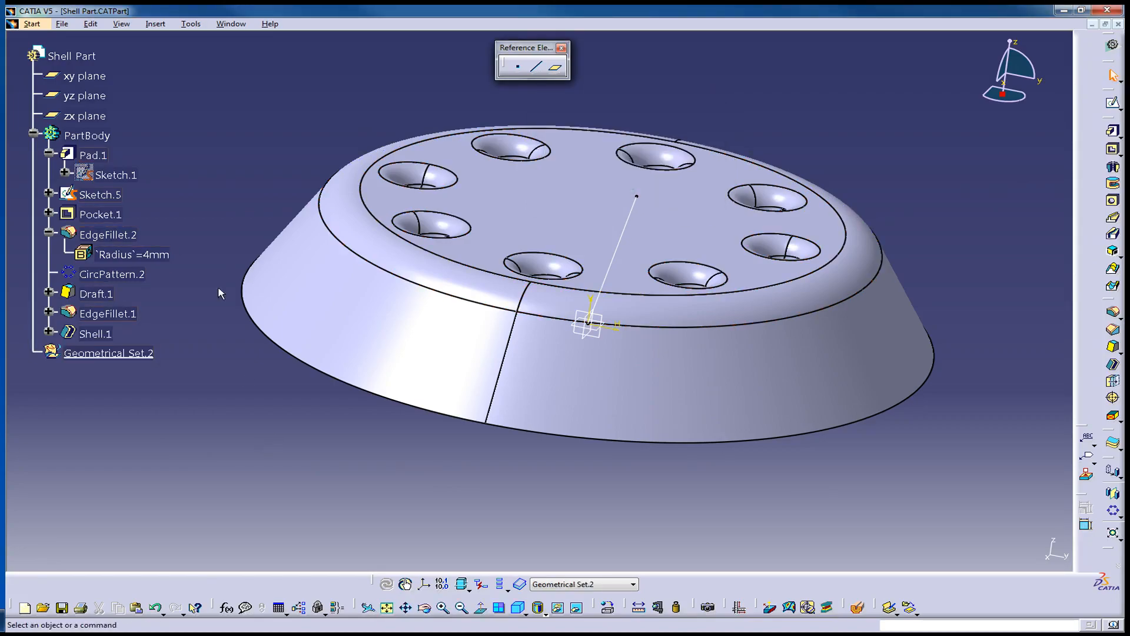
Move Sketch.5 from PartBody into Geometrical Set.2, and undo the move
{"action": "left_click", "coordinate": [93, 194]}
{"action": "double_click", "coordinate": [93, 194]}
{"action": "left_click_drag", "start_coordinate": [92, 194], "coordinate": [122, 359]}
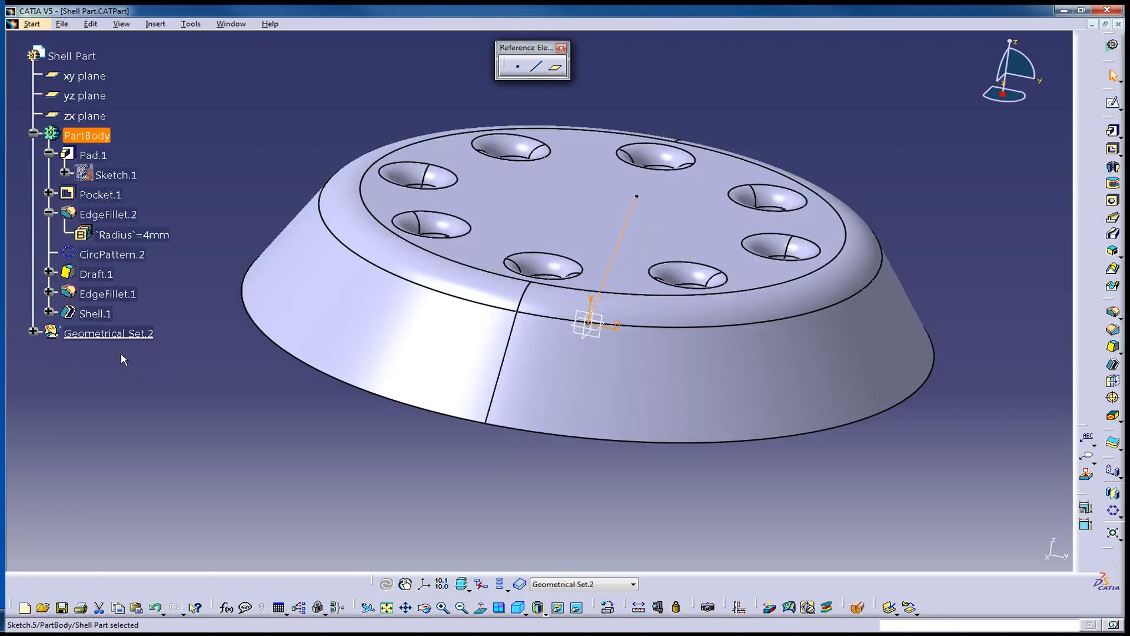
{"action": "left_click", "coordinate": [33, 331]}
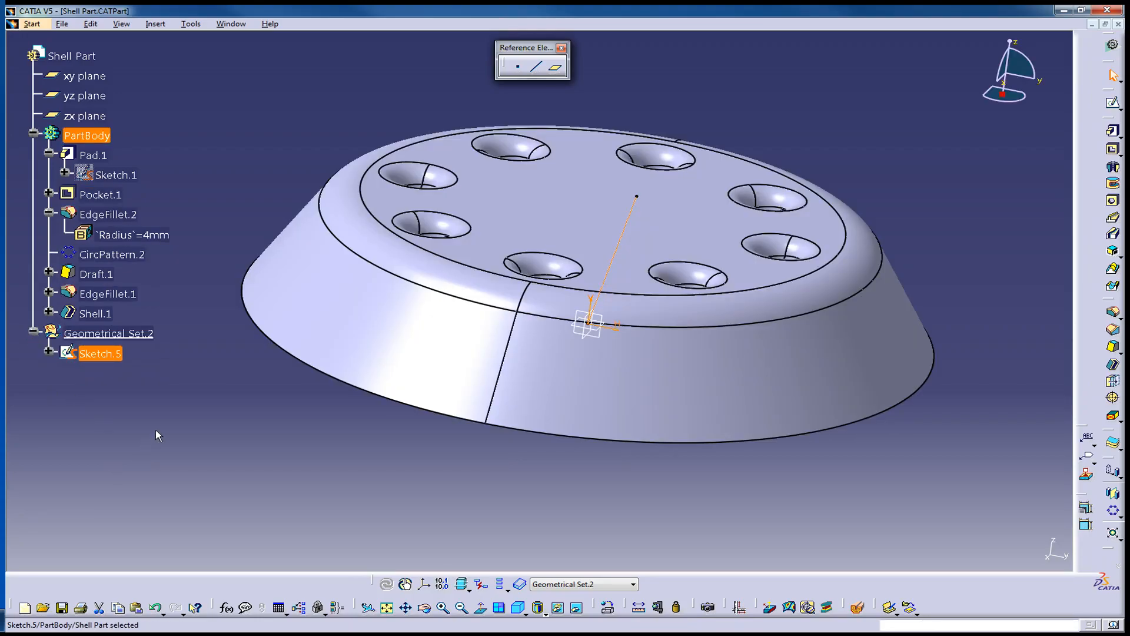
{"action": "key", "text": "ctrl+z"}
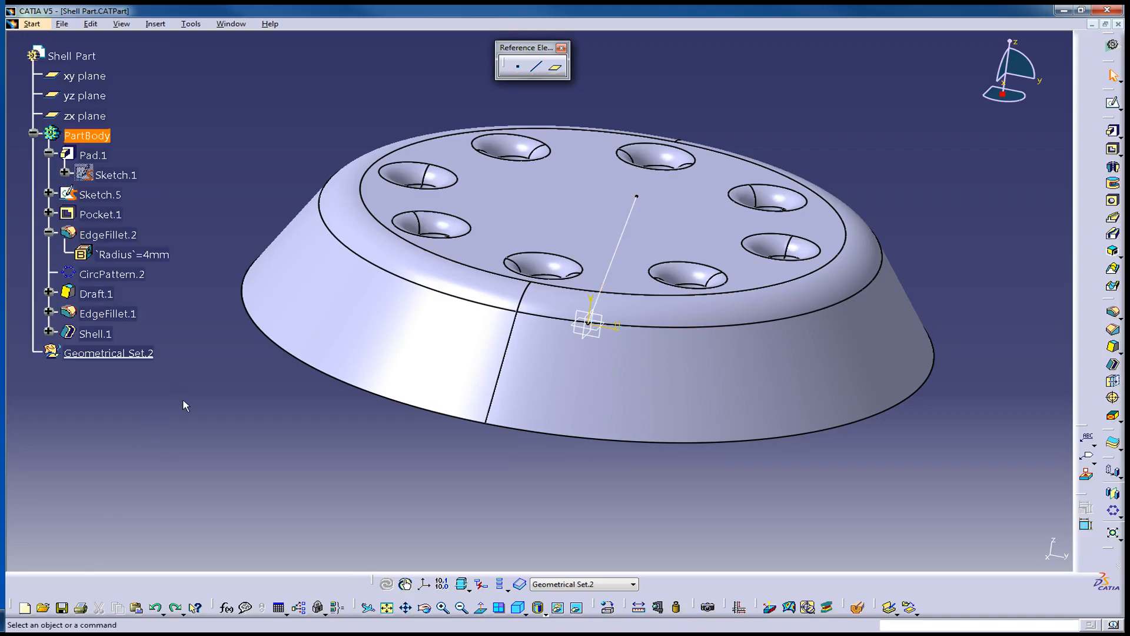
Cut Sketch.5 from PartBody and paste it into Geometrical Set.2, closing the update diagnoses without editing the affected features
{"action": "right_click", "coordinate": [98, 196]}
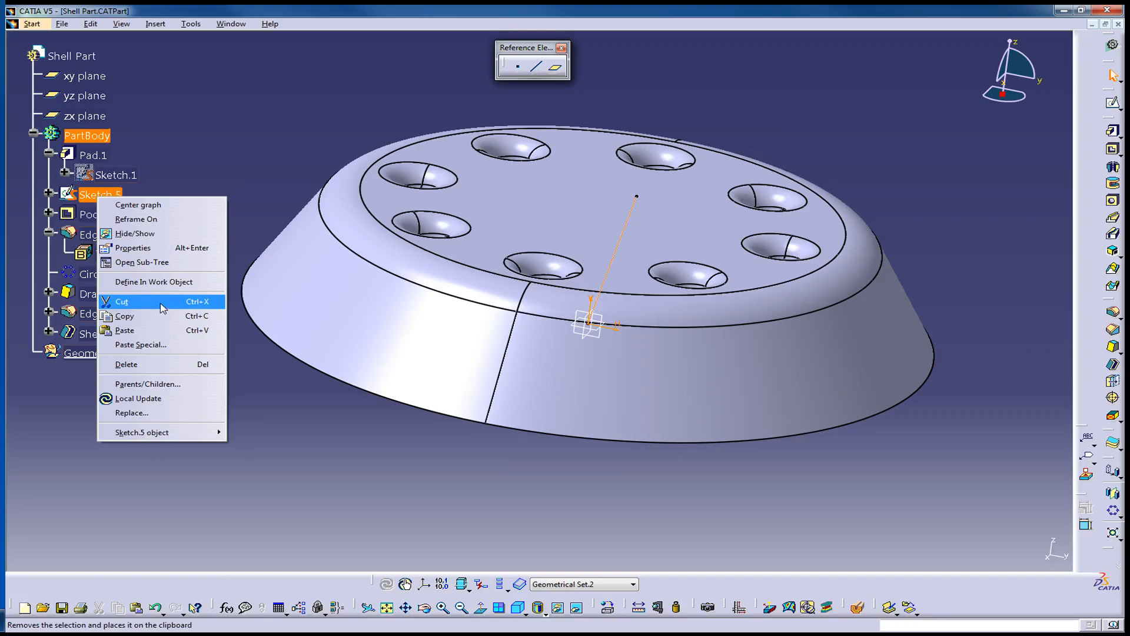
{"action": "left_click", "coordinate": [124, 302]}
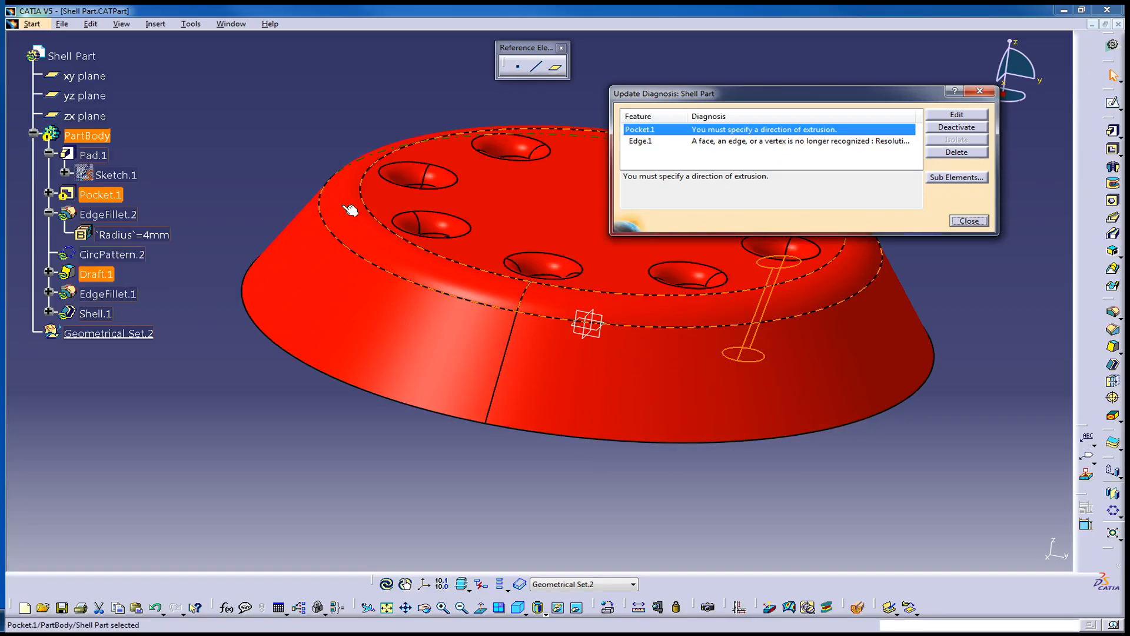
{"action": "left_click", "coordinate": [969, 221]}
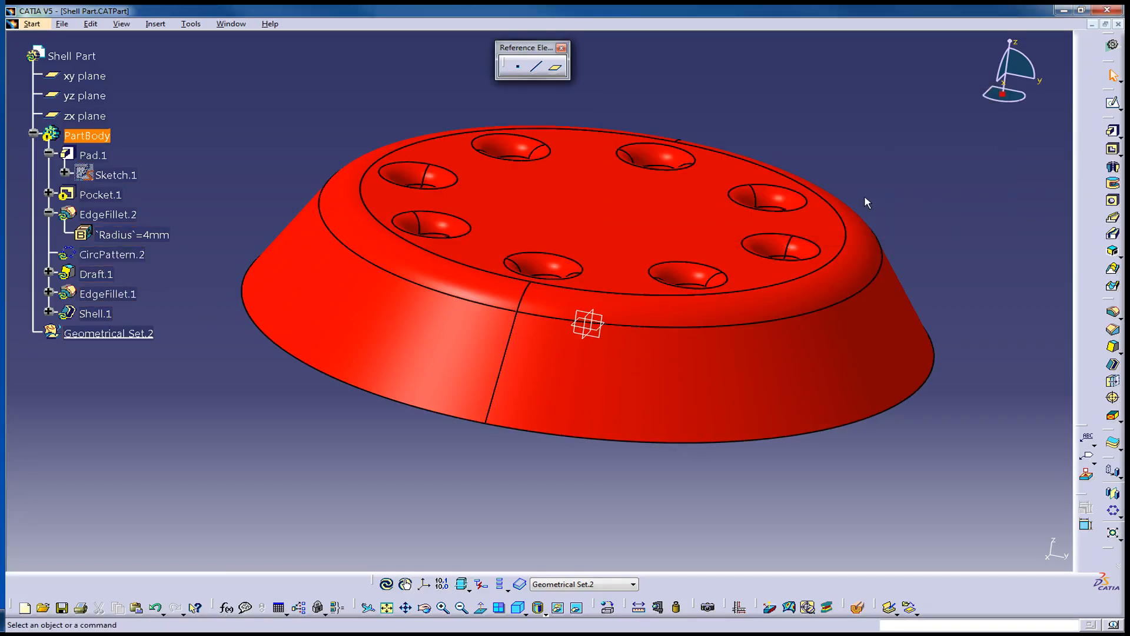
{"action": "left_click", "coordinate": [135, 333]}
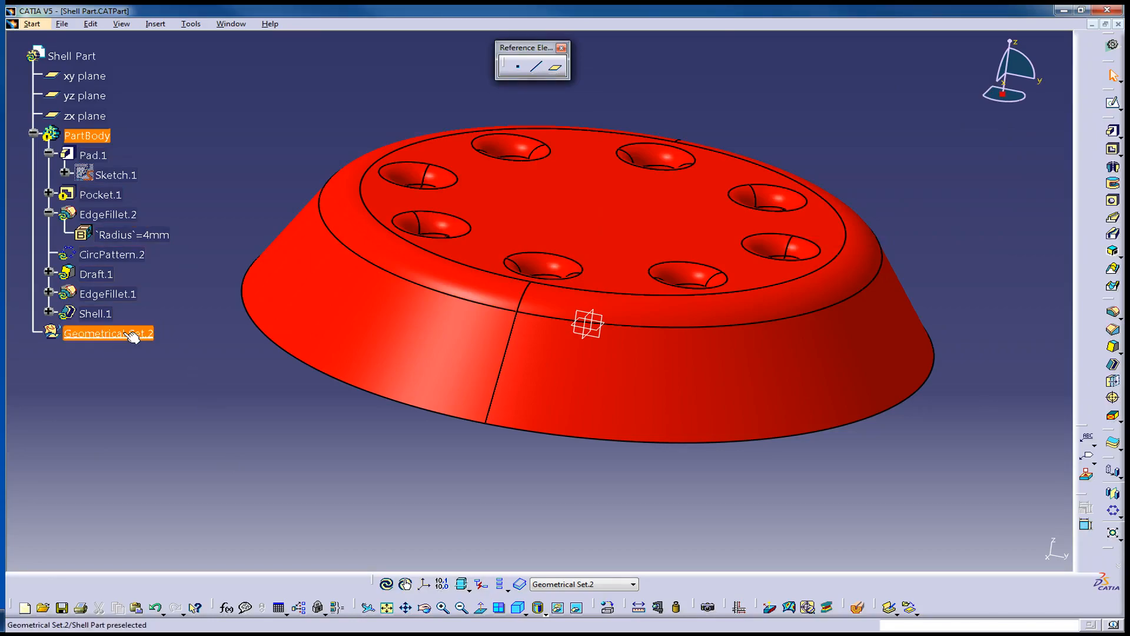
{"action": "right_click", "coordinate": [126, 332]}
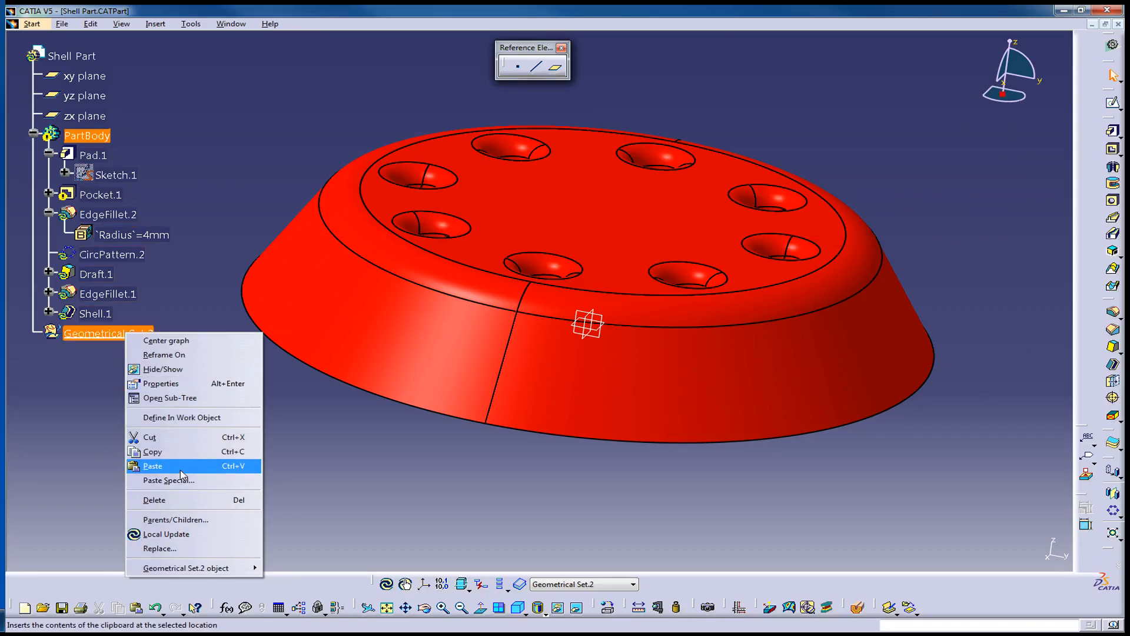
{"action": "left_click", "coordinate": [152, 466]}
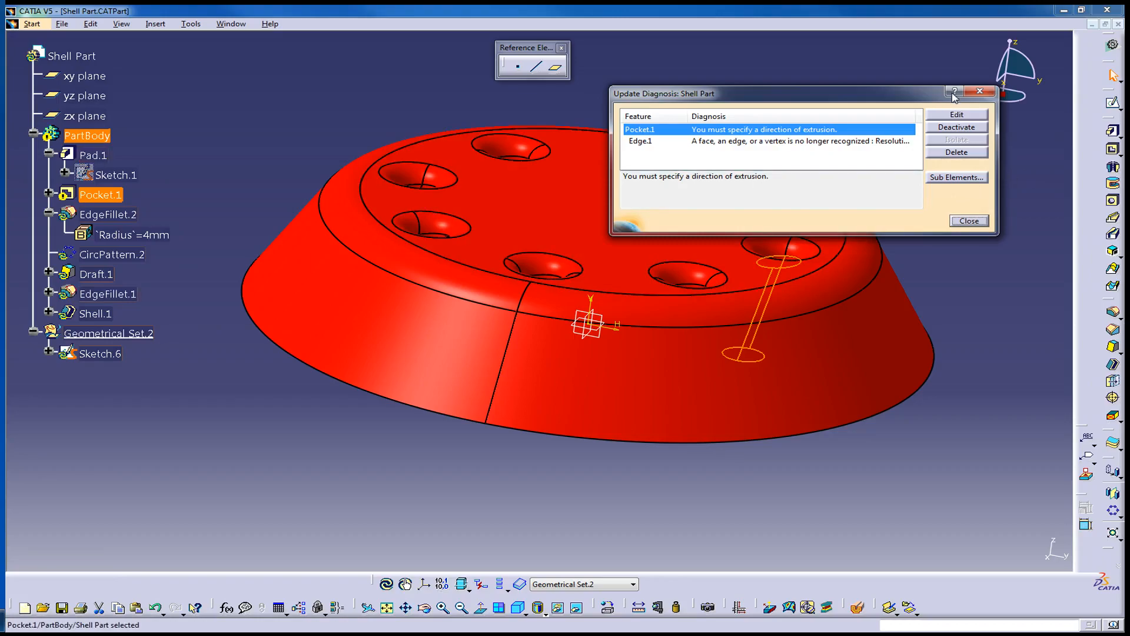
{"action": "left_click_drag", "start_coordinate": [895, 100], "coordinate": [517, 91]}
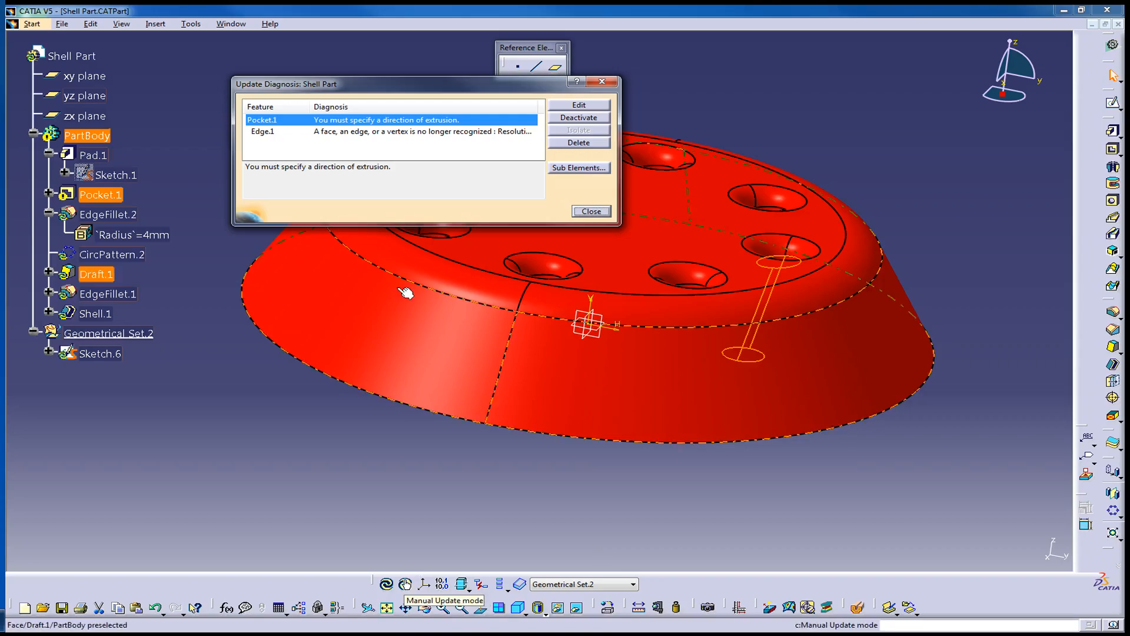
{"action": "left_click", "coordinate": [591, 211]}
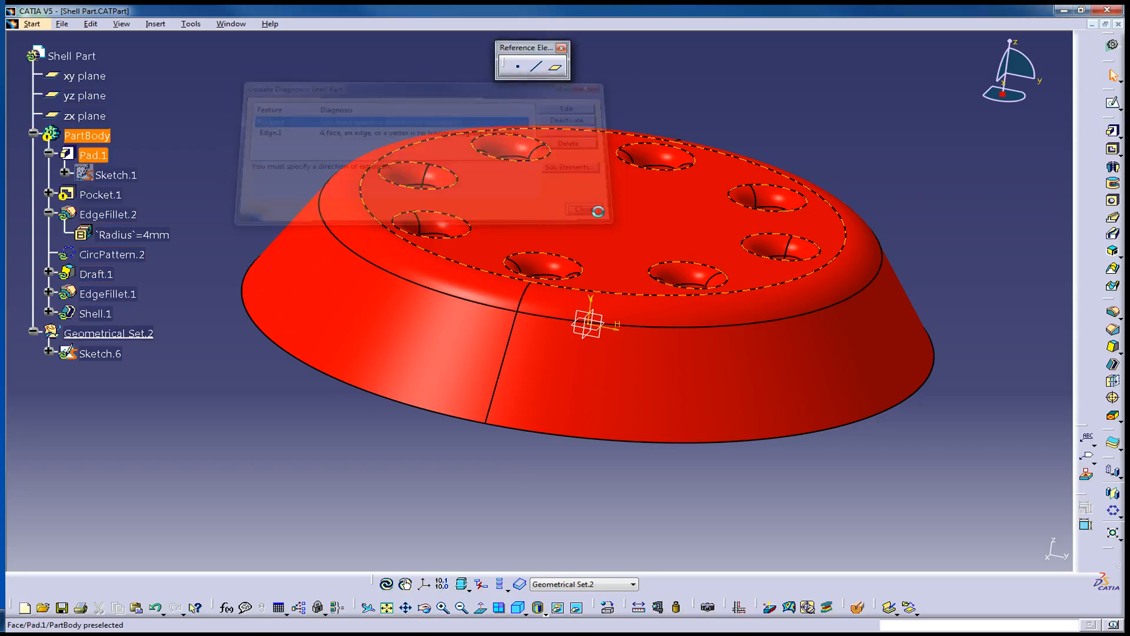
{"action": "mouse_move", "coordinate": [593, 323]}
{"action": "middle_mouse_down"}
{"action": "mouse_move", "coordinate": [618, 247]}
{"action": "mouse_move", "coordinate": [593, 371]}
{"action": "mouse_move", "coordinate": [601, 328]}
{"action": "middle_mouse_up"}
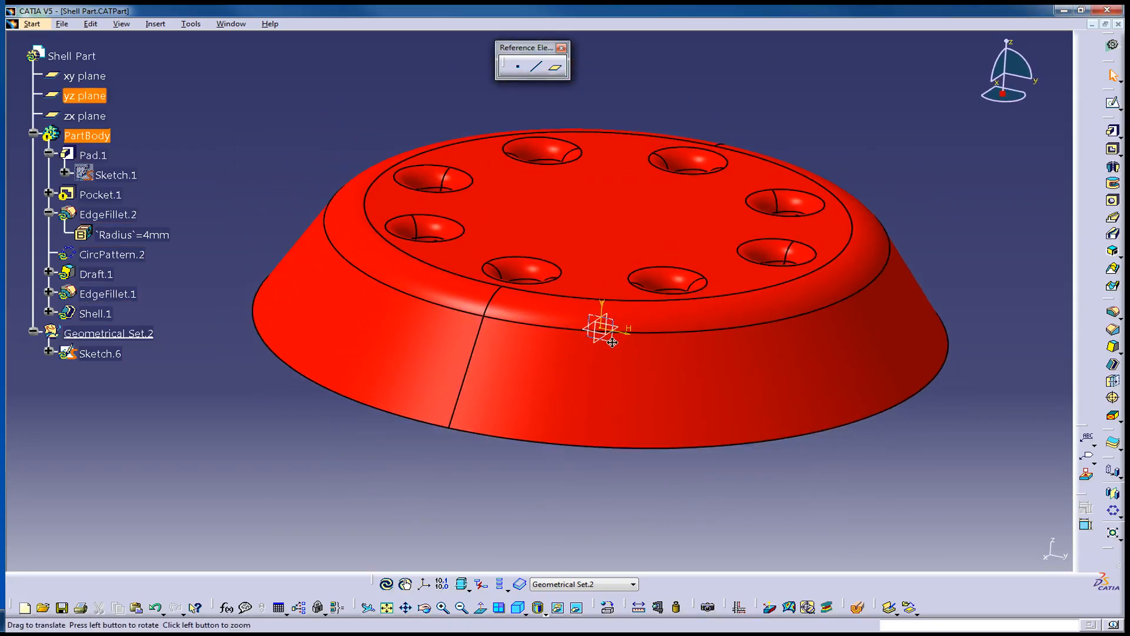
{"action": "left_click", "coordinate": [48, 192]}
{"action": "double_click", "coordinate": [100, 194]}
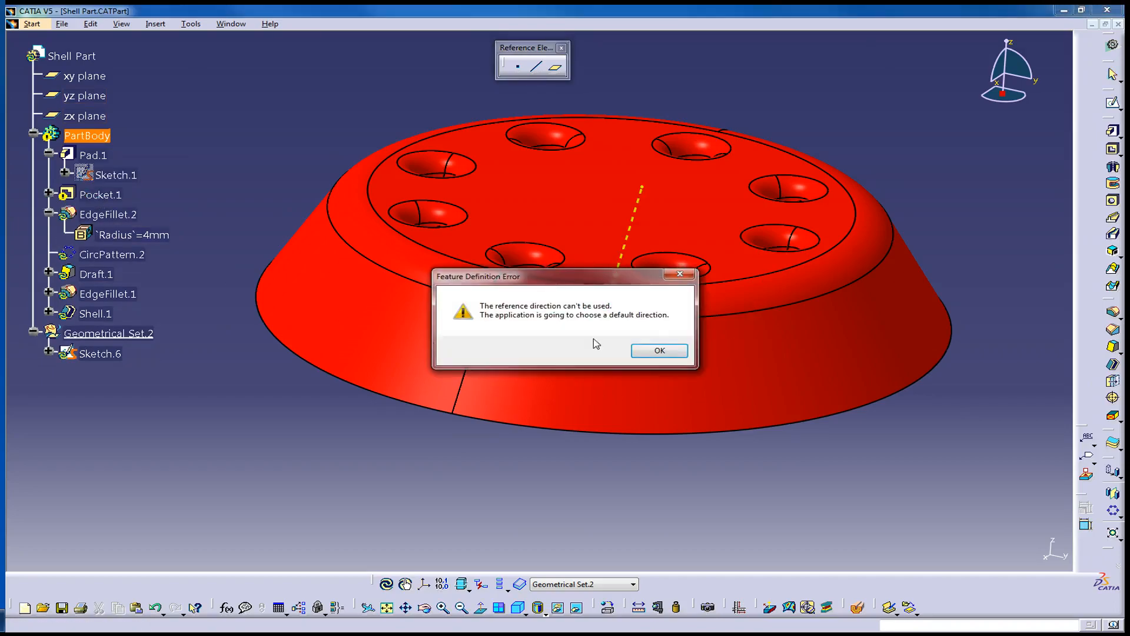
{"action": "left_click", "coordinate": [659, 352]}
{"action": "left_click", "coordinate": [311, 235]}
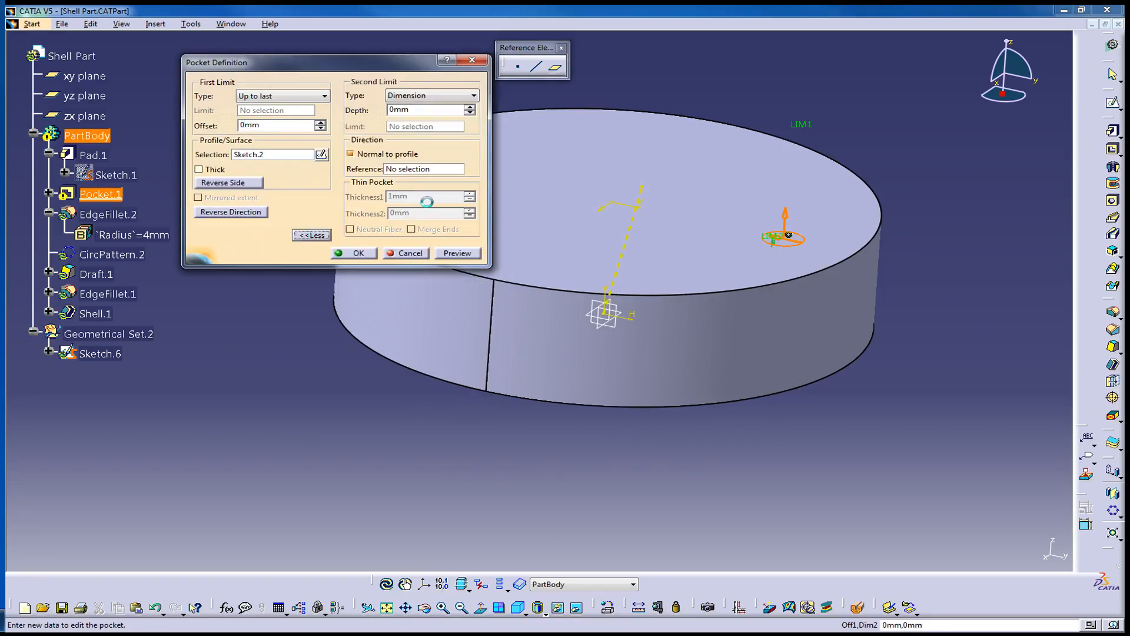
{"action": "left_click", "coordinate": [400, 154]}
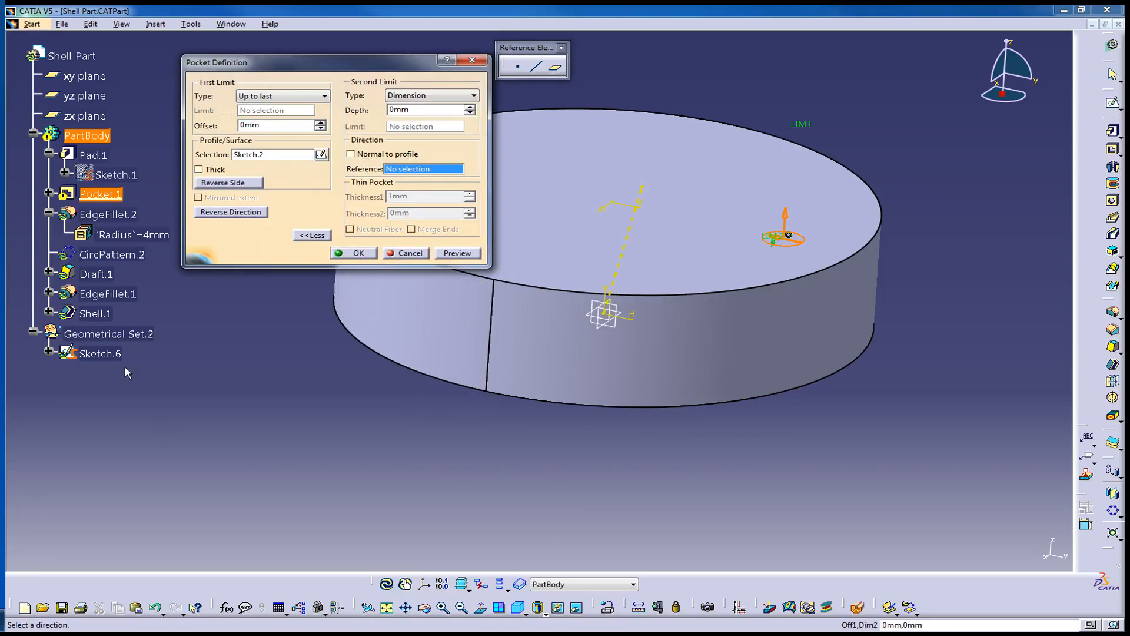
{"action": "right_click", "coordinate": [409, 168]}
{"action": "right_click", "coordinate": [73, 354]}
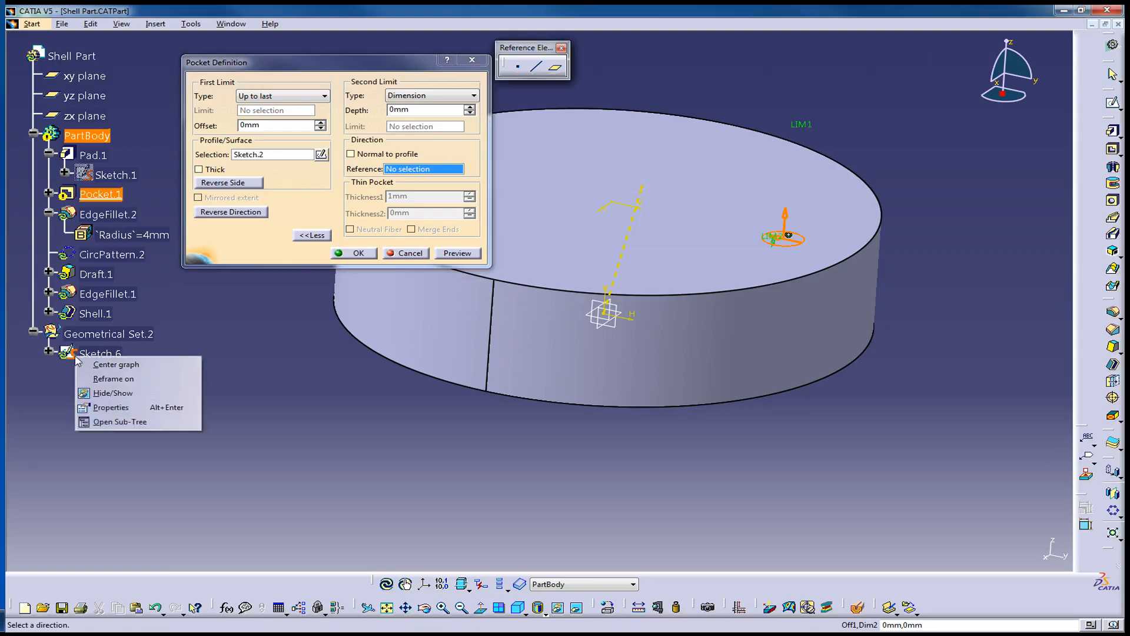
{"action": "left_click", "coordinate": [410, 253]}
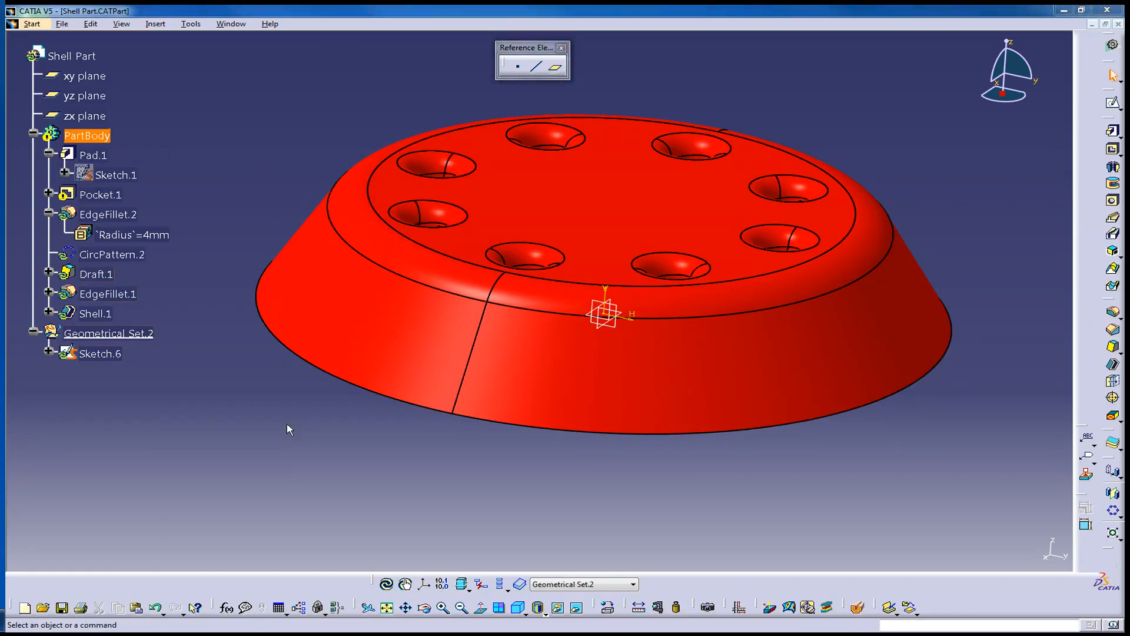
Update the pasted sketch in Geometrical Set.2 locally and use it as the direction reference of Pocket.1
{"action": "right_click", "coordinate": [101, 355]}
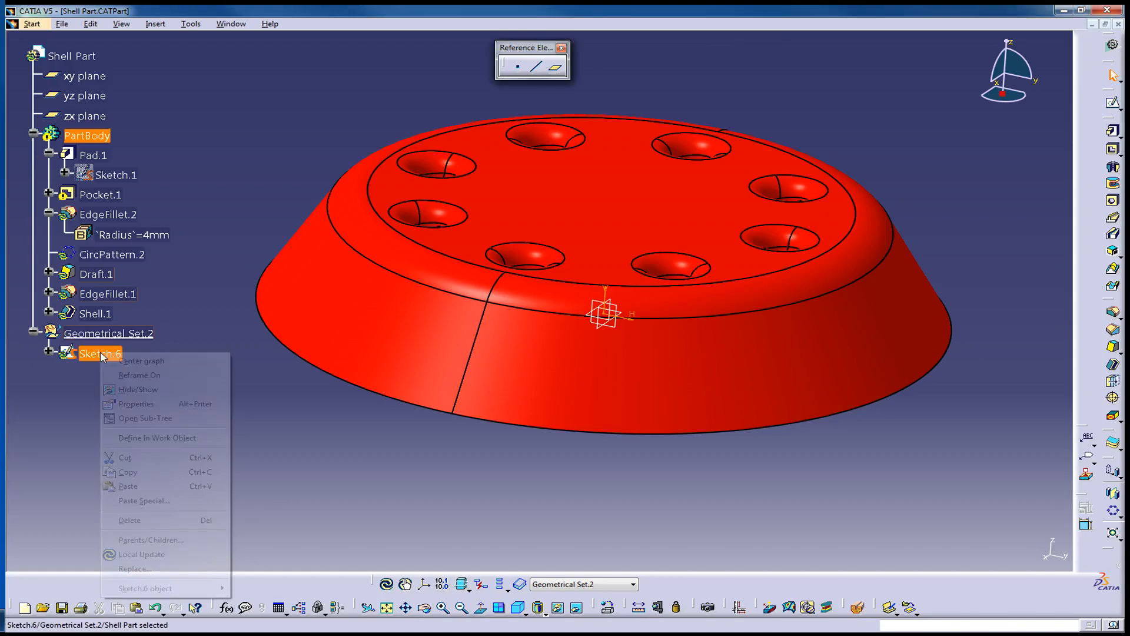
{"action": "left_click", "coordinate": [151, 559]}
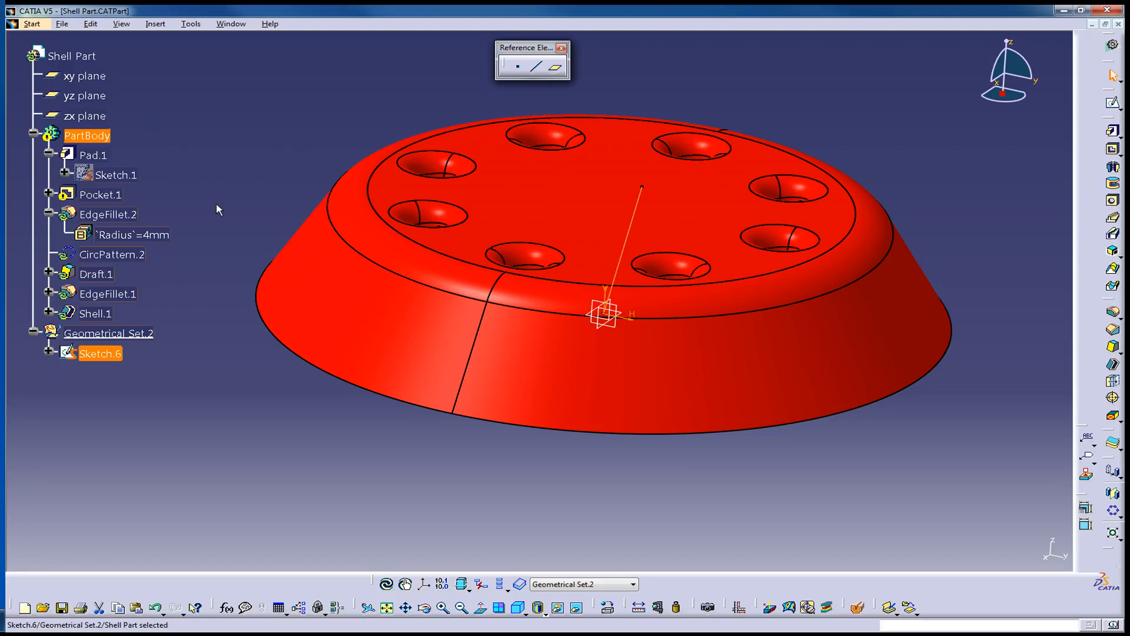
{"action": "double_click", "coordinate": [117, 197]}
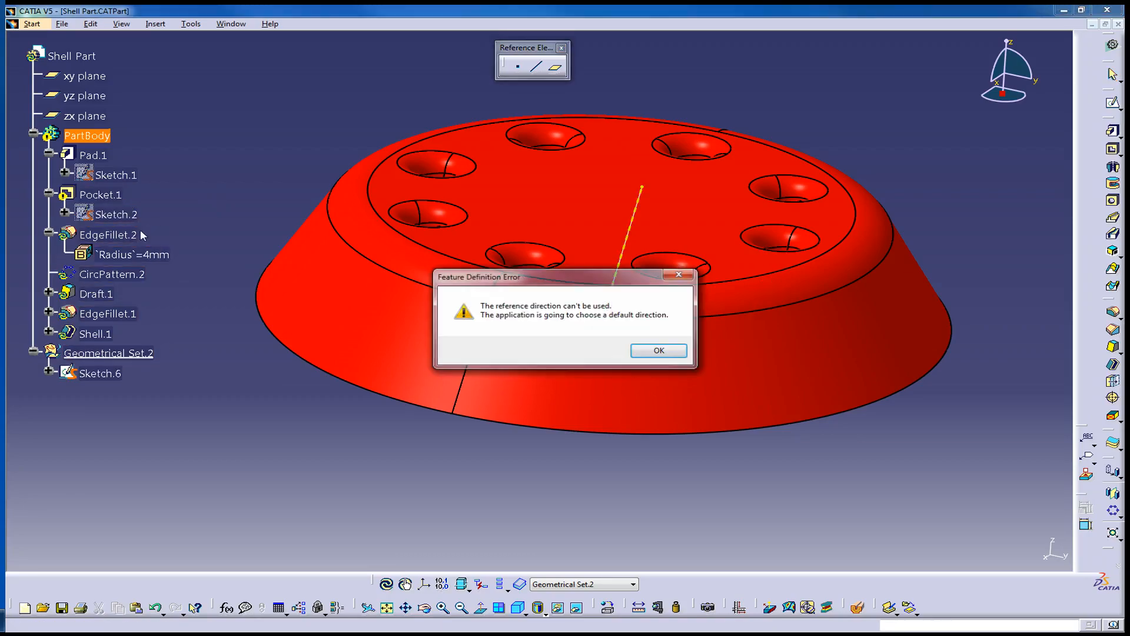
{"action": "left_click", "coordinate": [658, 351]}
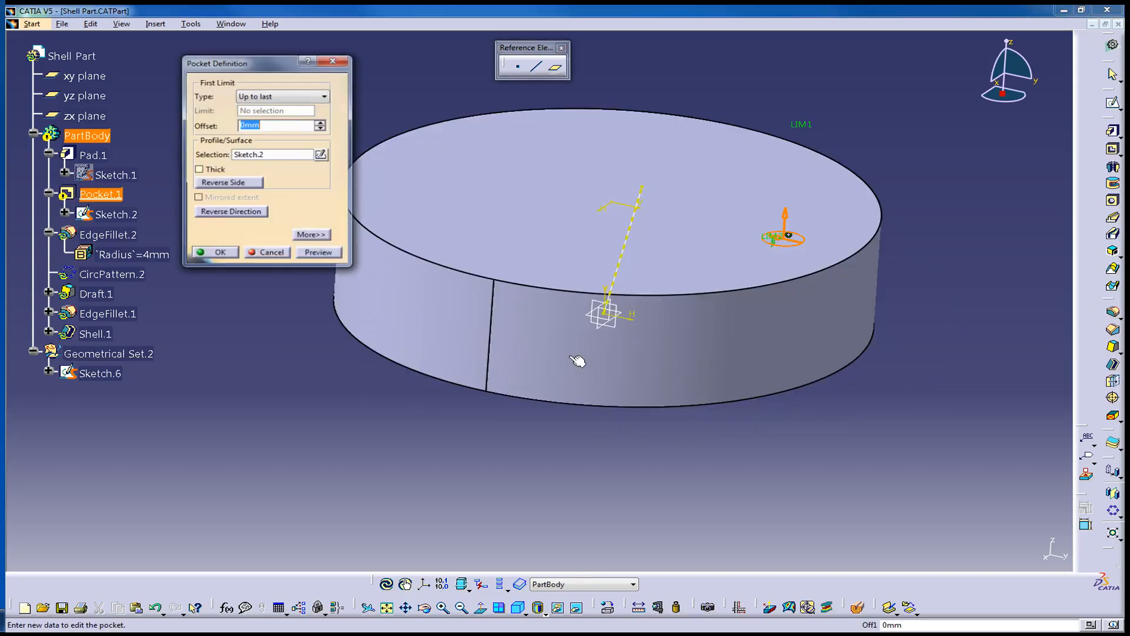
{"action": "left_click", "coordinate": [312, 234]}
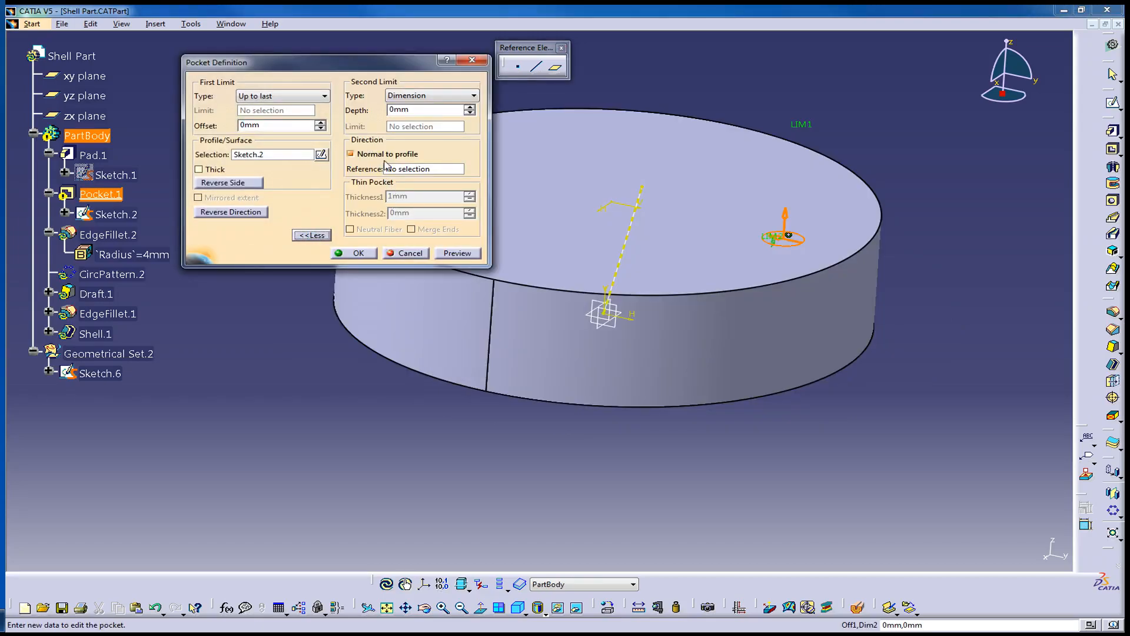
{"action": "left_click", "coordinate": [381, 156]}
{"action": "left_click", "coordinate": [101, 373]}
{"action": "left_click", "coordinate": [353, 253]}
Inspect the slanted holes from below and above, and undo the Pocket.1 redirection and the sketch's cut and paste
{"action": "middle_click_drag", "start_coordinate": [426, 482], "coordinate": [497, 366]}
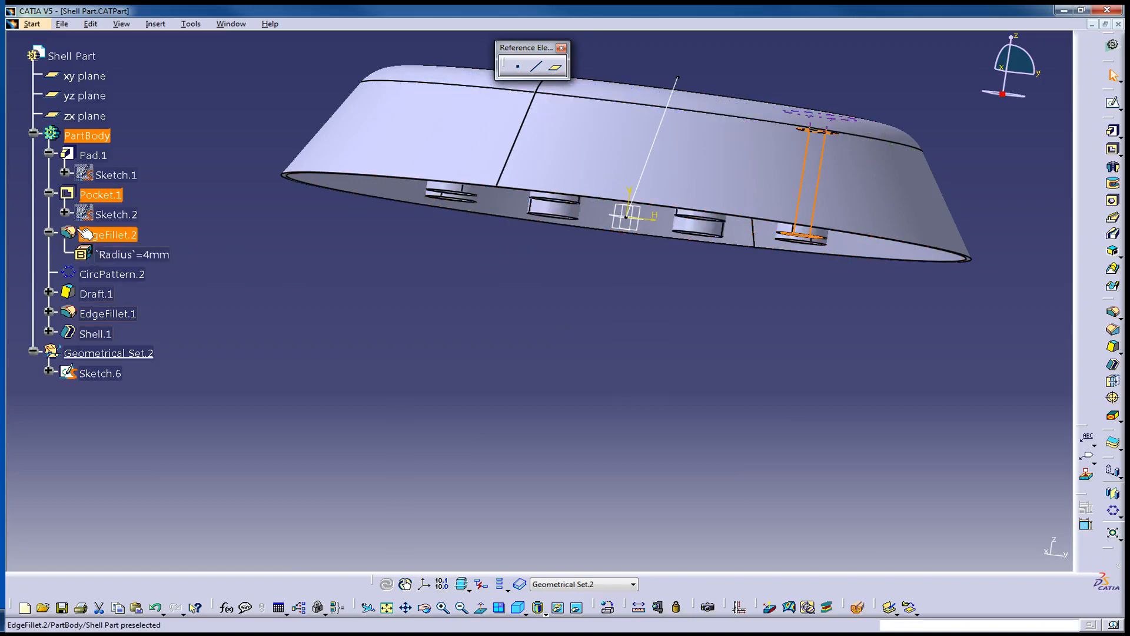
{"action": "middle_click_drag", "start_coordinate": [577, 156], "coordinate": [334, 343]}
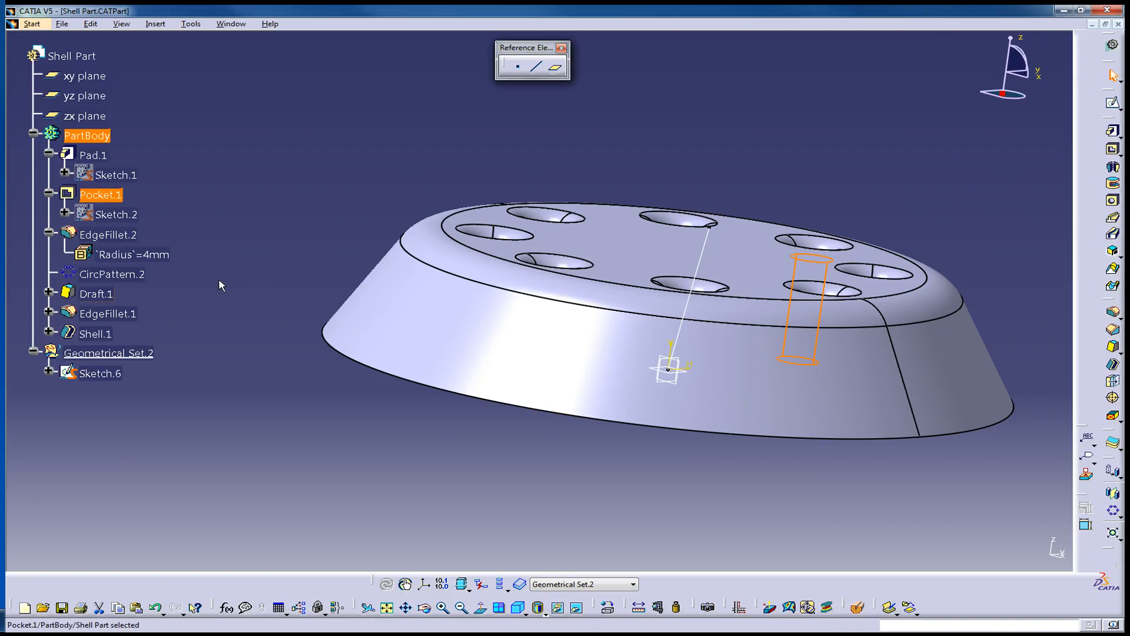
{"action": "left_click", "coordinate": [227, 252]}
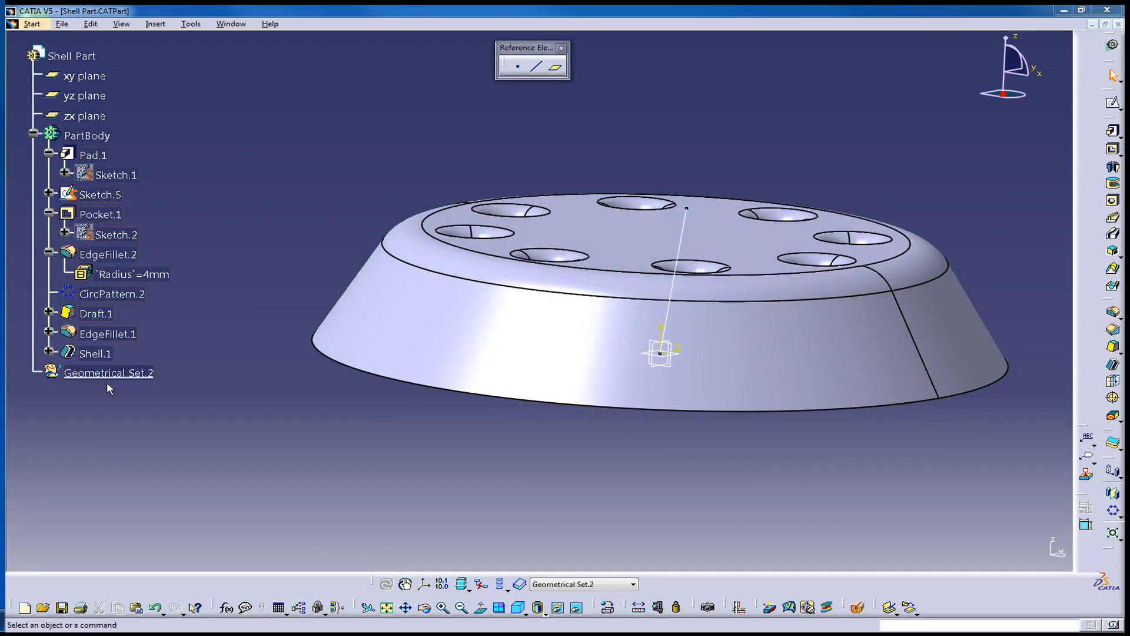
Move Sketch.5 into Geometrical Set.2 and return it to its place before Pocket.1 in PartBody
{"action": "left_click", "coordinate": [95, 196]}
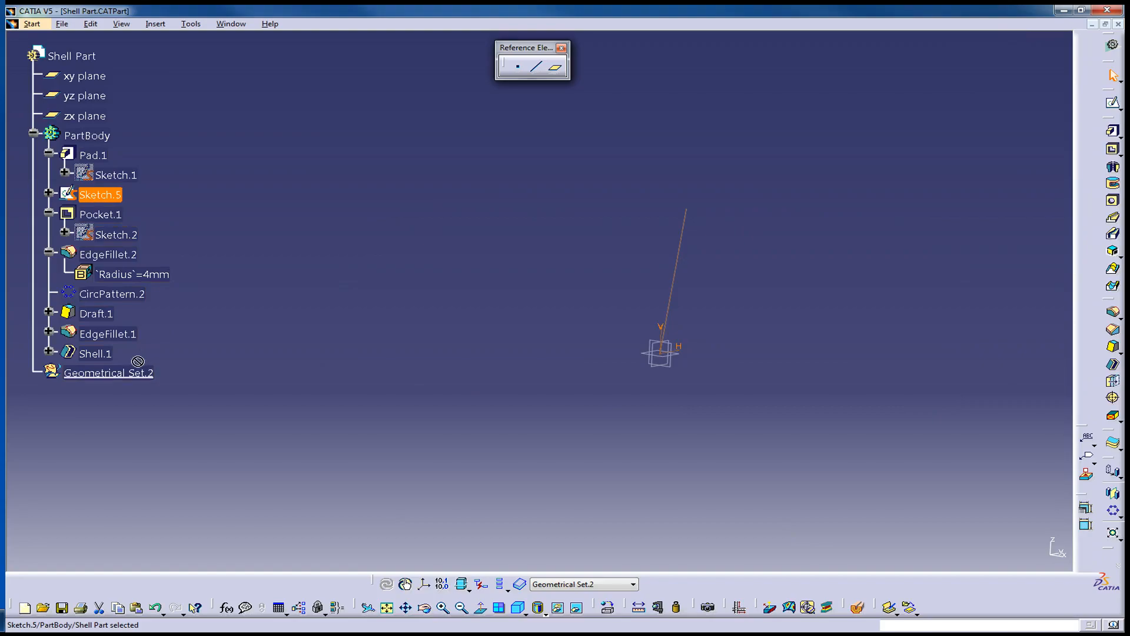
{"action": "left_click_drag", "start_coordinate": [129, 380], "coordinate": [132, 372]}
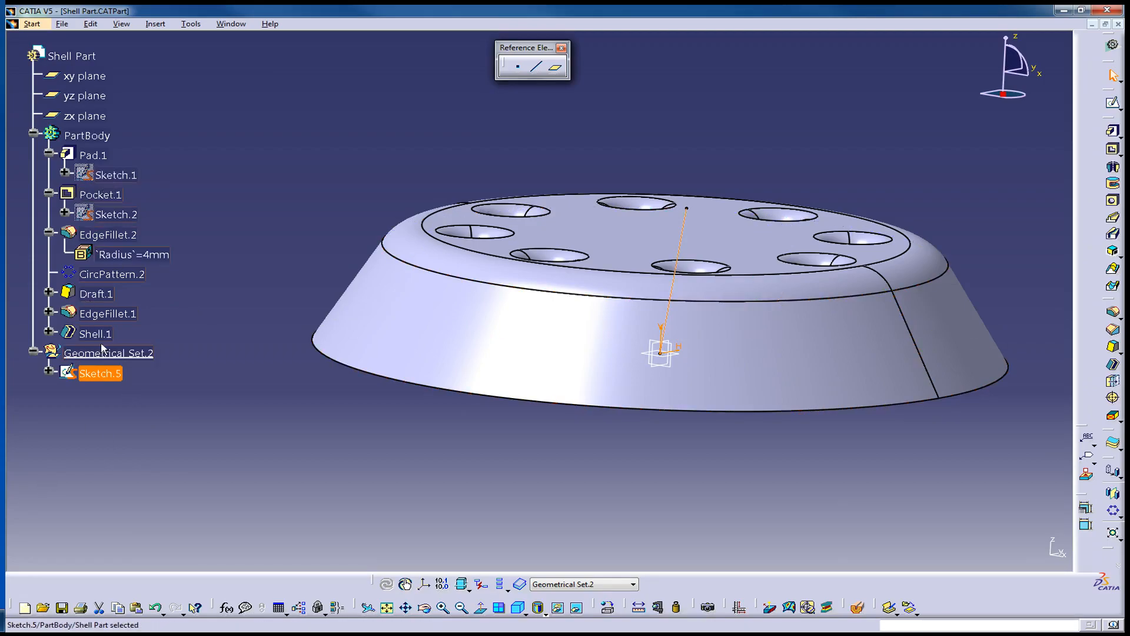
{"action": "left_click", "coordinate": [103, 377]}
{"action": "mouse_move", "coordinate": [101, 373]}
{"action": "left_mouse_down"}
{"action": "mouse_move", "coordinate": [205, 313]}
{"action": "mouse_move", "coordinate": [157, 216]}
{"action": "left_mouse_up"}
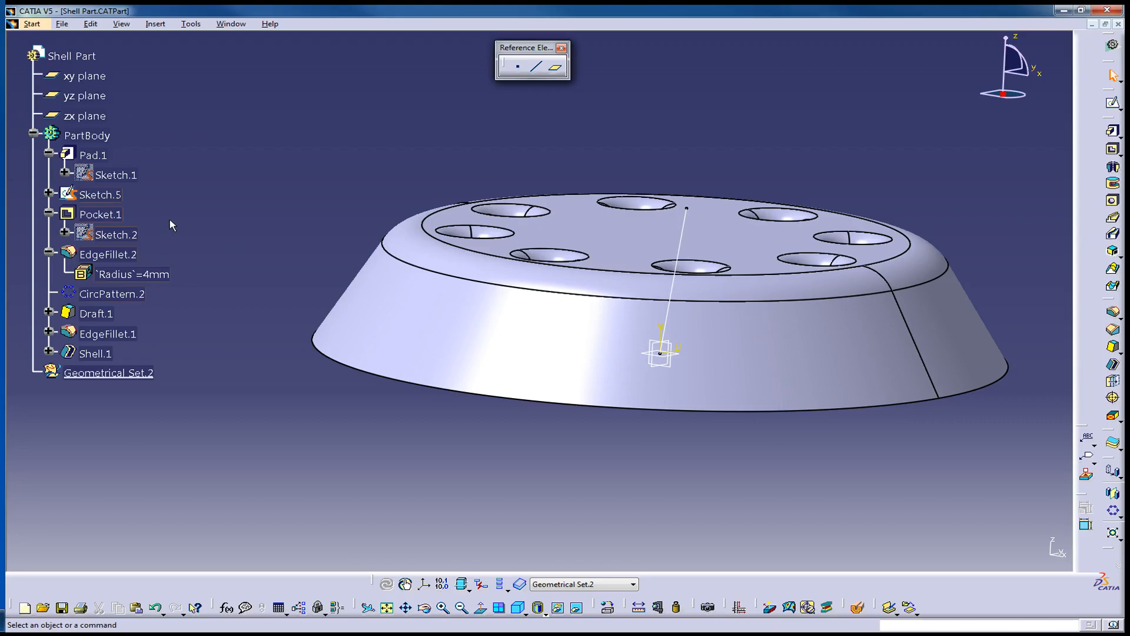
Reorder Sketch.5 out of PartBody so that it sits inside Geometrical Set.2
{"action": "left_click", "coordinate": [127, 195]}
{"action": "right_click", "coordinate": [128, 196]}
{"action": "mouse_move", "coordinate": [192, 429]}
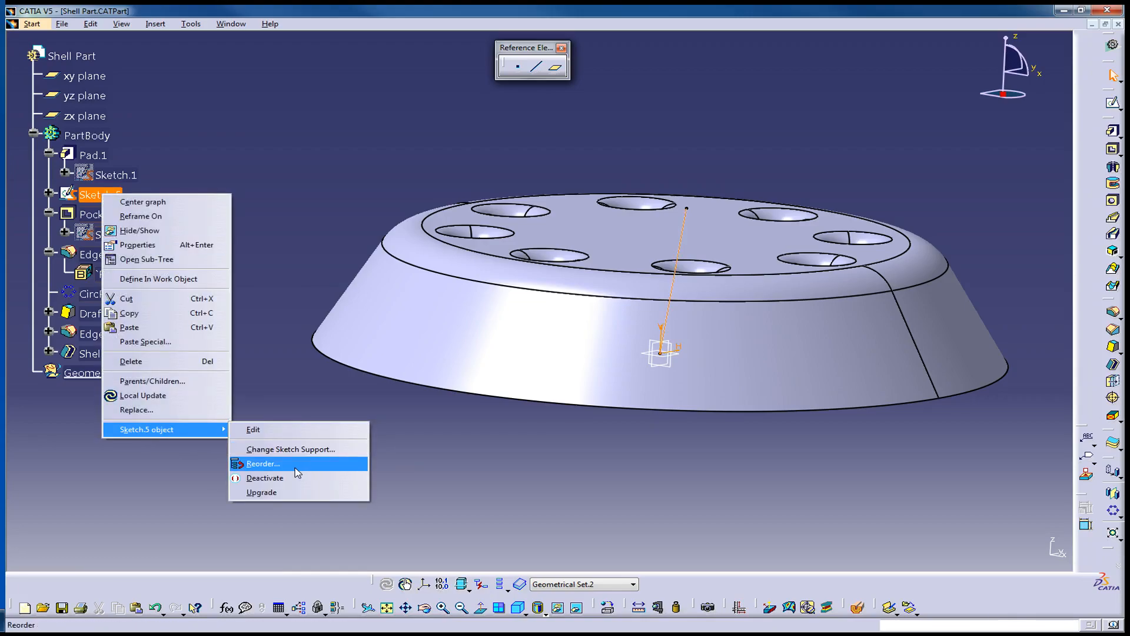
{"action": "left_click", "coordinate": [261, 464]}
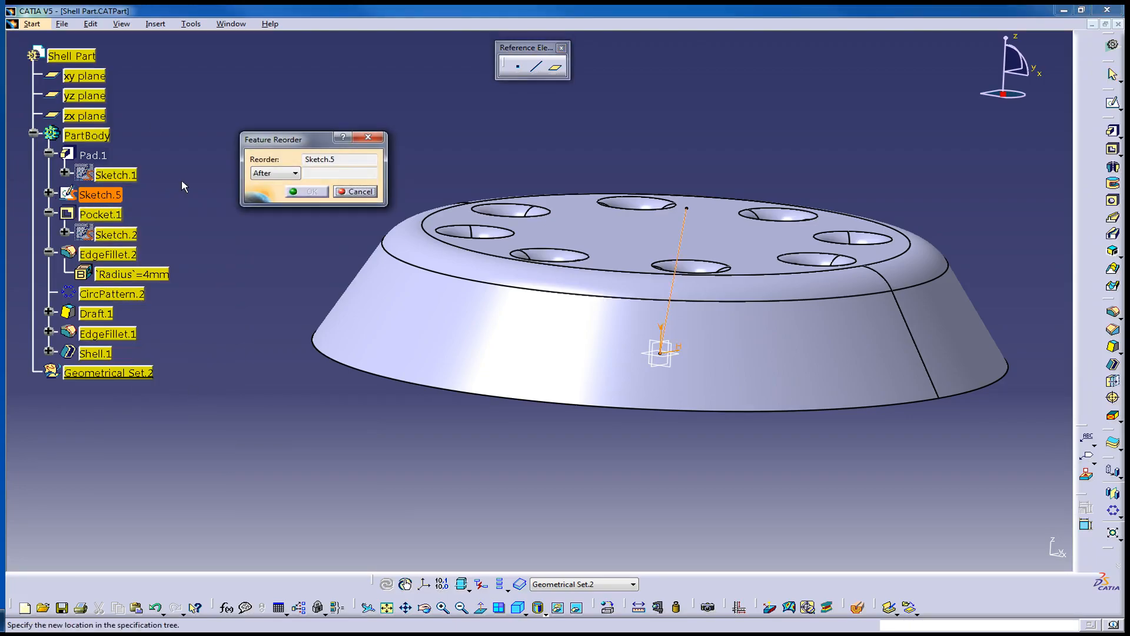
{"action": "left_click_drag", "start_coordinate": [281, 144], "coordinate": [257, 136]}
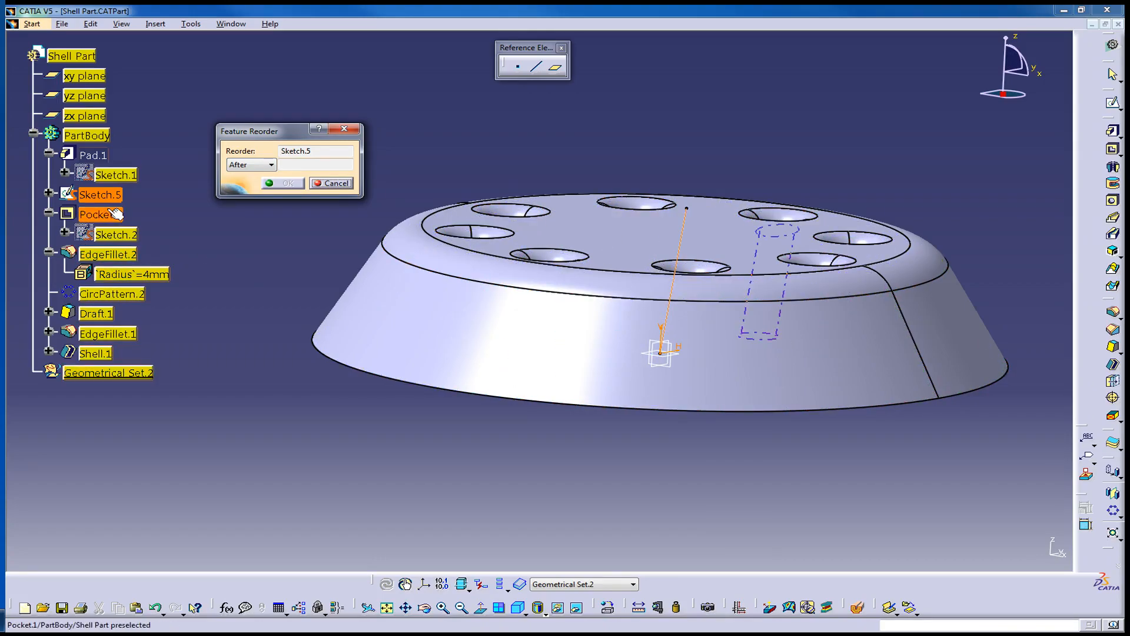
{"action": "left_click_drag", "start_coordinate": [272, 133], "coordinate": [260, 118]}
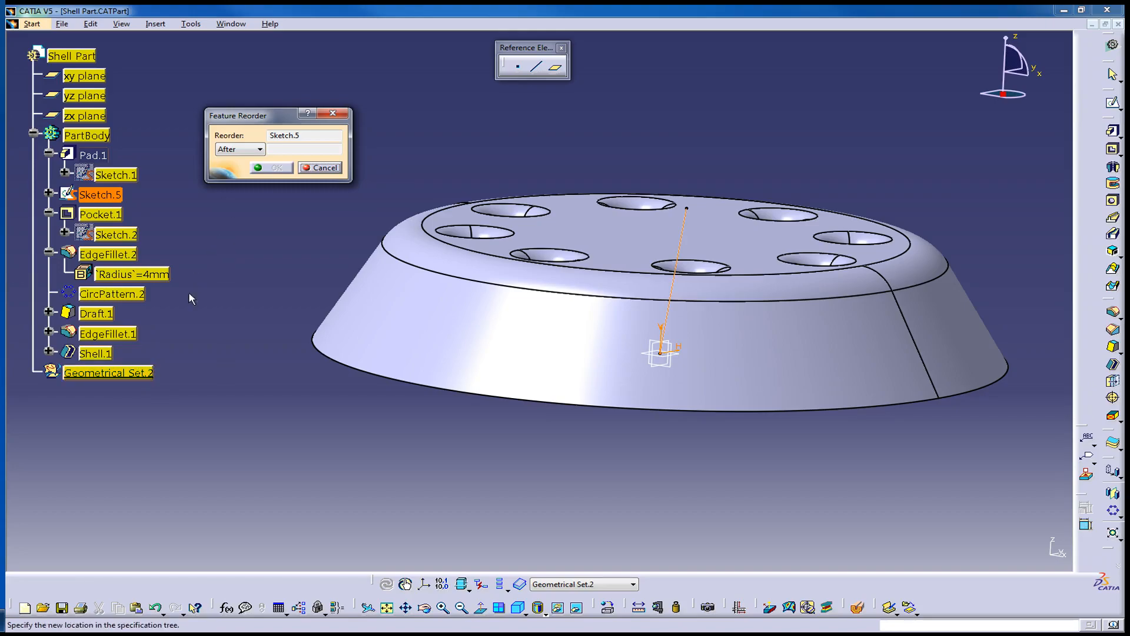
{"action": "left_click", "coordinate": [253, 152]}
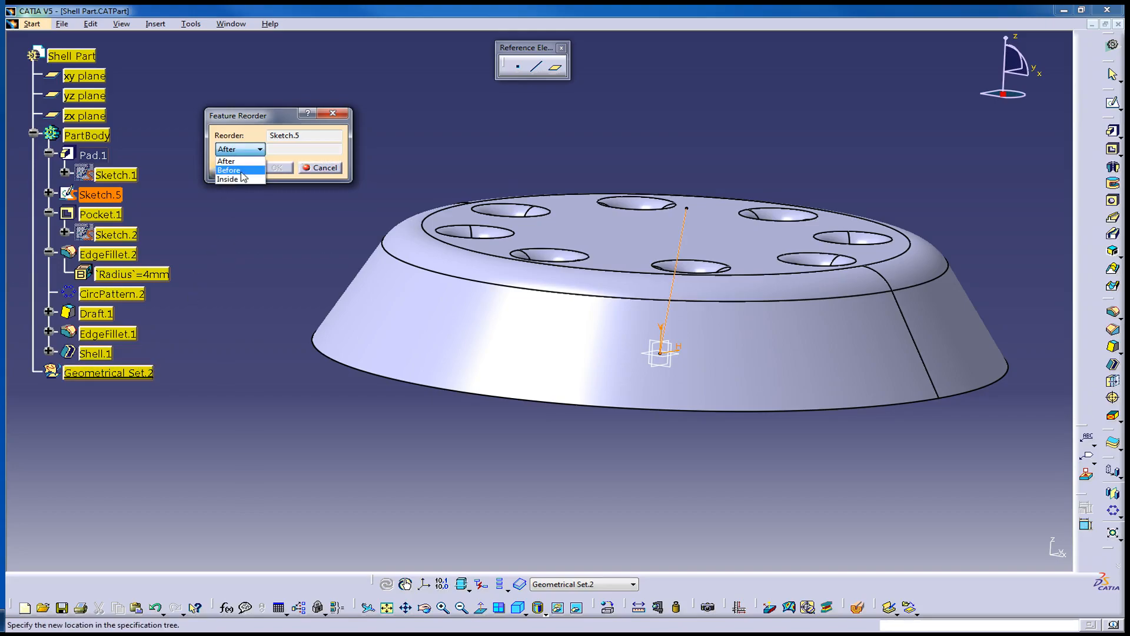
{"action": "left_click", "coordinate": [242, 170]}
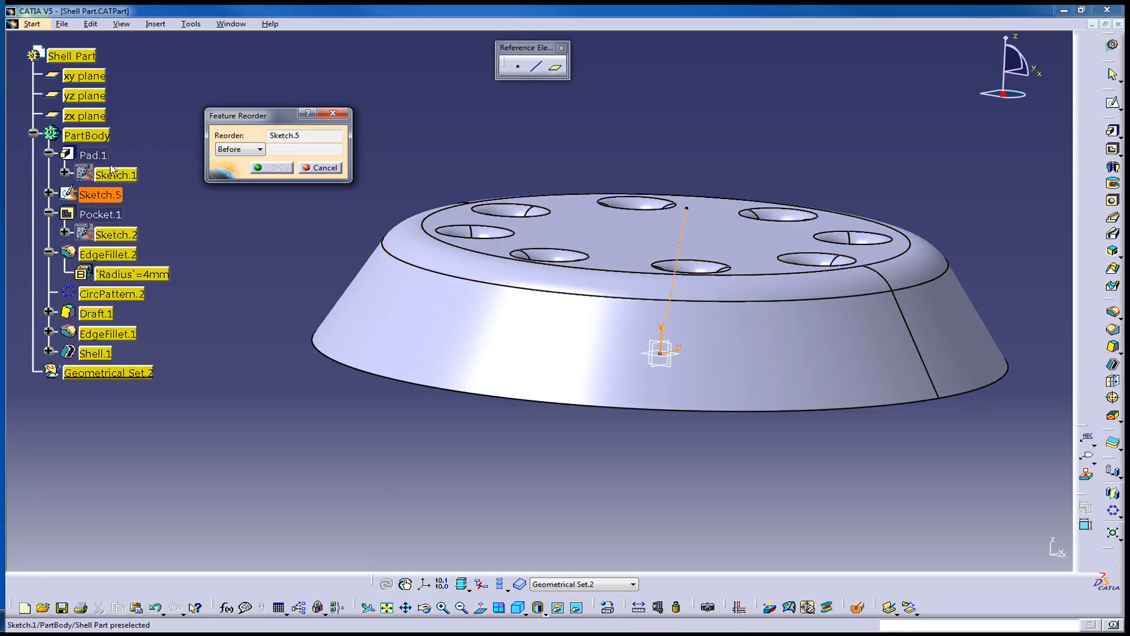
{"action": "left_click", "coordinate": [246, 148]}
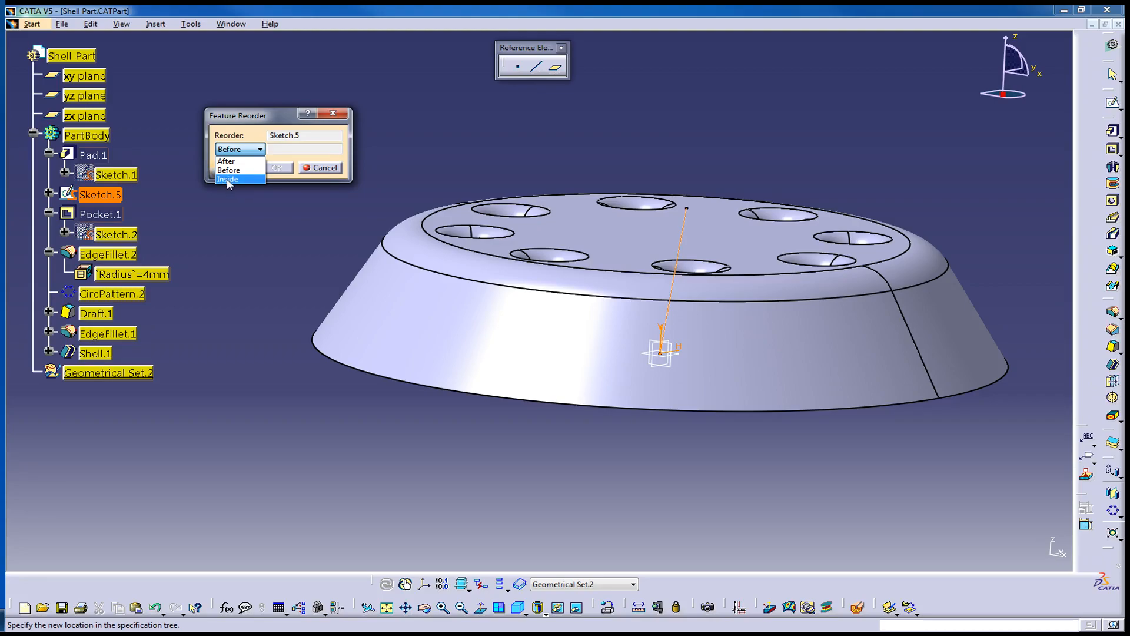
{"action": "left_click", "coordinate": [228, 180]}
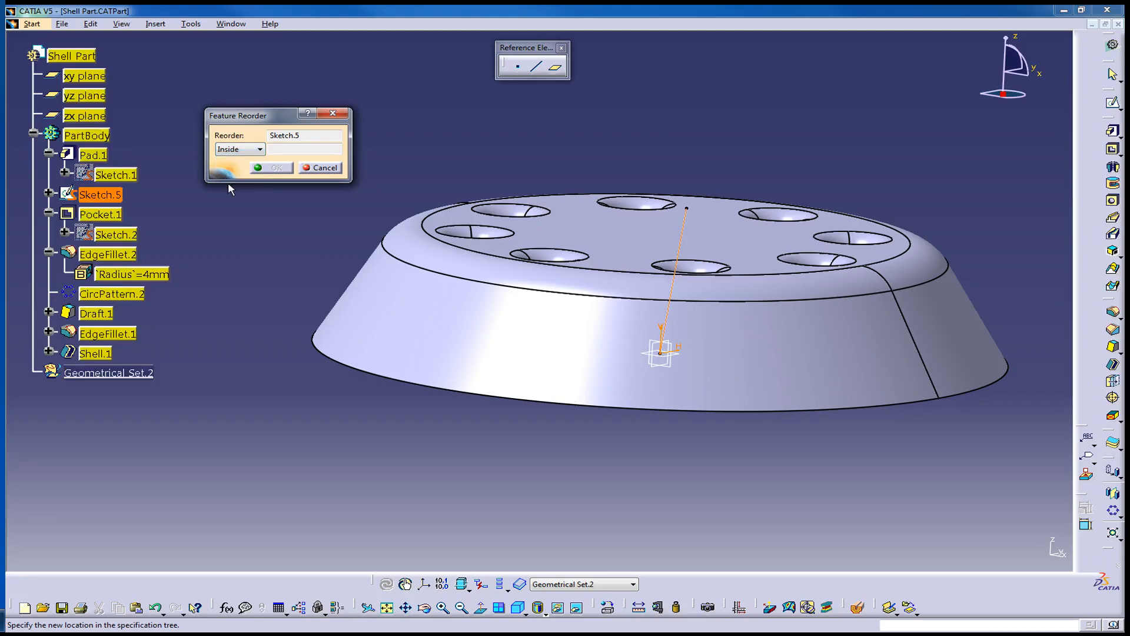
{"action": "left_click", "coordinate": [152, 374]}
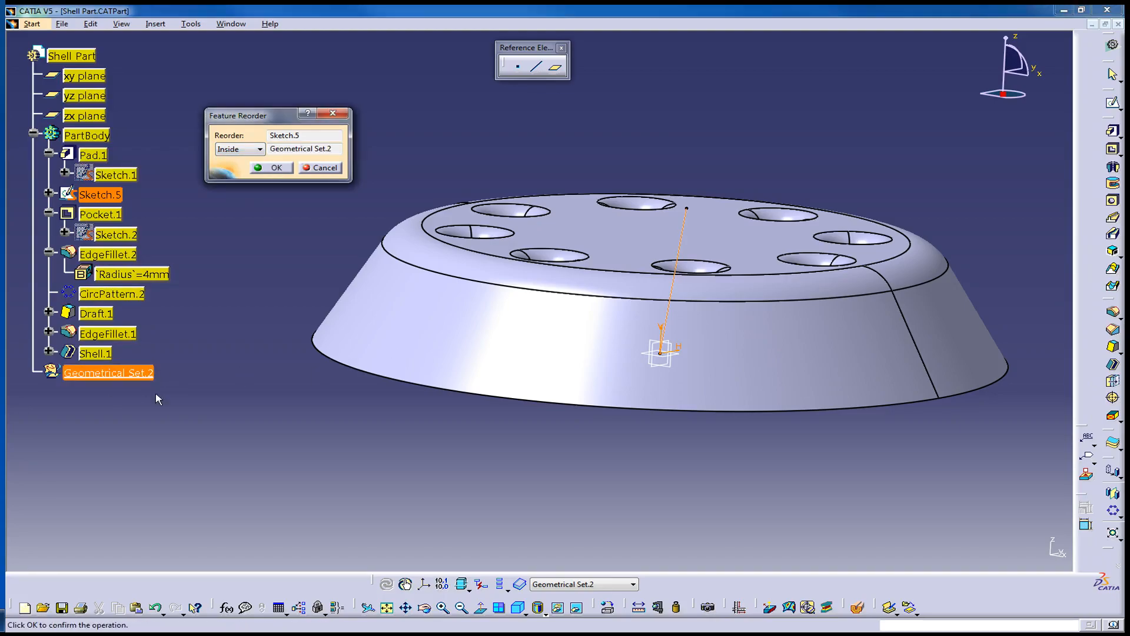
{"action": "left_click", "coordinate": [272, 168]}
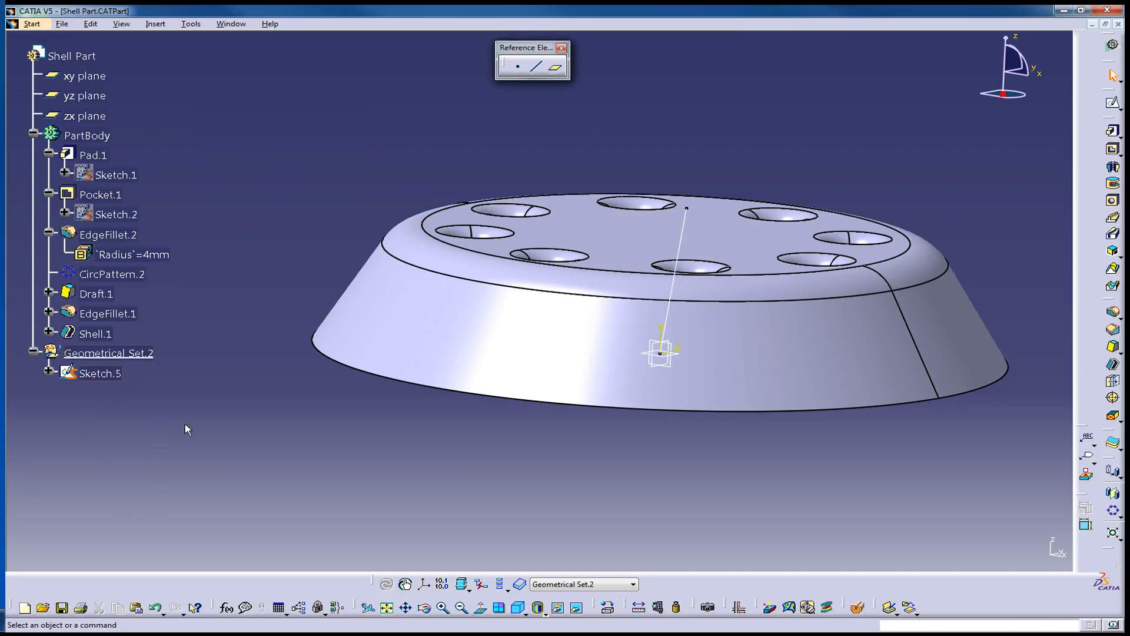
Define Pocket.1 as the in-work object and view its slanted hole from the side against the direction line of Sketch.5
{"action": "middle_click_drag", "start_coordinate": [374, 400], "coordinate": [512, 338]}
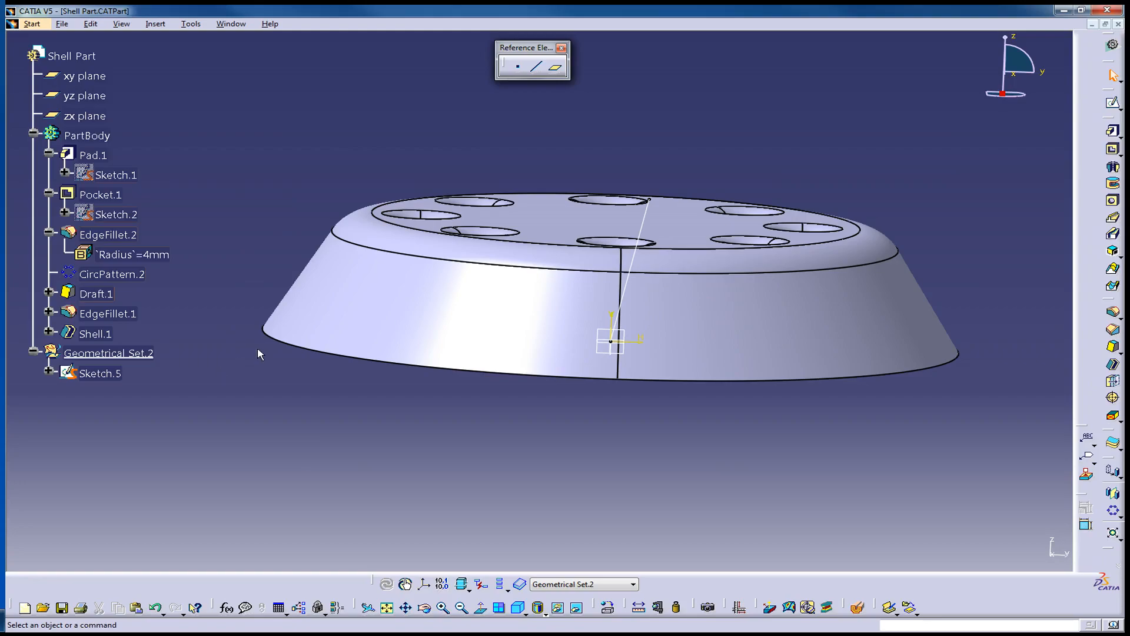
{"action": "mouse_move", "coordinate": [599, 287]}
{"action": "middle_mouse_down"}
{"action": "mouse_move", "coordinate": [575, 393]}
{"action": "mouse_move", "coordinate": [604, 278]}
{"action": "mouse_move", "coordinate": [616, 288]}
{"action": "middle_mouse_up"}
{"action": "middle_click_drag", "start_coordinate": [551, 335], "coordinate": [588, 447]}
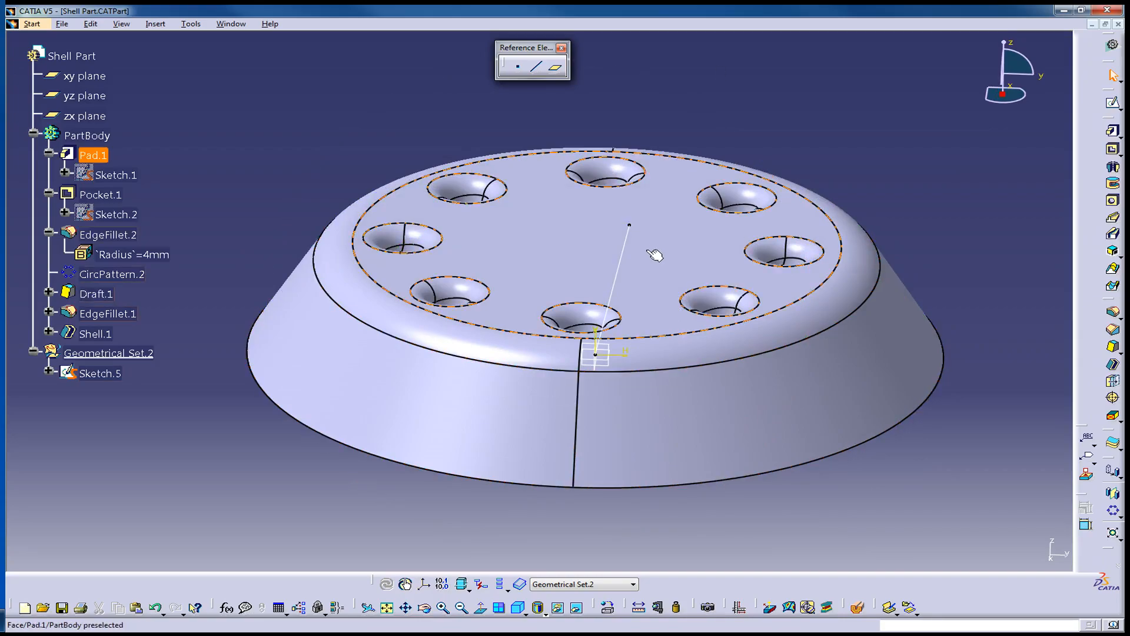
{"action": "middle_click_drag", "start_coordinate": [546, 440], "coordinate": [659, 330]}
{"action": "middle_click_drag", "start_coordinate": [540, 396], "coordinate": [463, 461]}
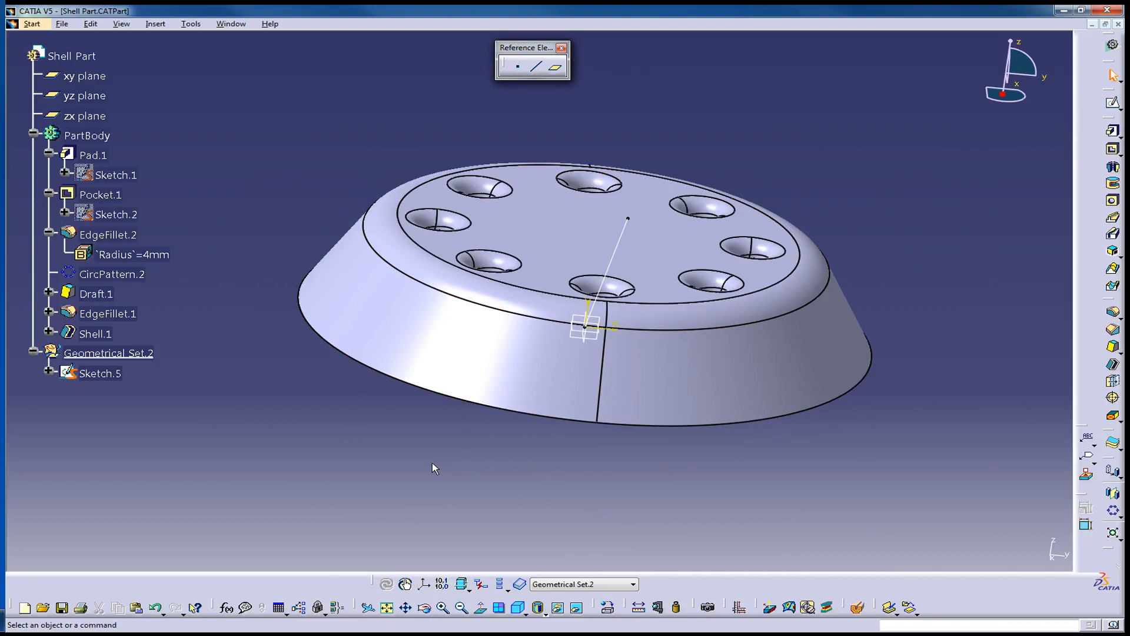
{"action": "right_click", "coordinate": [111, 236]}
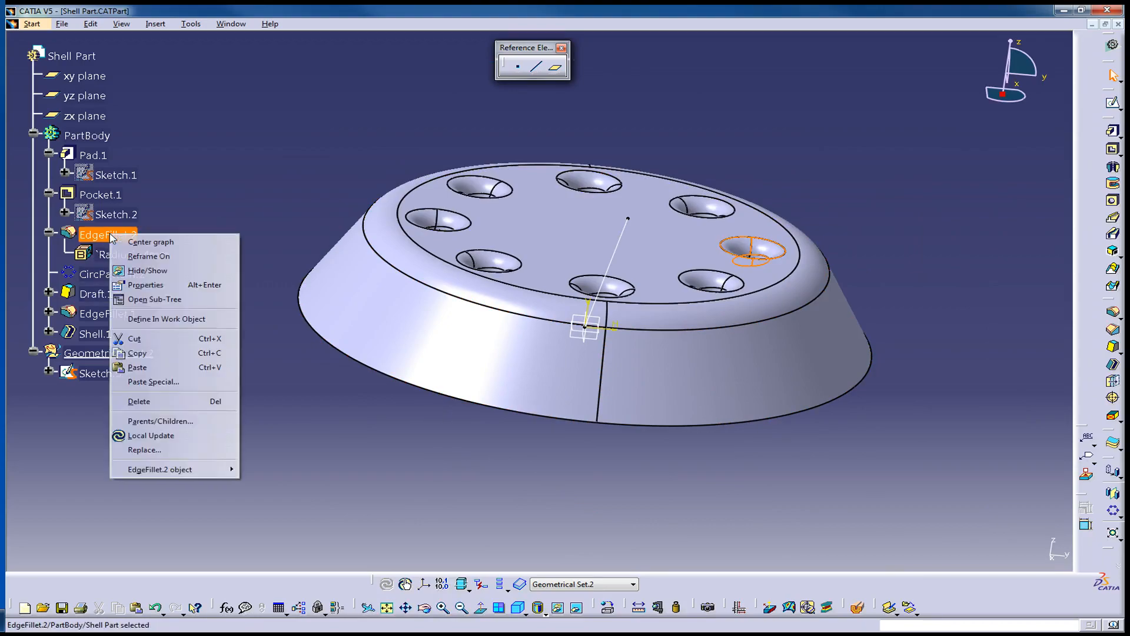
{"action": "left_click", "coordinate": [102, 200]}
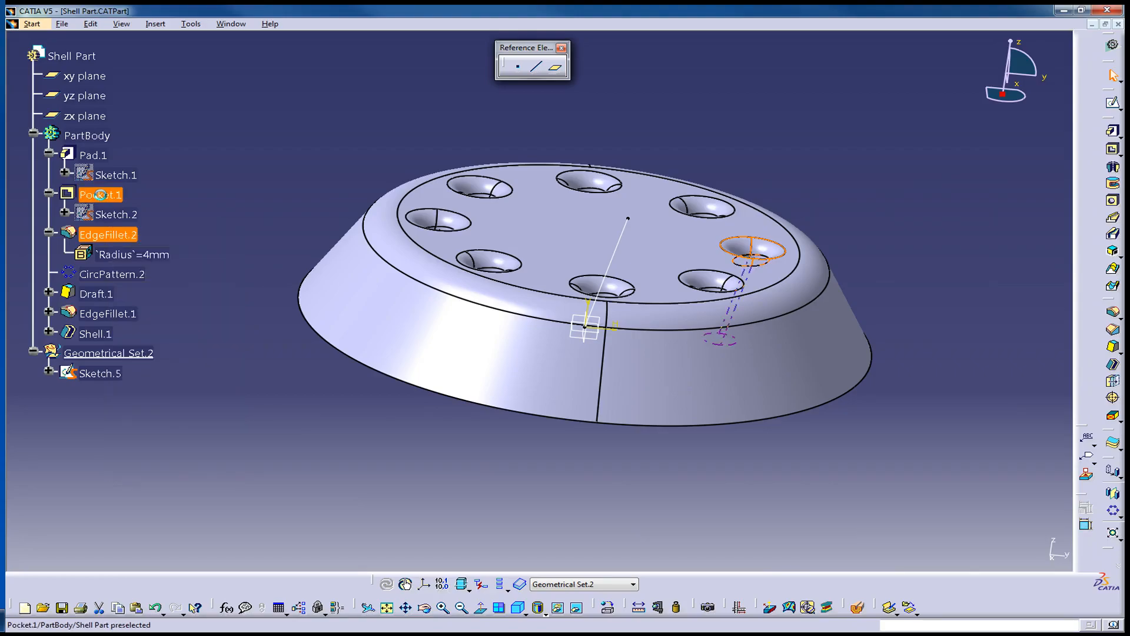
{"action": "right_click", "coordinate": [102, 200]}
{"action": "left_click", "coordinate": [159, 281]}
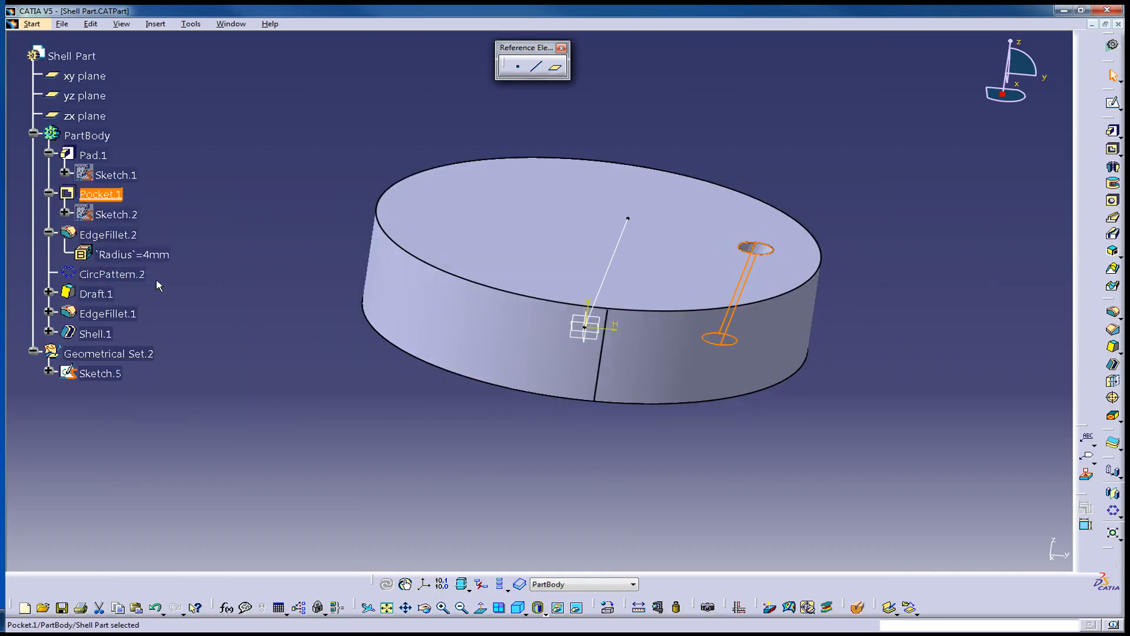
{"action": "middle_click_drag", "start_coordinate": [387, 436], "coordinate": [432, 364]}
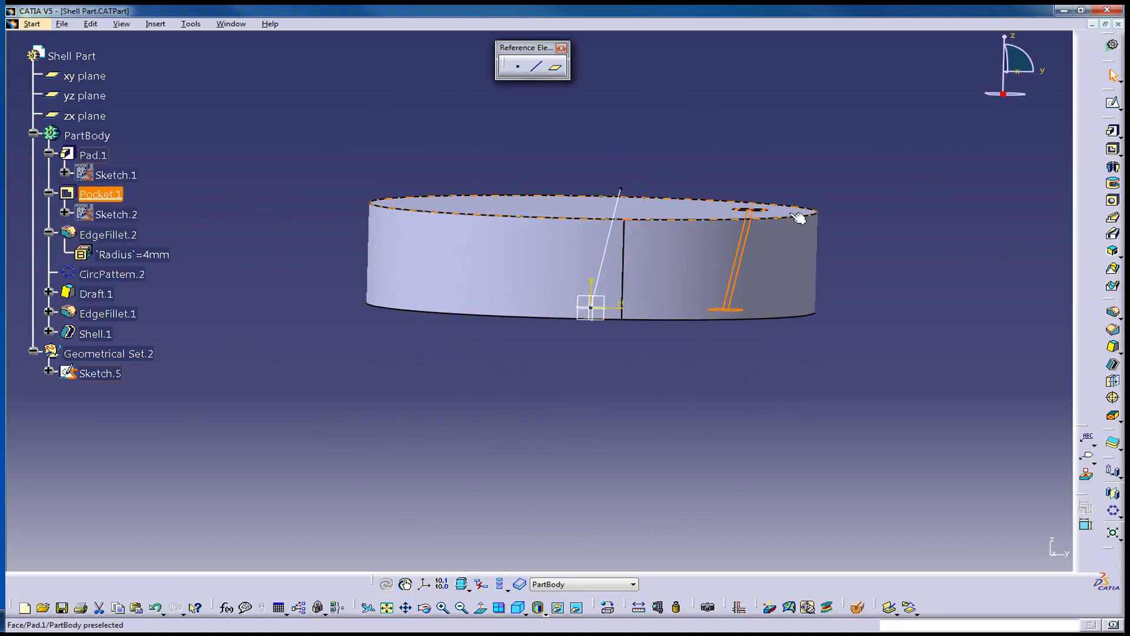
Delete CircPattern.2 from PartBody
{"action": "right_click", "coordinate": [123, 276]}
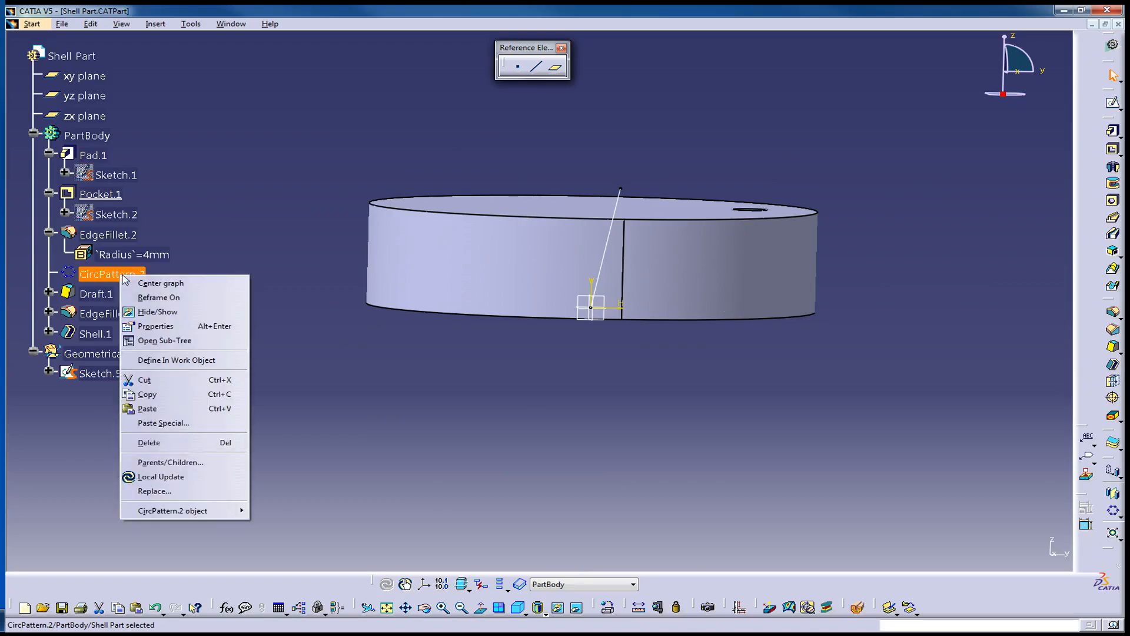
{"action": "left_click", "coordinate": [182, 445]}
{"action": "left_click", "coordinate": [900, 270]}
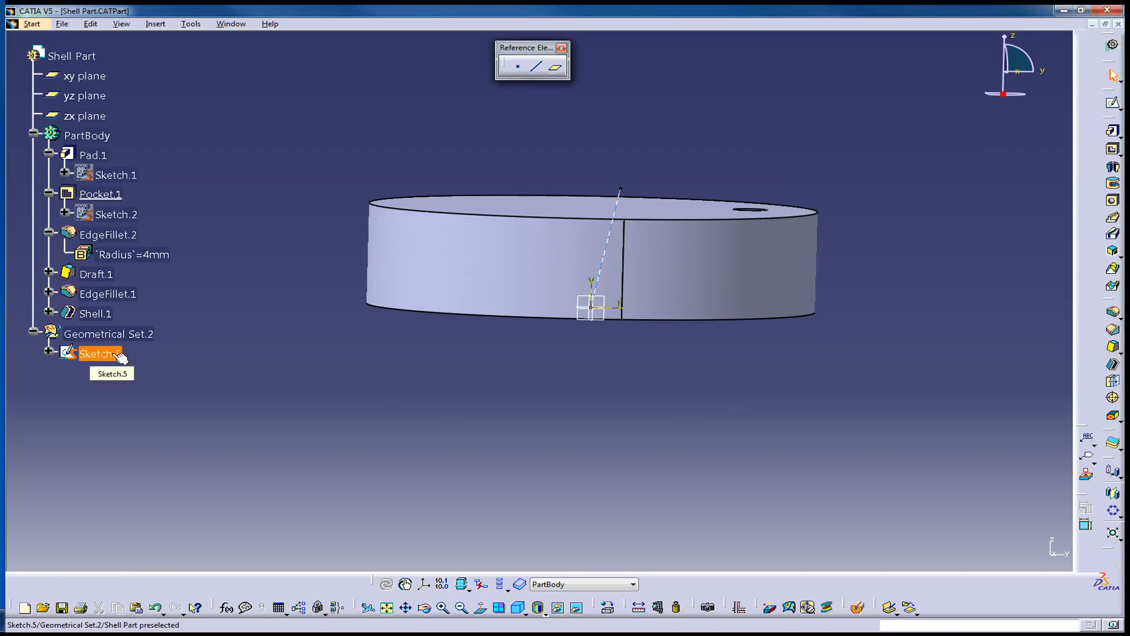
{"action": "left_click", "coordinate": [99, 196]}
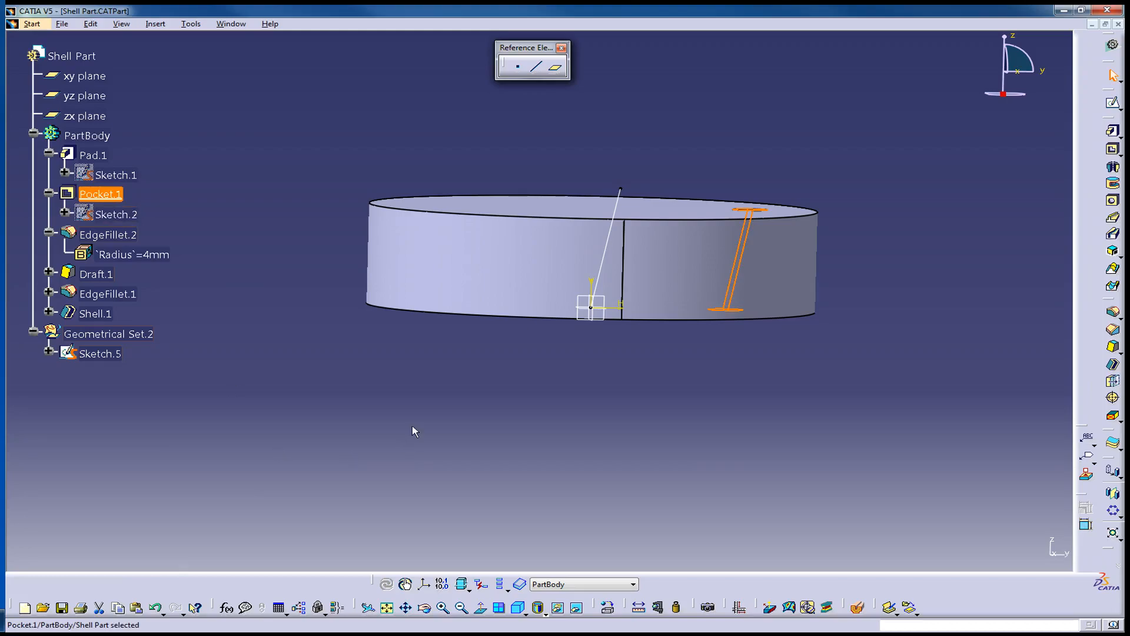
{"action": "left_click", "coordinate": [1113, 509]}
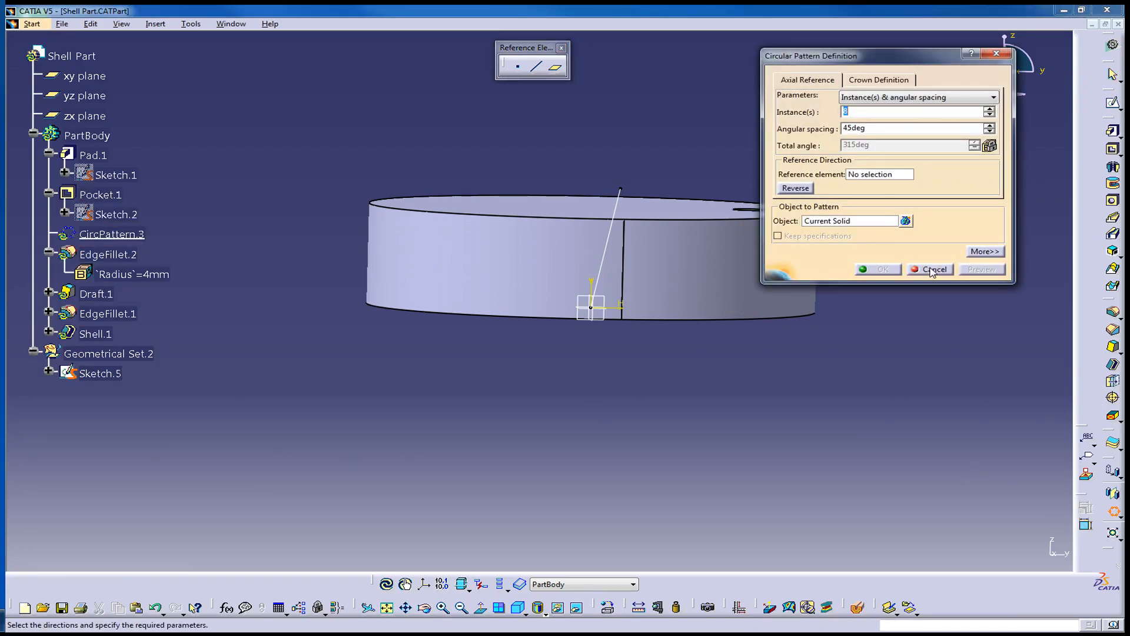
{"action": "left_click", "coordinate": [935, 269]}
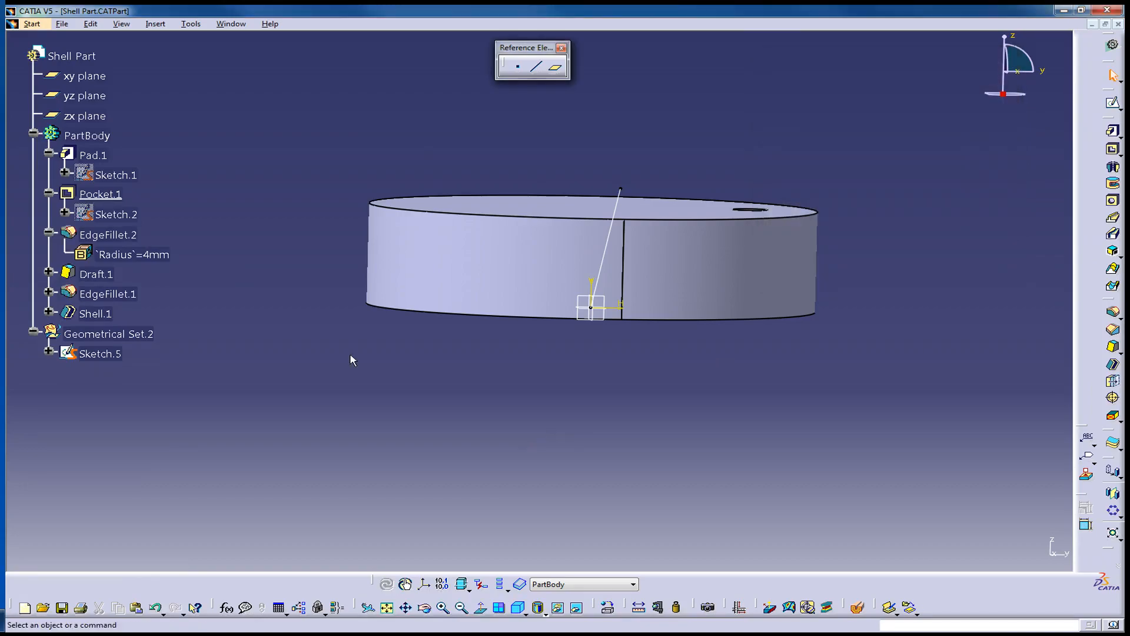
Define EdgeFillet.2 as the in-work object
{"action": "right_click", "coordinate": [113, 236]}
{"action": "left_click", "coordinate": [169, 321]}
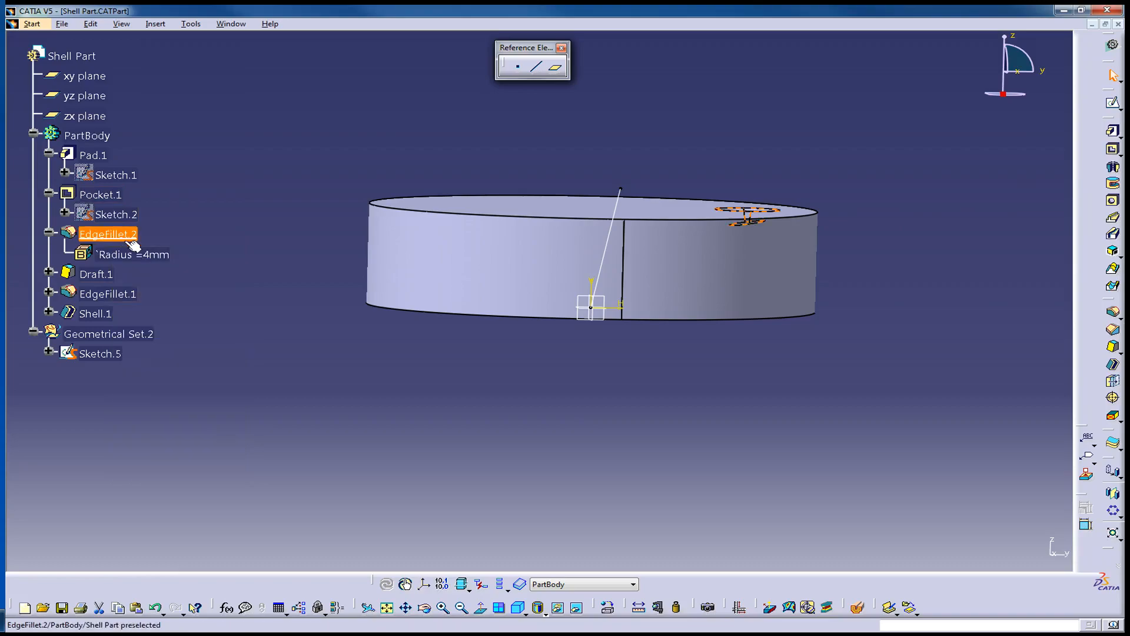
{"action": "middle_click_drag", "start_coordinate": [471, 199], "coordinate": [471, 254]}
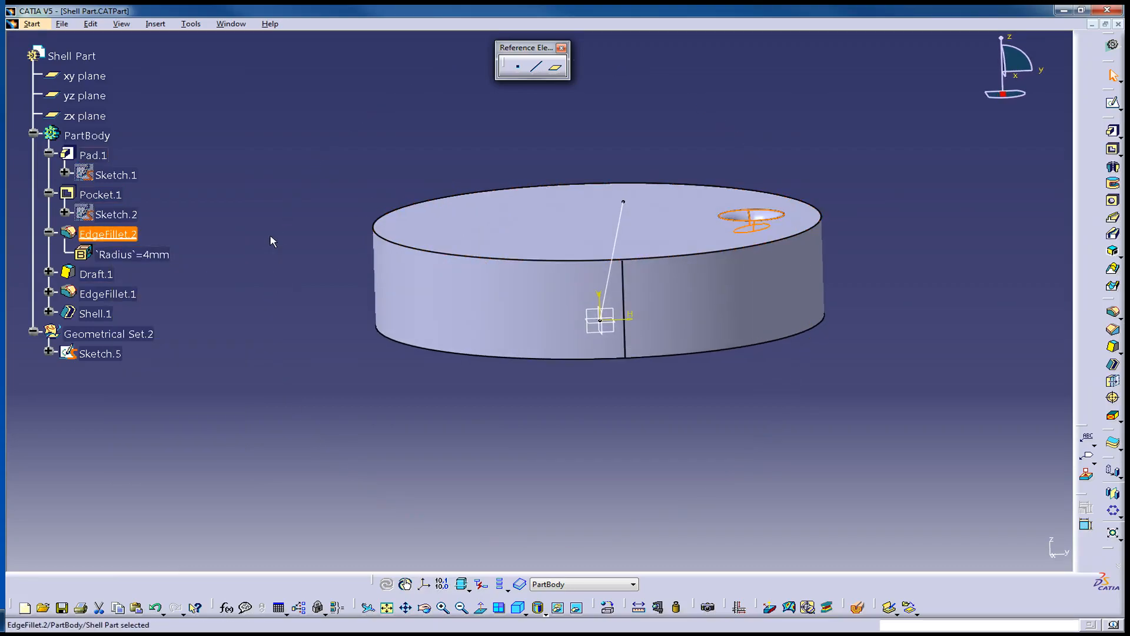
Create a circular pattern of Pocket.1 and EdgeFillet.2 with 8 instances at 45deg spacing, using the pad's face as reference element
{"action": "left_click", "coordinate": [117, 235], "text": "ctrl"}
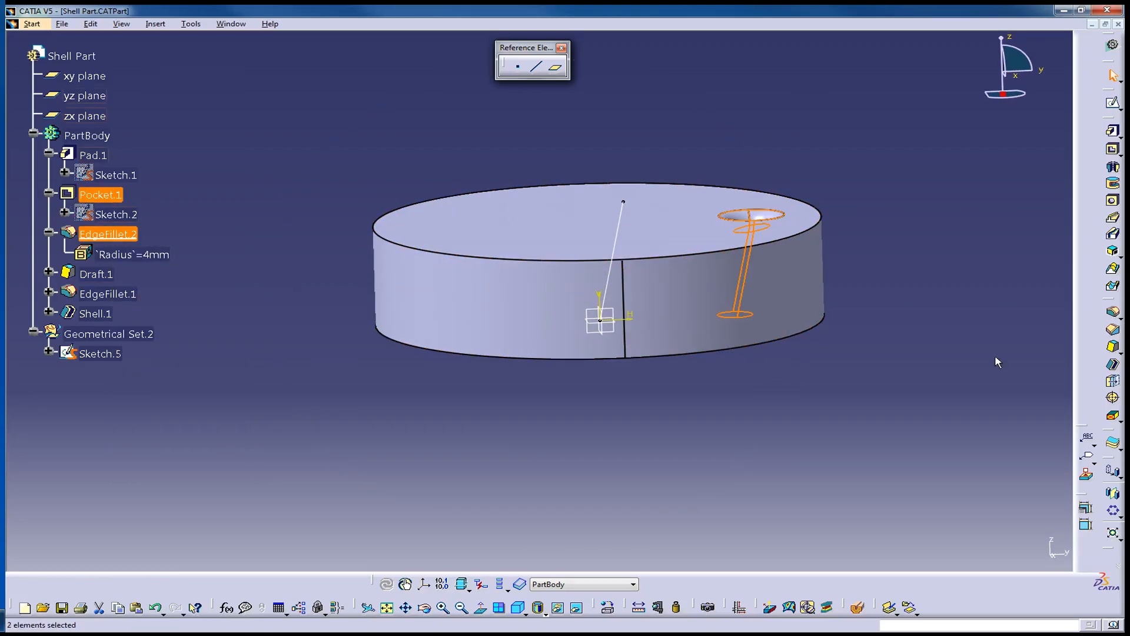
{"action": "left_click", "coordinate": [1113, 513]}
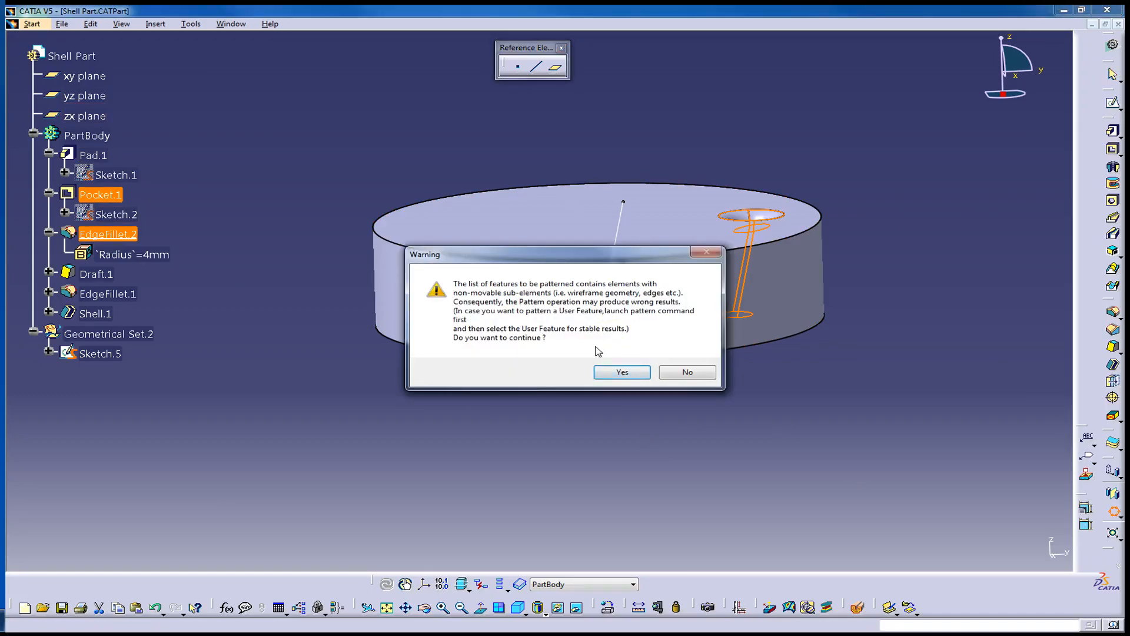
{"action": "left_click", "coordinate": [622, 372]}
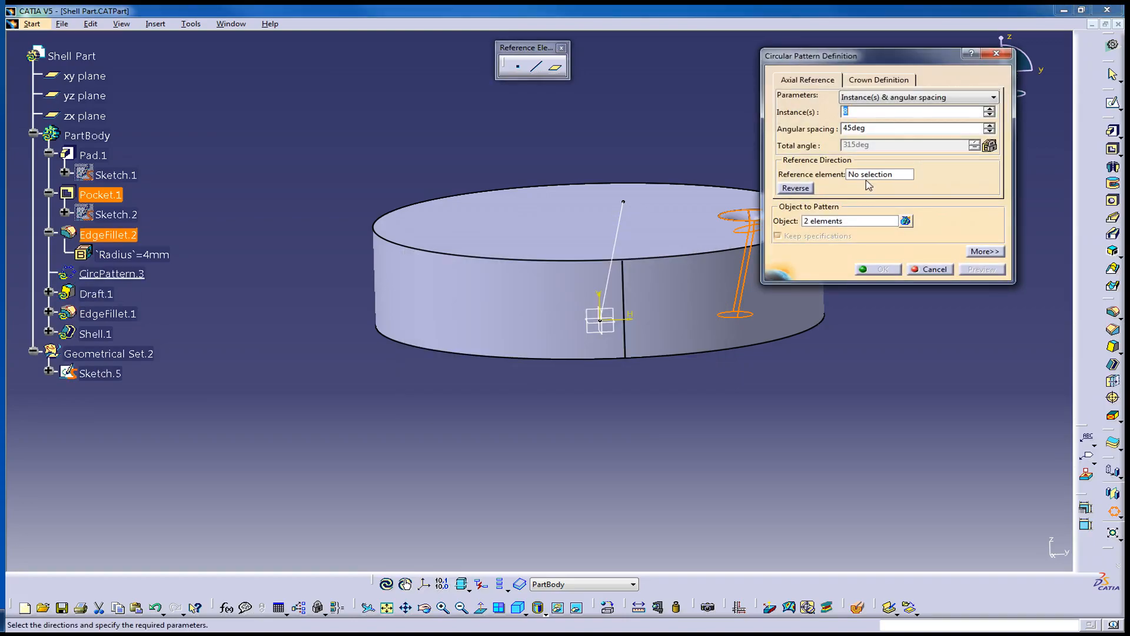
{"action": "left_click", "coordinate": [867, 176]}
{"action": "left_click", "coordinate": [705, 327]}
{"action": "middle_click_drag", "start_coordinate": [675, 313], "coordinate": [542, 239]}
{"action": "middle_click_drag", "start_coordinate": [418, 311], "coordinate": [583, 253]}
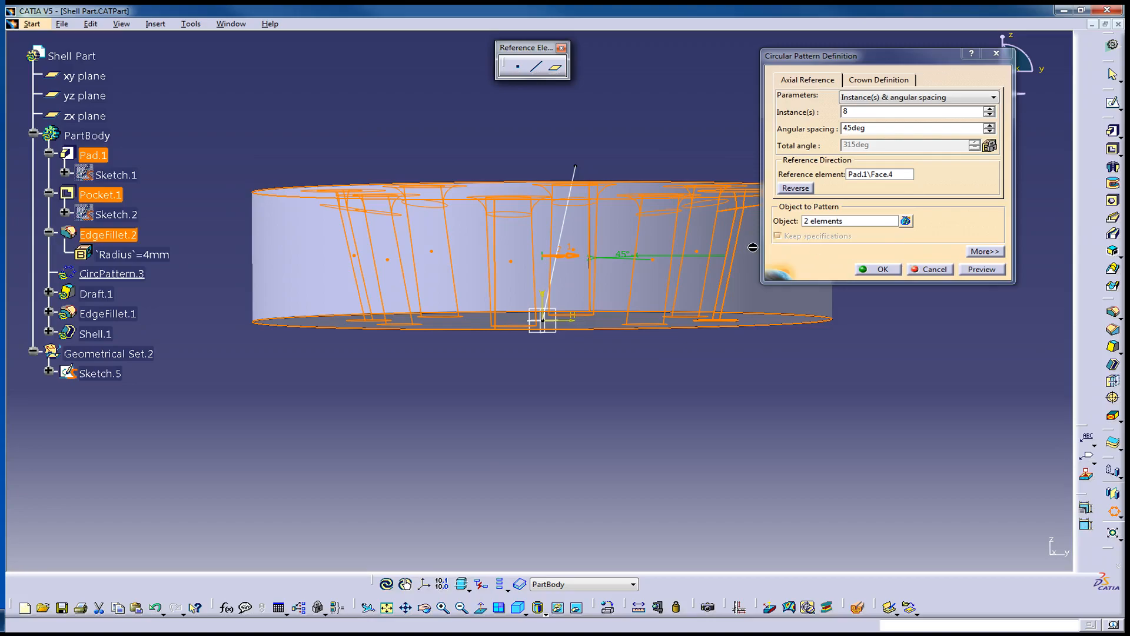
{"action": "middle_click_drag", "start_coordinate": [656, 332], "coordinate": [643, 279]}
{"action": "left_click", "coordinate": [882, 270]}
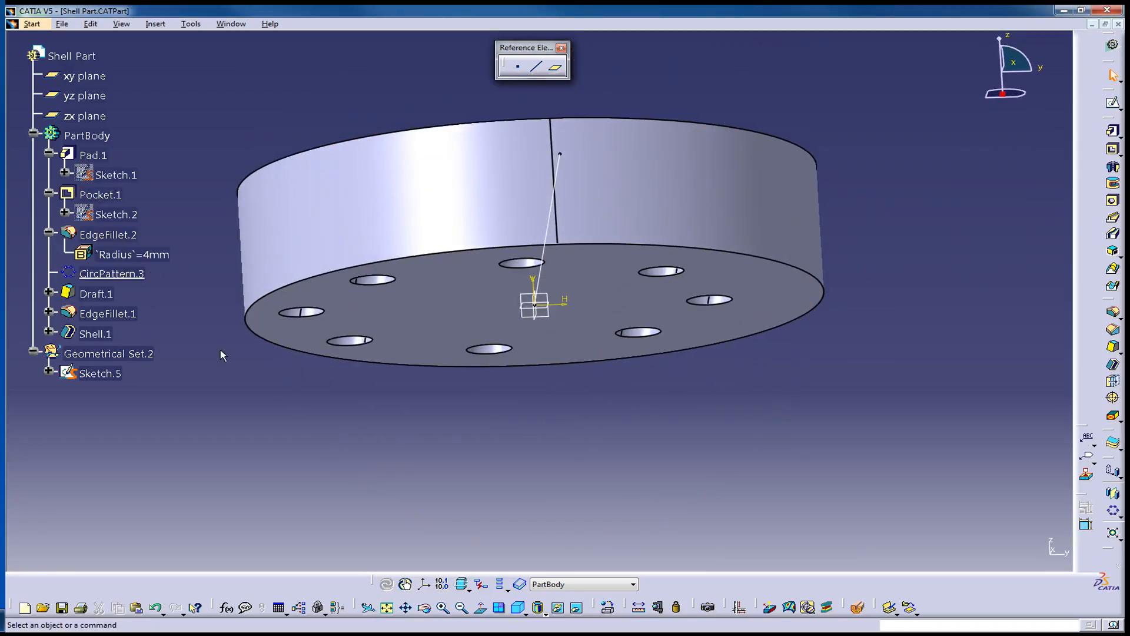
Examine the slant of the patterned holes and delete the circular pattern of Pocket.1 and EdgeFillet.2
{"action": "left_click", "coordinate": [99, 272]}
{"action": "middle_click_drag", "start_coordinate": [500, 365], "coordinate": [444, 417]}
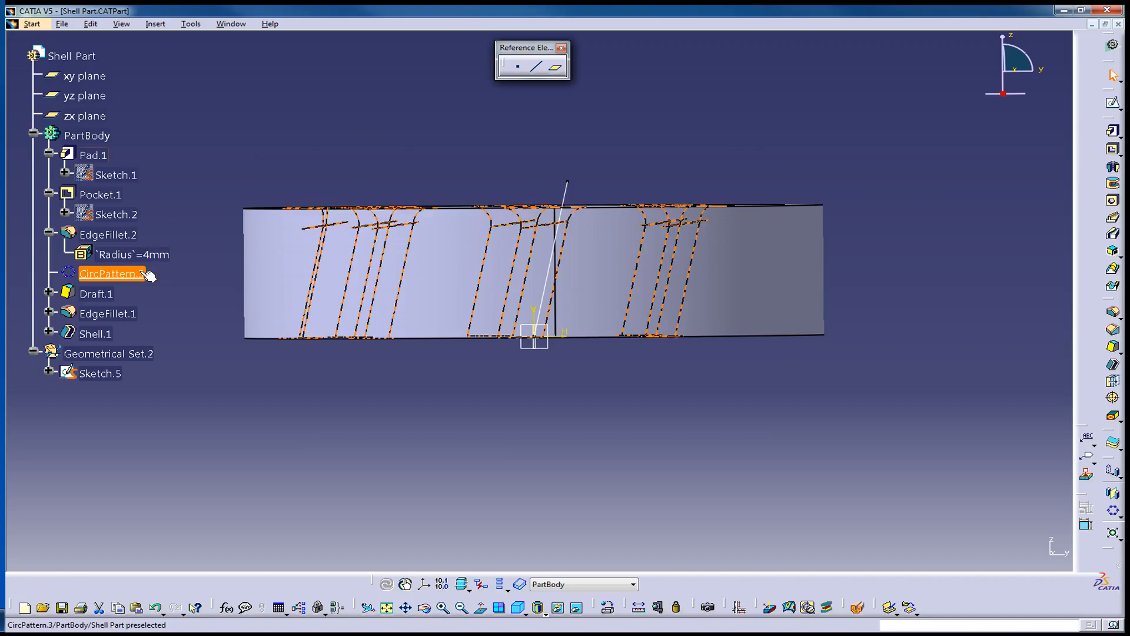
{"action": "middle_click_drag", "start_coordinate": [446, 255], "coordinate": [451, 347]}
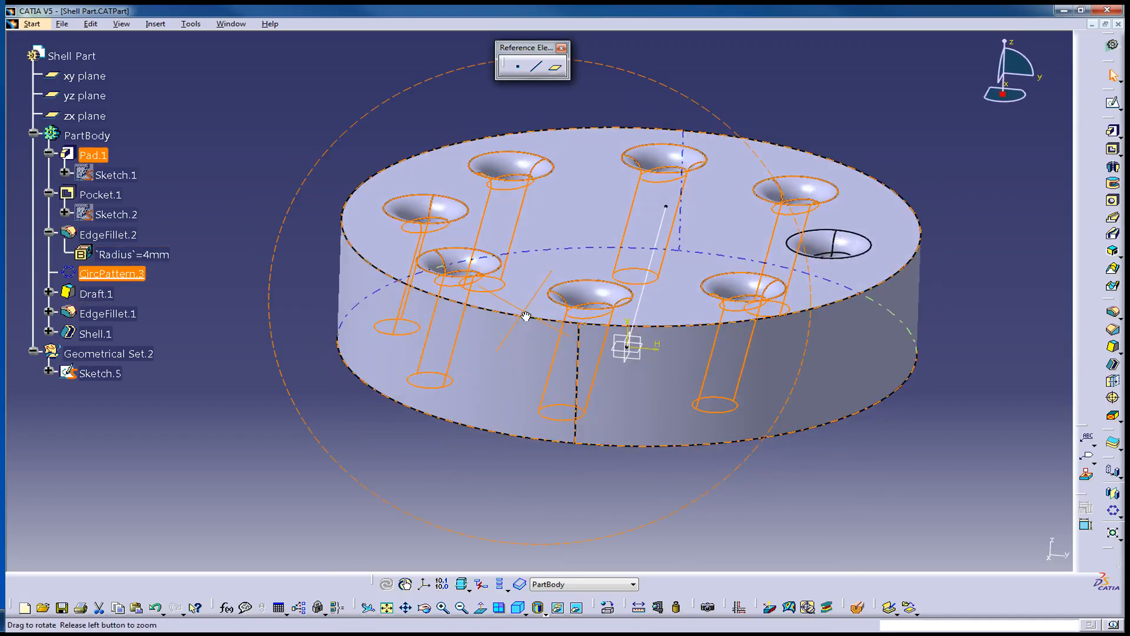
{"action": "right_click", "coordinate": [135, 277]}
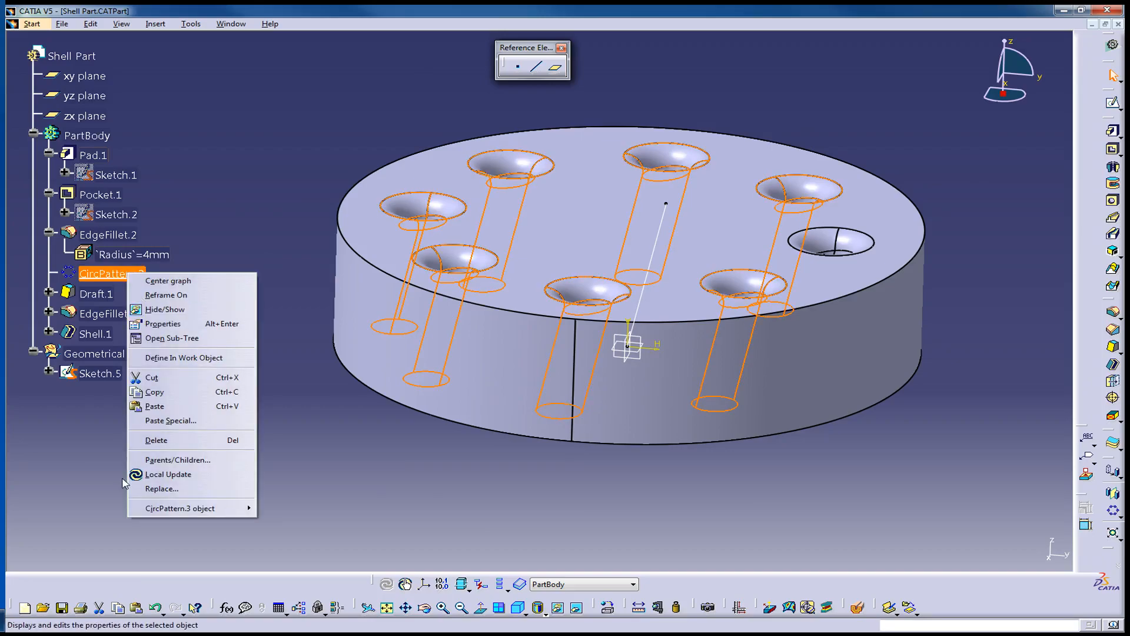
{"action": "left_click", "coordinate": [200, 442]}
{"action": "left_click", "coordinate": [900, 271]}
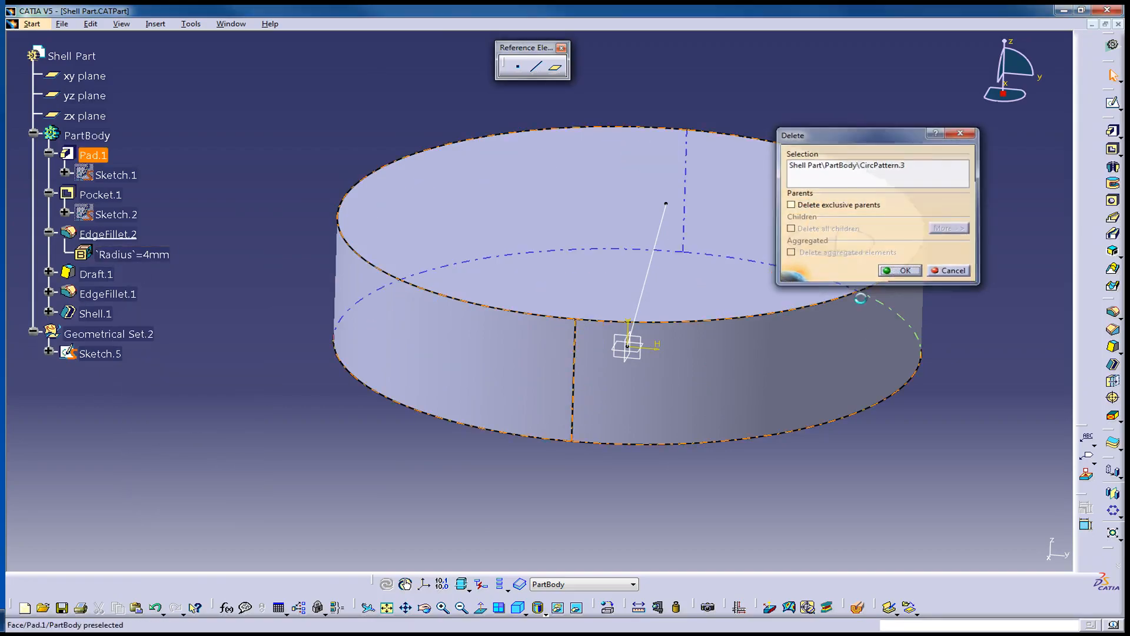
Delete EdgeFillet.2 from PartBody and create a circular pattern of Pocket.1 alone around the pad
{"action": "left_click", "coordinate": [109, 234]}
{"action": "right_click", "coordinate": [109, 234]}
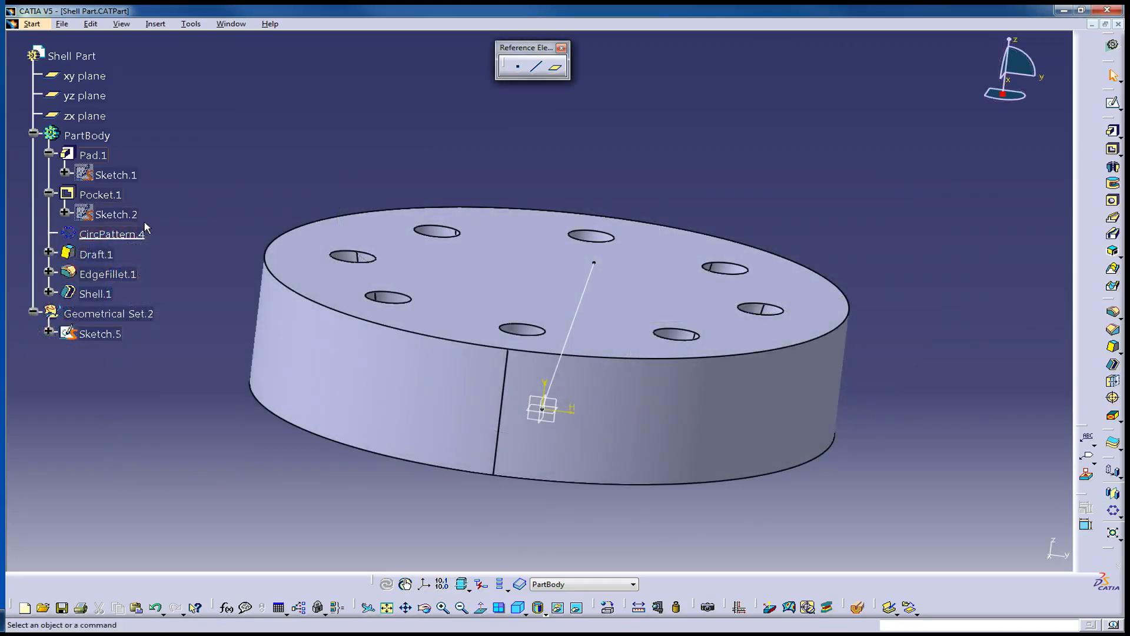
Delete the circular pattern CircPattern.4 from PartBody, keeping Pocket.1
{"action": "right_click", "coordinate": [137, 234]}
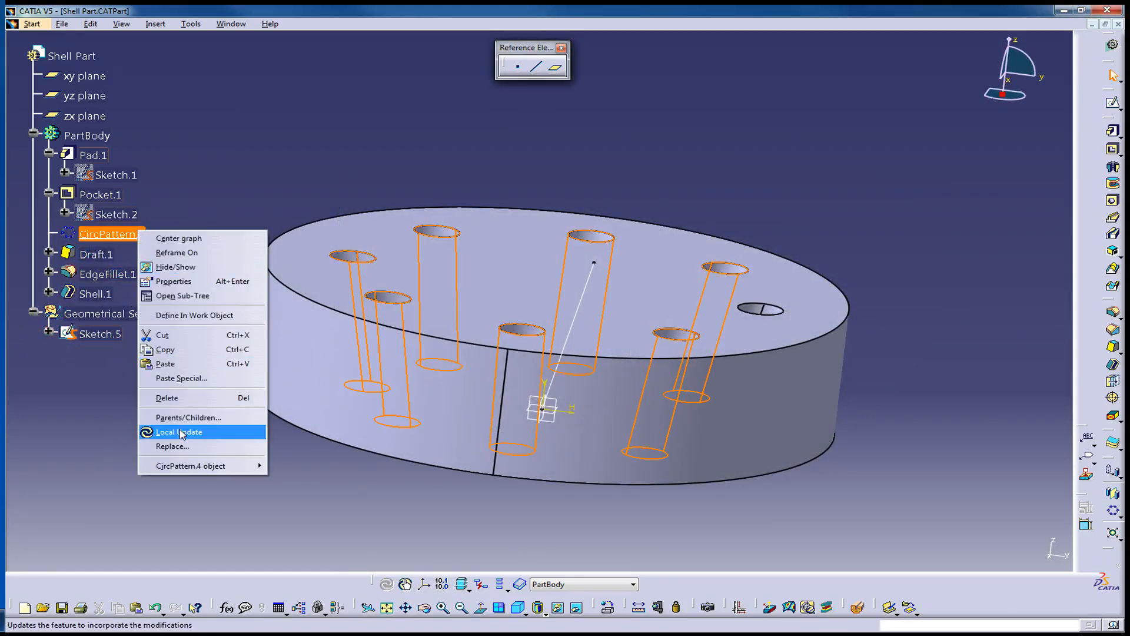
{"action": "left_click", "coordinate": [194, 398]}
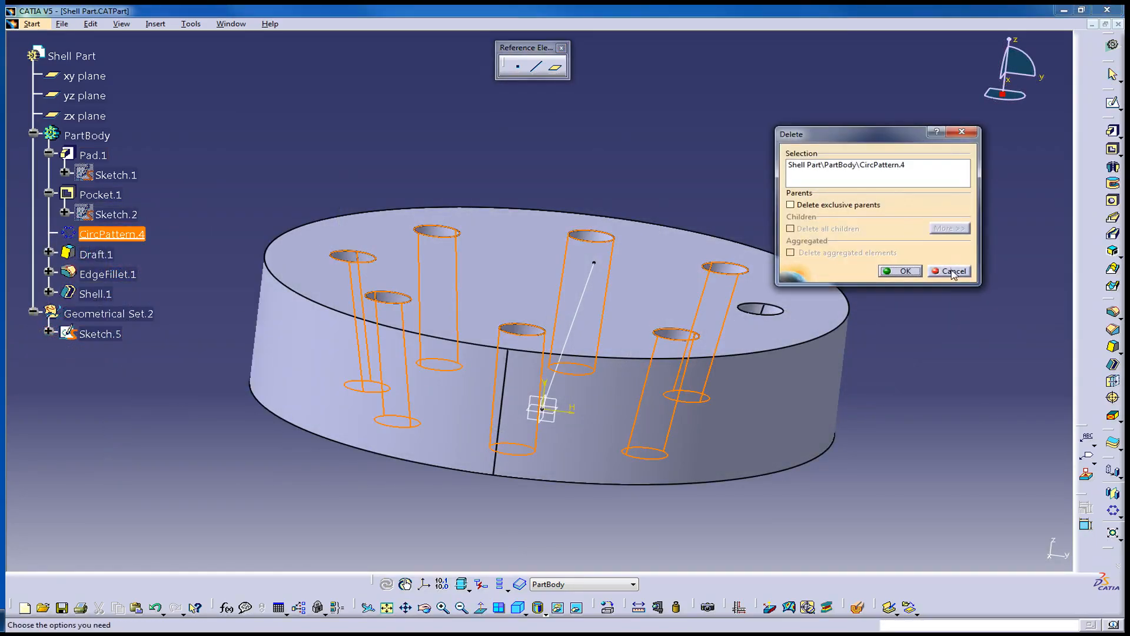
{"action": "left_click", "coordinate": [903, 271]}
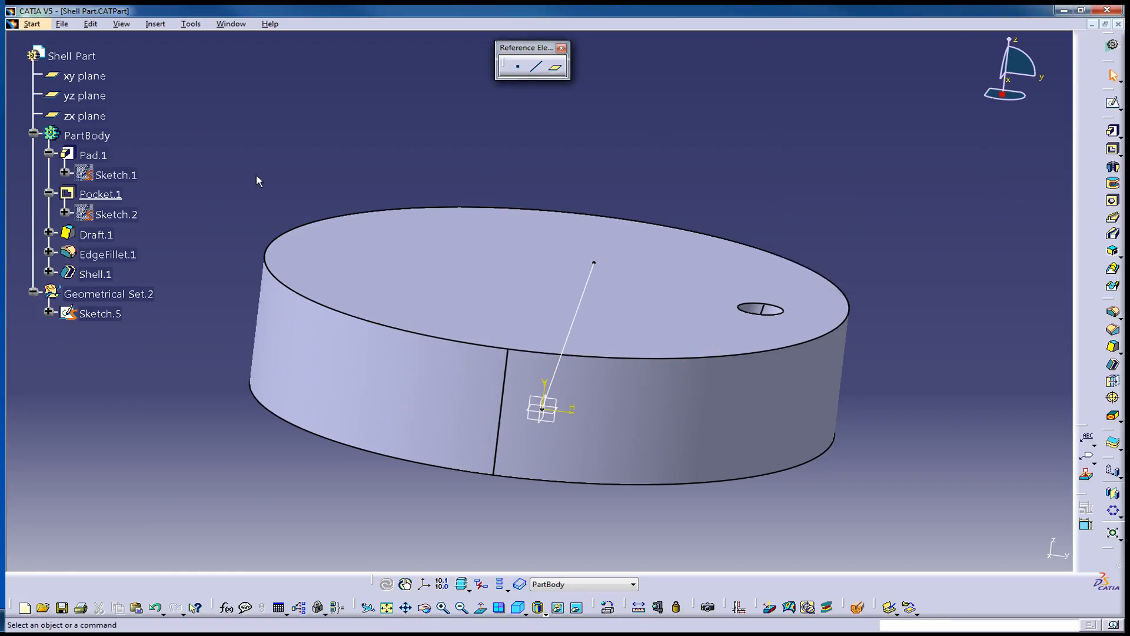
Set up a complete-crown circular pattern of Pocket.1 with 8 instances, using the pad's outer side face as reference element
{"action": "middle_click_drag", "start_coordinate": [539, 302], "coordinate": [526, 281]}
{"action": "scroll", "coordinate": [526, 281], "scroll_direction": "down", "scroll_amount": 1}
{"action": "scroll", "coordinate": [212, 210], "scroll_direction": "up", "scroll_amount": 3}
{"action": "scroll", "coordinate": [211, 210], "scroll_direction": "down", "scroll_amount": 2}
{"action": "left_click", "coordinate": [115, 194]}
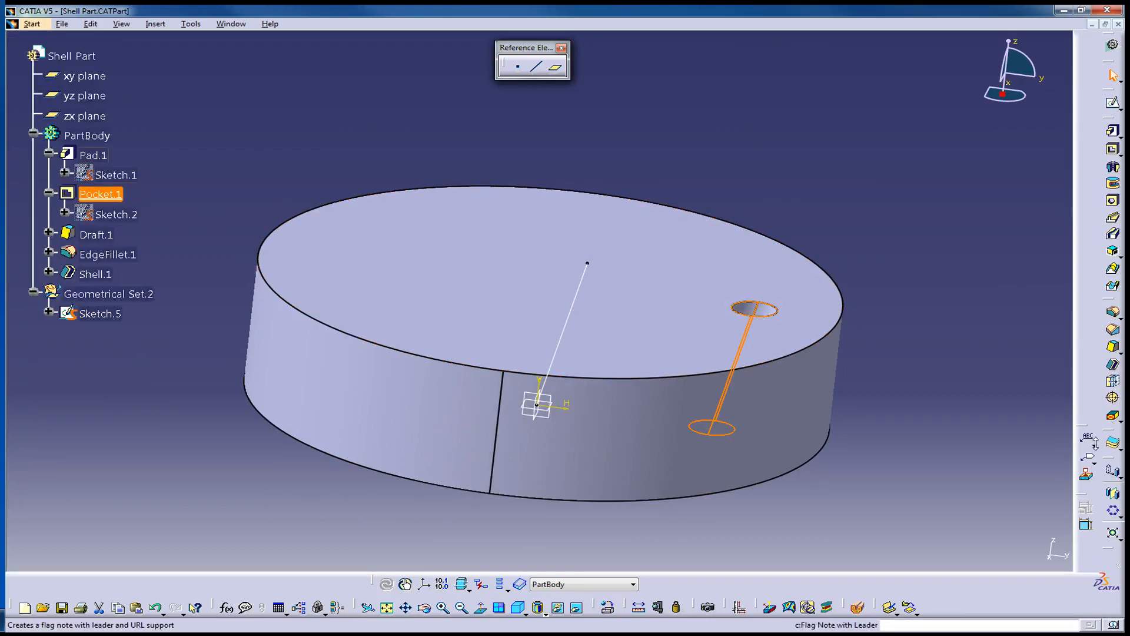
{"action": "left_click", "coordinate": [1113, 513]}
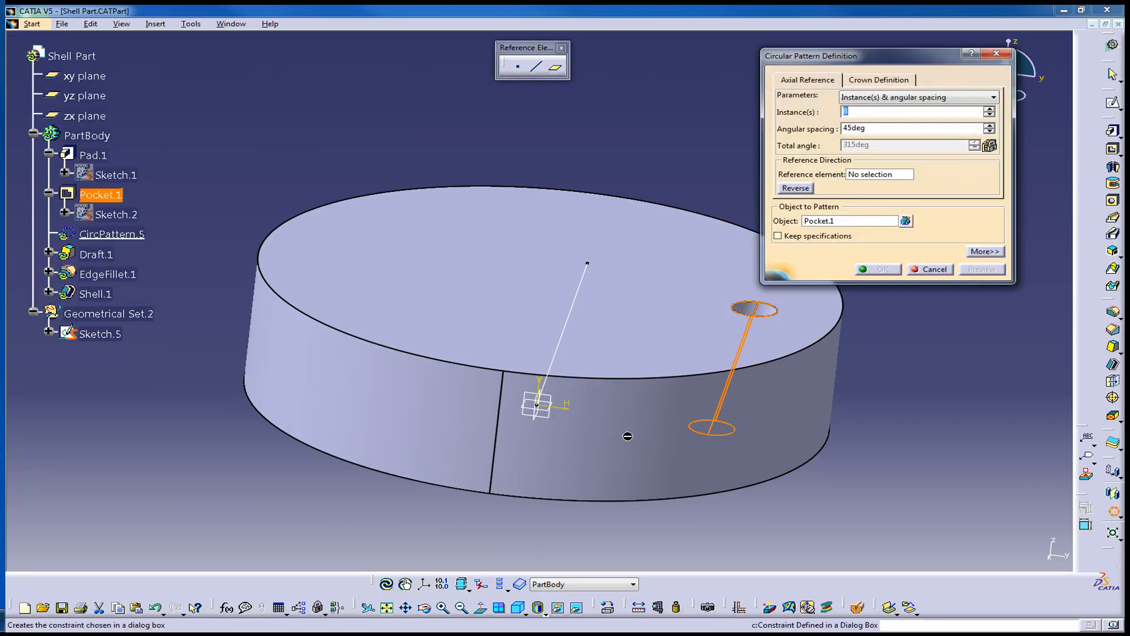
{"action": "left_click", "coordinate": [878, 176]}
{"action": "left_click", "coordinate": [693, 396]}
{"action": "left_click", "coordinate": [888, 101]}
{"action": "left_click", "coordinate": [883, 138]}
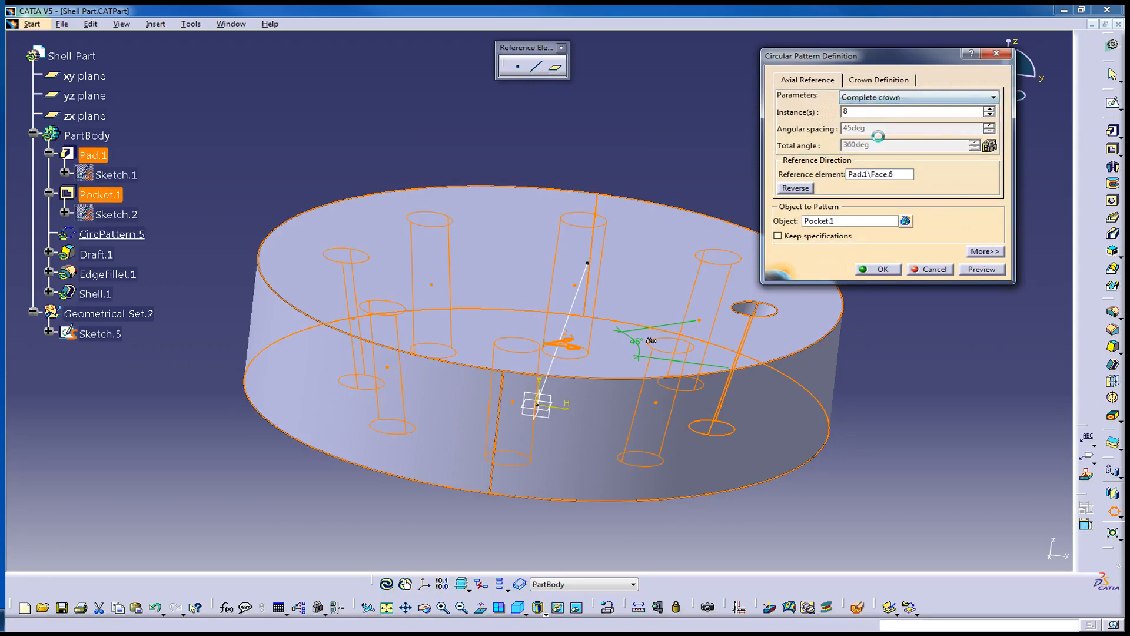
Enable Keep specifications for the circular pattern of Pocket.1, create the pattern and check the slant of its holes
{"action": "middle_click_drag", "start_coordinate": [466, 477], "coordinate": [576, 308]}
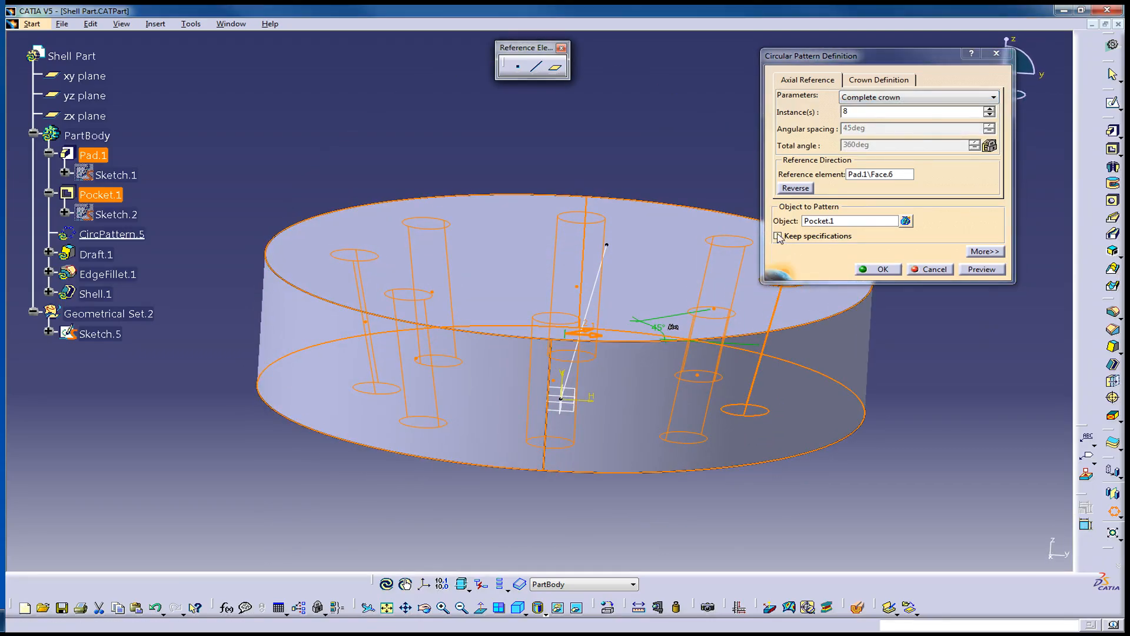
{"action": "left_click", "coordinate": [778, 236]}
{"action": "middle_click_drag", "start_coordinate": [629, 307], "coordinate": [562, 337]}
{"action": "middle_click_drag", "start_coordinate": [522, 411], "coordinate": [646, 369]}
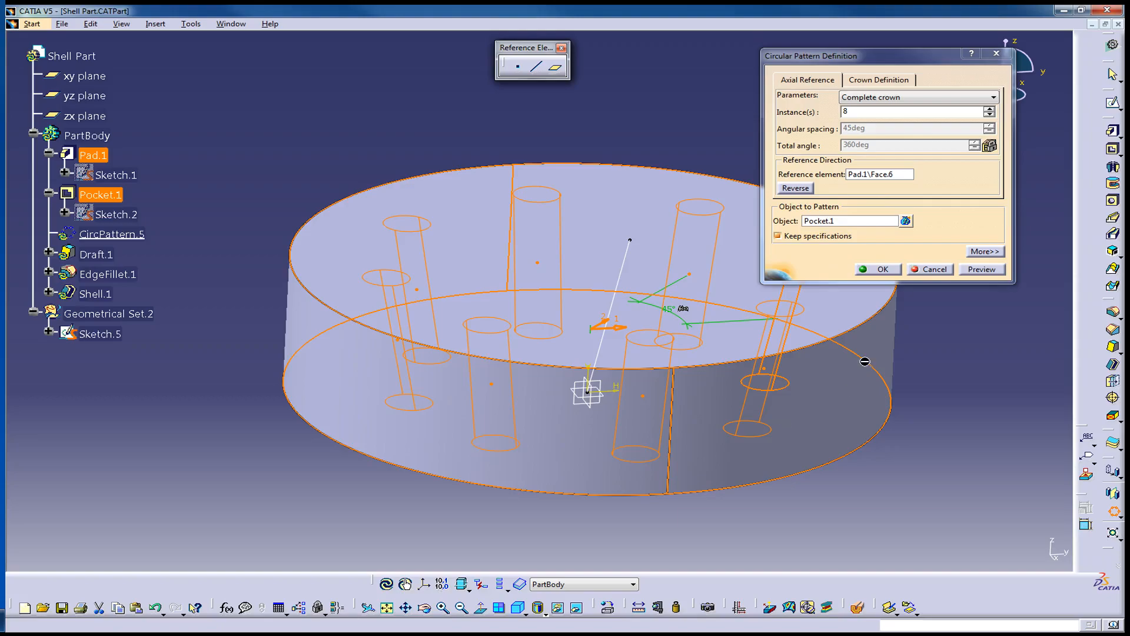
{"action": "left_click", "coordinate": [883, 269]}
{"action": "middle_click_drag", "start_coordinate": [560, 378], "coordinate": [610, 277]}
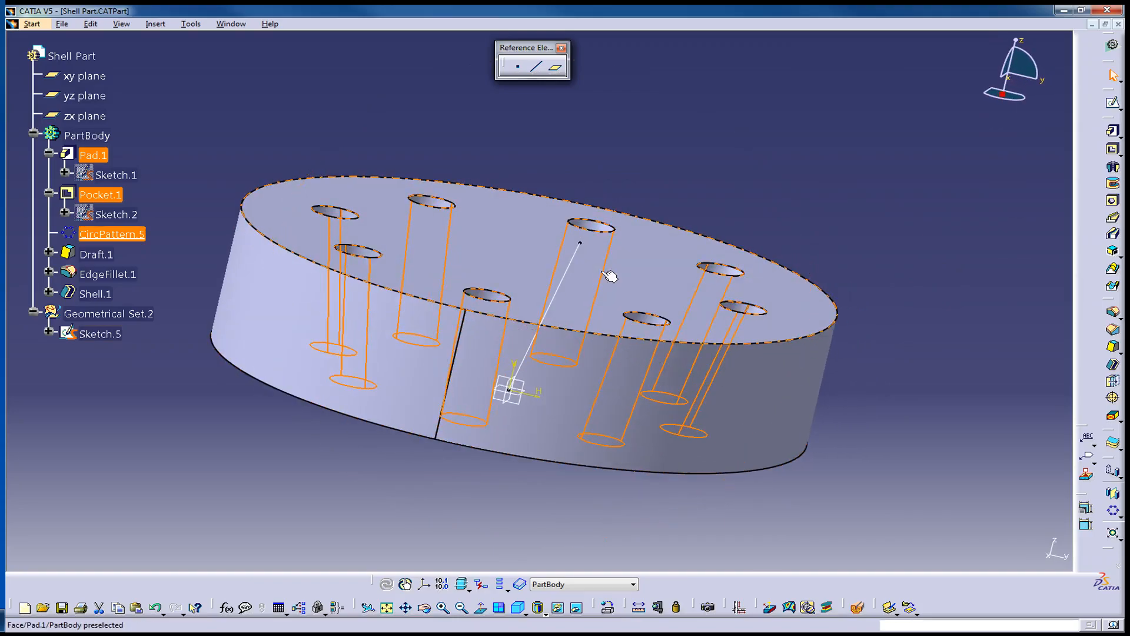
{"action": "middle_click_drag", "start_coordinate": [498, 436], "coordinate": [706, 348]}
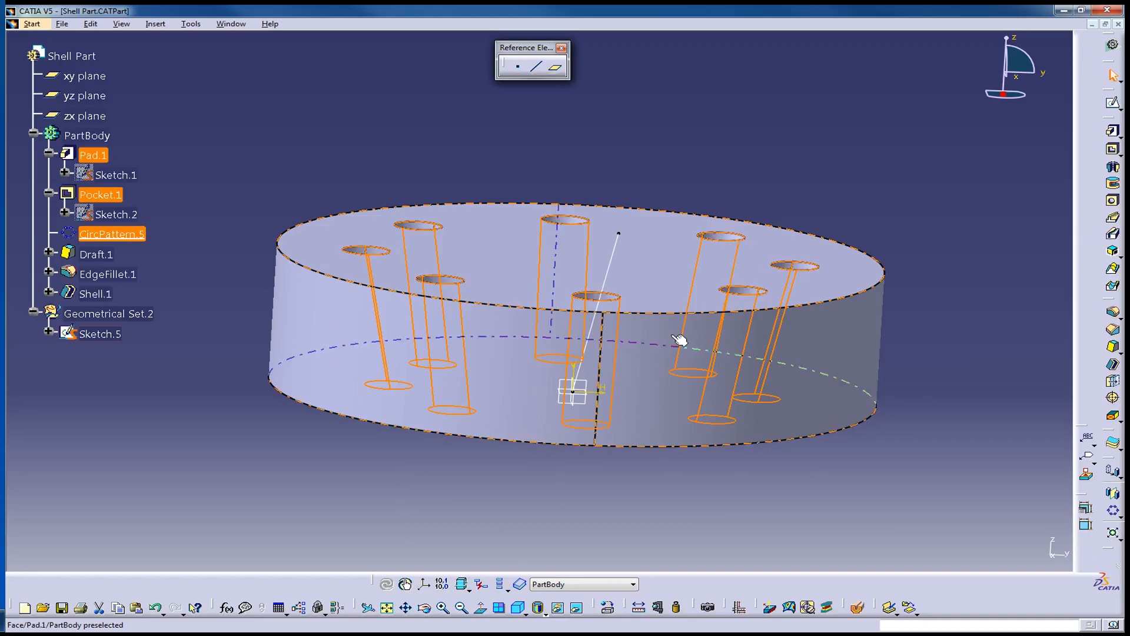
{"action": "middle_click_drag", "start_coordinate": [508, 367], "coordinate": [585, 347]}
{"action": "left_click", "coordinate": [202, 242]}
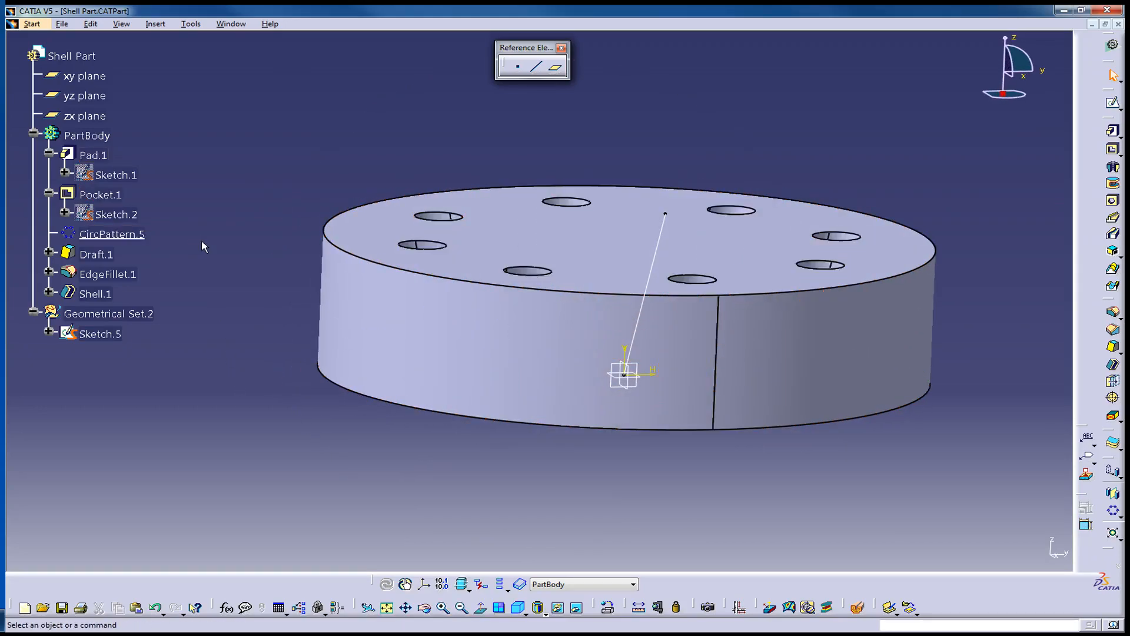
Apply a 4 mm edge fillet to the upper rims of all eight holes on the pad's top face
{"action": "middle_click_drag", "start_coordinate": [564, 212], "coordinate": [565, 267]}
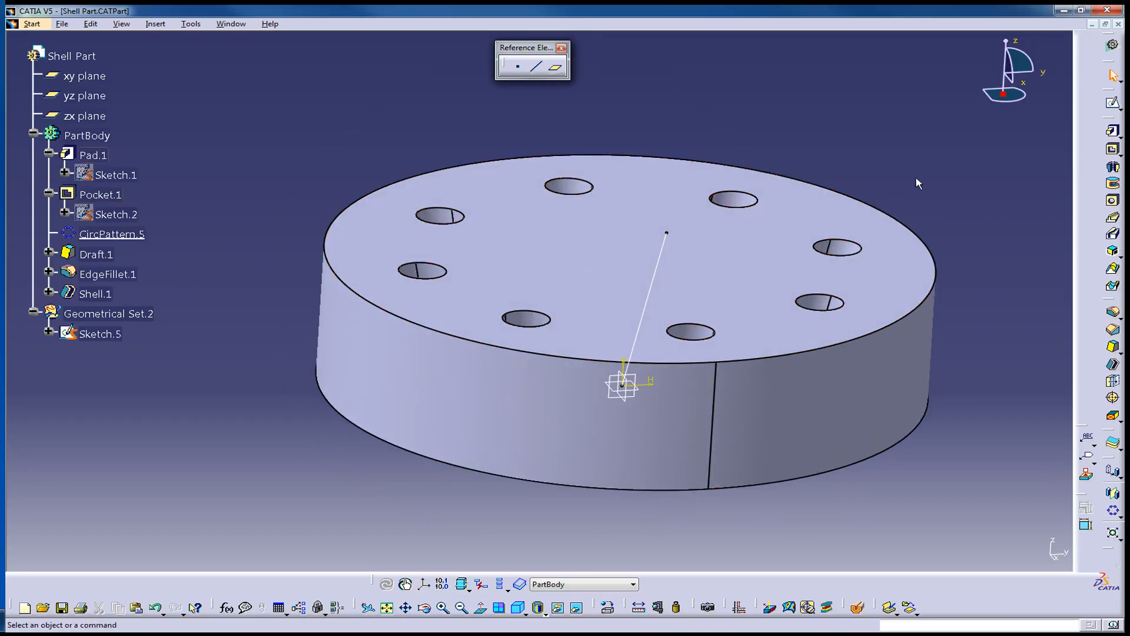
{"action": "left_click", "coordinate": [1113, 312]}
{"action": "left_click_drag", "start_coordinate": [723, 77], "coordinate": [803, 97]}
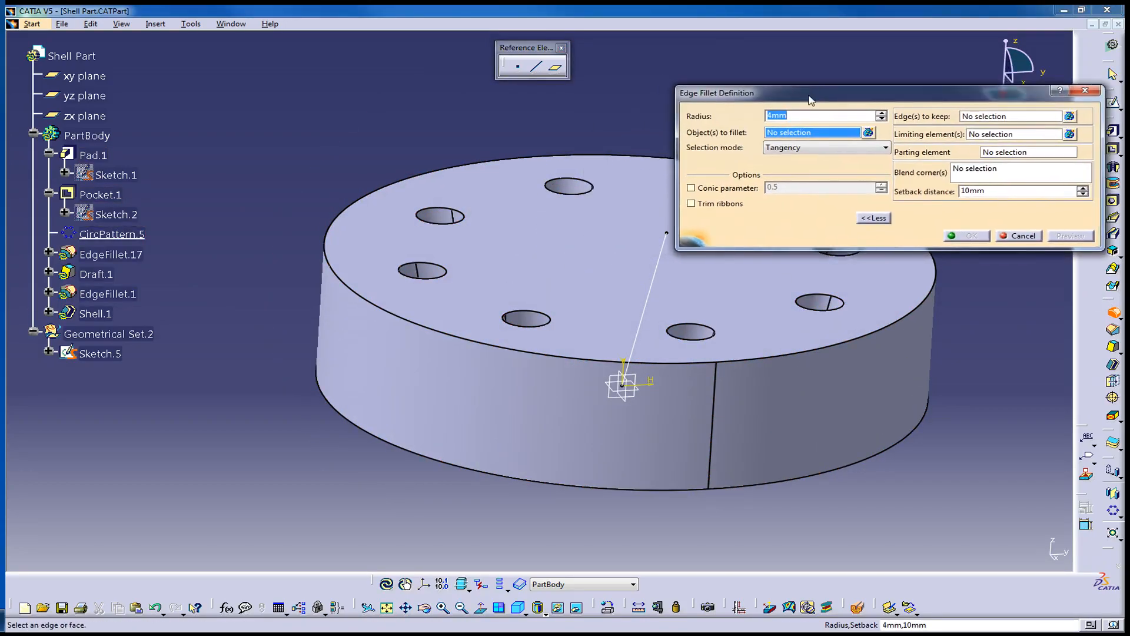
{"action": "left_click", "coordinate": [589, 188]}
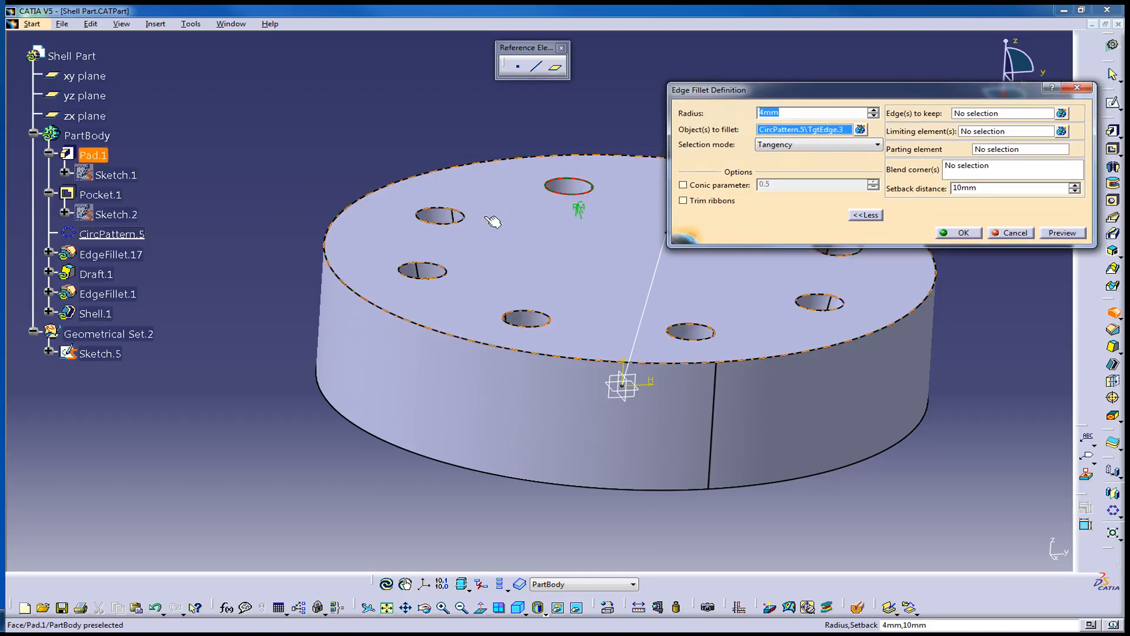
{"action": "left_click", "coordinate": [457, 220]}
{"action": "left_click", "coordinate": [425, 278]}
{"action": "left_click", "coordinate": [526, 327]}
{"action": "left_click", "coordinate": [691, 340]}
{"action": "left_click", "coordinate": [825, 301]}
{"action": "middle_click_drag", "start_coordinate": [812, 265], "coordinate": [620, 314]}
{"action": "left_click", "coordinate": [563, 252]}
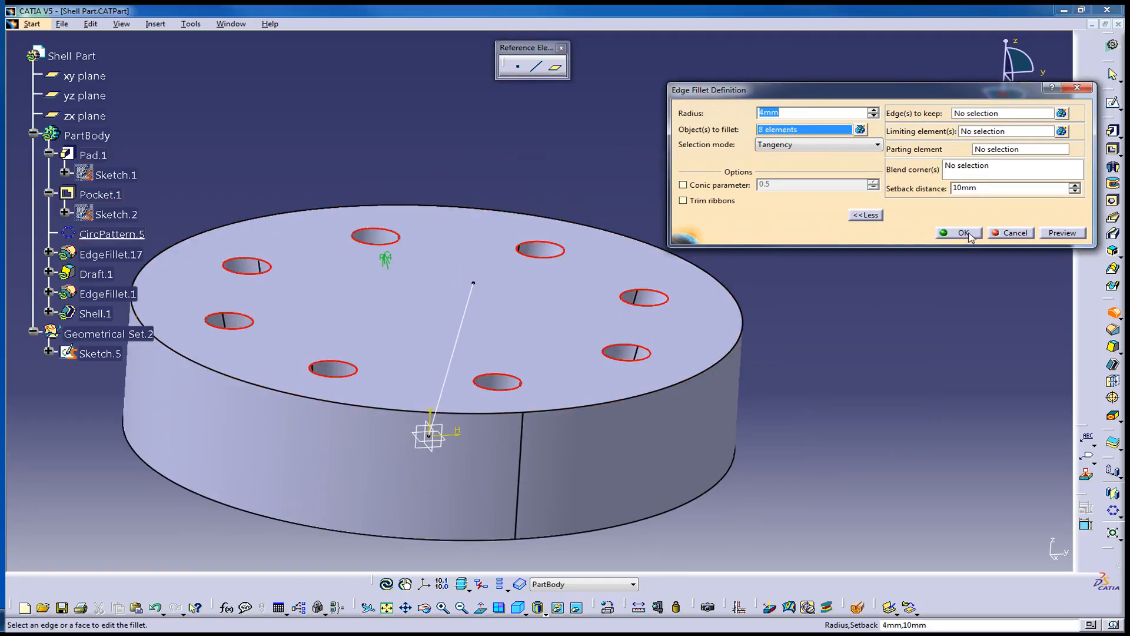
{"action": "left_click", "coordinate": [966, 234]}
Define Shell.1 as the in-work object and examine the slanted hole walls on the shelled part's underside
{"action": "middle_click_drag", "start_coordinate": [536, 363], "coordinate": [409, 317]}
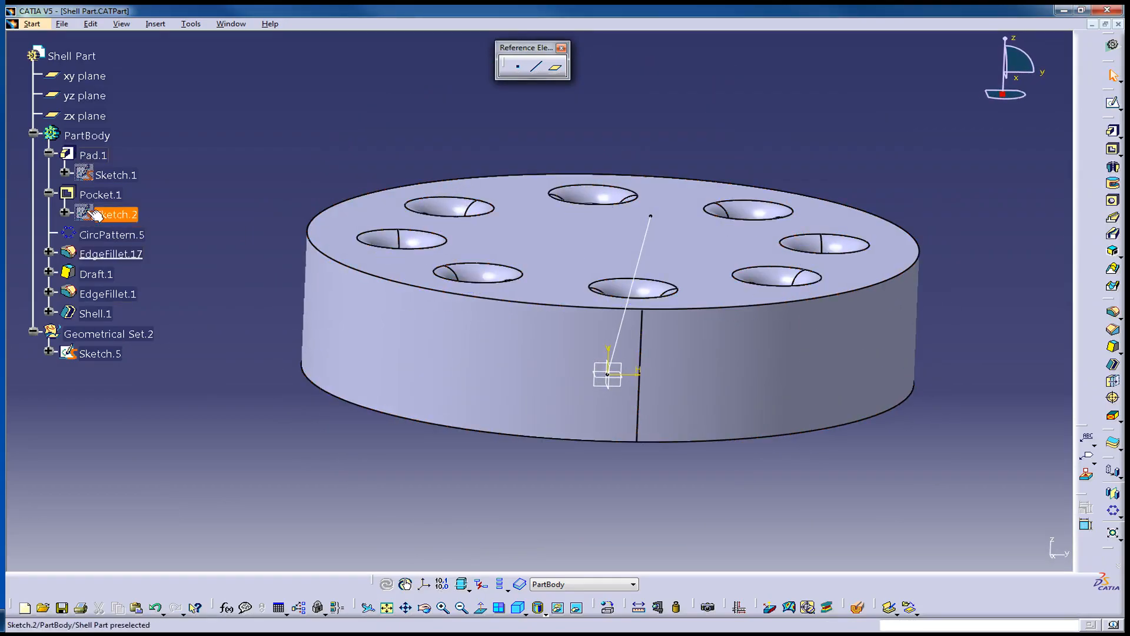
{"action": "right_click", "coordinate": [99, 313]}
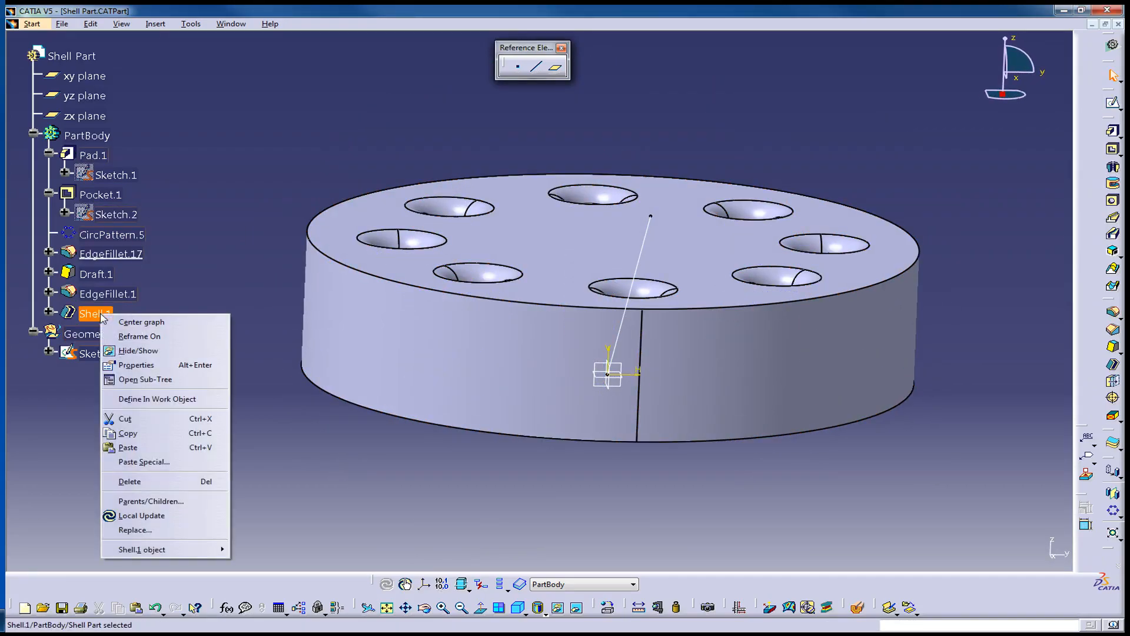
{"action": "left_click", "coordinate": [158, 399]}
{"action": "middle_click_drag", "start_coordinate": [606, 370], "coordinate": [647, 332]}
{"action": "left_click", "coordinate": [521, 426]}
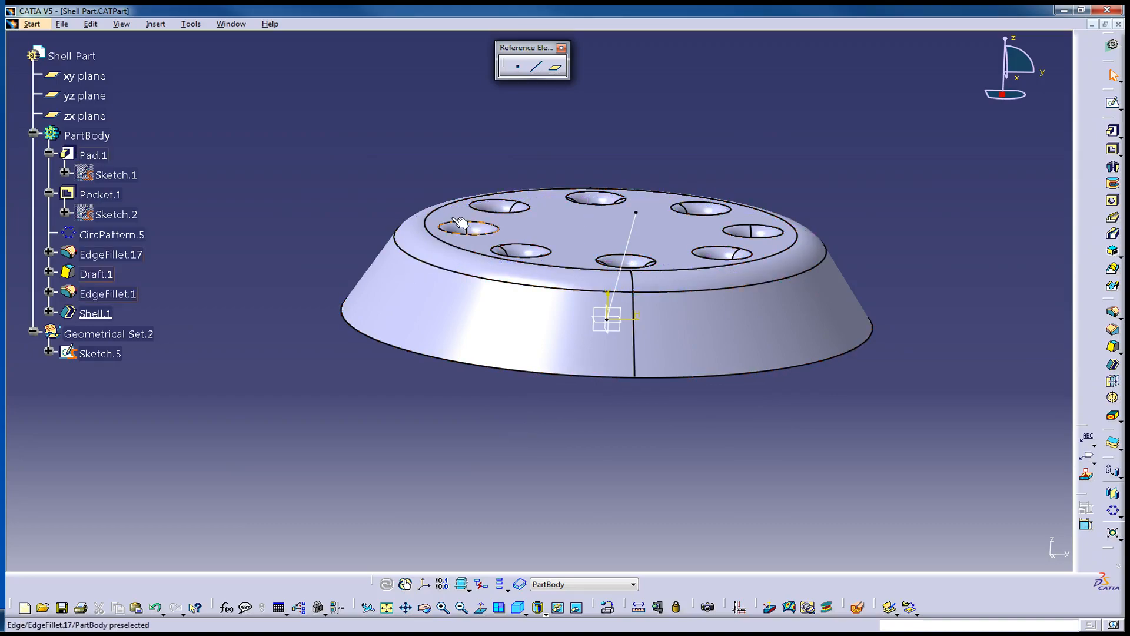
{"action": "middle_click_drag", "start_coordinate": [459, 439], "coordinate": [534, 297]}
{"action": "middle_click_drag", "start_coordinate": [589, 265], "coordinate": [943, 522]}
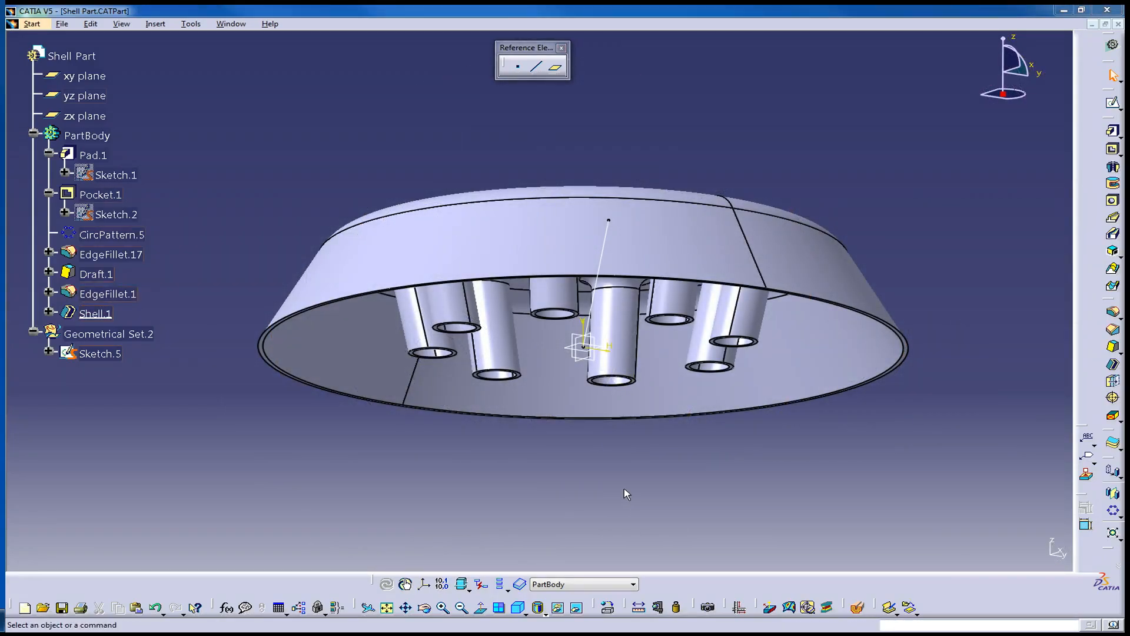
{"action": "middle_click_drag", "start_coordinate": [607, 475], "coordinate": [580, 449]}
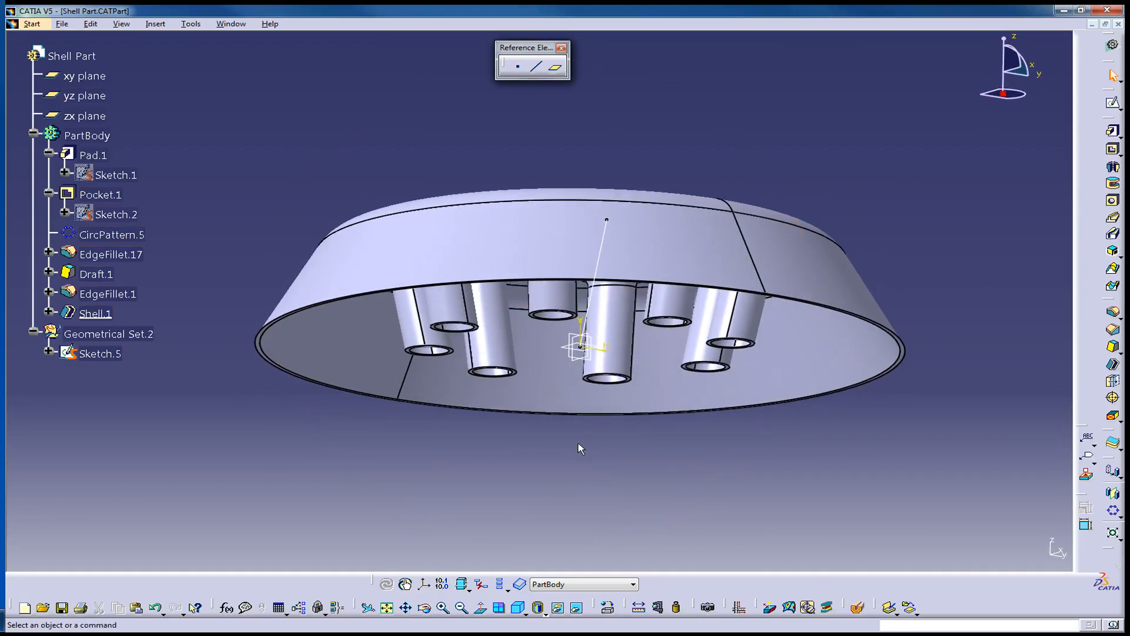